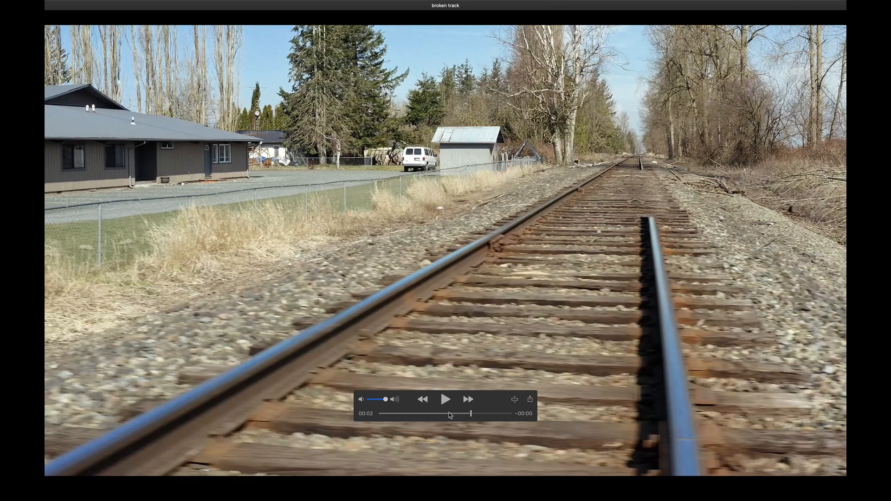
# - Review the broken track and fixed track clips by playing and scrubbing through their footage
pyautogui.moveTo(450, 415); pyautogui.dragTo(380, 415)
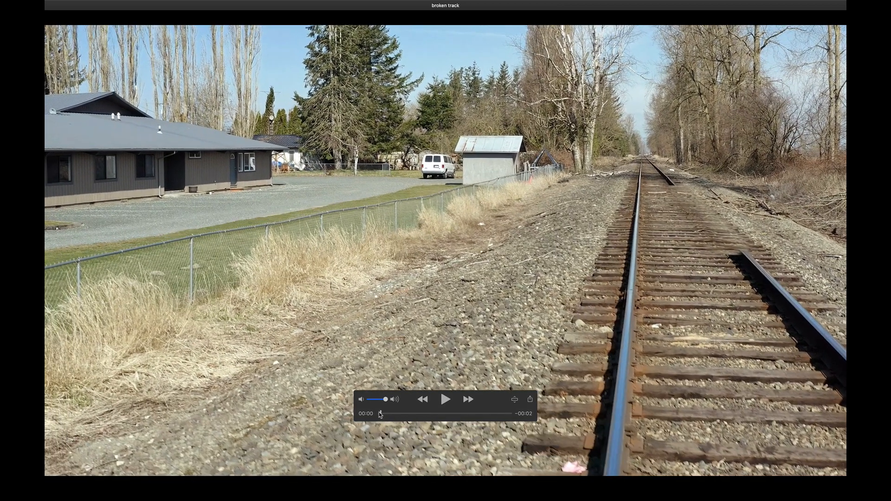
pyautogui.press('space')
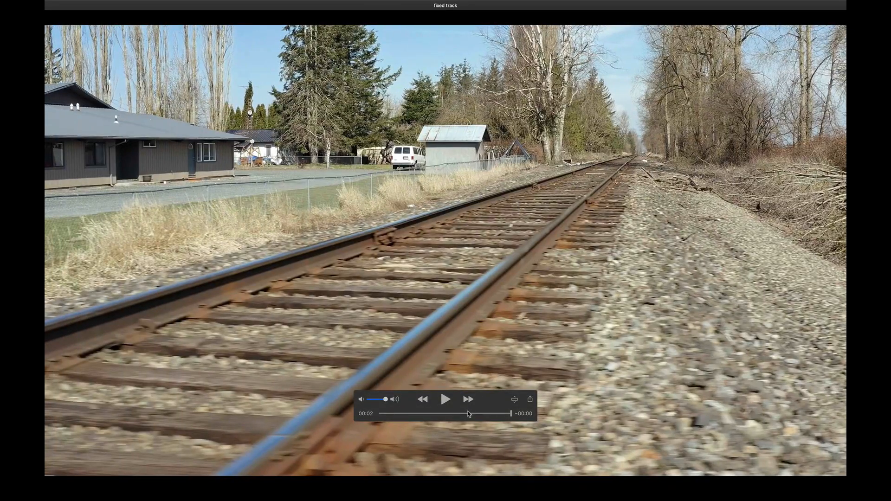
pyautogui.moveTo(468, 414); pyautogui.dragTo(378, 414)
pyautogui.moveTo(488, 415); pyautogui.dragTo(404, 417)
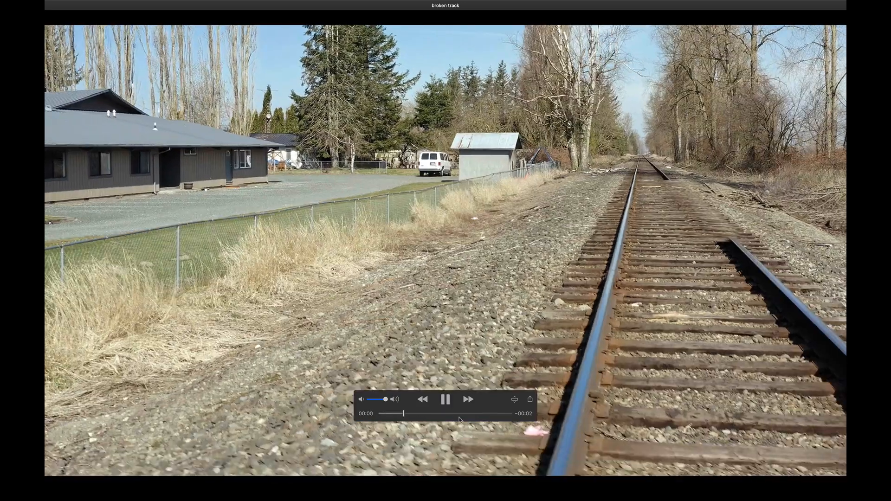
pyautogui.press('space')
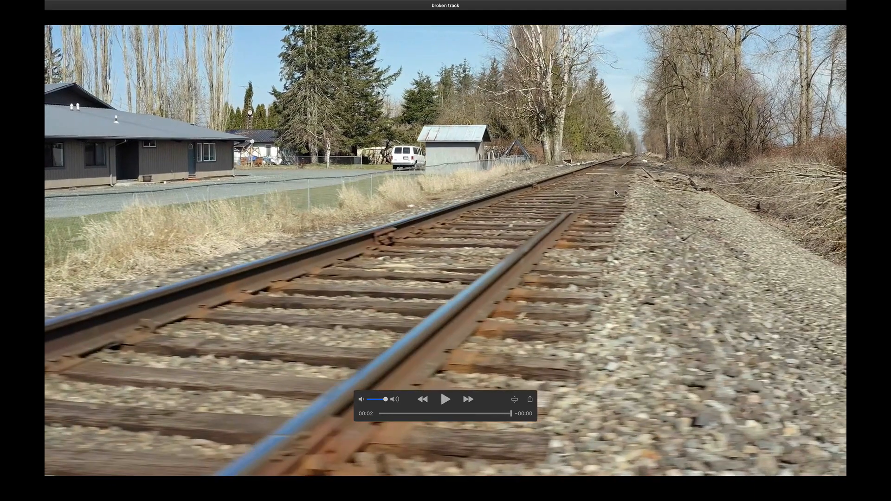
pyautogui.moveTo(510, 414); pyautogui.dragTo(434, 412)
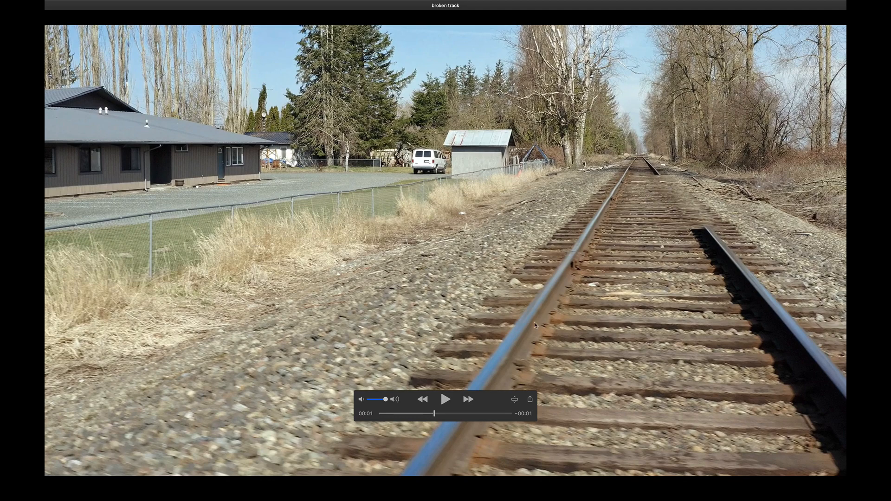
pyautogui.moveTo(434, 415)
pyautogui.mouseDown()
pyautogui.moveTo(403, 414)
pyautogui.moveTo(439, 415)
pyautogui.mouseUp()
# - Launch DaVinci Resolve
pyautogui.press('F4')
pyautogui.write('dav')
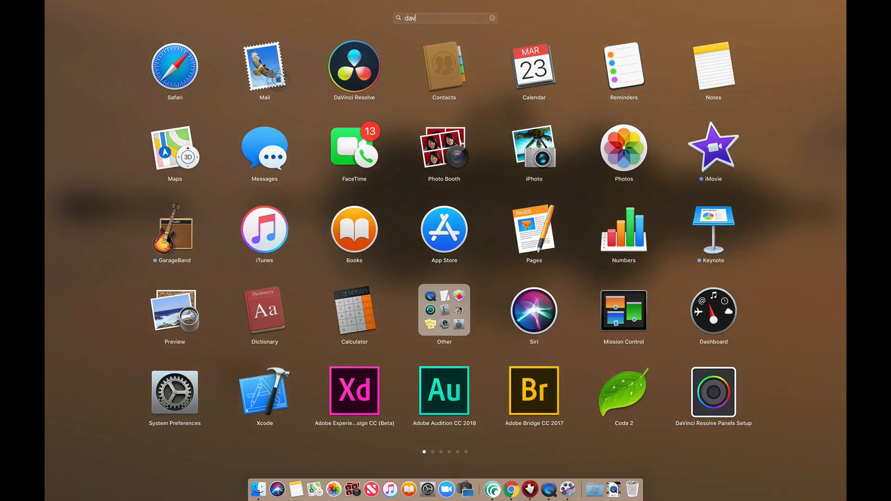
pyautogui.press('Return')
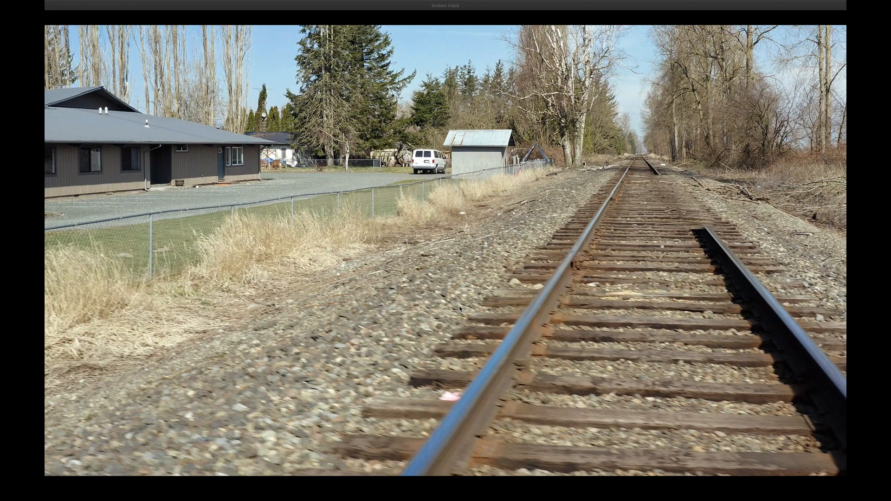
pyautogui.moveTo(268, 216)
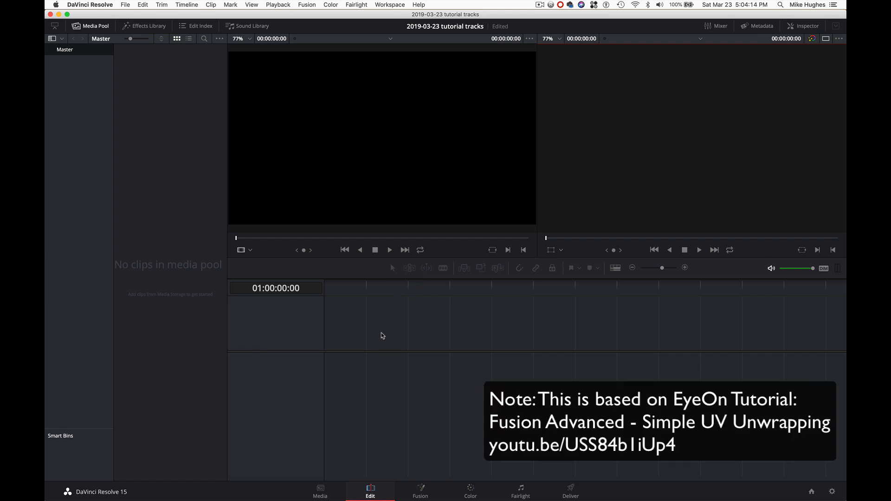
# - Add the quick shot clip from Finder's Downloads folder to the empty DaVinci Resolve timeline and close the Finder window
pyautogui.press('super+Tab')
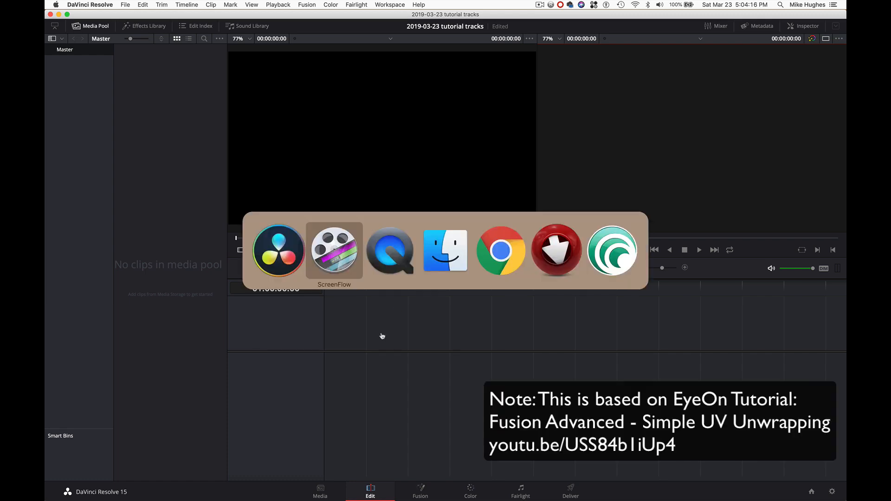
pyautogui.press('super+Tab')
pyautogui.press('super+Tab')
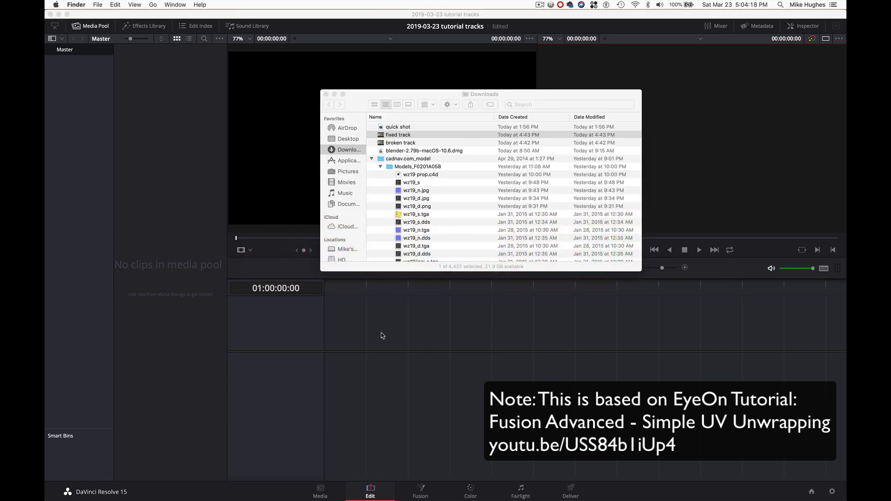
pyautogui.moveTo(398, 129); pyautogui.dragTo(374, 370)
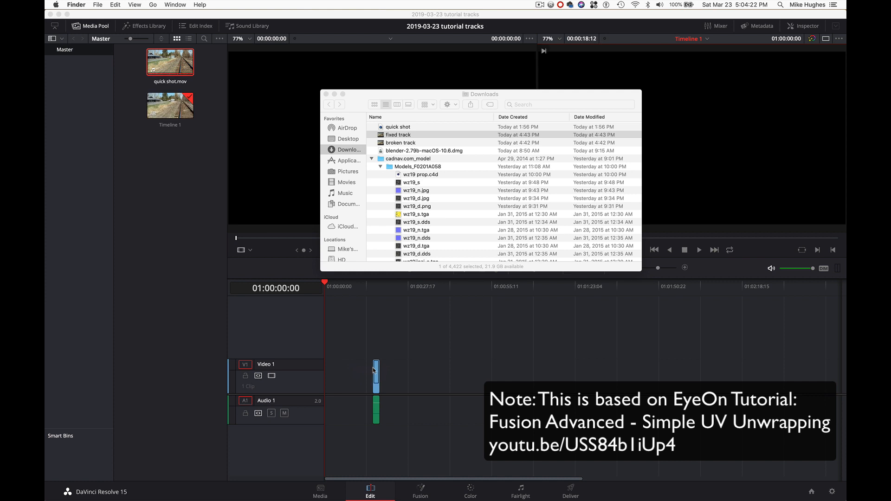
pyautogui.click(327, 94)
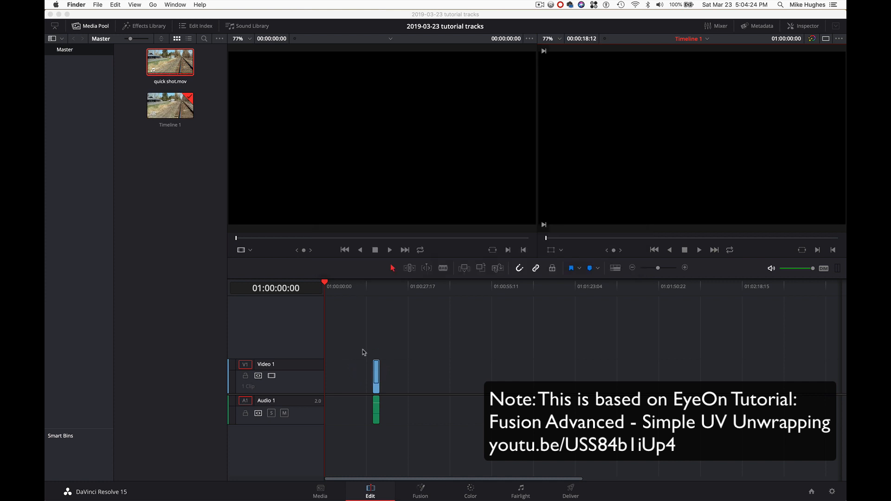
# - Move the quick shot clip to the start of the timeline and place the playhead at 01:00:01:15
pyautogui.click(379, 371)
pyautogui.moveTo(378, 371); pyautogui.dragTo(334, 378)
pyautogui.scroll(10, 334, 357)
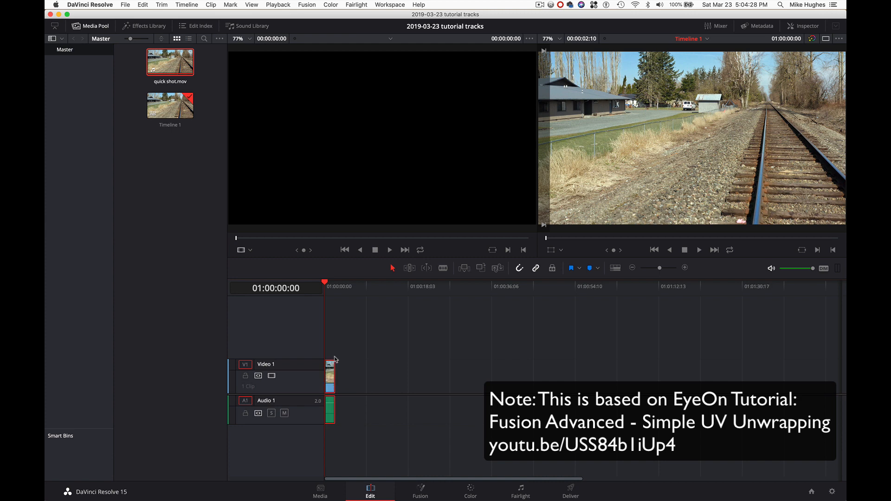
pyautogui.moveTo(356, 288); pyautogui.dragTo(415, 294)
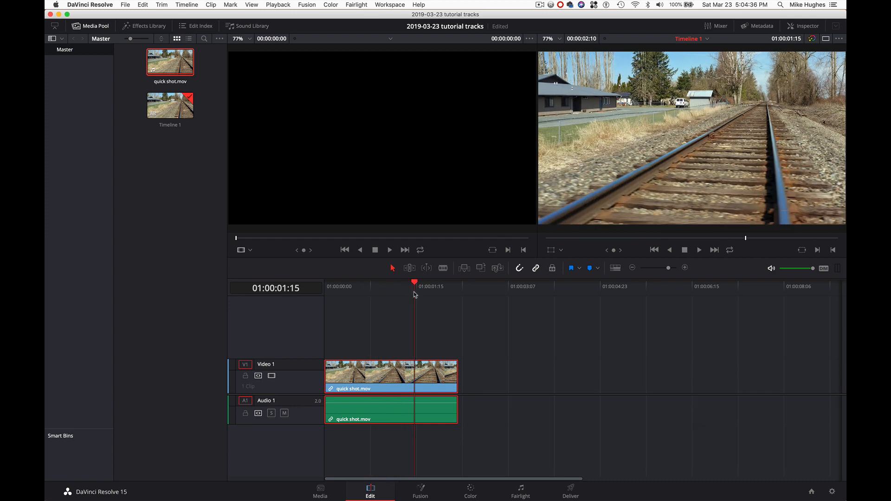
# - Open the clip's Fusion composition and reposition the MediaIn1 and MediaOut1 nodes
pyautogui.click(421, 491)
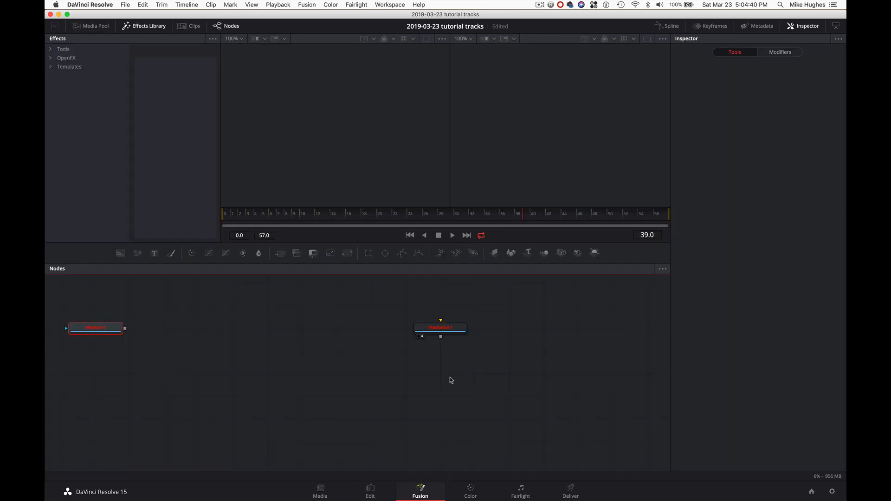
pyautogui.moveTo(429, 338); pyautogui.dragTo(511, 341)
pyautogui.moveTo(110, 329); pyautogui.dragTo(172, 336)
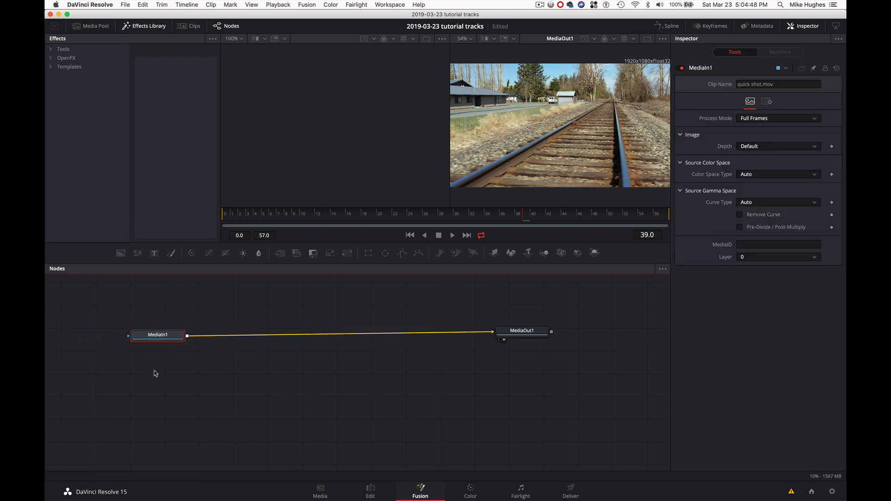
# - Add a Camera Tracker node below the main connection and feed it from MediaIn1's output
pyautogui.click(253, 383)
pyautogui.hotkey('shift', 'space')
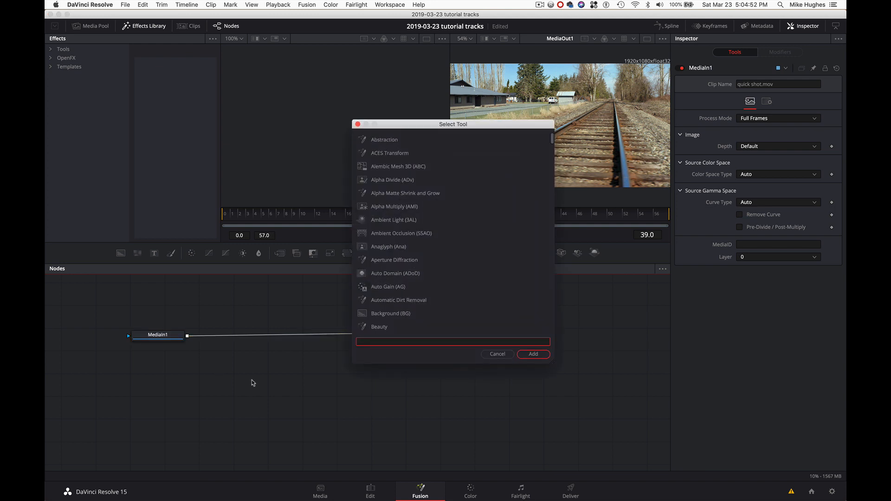
pyautogui.write('camer')
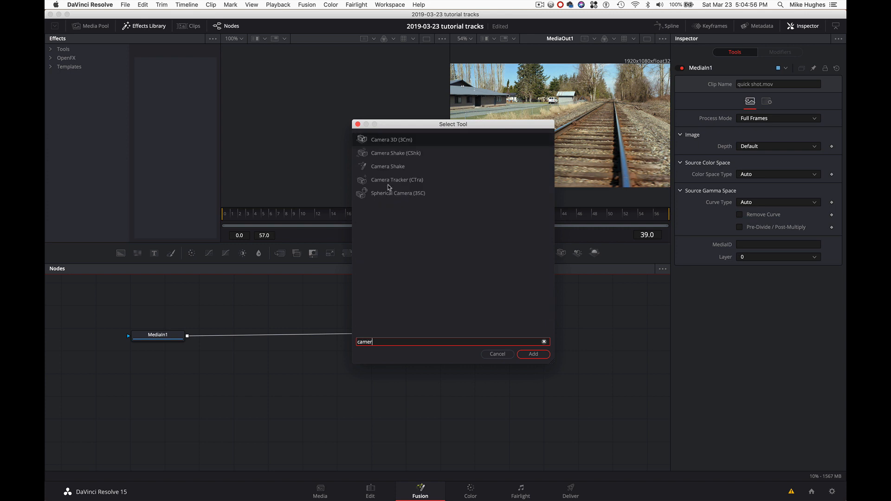
pyautogui.click(410, 180)
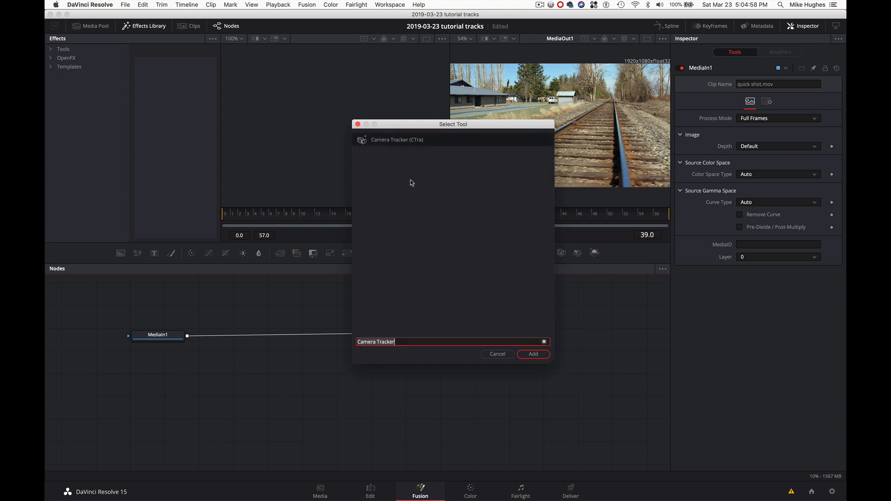
pyautogui.click(535, 354)
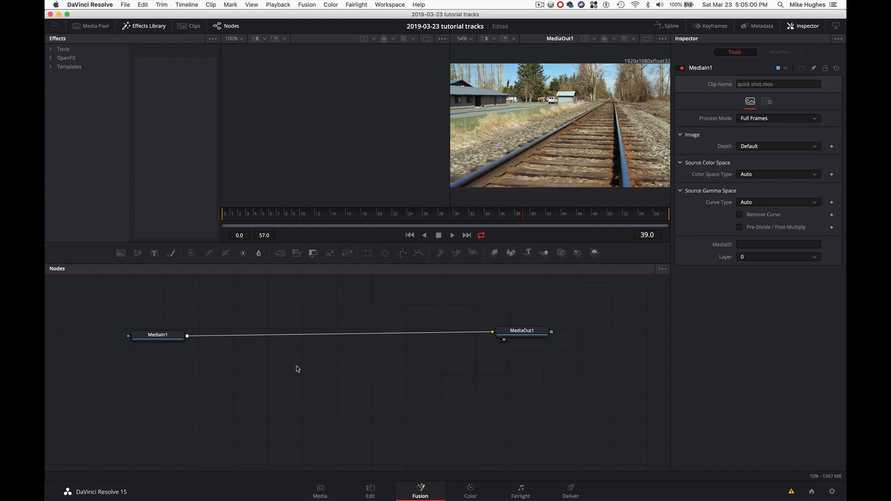
pyautogui.click(251, 393)
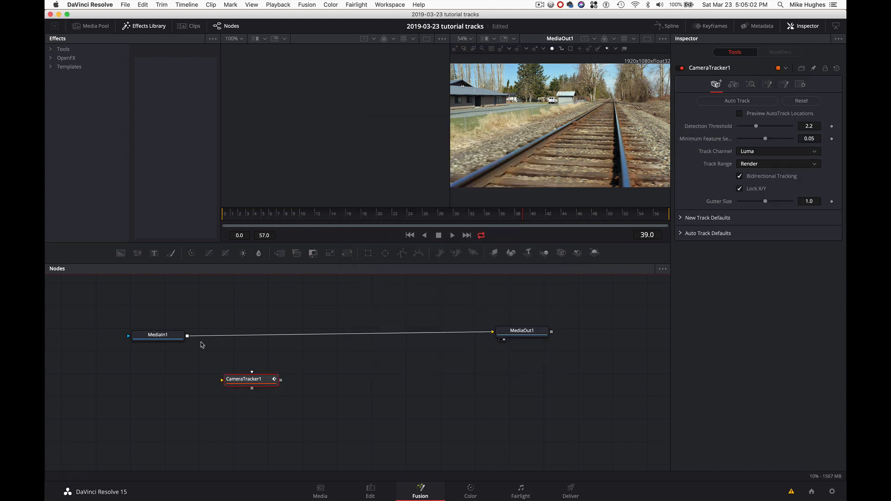
pyautogui.moveTo(187, 336); pyautogui.dragTo(311, 393)
pyautogui.click(272, 386)
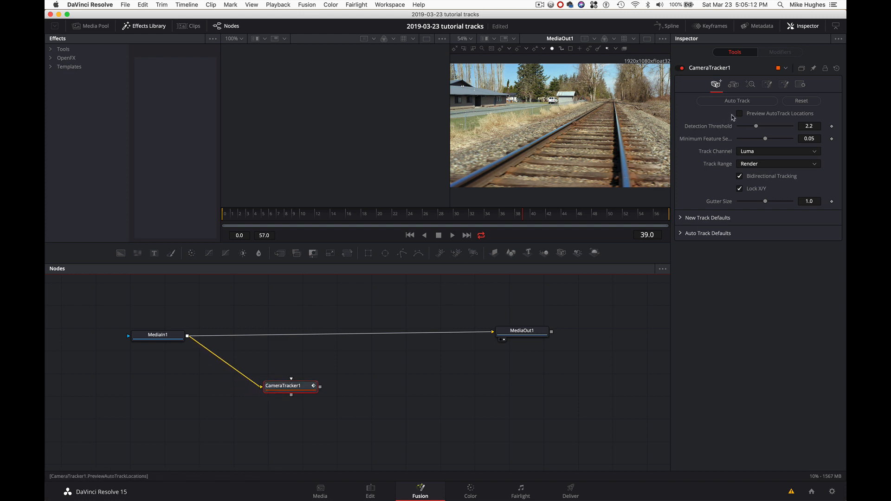
# - Enable Preview AutoTrack Locations on CameraTracker1 and show the node in the second viewer
pyautogui.click(740, 114)
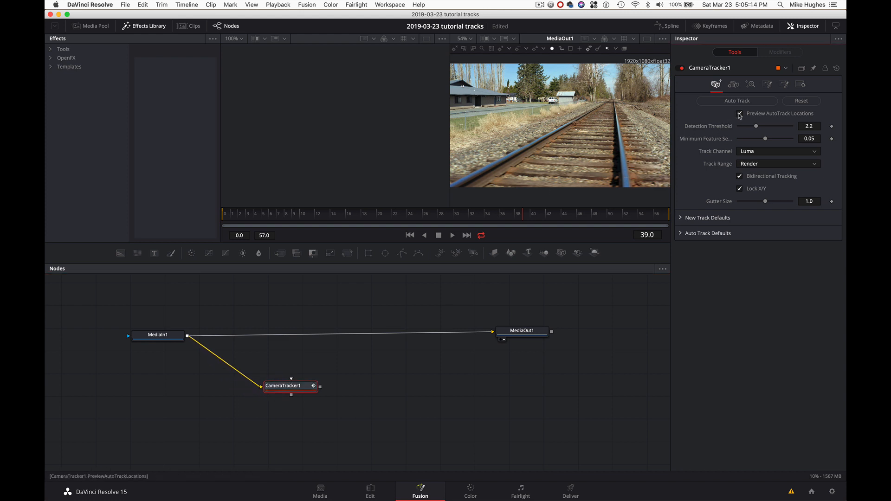
pyautogui.click(301, 387)
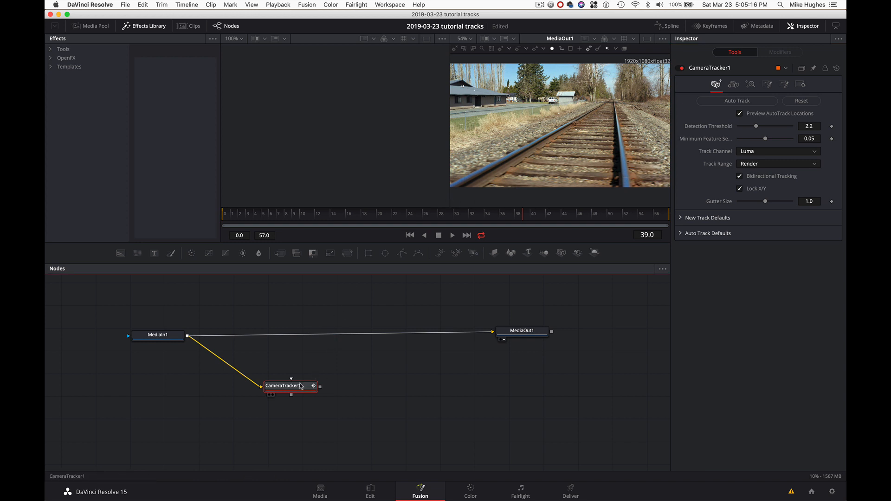
pyautogui.press('2')
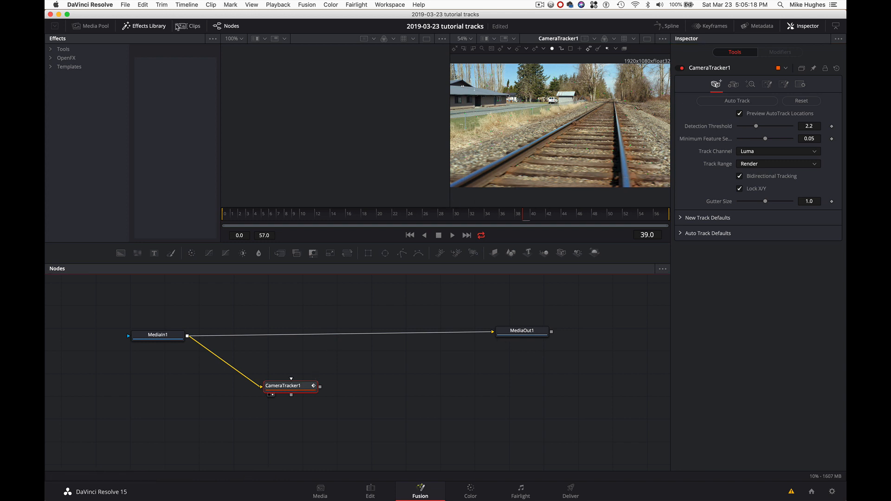
# - Hide the effects library and darken the CameraTracker1 viewer image by slightly lowering its display gain
pyautogui.click(149, 26)
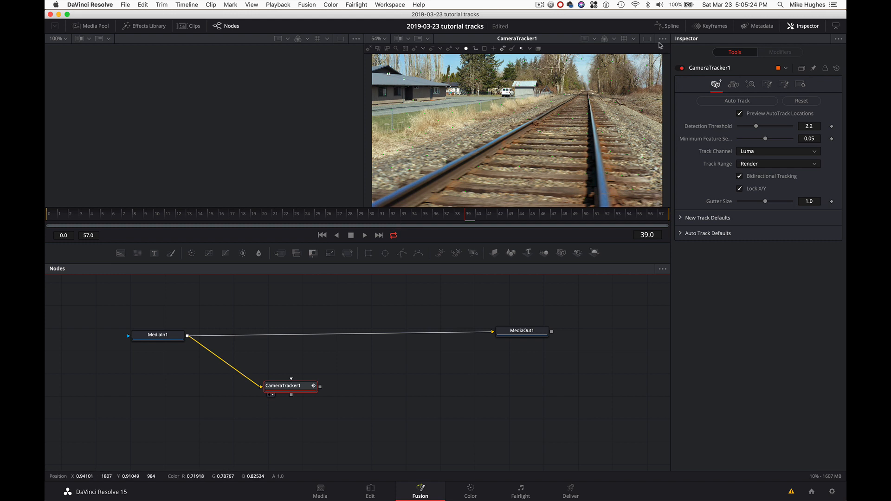
pyautogui.click(662, 40)
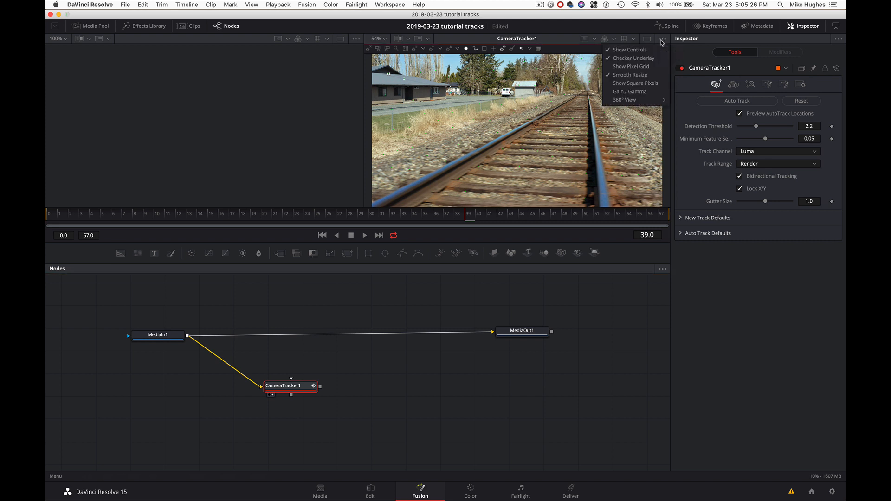
pyautogui.click(638, 93)
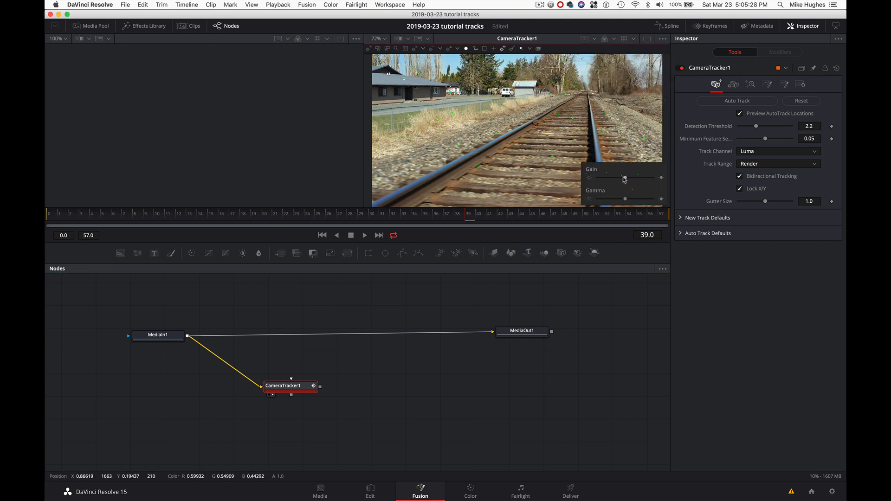
pyautogui.moveTo(625, 178); pyautogui.dragTo(623, 180)
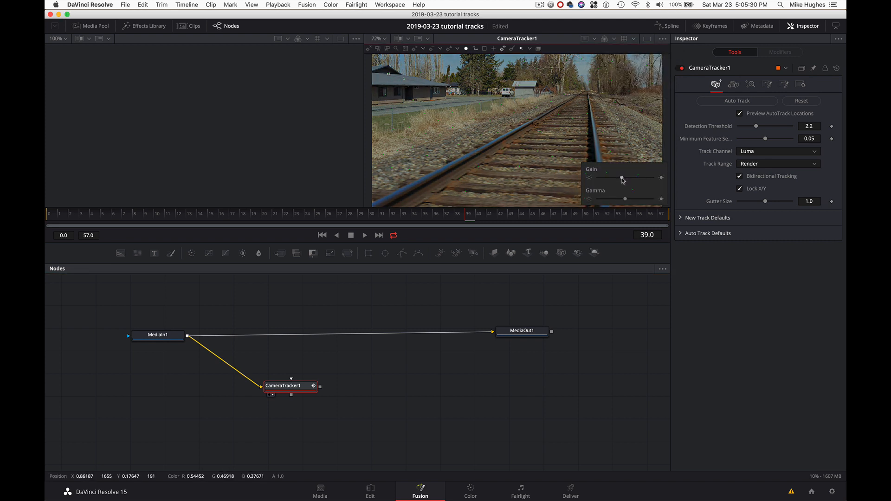
# - Set the tracker's Minimum Feature Separation to 0.0339 and Gutter Size to 1.406, and auto-track the shot
pyautogui.click(800, 84)
pyautogui.click(784, 85)
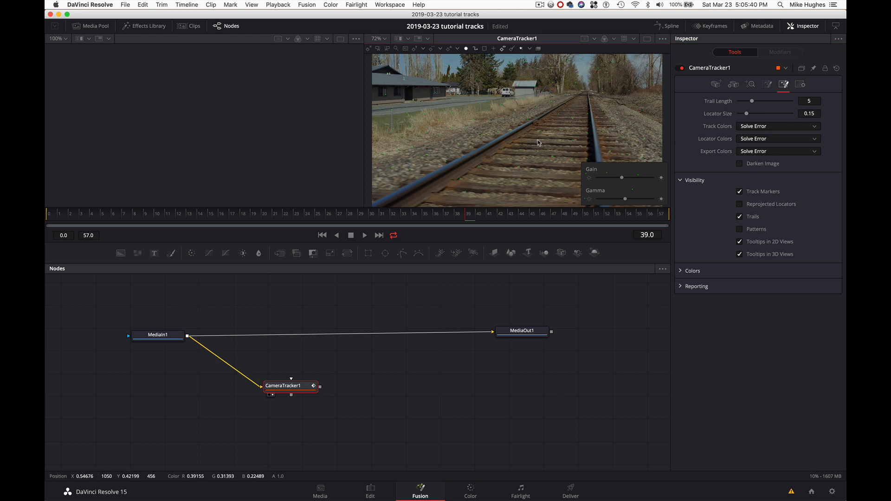
pyautogui.click(716, 84)
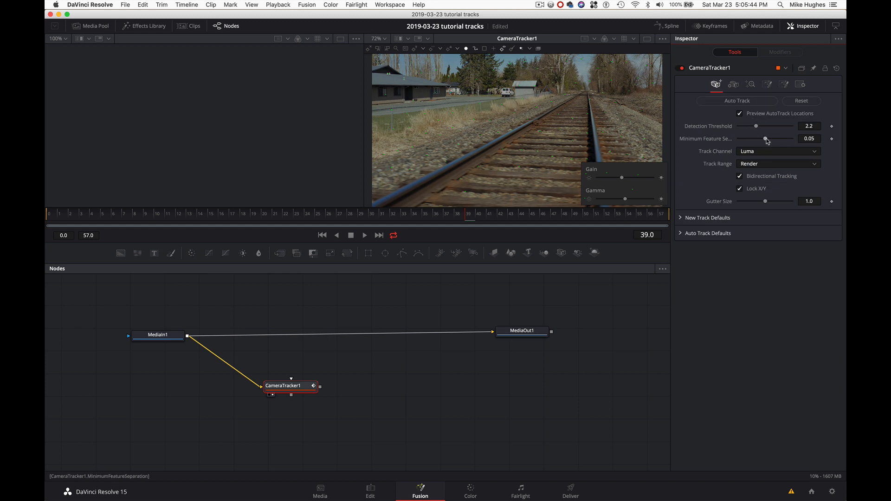
pyautogui.moveTo(766, 139); pyautogui.dragTo(758, 140)
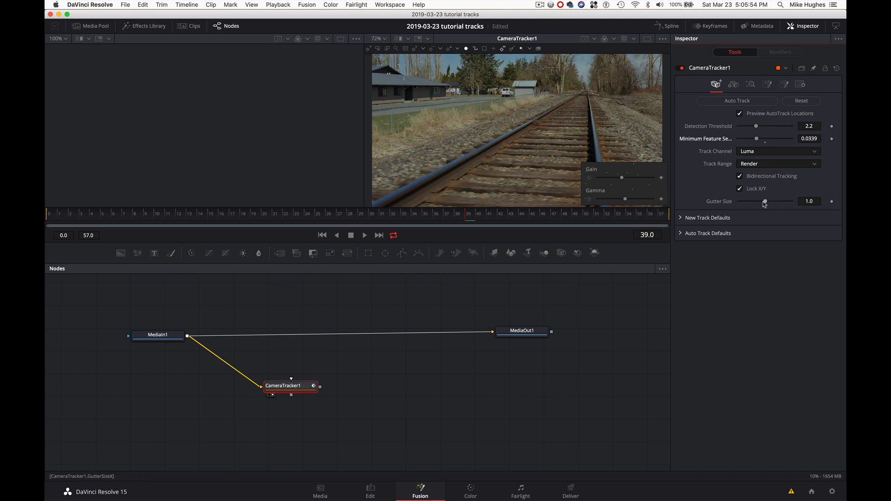
pyautogui.moveTo(764, 204); pyautogui.dragTo(785, 204)
pyautogui.moveTo(785, 203)
pyautogui.mouseDown()
pyautogui.moveTo(744, 205)
pyautogui.moveTo(786, 204)
pyautogui.mouseUp()
pyautogui.click(726, 101)
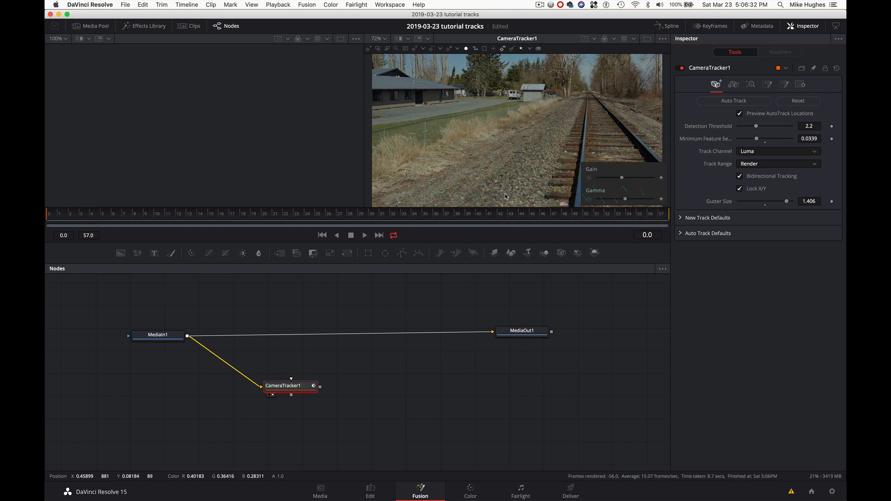
# - Review CameraTracker1's camera settings and solve the camera from the tracked shot with Auto Select Seed Frames enabled
pyautogui.moveTo(296, 388); pyautogui.dragTo(297, 388)
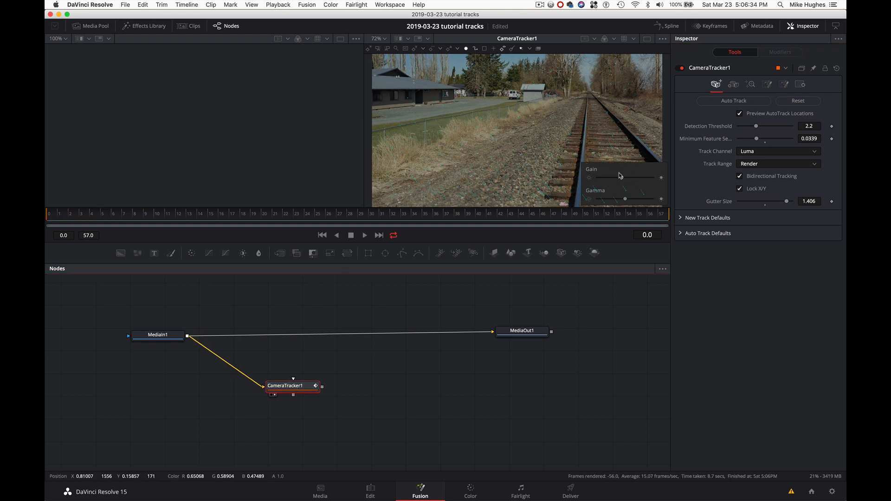
pyautogui.click(734, 86)
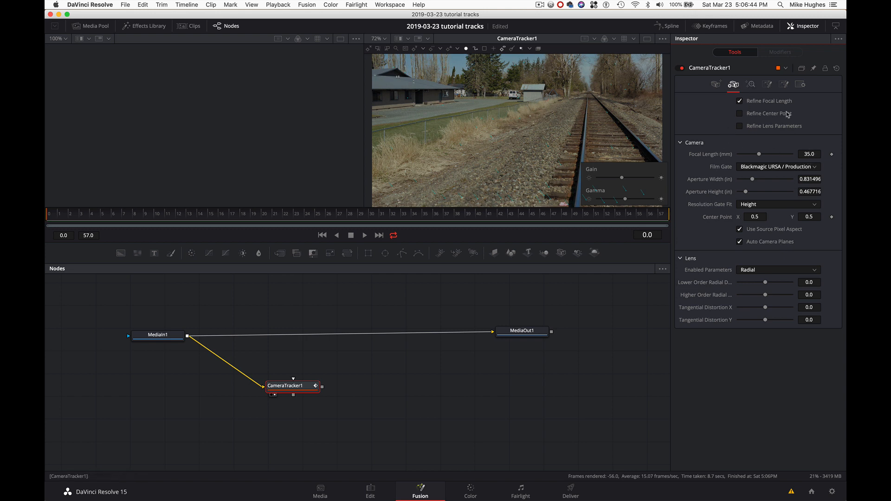
pyautogui.click(752, 85)
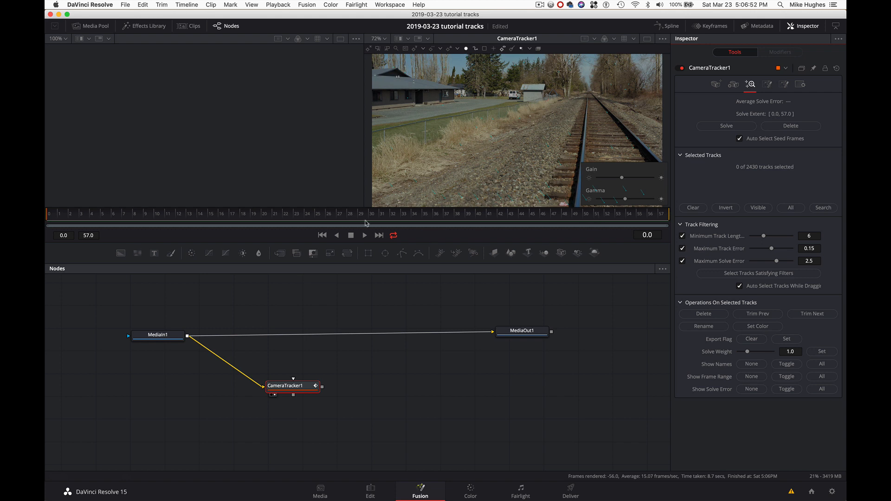
pyautogui.click(728, 126)
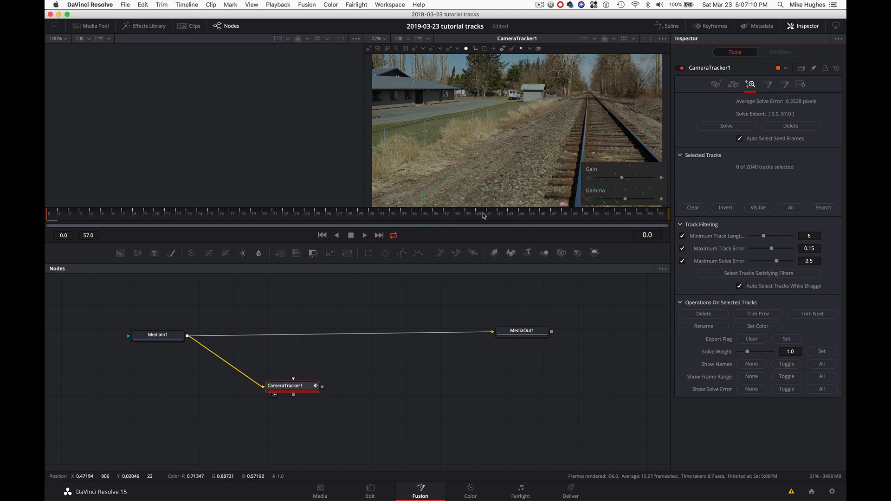
# - Scrub the solved shot to frame 35 to examine the track paths, and restore the render range end to frame 57
pyautogui.moveTo(343, 218); pyautogui.dragTo(394, 221)
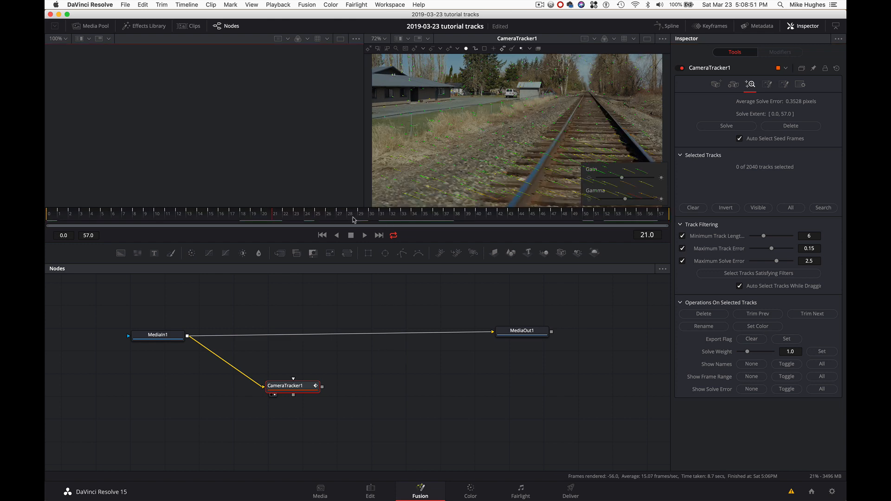
pyautogui.moveTo(354, 220); pyautogui.dragTo(425, 216)
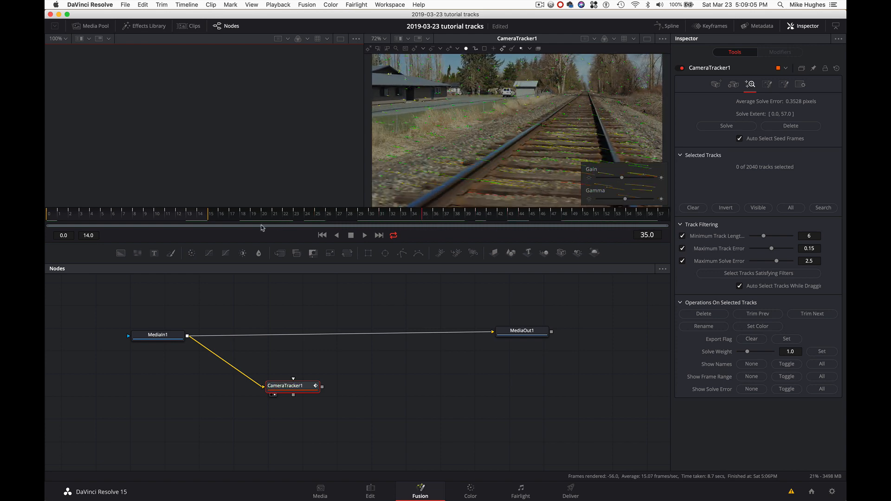
pyautogui.moveTo(207, 217); pyautogui.dragTo(677, 233)
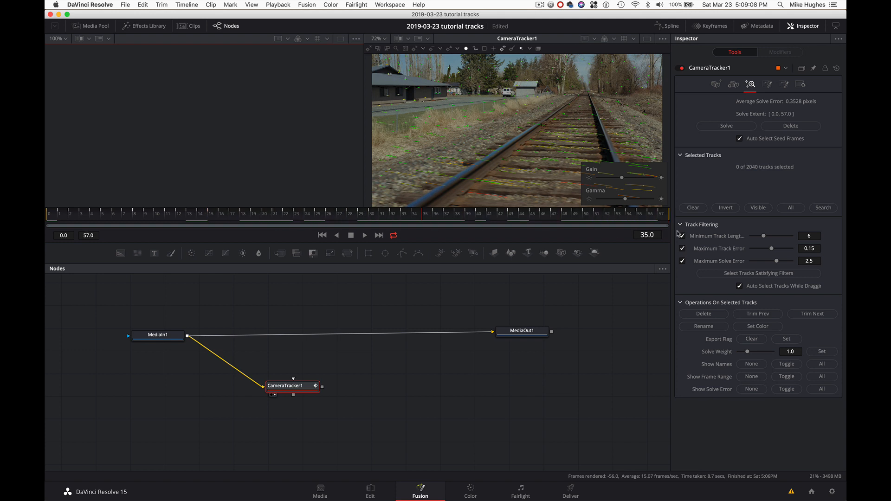
# - Set the track filters to a Maximum Track Error of 0.155 and Maximum Solve Error of 2.89, and select the tracks satisfying them
pyautogui.click(763, 236)
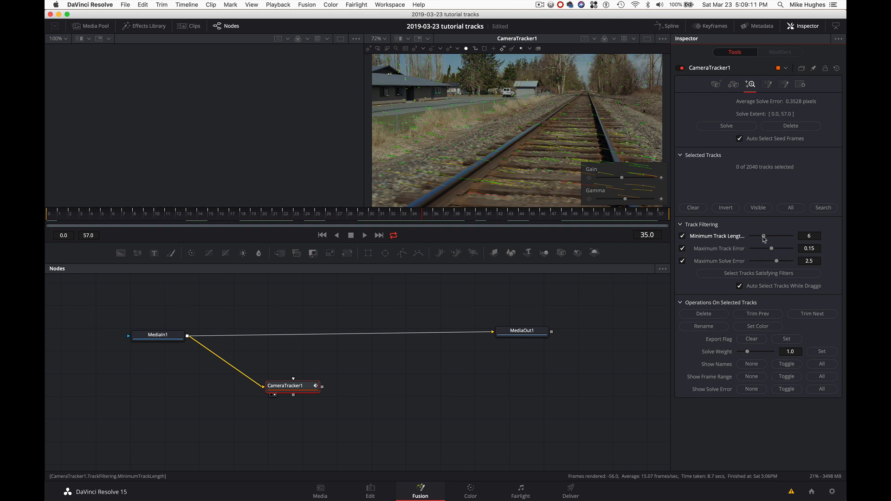
pyautogui.moveTo(772, 249); pyautogui.dragTo(771, 254)
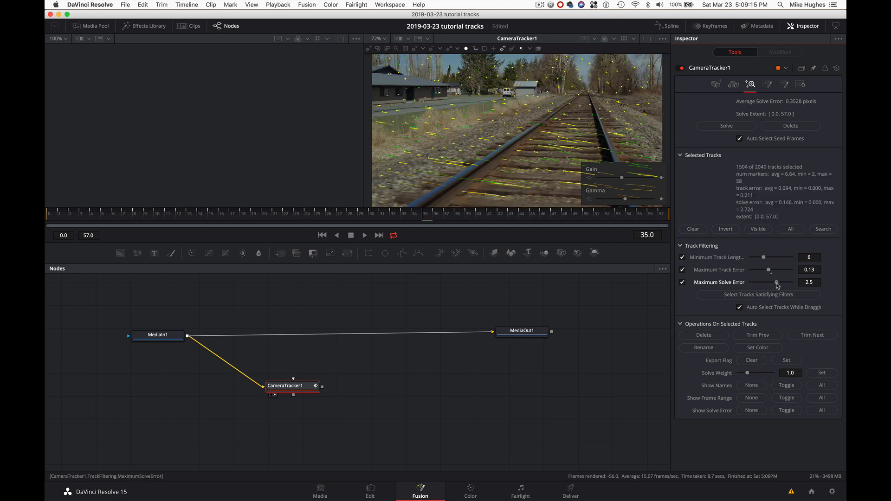
pyautogui.moveTo(778, 285); pyautogui.dragTo(773, 287)
pyautogui.moveTo(769, 274); pyautogui.dragTo(781, 286)
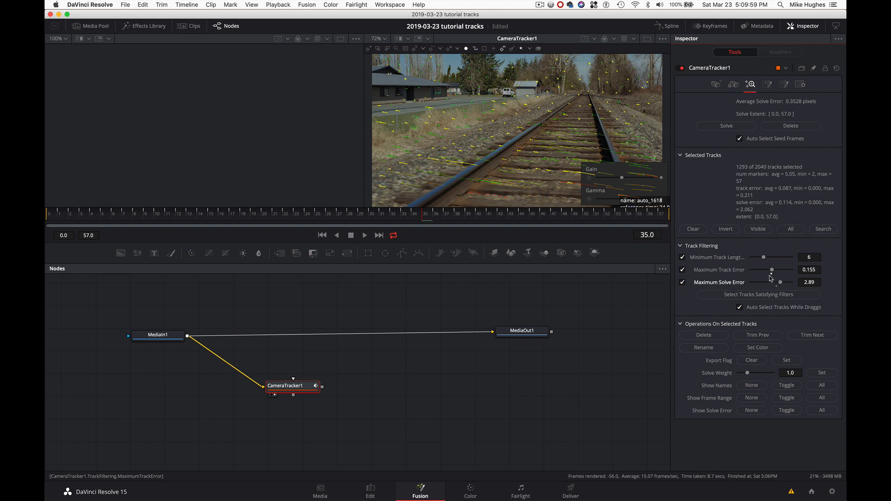
pyautogui.click(755, 298)
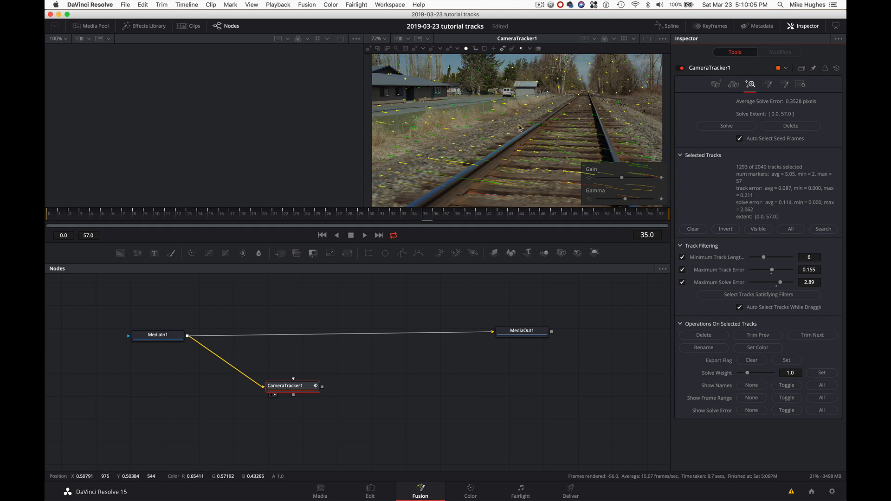
# - Invert the track selection, invert it back, and lower the Solve Weight for selected tracks to 0.0
pyautogui.moveTo(519, 129)
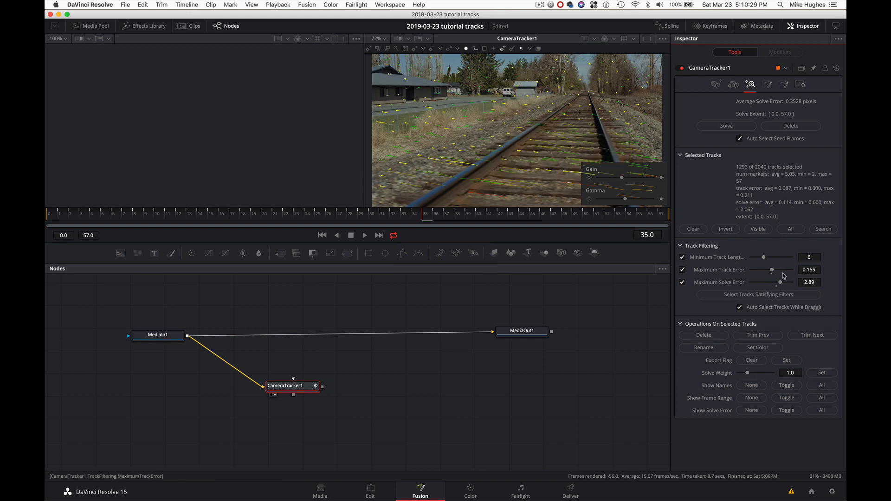
pyautogui.click(727, 229)
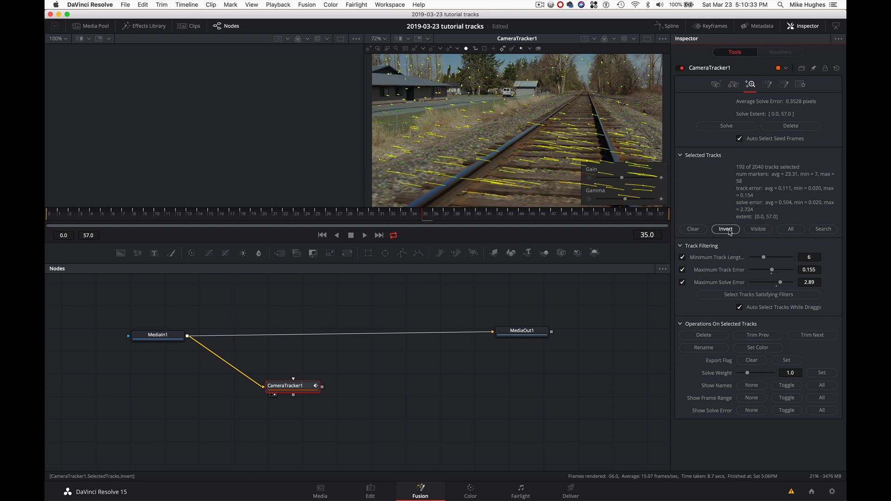
pyautogui.click(727, 230)
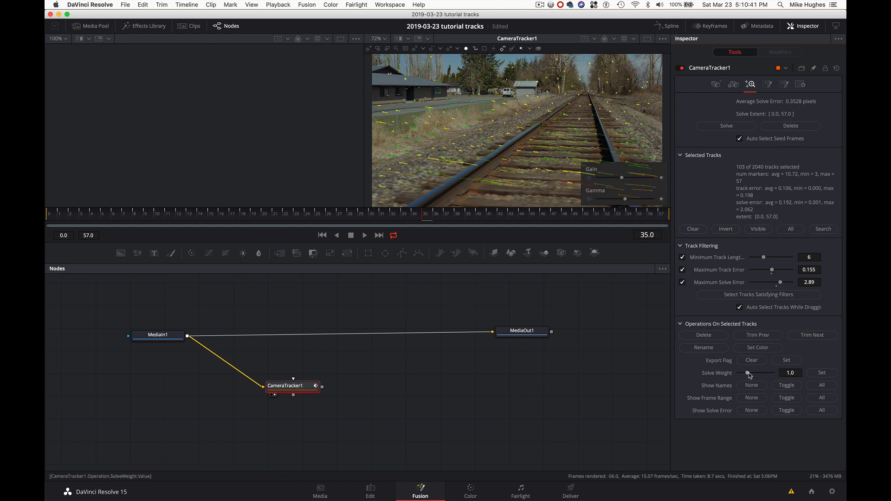
pyautogui.moveTo(747, 373); pyautogui.dragTo(723, 375)
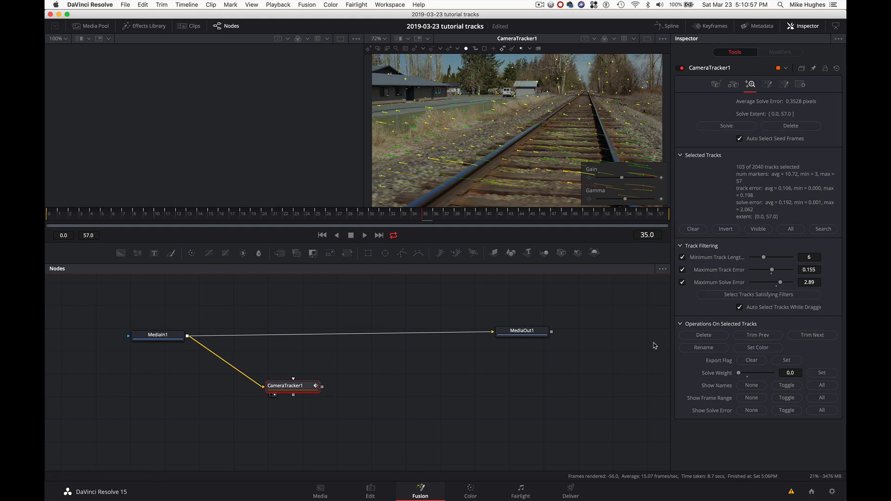
# - Add a PointCloud 3D node, feed it from CameraTracker1's lower output, and show it in the first viewer
pyautogui.click(435, 385)
pyautogui.hotkey('shift', 'space')
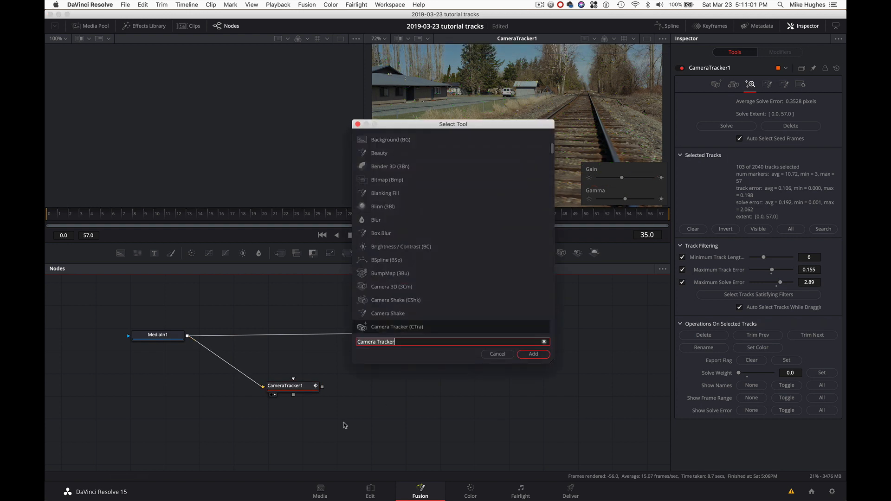
pyautogui.write('poin')
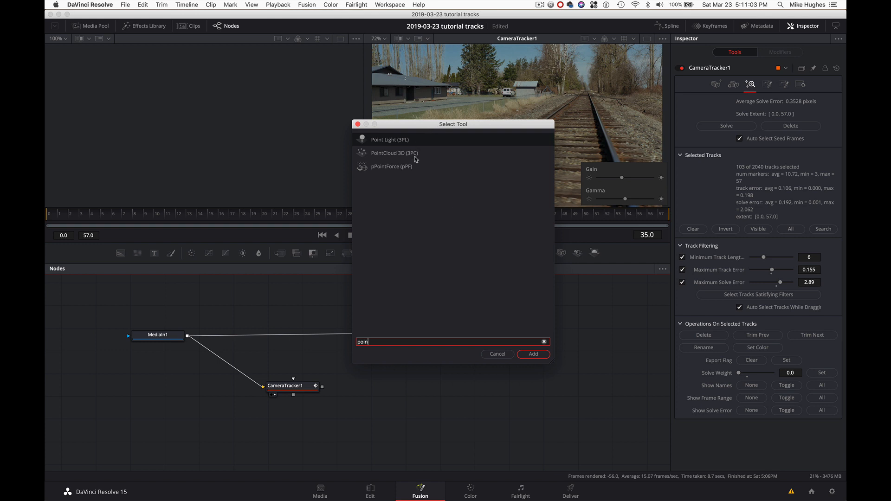
pyautogui.doubleClick(416, 153)
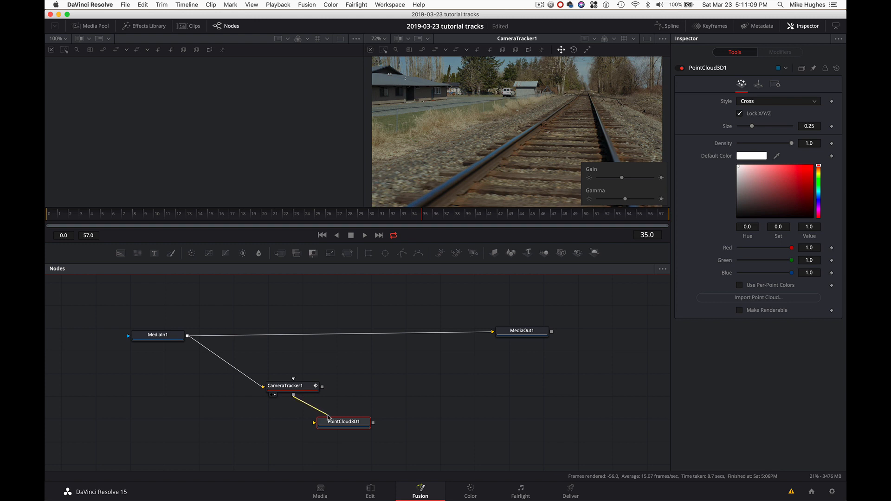
pyautogui.moveTo(329, 417); pyautogui.dragTo(348, 426)
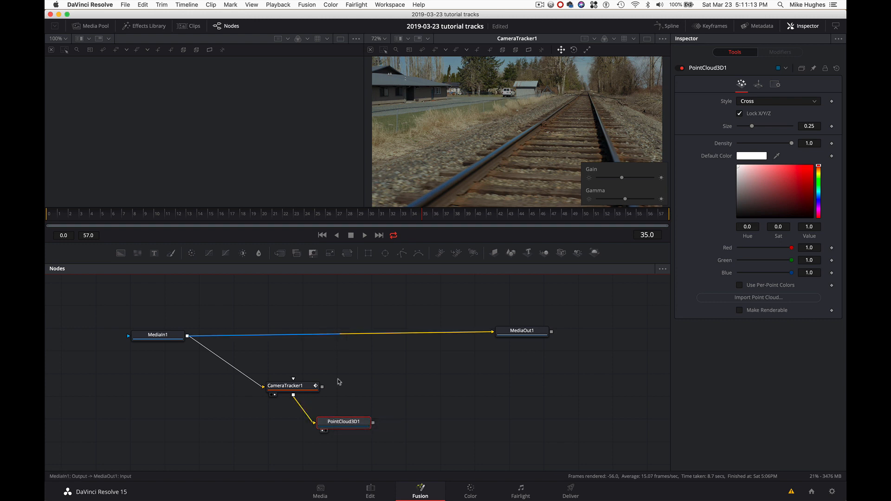
pyautogui.press('1')
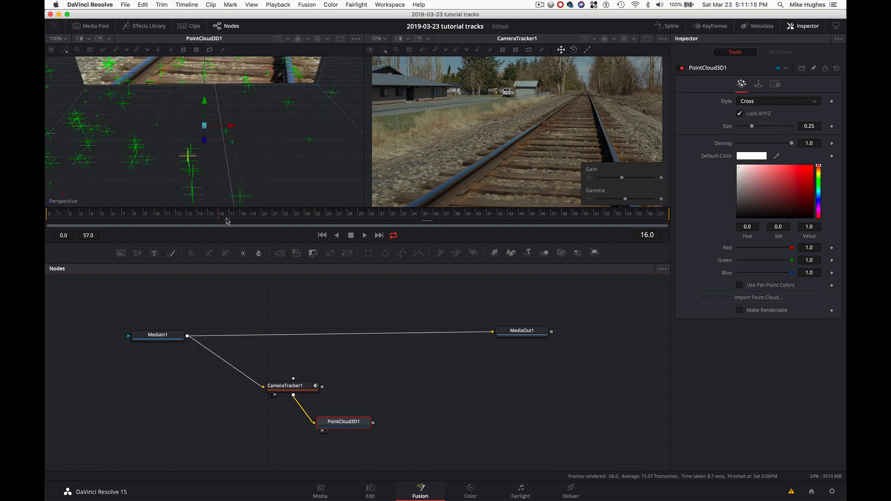
# - At frame 16, examine the solved point cloud in 3D from several angles, including its alignment with the ground plane and camera
pyautogui.click(226, 219)
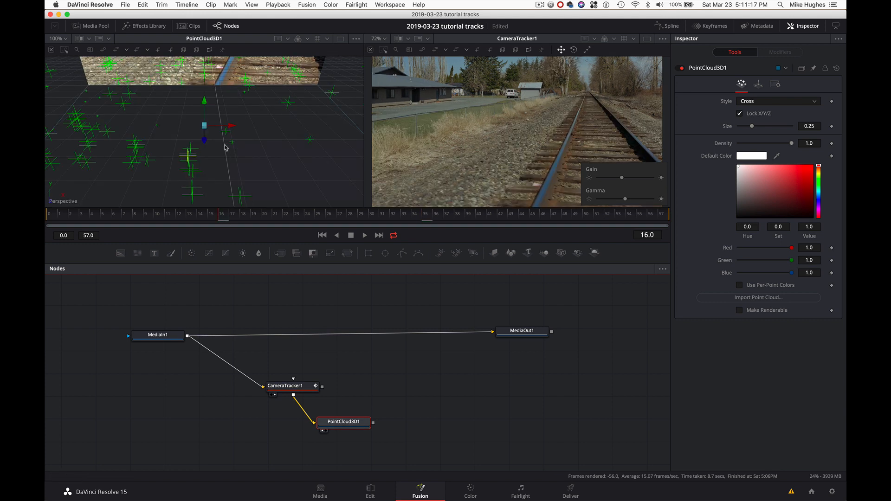
pyautogui.scroll(-1, 225, 148)
pyautogui.scroll(-10, 275, 107)
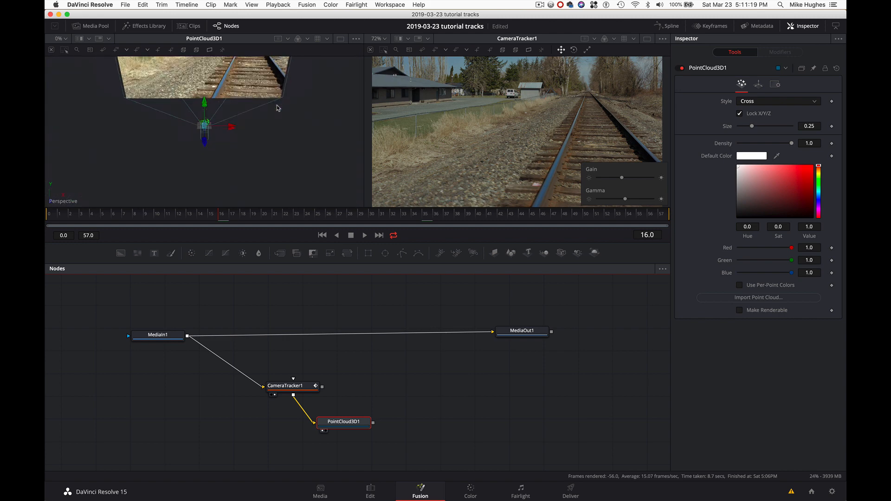
pyautogui.scroll(6, 242, 140)
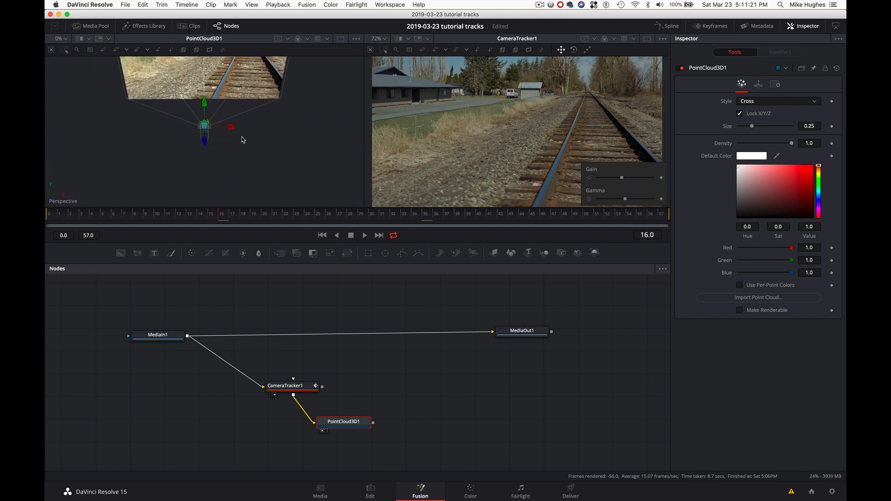
pyautogui.scroll(3, 277, 158)
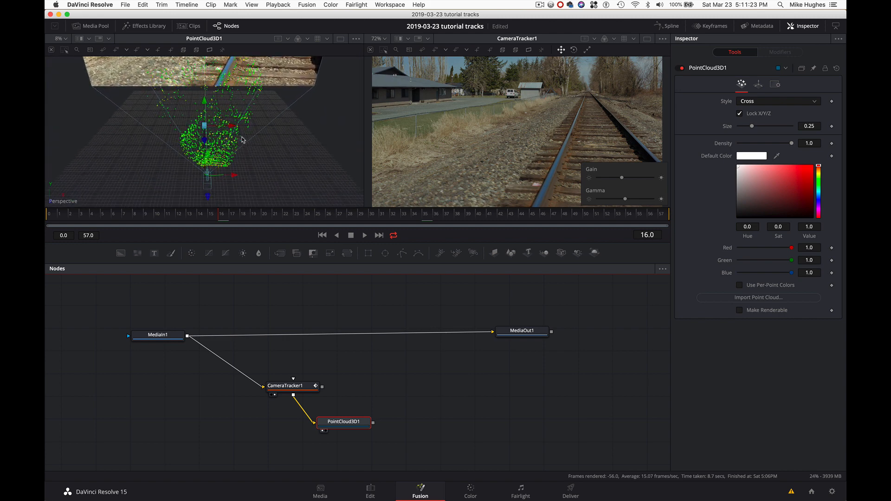
pyautogui.hscroll(10, 284, 156)
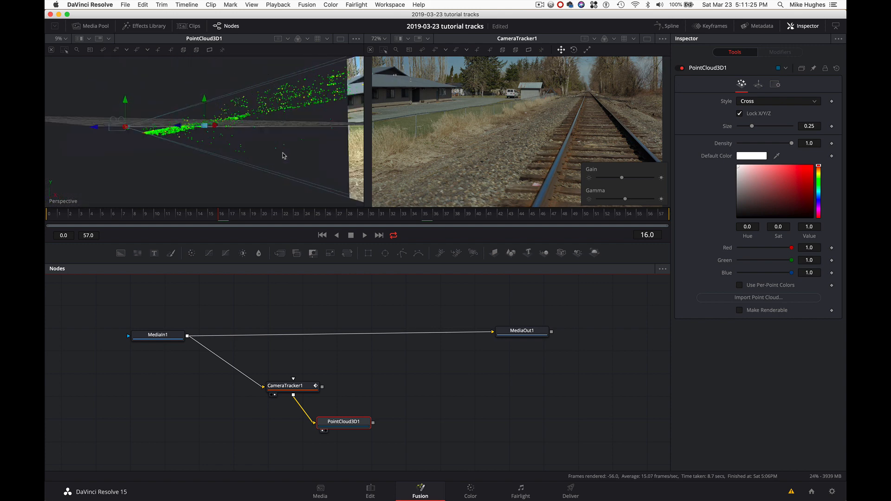
pyautogui.hscroll(10, 285, 156)
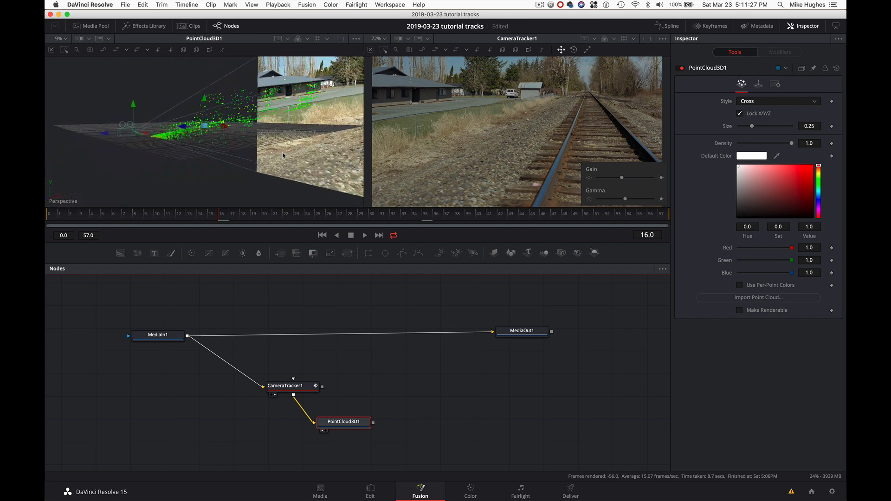
pyautogui.scroll(-10, 283, 155)
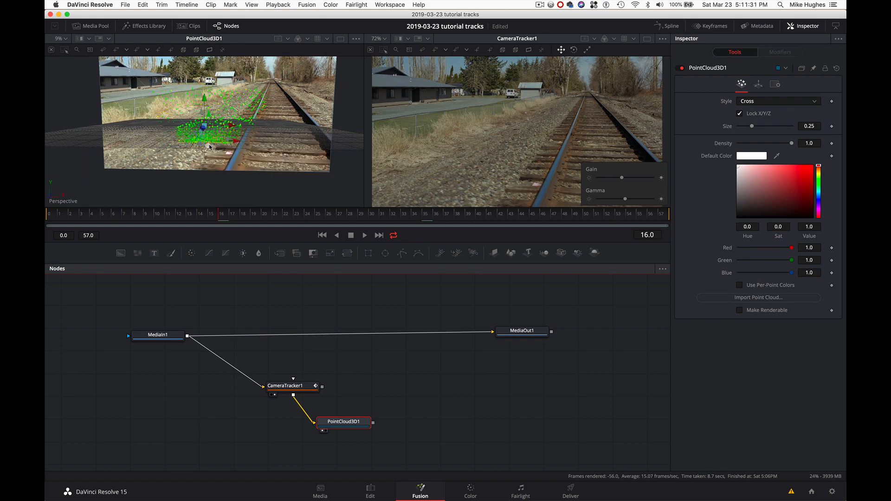
pyautogui.scroll(5, 209, 147)
pyautogui.hscroll(-10, 231, 147)
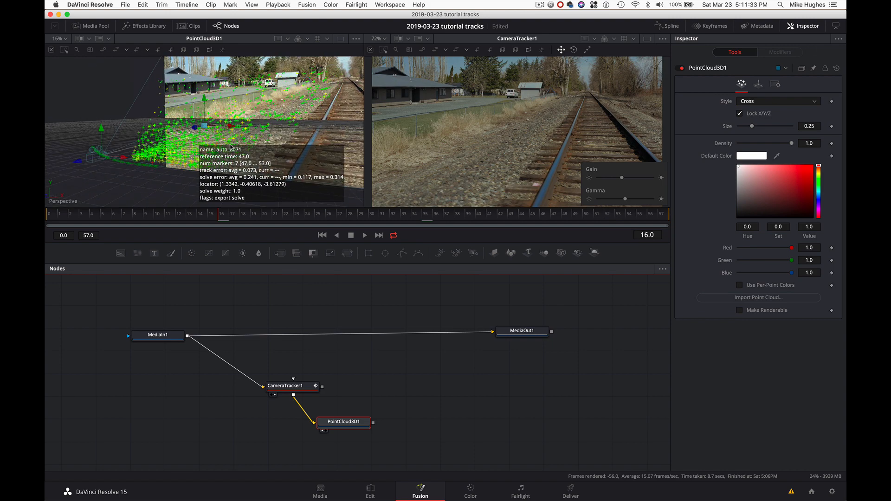
pyautogui.hscroll(-15, 230, 147)
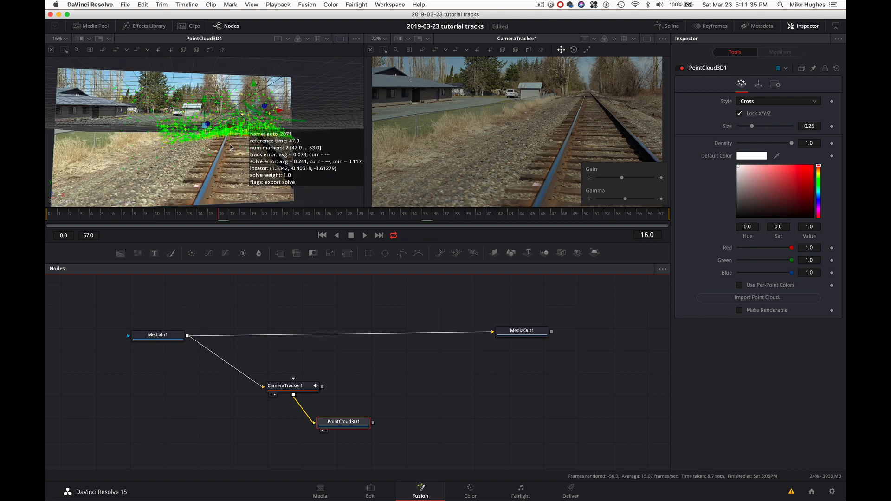
pyautogui.hscroll(-15, 230, 147)
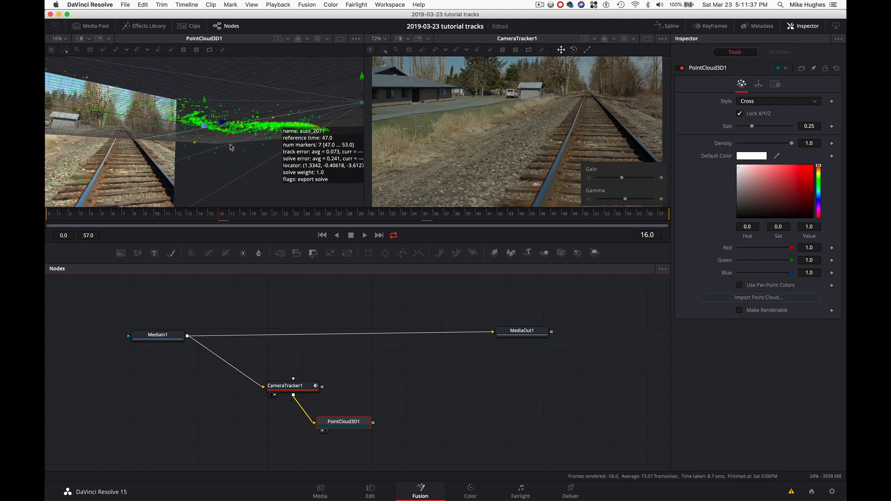
pyautogui.hscroll(-15, 231, 147)
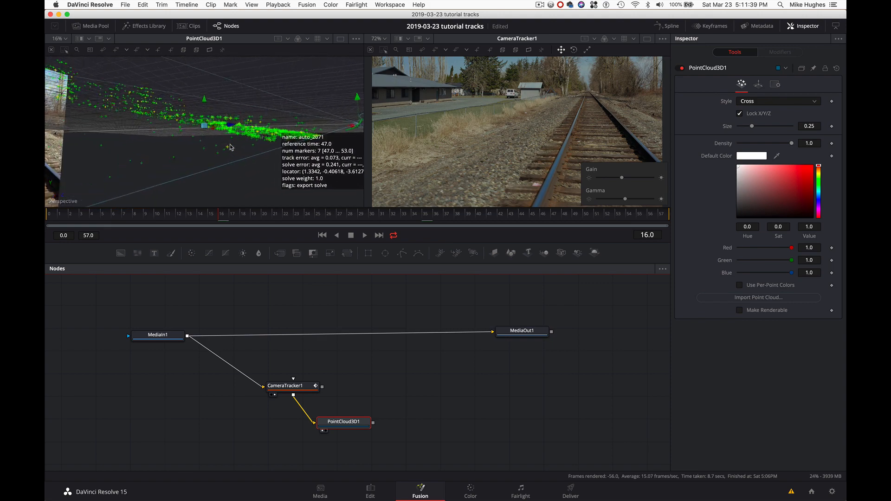
# - Box-select the stray tracking points floating above the dense ground points near the camera in the 3D point cloud
pyautogui.hscroll(-8, 300, 108)
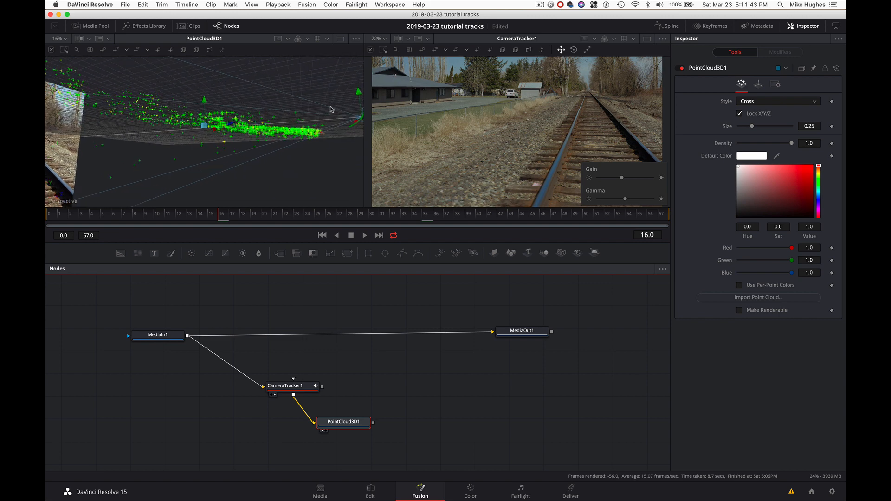
pyautogui.hscroll(-5, 331, 109)
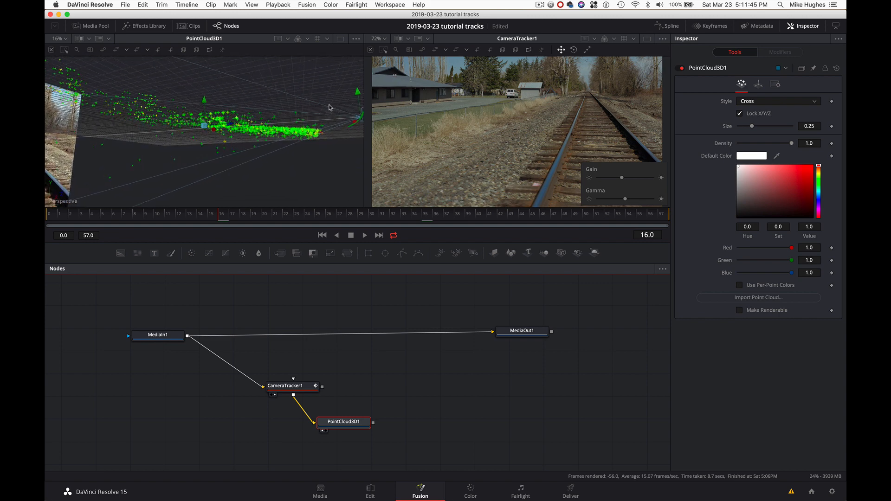
pyautogui.moveTo(271, 122)
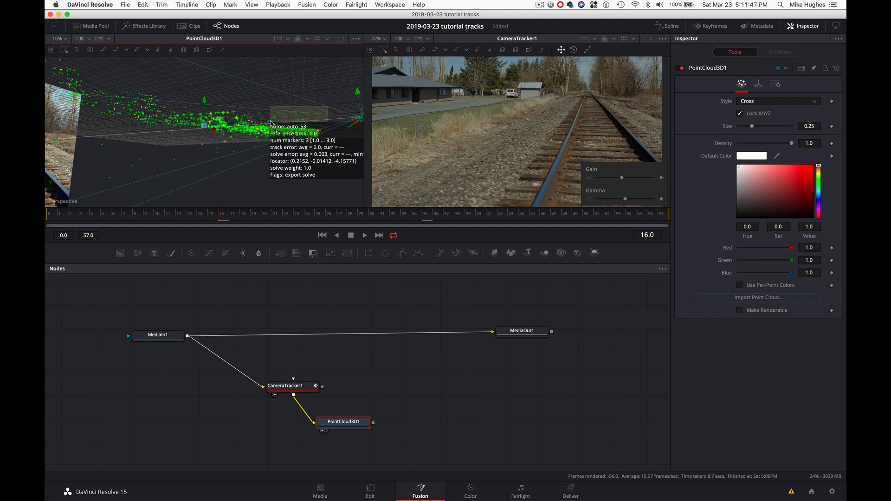
pyautogui.moveTo(271, 122); pyautogui.dragTo(272, 122)
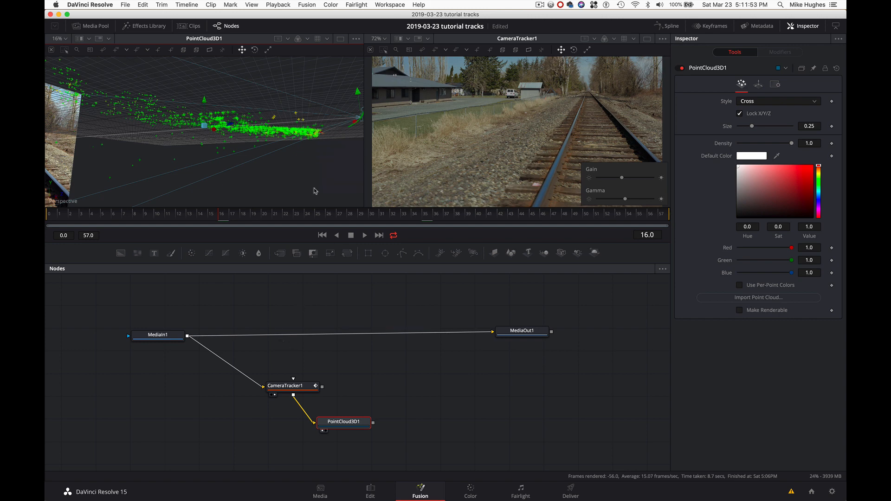
# - Select the CameraTracker1 node and delete the stray tracks floating above the dense ground points near the camera
pyautogui.click(307, 386)
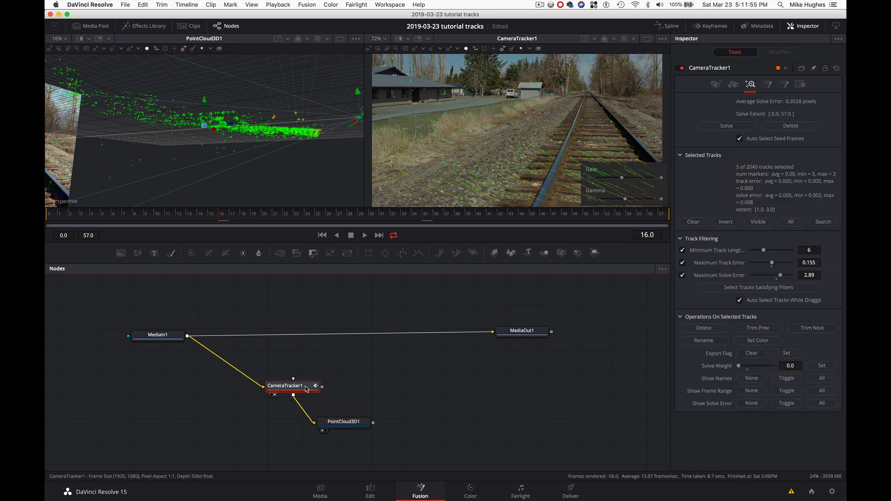
pyautogui.click(327, 106)
pyautogui.moveTo(329, 96); pyautogui.dragTo(273, 125)
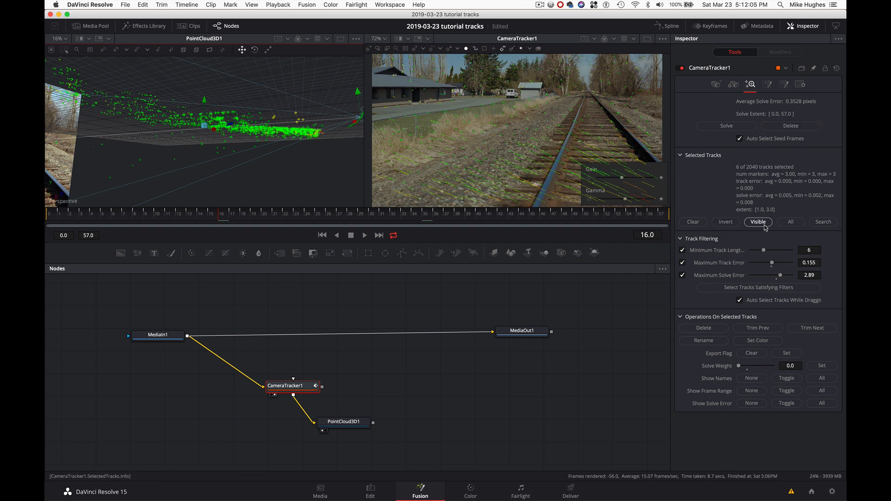
pyautogui.click(707, 328)
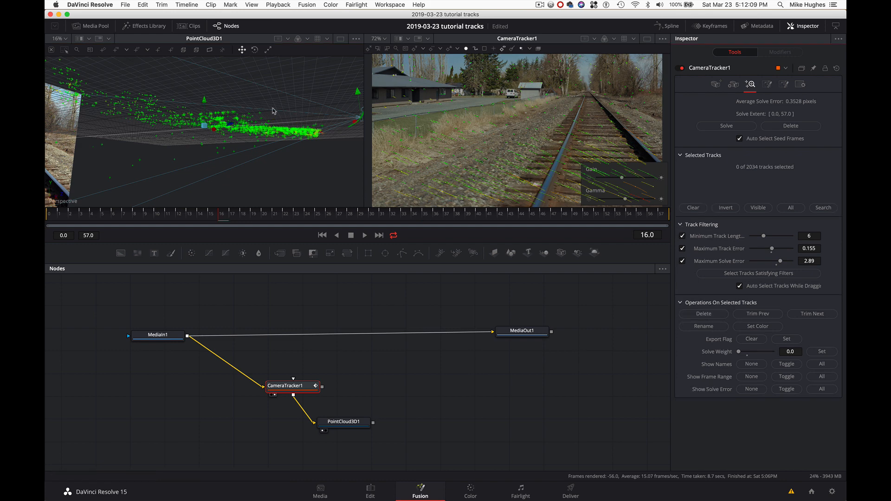
# - Box-select the scattered points above the middle of the ground cloud and delete their tracks
pyautogui.scroll(5, 274, 111)
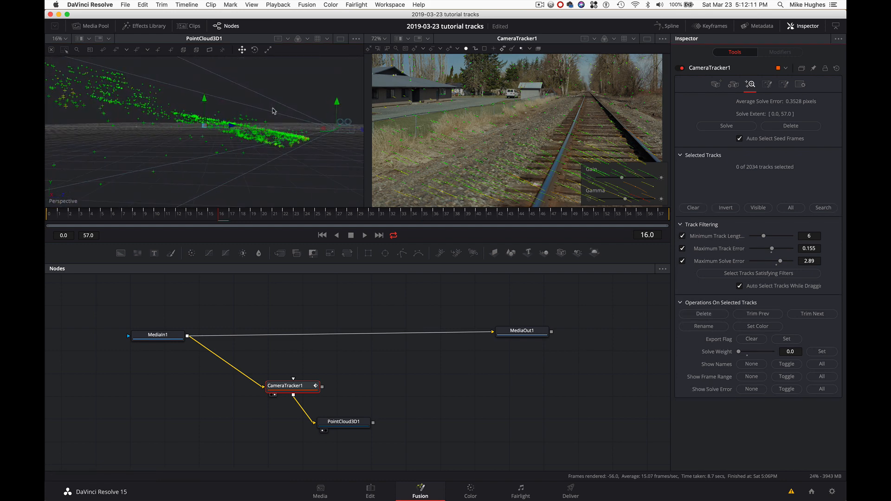
pyautogui.hscroll(10, 274, 112)
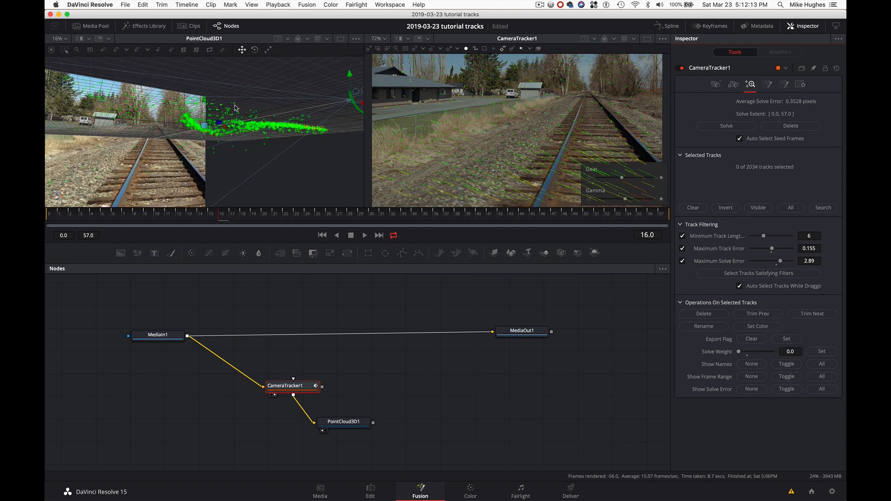
pyautogui.moveTo(229, 102); pyautogui.dragTo(299, 121)
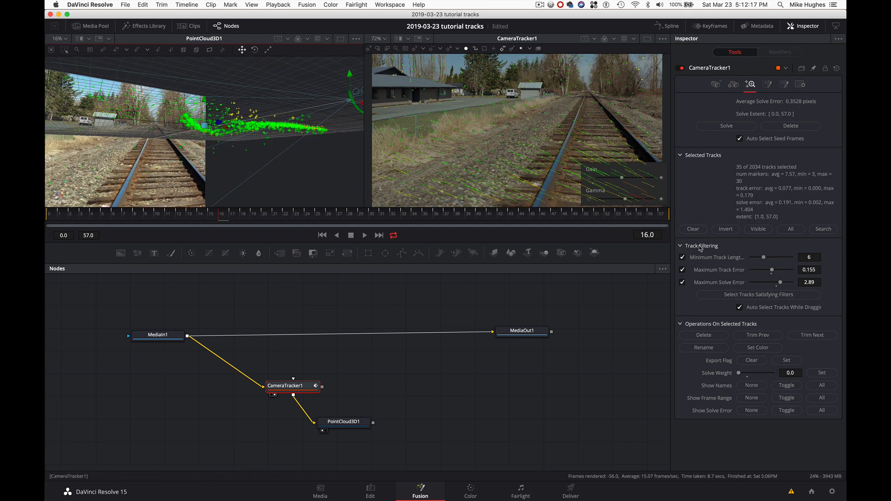
pyautogui.click(716, 339)
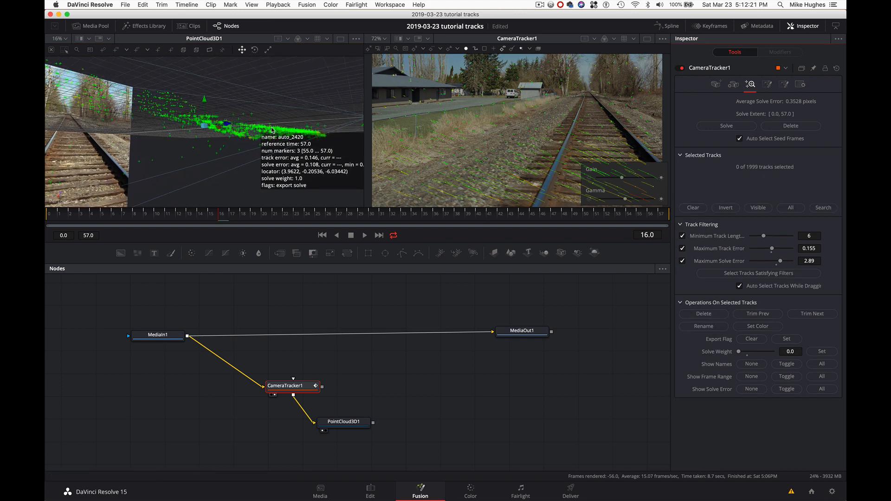
# - Select the remaining outliers just above the camera end of the point cloud and delete their tracks
pyautogui.moveTo(272, 130); pyautogui.dragTo(332, 136)
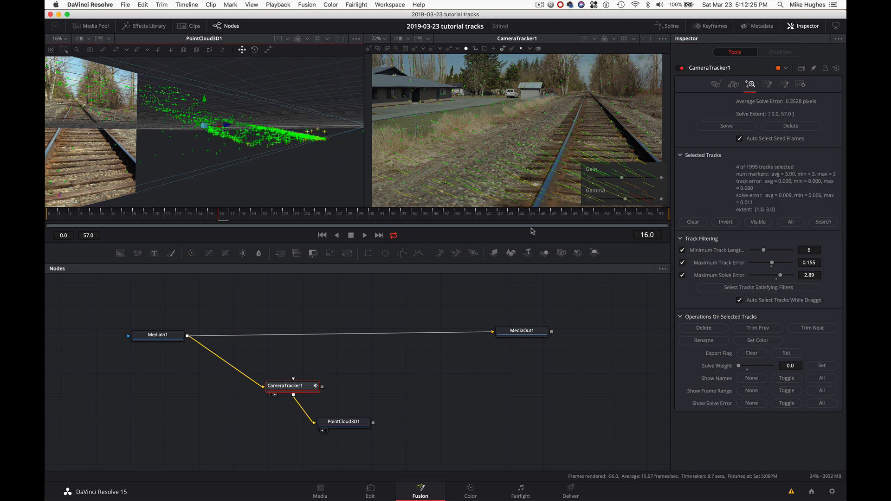
pyautogui.click(704, 328)
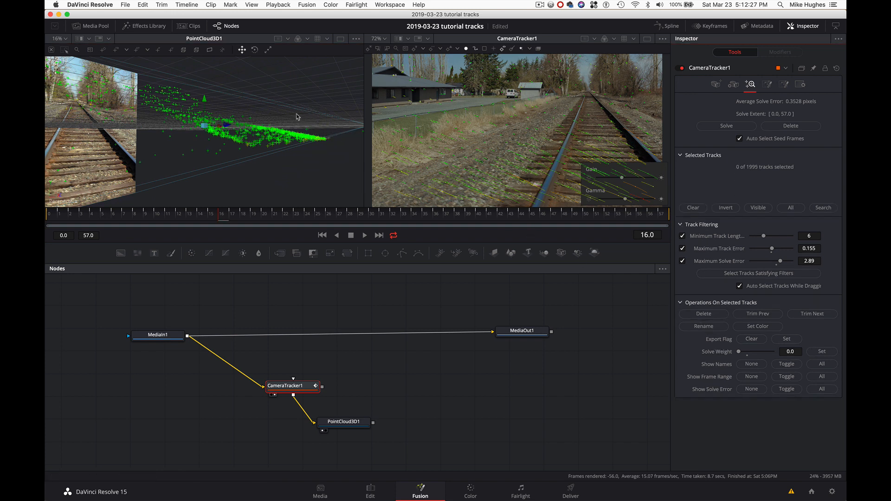
pyautogui.moveTo(297, 116); pyautogui.dragTo(311, 130)
pyautogui.click(704, 328)
# - Select the stray points hanging below the ground plane near the camera end of the cloud and delete their tracks
pyautogui.hscroll(10, 311, 131)
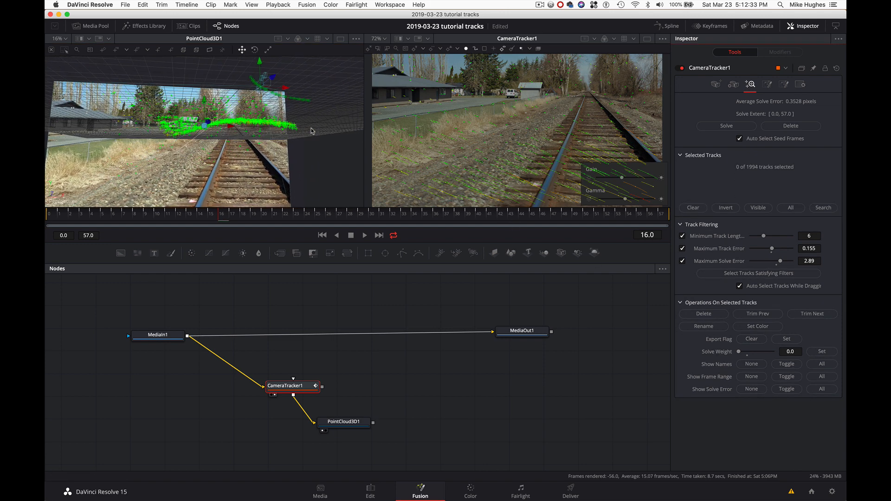
pyautogui.hscroll(-10, 312, 130)
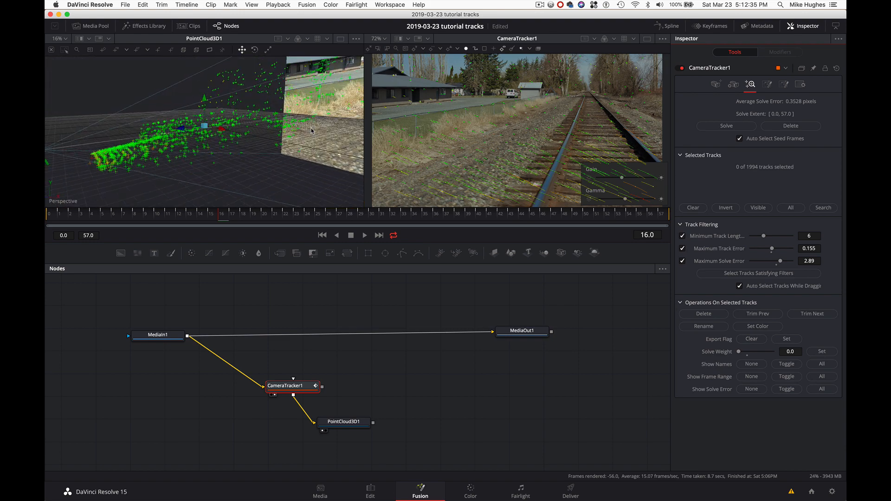
pyautogui.moveTo(312, 130); pyautogui.dragTo(294, 135)
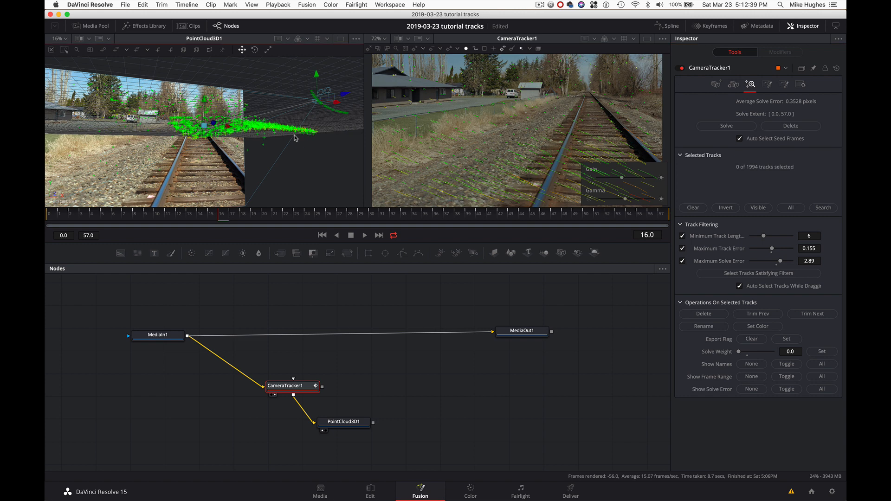
pyautogui.moveTo(244, 155); pyautogui.dragTo(244, 156)
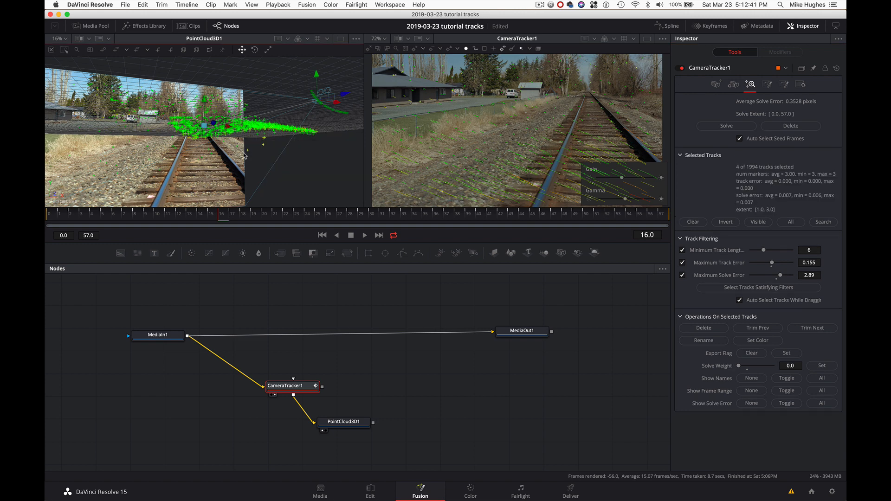
pyautogui.click(704, 328)
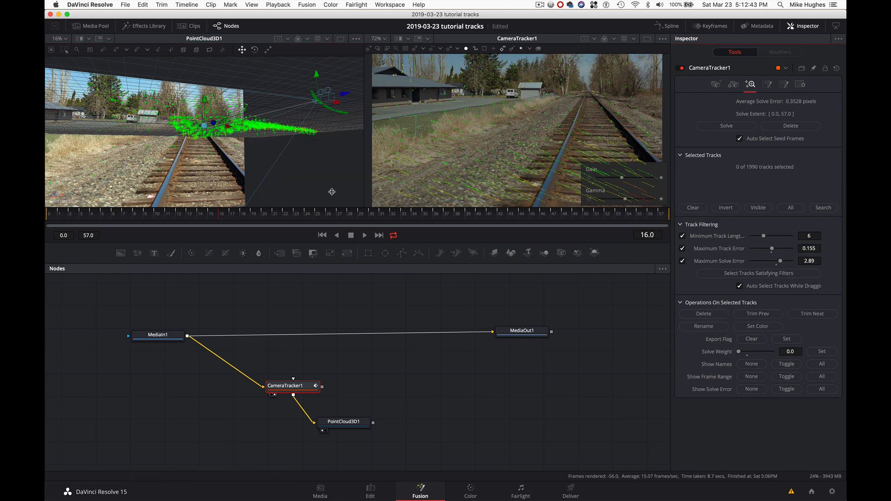
# - Select the leftover points just beneath the dense ground strip and delete their tracks
pyautogui.moveTo(307, 153); pyautogui.dragTo(295, 154)
pyautogui.hscroll(3, 293, 155)
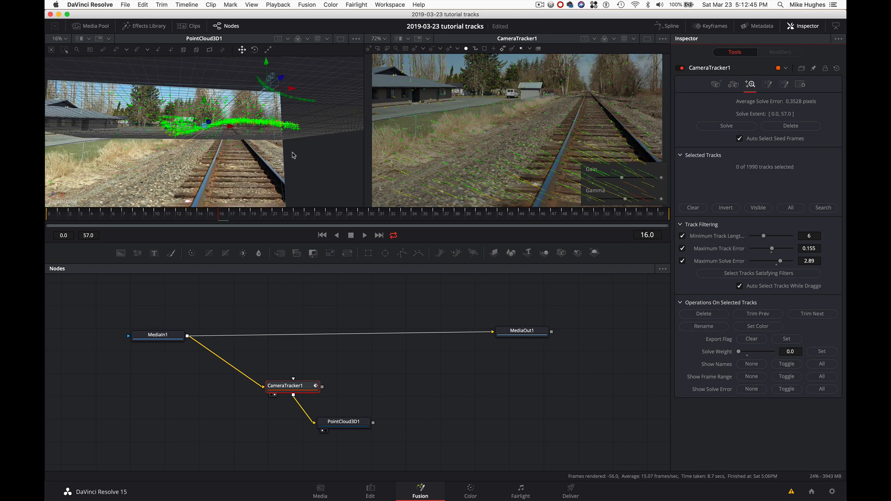
pyautogui.click(250, 132)
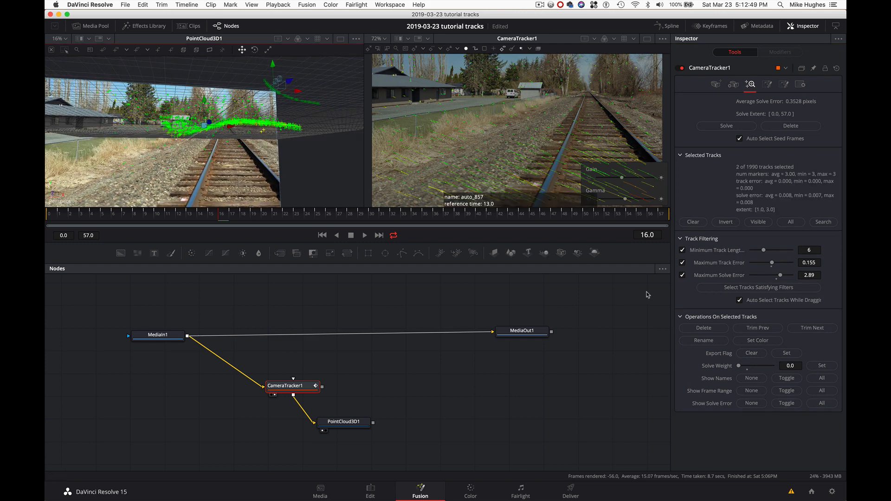
pyautogui.click(704, 328)
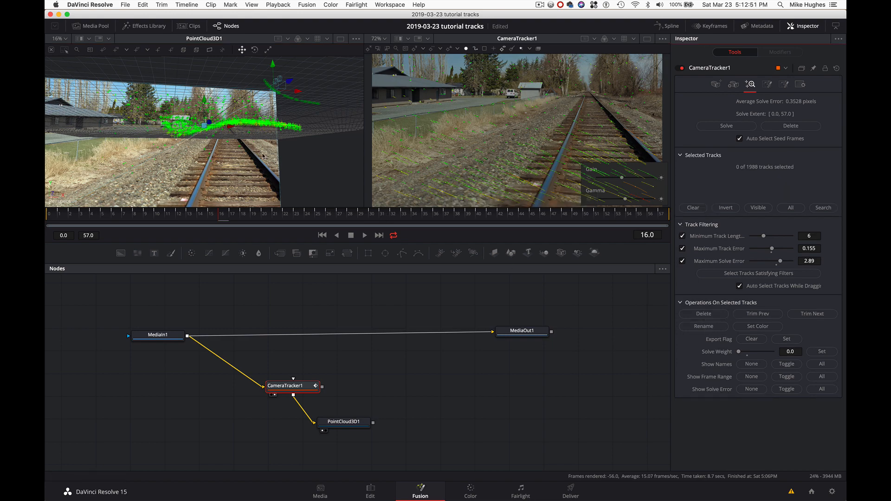
# - Examine the cleaned point cloud from both sides for remaining outliers above or below the ground
pyautogui.moveTo(251, 116); pyautogui.dragTo(263, 156)
pyautogui.hscroll(10, 262, 156)
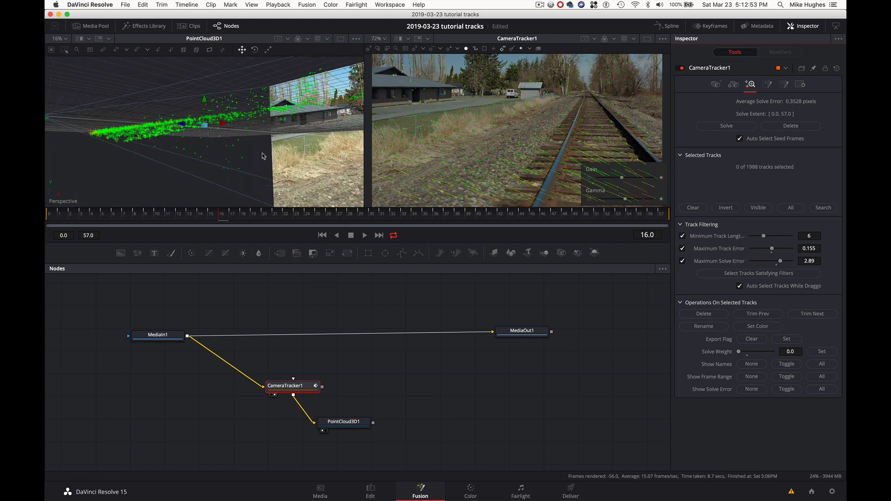
pyautogui.hscroll(8, 260, 155)
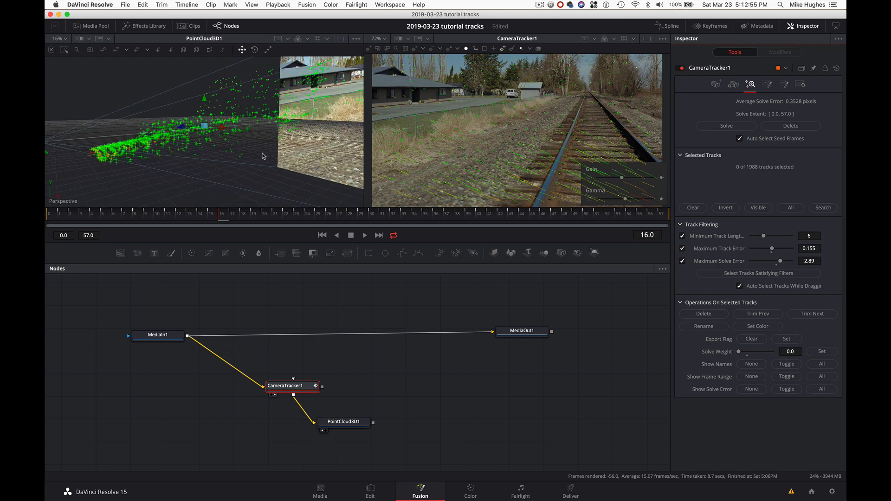
pyautogui.hscroll(10, 174, 163)
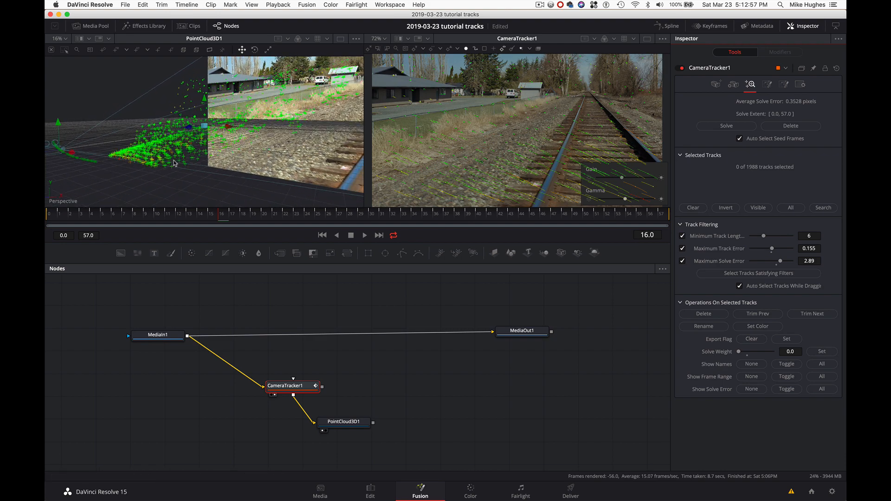
pyautogui.hscroll(10, 174, 163)
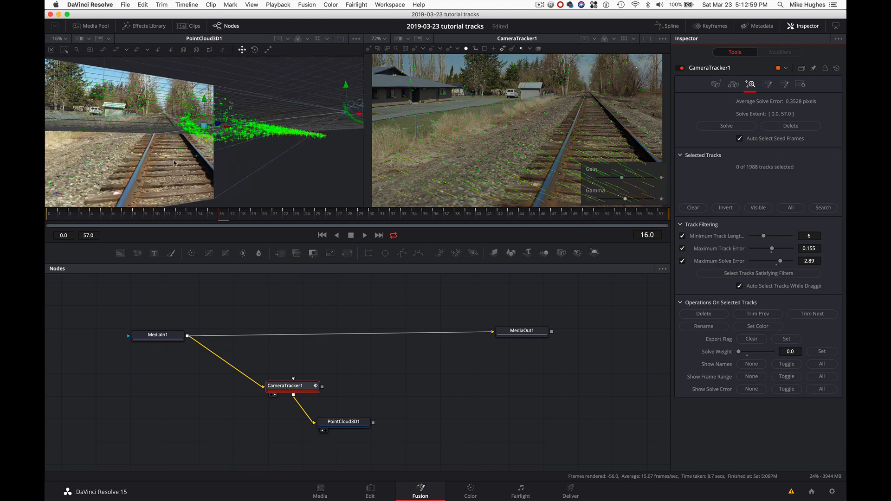
pyautogui.moveTo(293, 129)
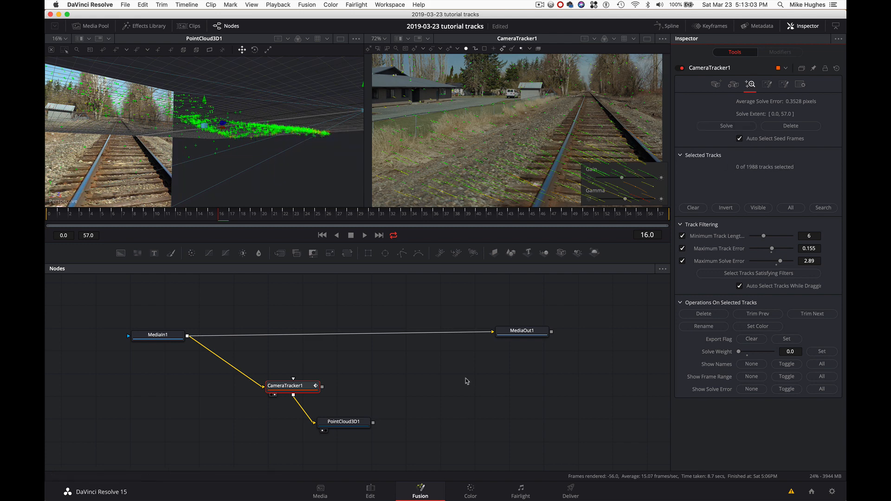
# - In CameraTracker1's track filtering, select tracks using a Maximum Track Error of 0.176 and a Maximum Solve Error of 2.93
pyautogui.click(289, 387)
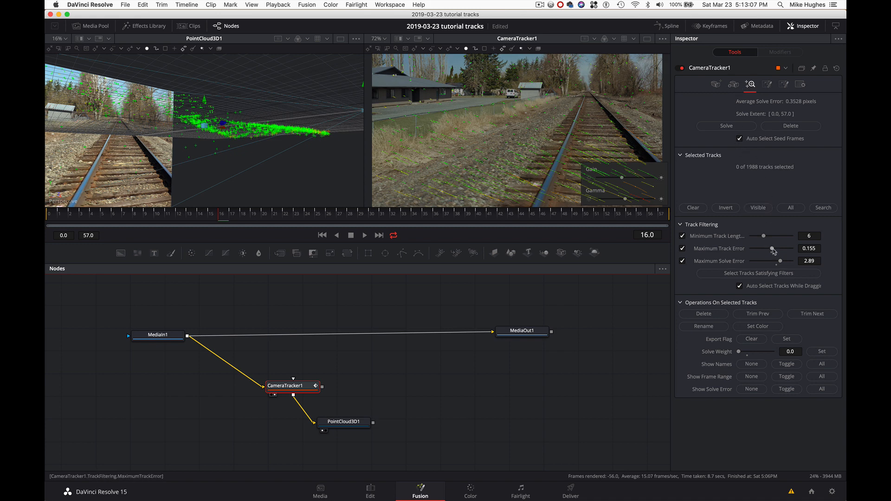
pyautogui.moveTo(774, 252); pyautogui.dragTo(776, 251)
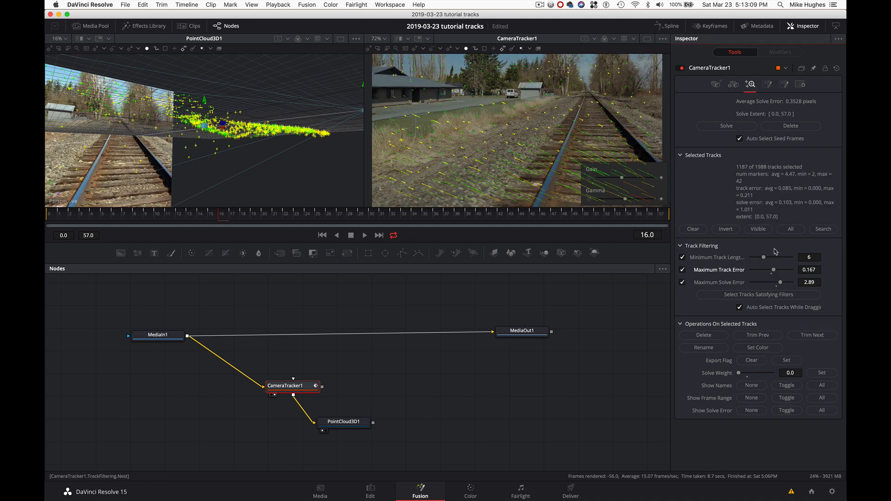
pyautogui.moveTo(780, 282); pyautogui.dragTo(783, 284)
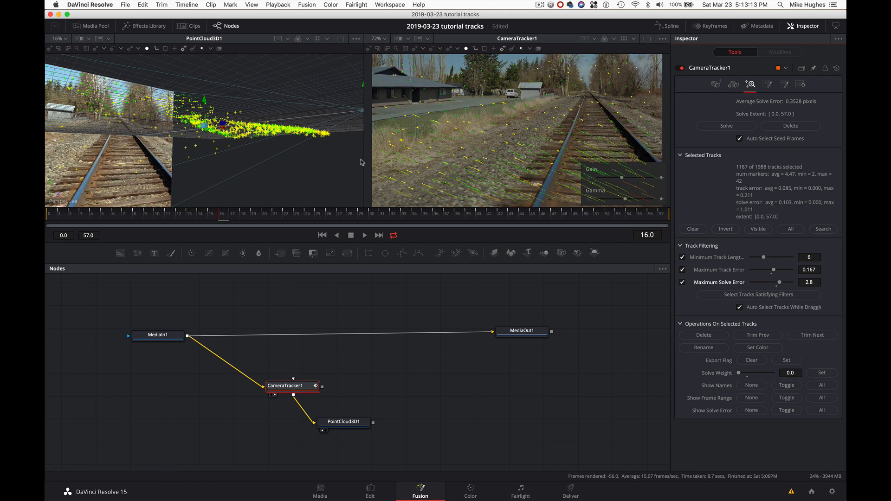
pyautogui.moveTo(327, 160); pyautogui.dragTo(327, 165)
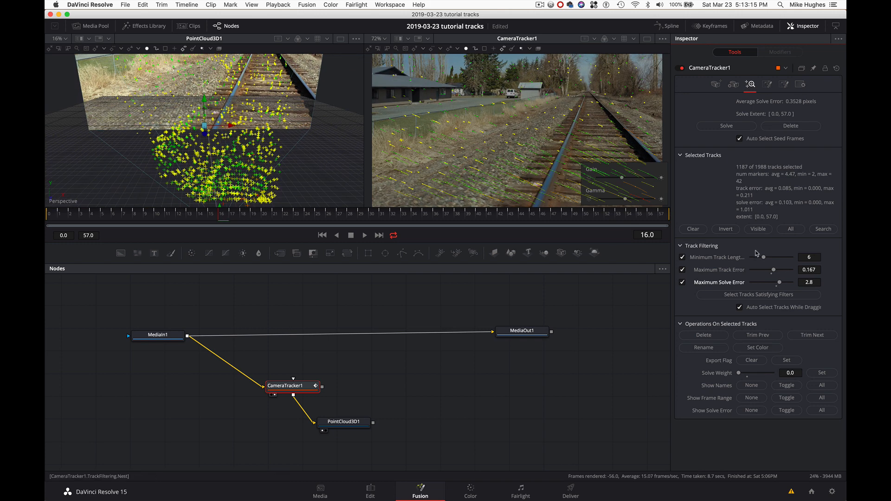
pyautogui.click(773, 270)
pyautogui.moveTo(773, 272)
pyautogui.mouseDown()
pyautogui.moveTo(760, 273)
pyautogui.moveTo(780, 272)
pyautogui.moveTo(781, 284)
pyautogui.mouseUp()
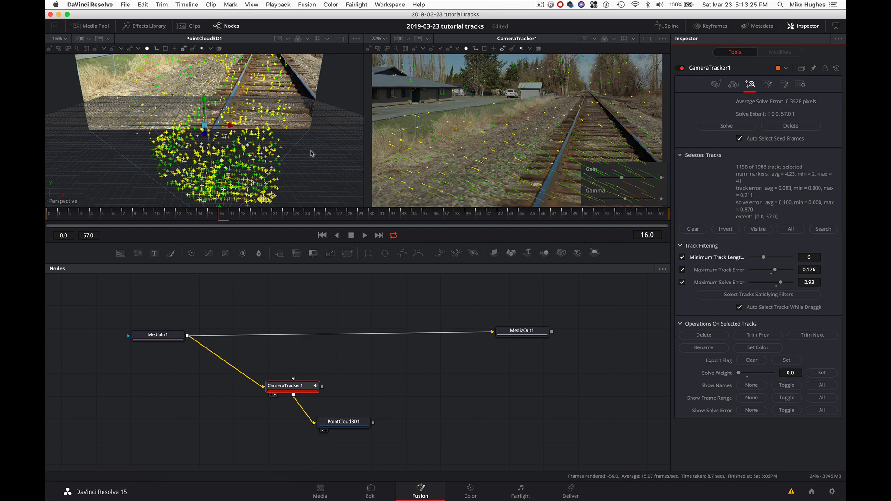
# - Duplicate the CameraTracker1 node into the empty area below MediaIn1 and reselect the original CameraTracker1
pyautogui.scroll(-10, 321, 167)
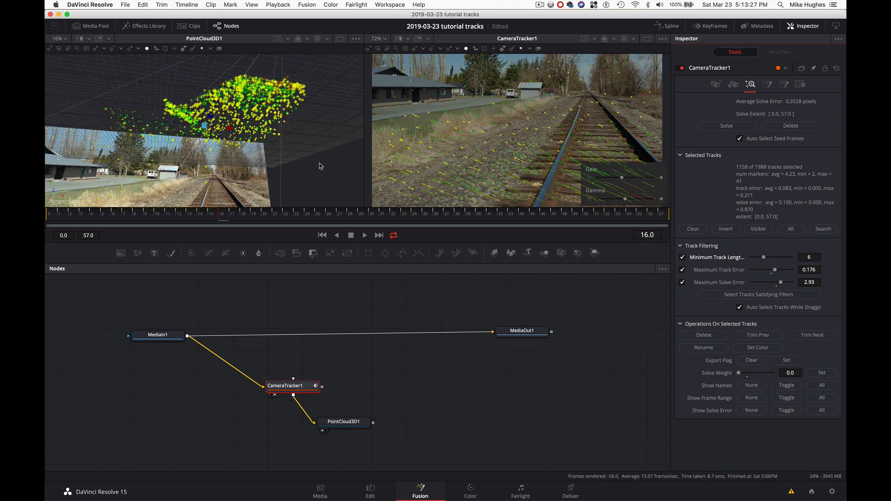
pyautogui.scroll(-10, 320, 164)
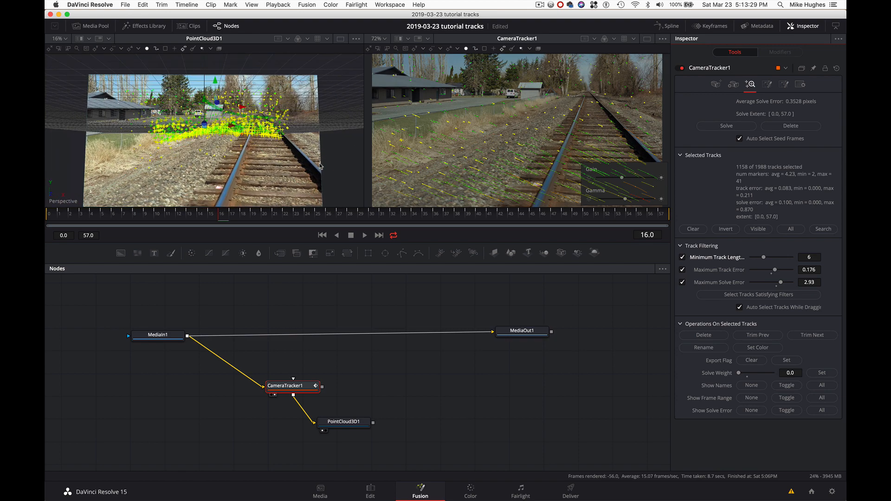
pyautogui.scroll(10, 319, 166)
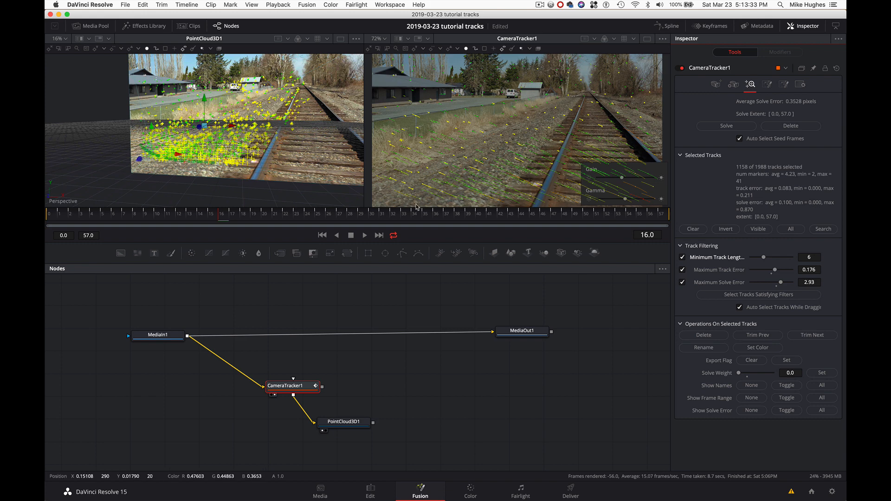
pyautogui.click(303, 389)
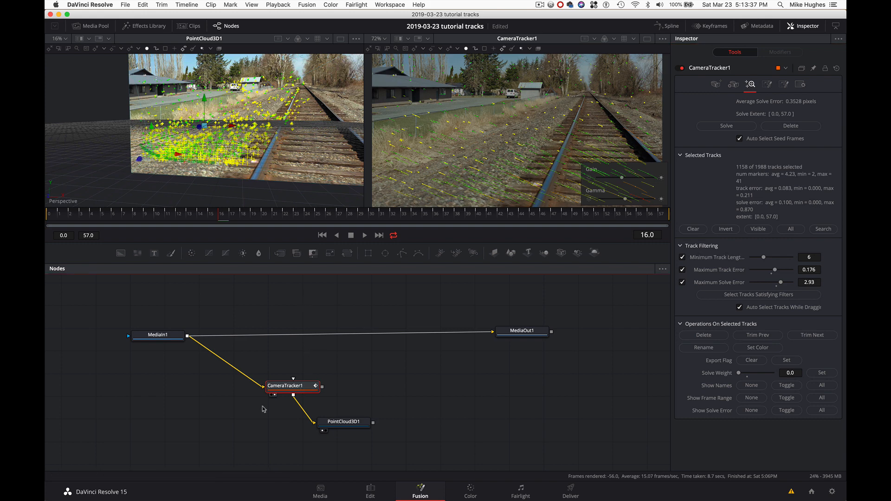
pyautogui.click(225, 427)
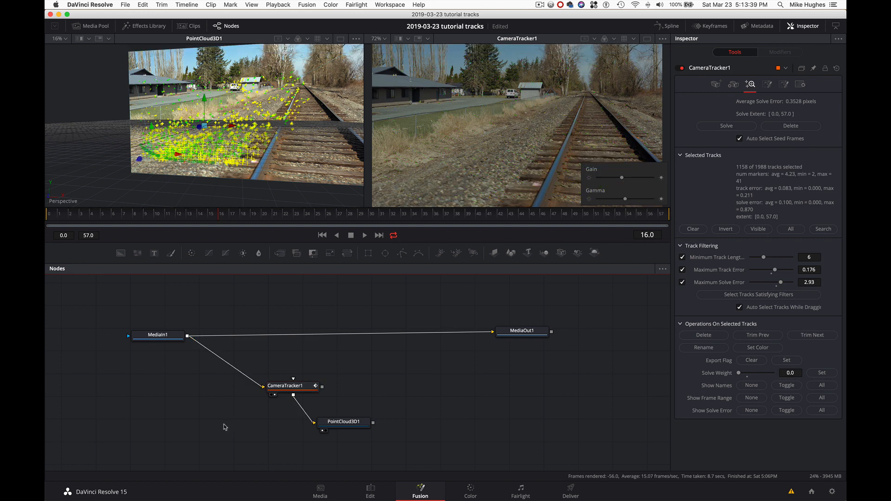
pyautogui.hotkey('ctrl', 'v')
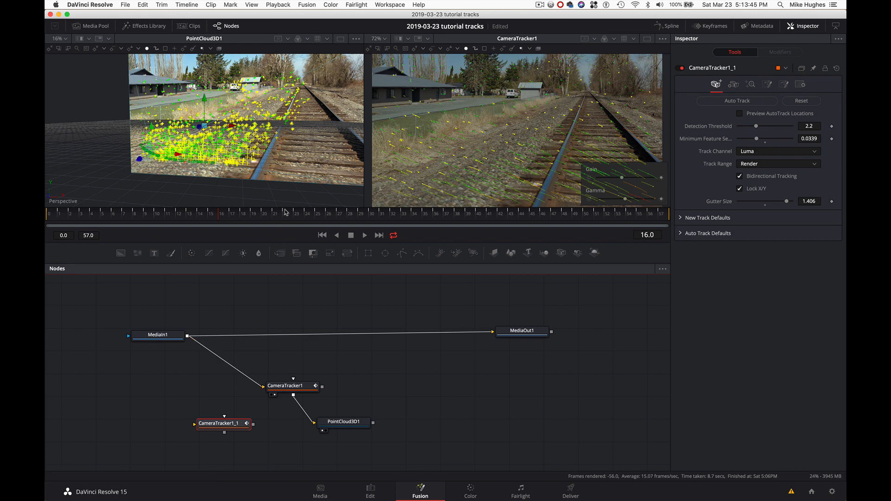
pyautogui.moveTo(283, 179); pyautogui.dragTo(320, 180)
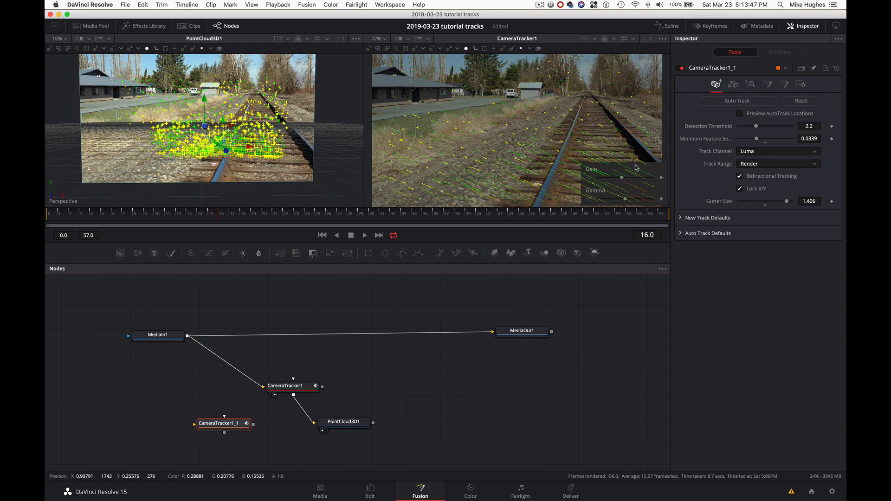
pyautogui.click(306, 384)
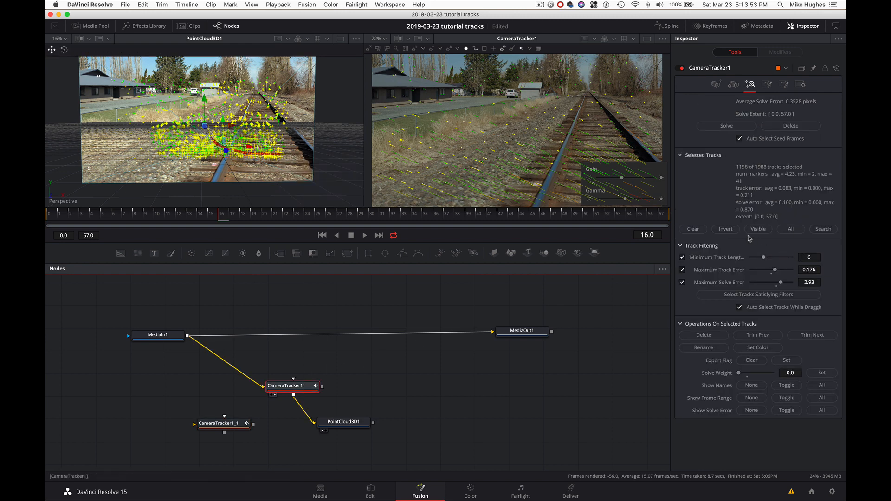
# - Delete the filter-selected tracks in CameraTracker1 and solve the camera again with the remaining tracks
pyautogui.click(716, 336)
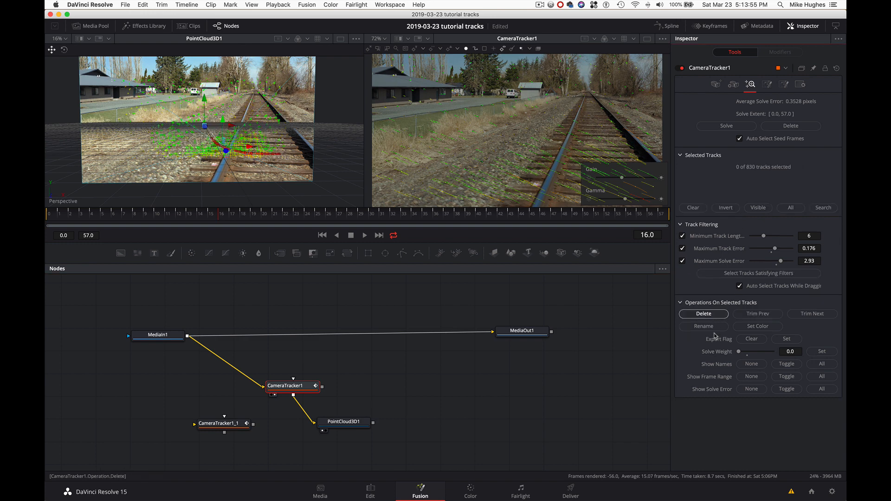
pyautogui.moveTo(245, 147)
pyautogui.mouseDown()
pyautogui.moveTo(269, 106)
pyautogui.moveTo(244, 119)
pyautogui.moveTo(235, 151)
pyautogui.moveTo(257, 145)
pyautogui.moveTo(260, 159)
pyautogui.mouseUp()
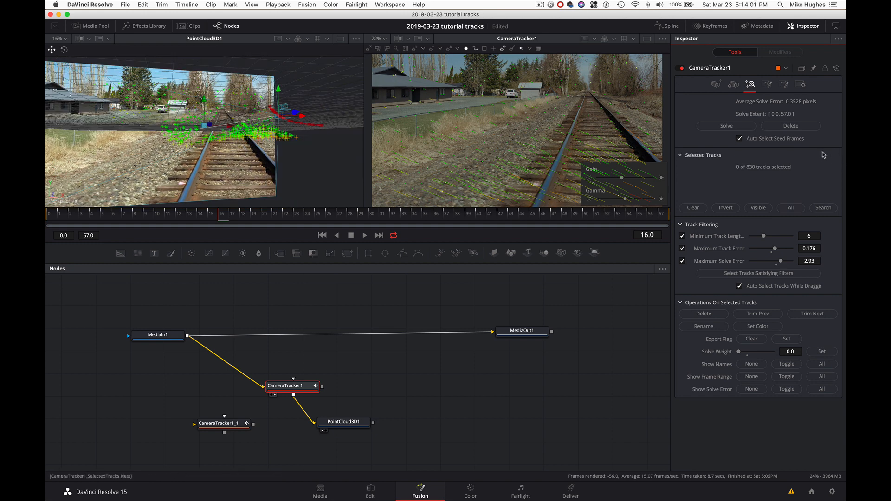
pyautogui.click(740, 127)
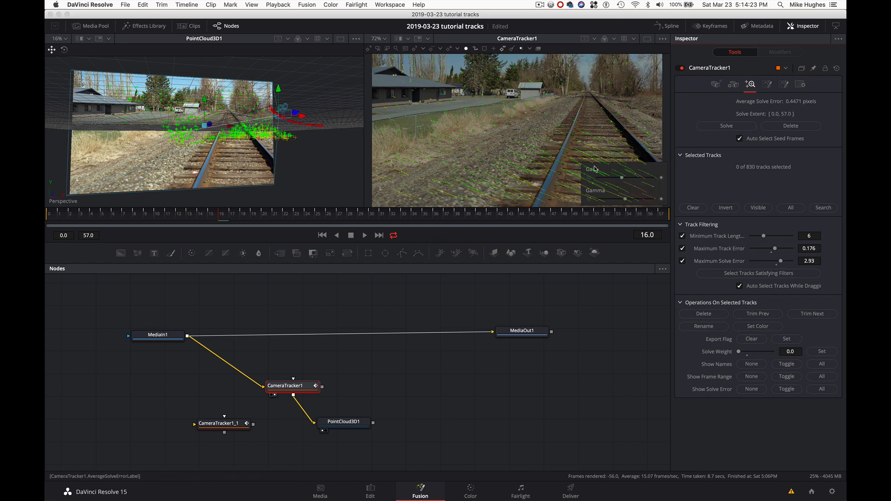
# - Examine the re-solved point cloud from several angles, checking its flatness and alignment with the ground grid
pyautogui.hscroll(10, 307, 157)
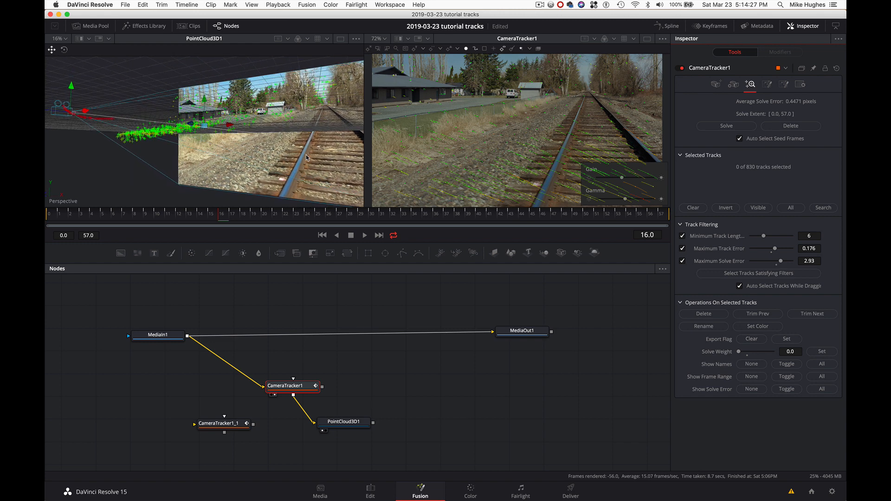
pyautogui.hscroll(10, 301, 157)
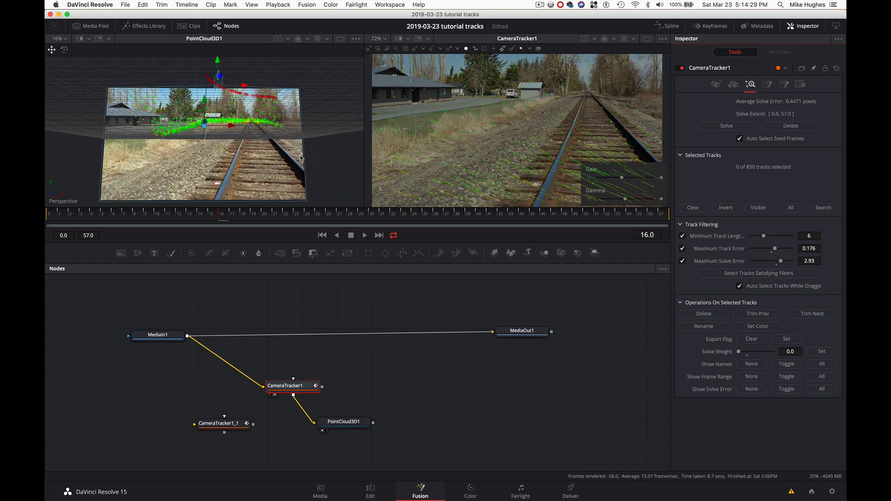
pyautogui.hscroll(10, 302, 158)
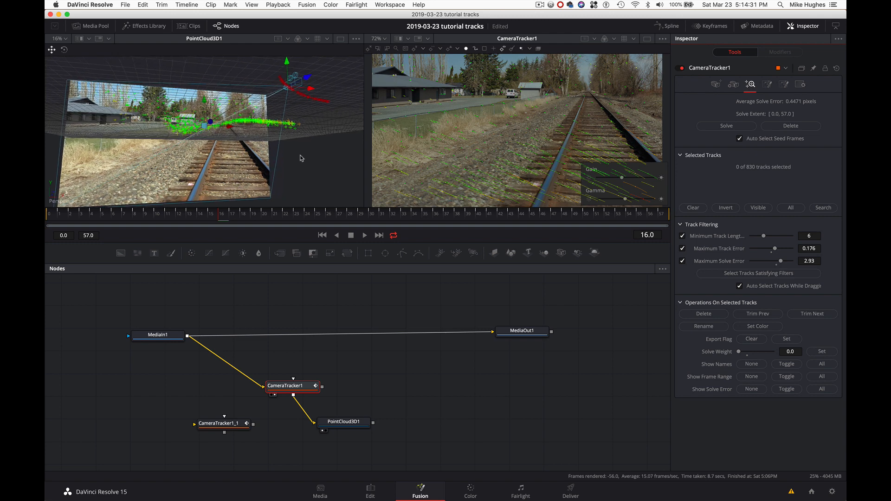
pyautogui.hscroll(10, 302, 158)
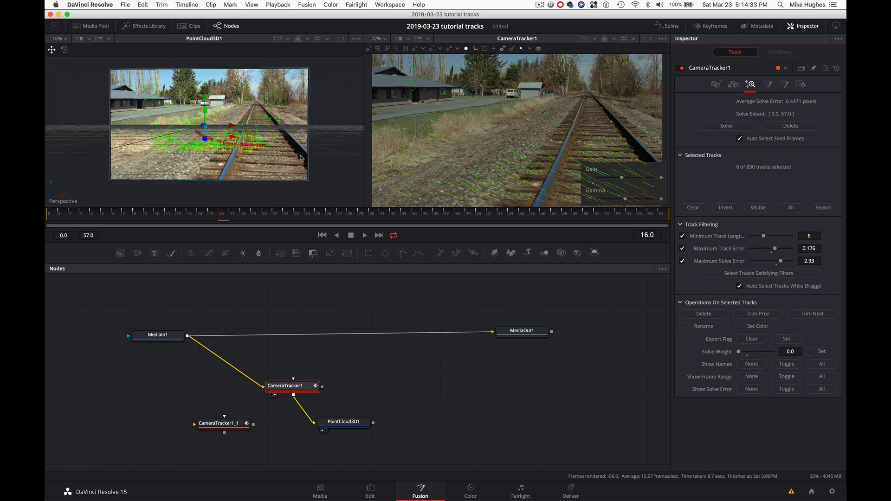
pyautogui.scroll(-10, 302, 159)
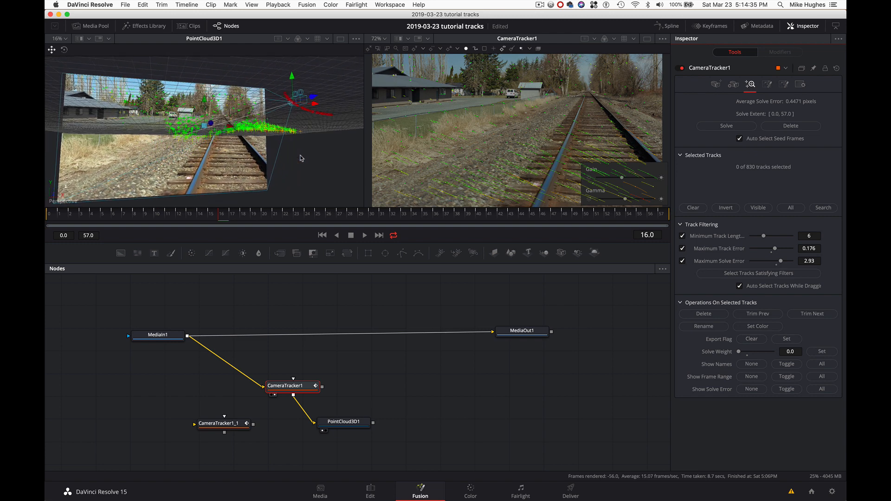
pyautogui.hscroll(10, 301, 158)
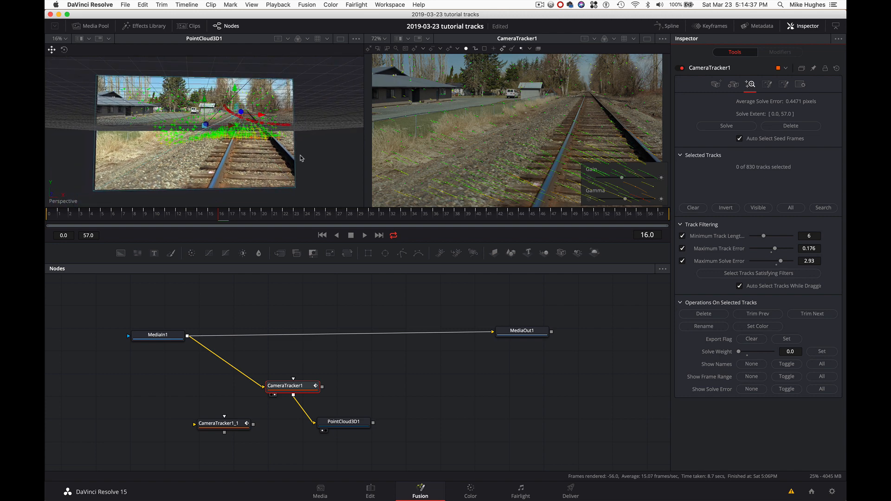
pyautogui.hscroll(-10, 288, 153)
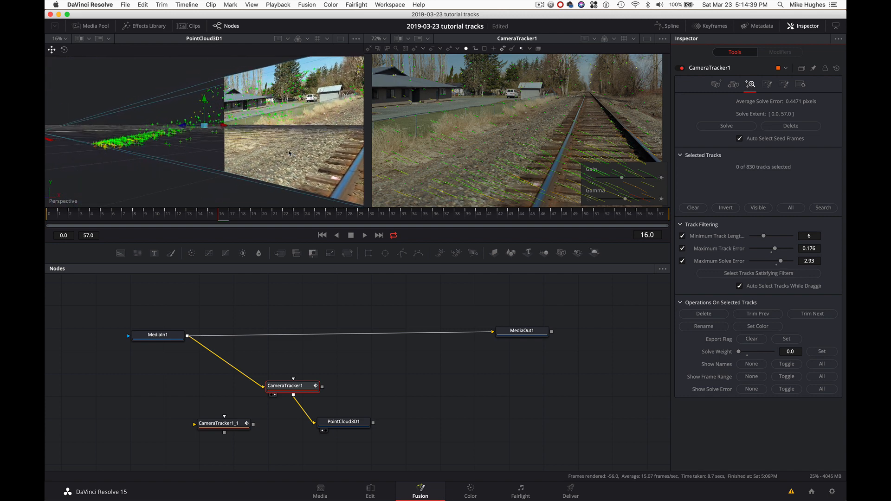
pyautogui.hscroll(10, 289, 153)
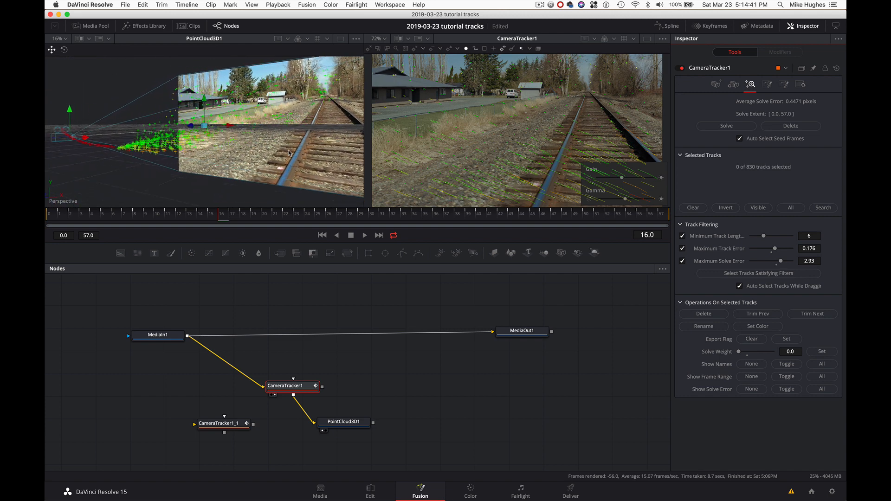
pyautogui.hscroll(-3, 288, 153)
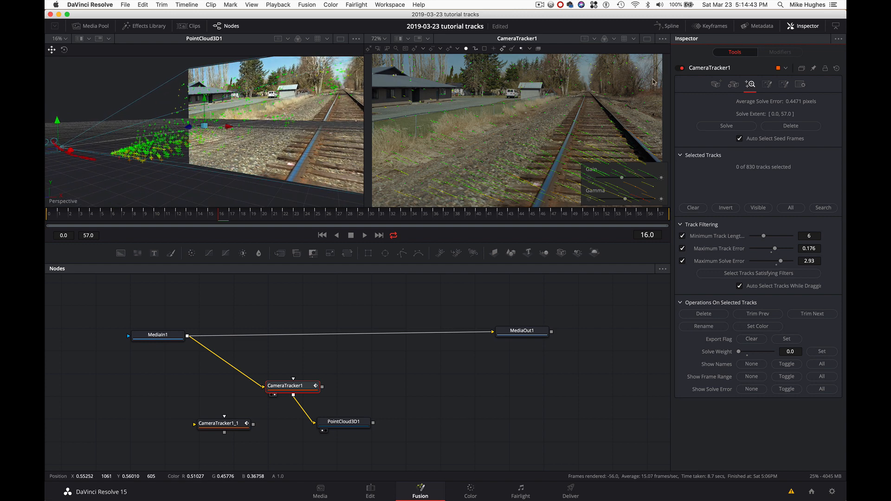
# - In CameraTracker1's export settings, set the 3D Scene Transform to Unaligned
pyautogui.click(784, 84)
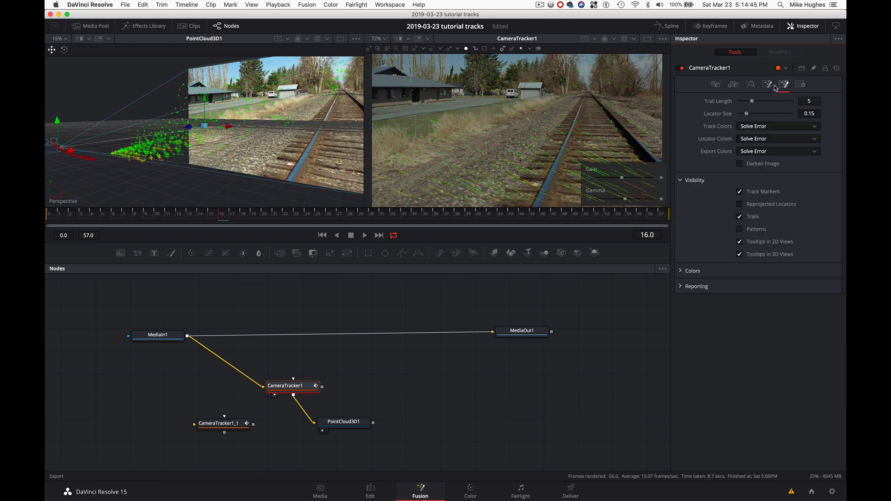
pyautogui.click(768, 85)
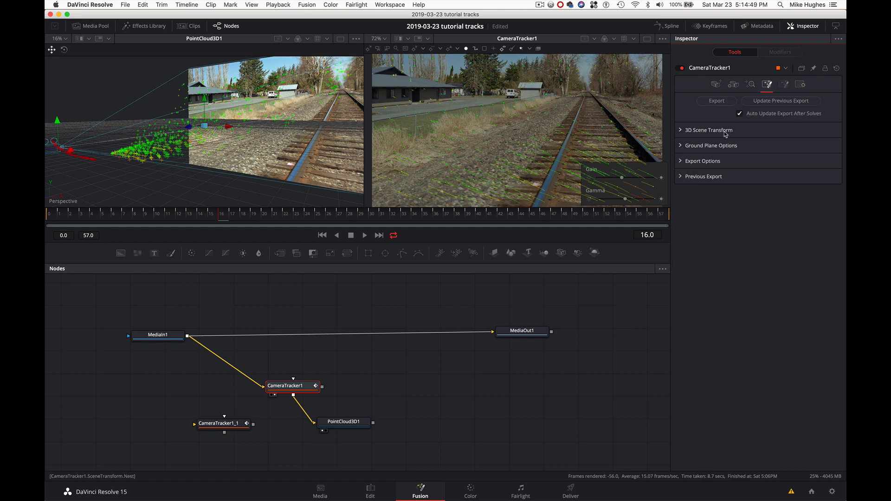
pyautogui.click(680, 132)
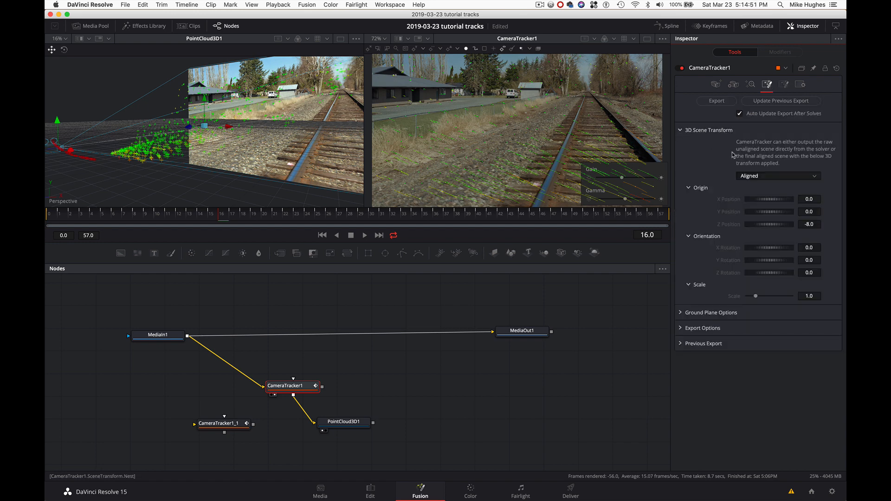
pyautogui.click(759, 176)
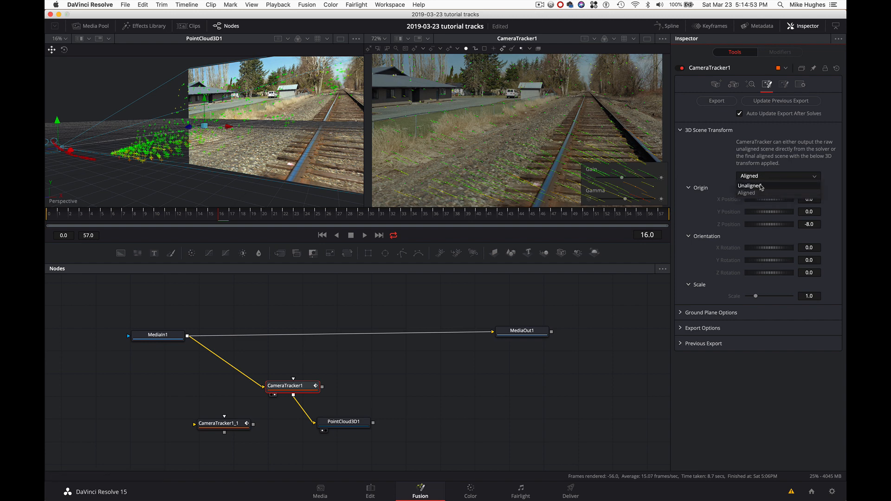
pyautogui.click(761, 186)
# - Examine the unaligned point cloud and camera path from the side and from above against the ground grid
pyautogui.scroll(5, 253, 129)
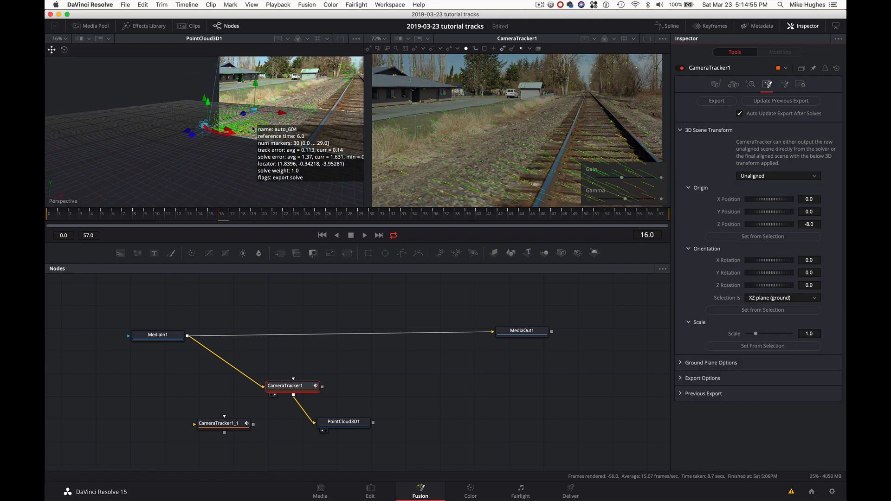
pyautogui.scroll(5, 253, 129)
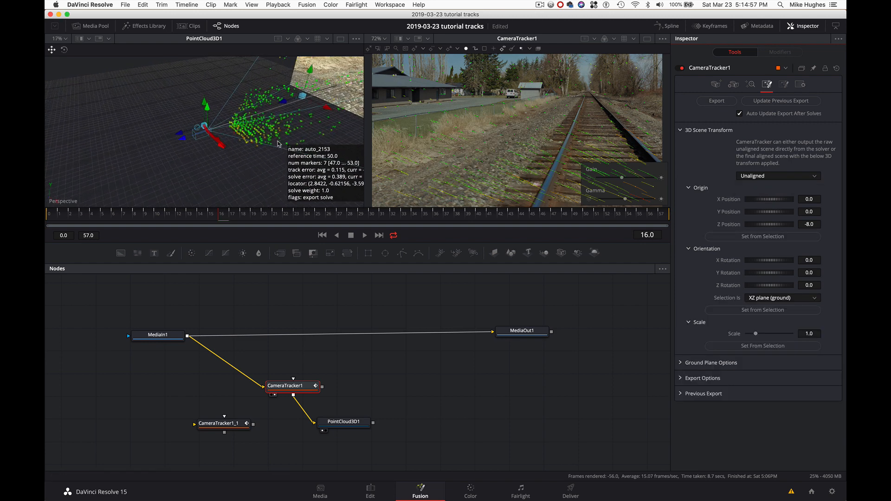
pyautogui.scroll(3, 278, 144)
pyautogui.hscroll(-10, 315, 137)
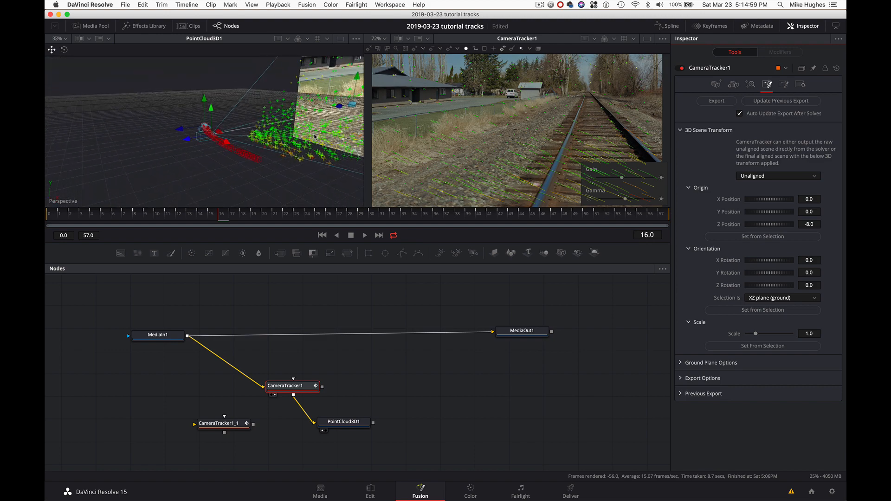
pyautogui.hscroll(-5, 315, 137)
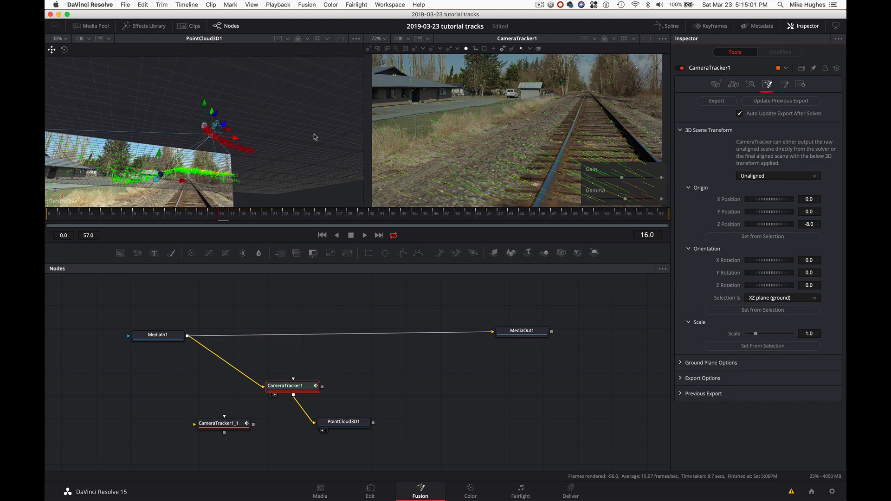
pyautogui.hscroll(5, 314, 137)
pyautogui.scroll(10, 315, 137)
pyautogui.scroll(-10, 315, 137)
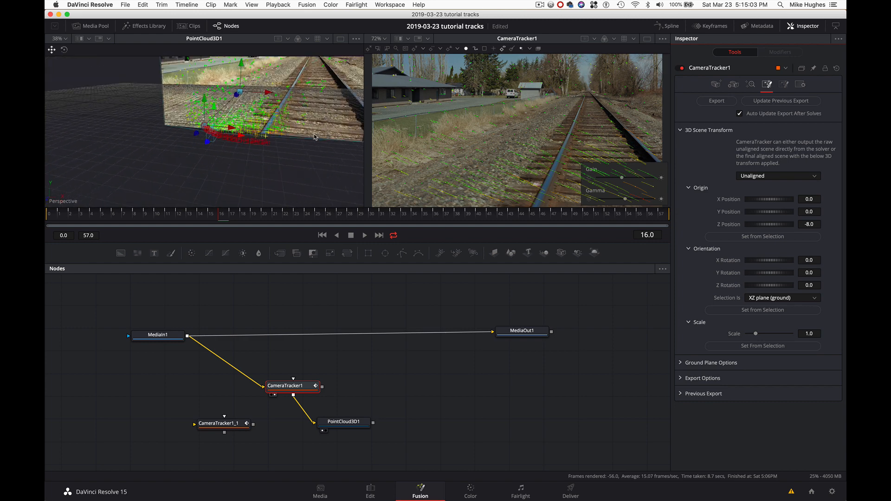
pyautogui.scroll(7, 314, 137)
pyautogui.scroll(5, 281, 130)
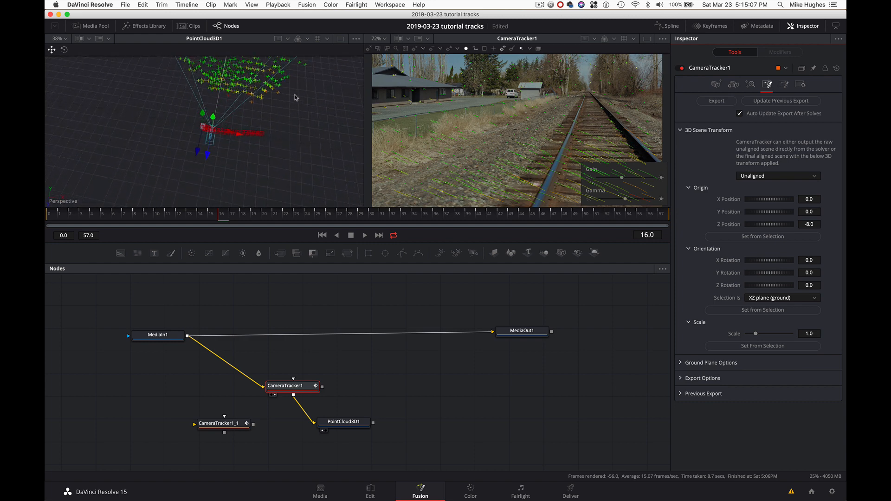
pyautogui.scroll(-2, 296, 95)
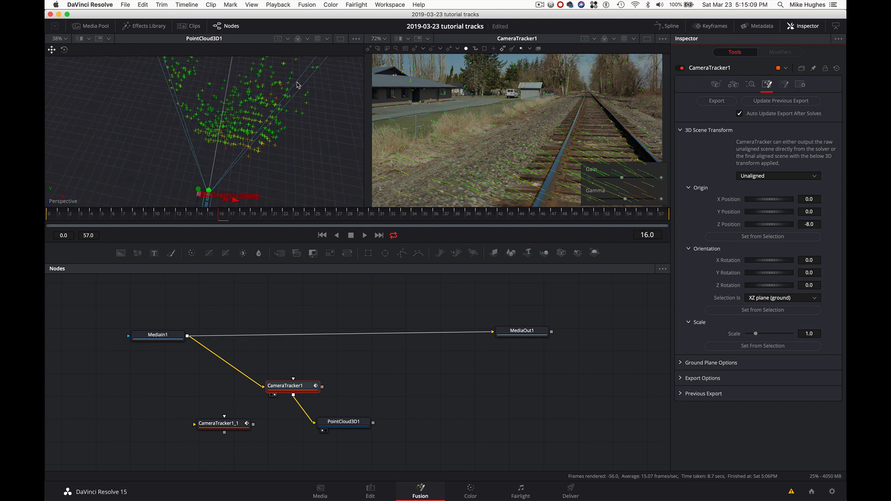
pyautogui.scroll(3, 298, 85)
pyautogui.click(216, 184)
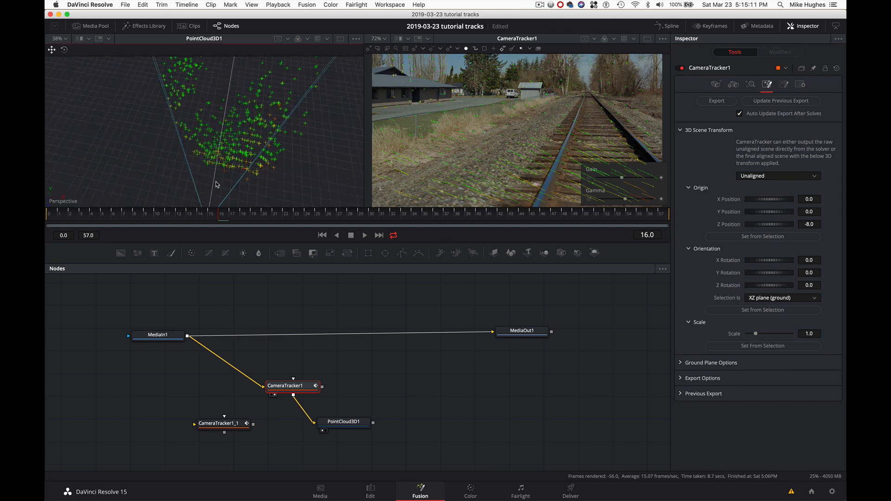
pyautogui.moveTo(270, 75); pyautogui.dragTo(270, 77)
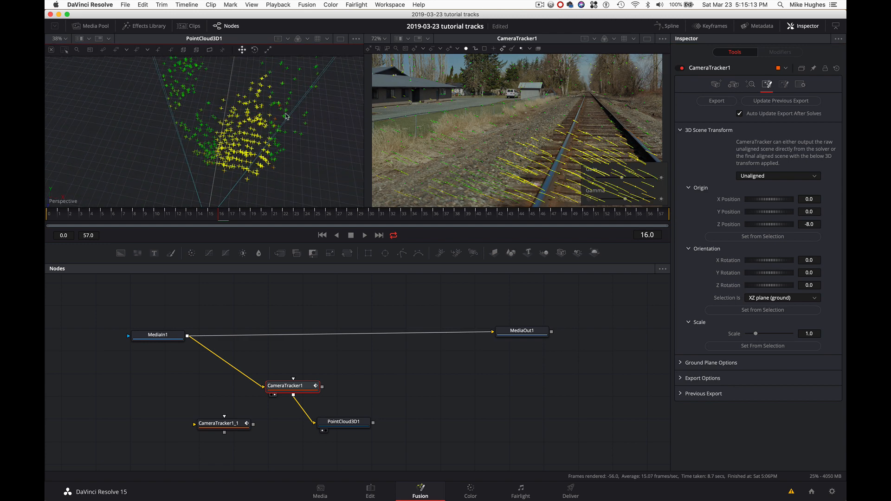
pyautogui.hscroll(2, 269, 100)
pyautogui.click(239, 175)
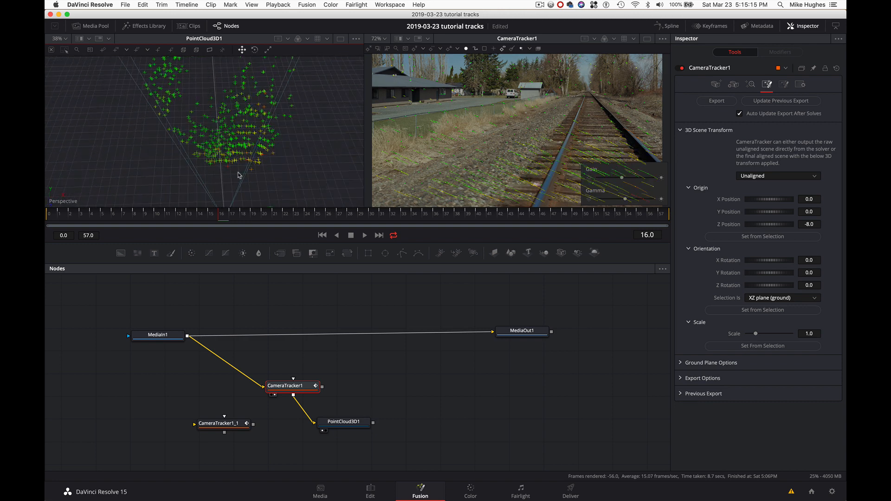
pyautogui.moveTo(214, 175); pyautogui.dragTo(266, 59)
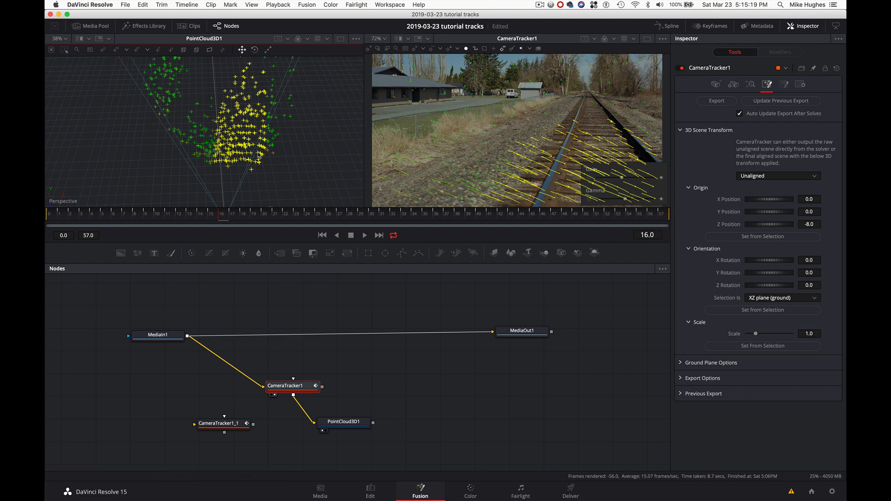
pyautogui.scroll(-10, 302, 180)
pyautogui.click(302, 180)
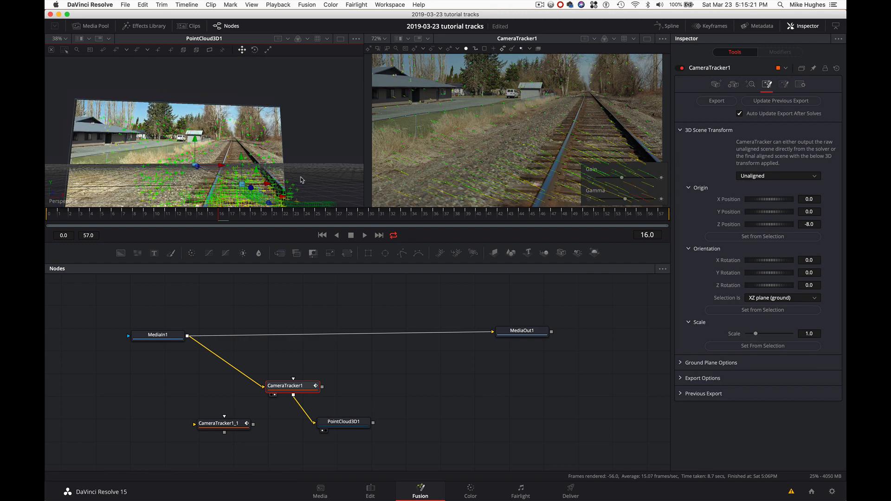
# - Select the dense group of point cloud points along the railway track bed, and check from a low angle that they lie flat
pyautogui.scroll(-4, 302, 180)
pyautogui.scroll(-8, 301, 180)
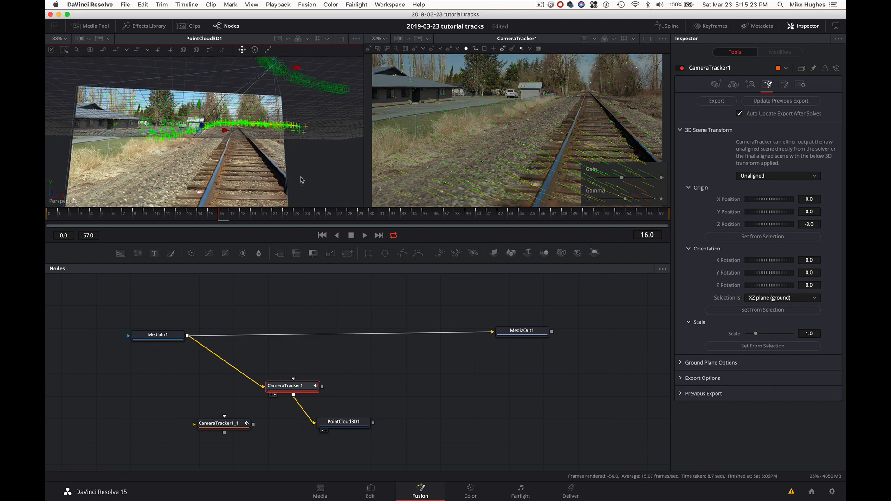
pyautogui.scroll(-3, 302, 181)
pyautogui.scroll(12, 302, 180)
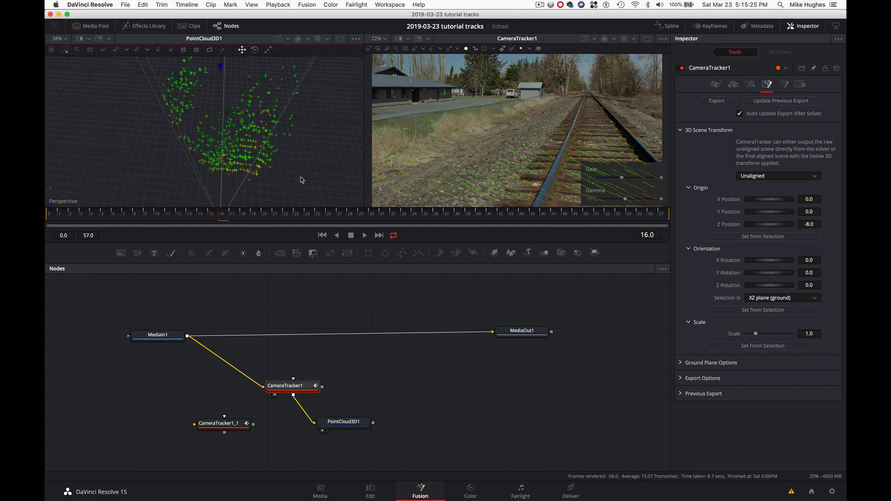
pyautogui.moveTo(223, 182); pyautogui.dragTo(260, 83)
pyautogui.scroll(8, 320, 139)
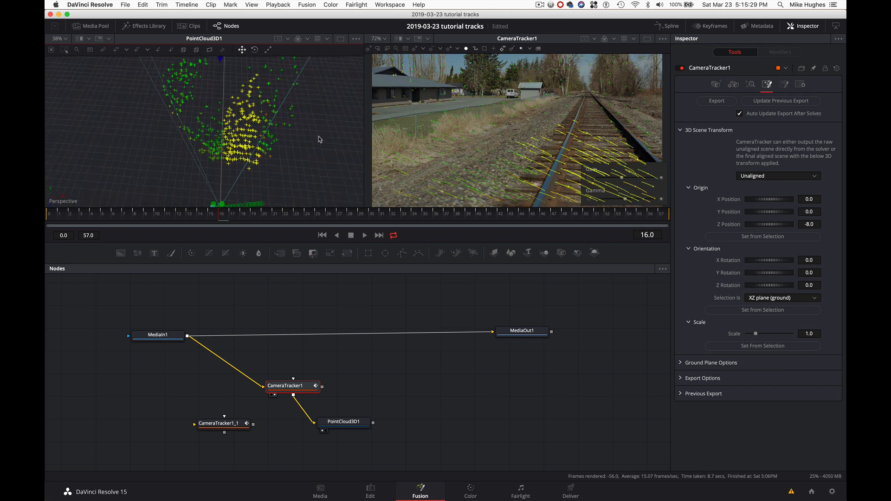
pyautogui.scroll(-10, 320, 139)
pyautogui.scroll(-10, 320, 110)
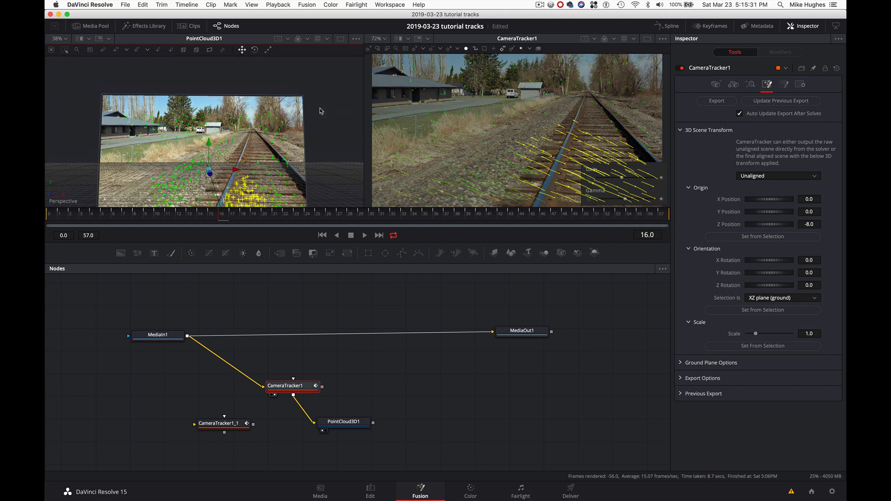
pyautogui.scroll(-10, 319, 110)
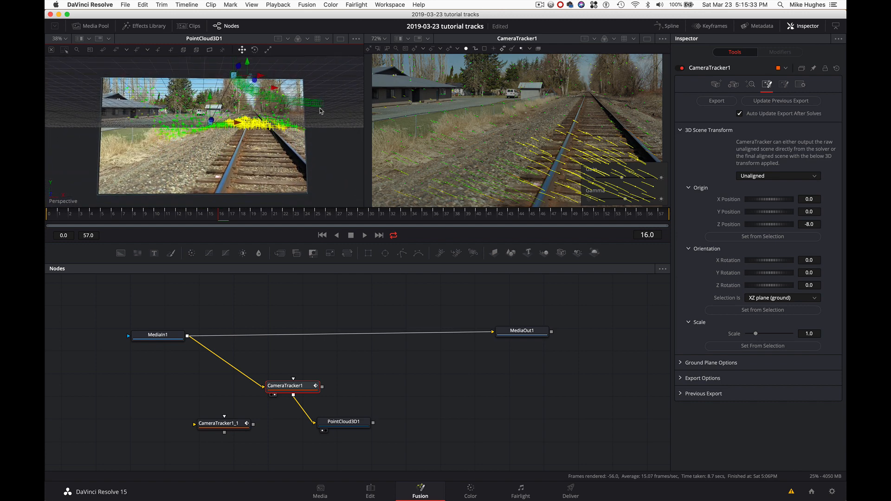
pyautogui.hscroll(4, 319, 111)
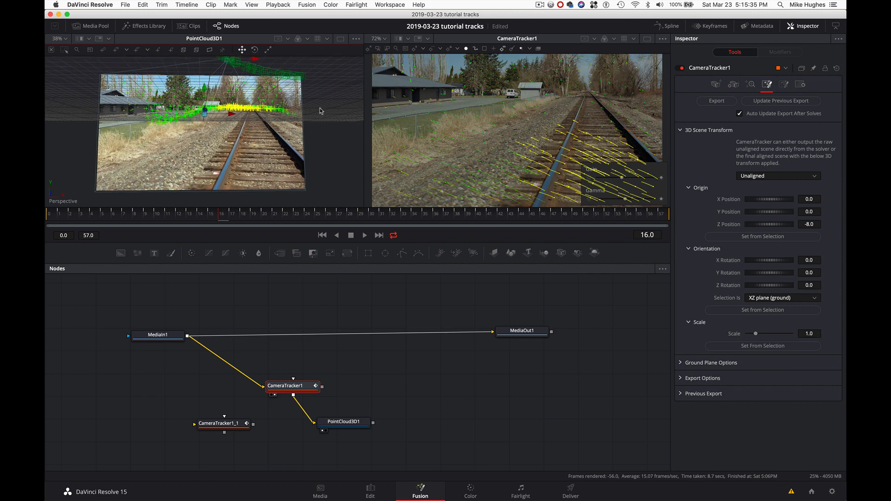
pyautogui.scroll(3, 320, 111)
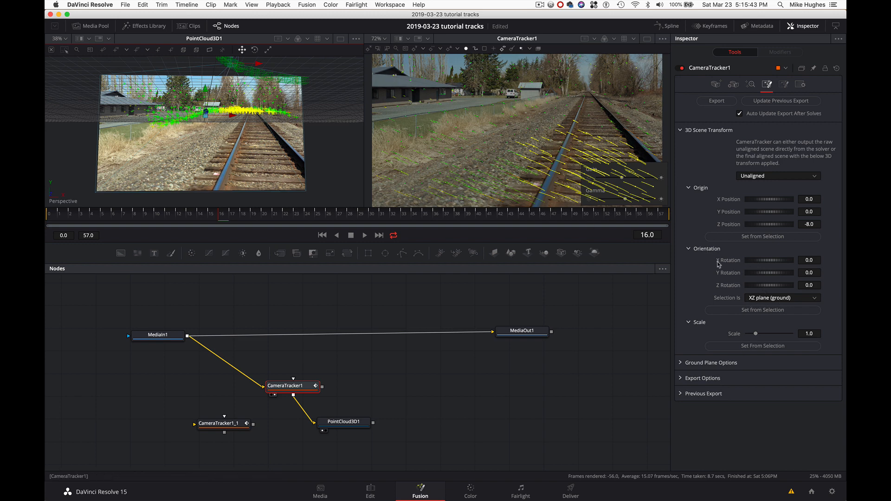
# - Set the scene orientation from the selected track-bed points, treating them as the XZ plane (ground)
pyautogui.click(757, 311)
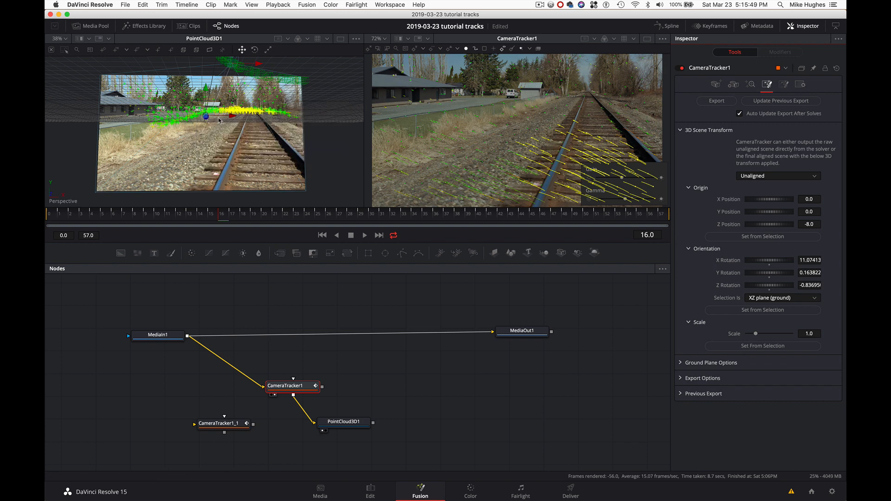
pyautogui.scroll(-10, 339, 131)
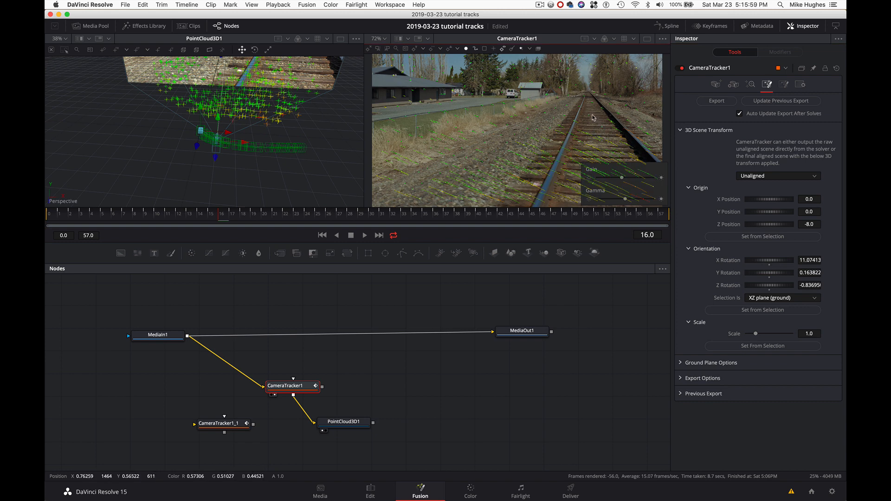
# - Set the scene origin from a tracked point beside the nearer rail, and switch the 3D Scene Transform to Aligned
pyautogui.hscroll(2, 550, 138)
pyautogui.hscroll(5, 551, 138)
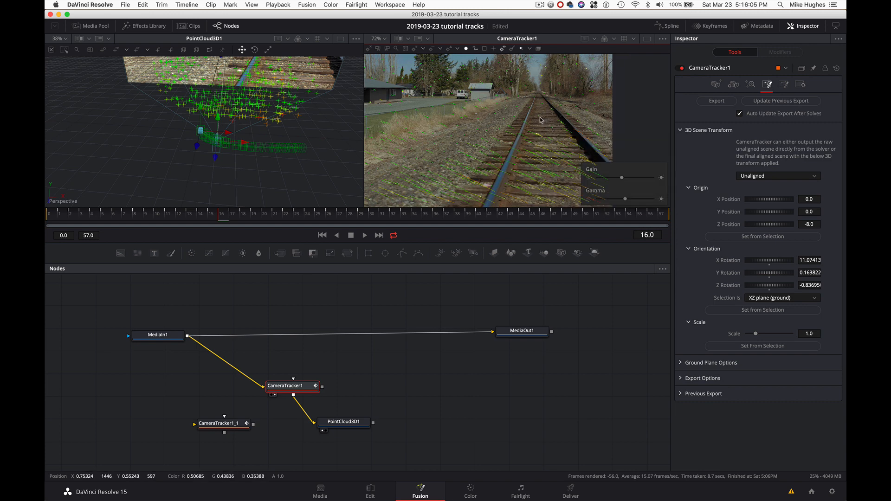
pyautogui.moveTo(534, 134)
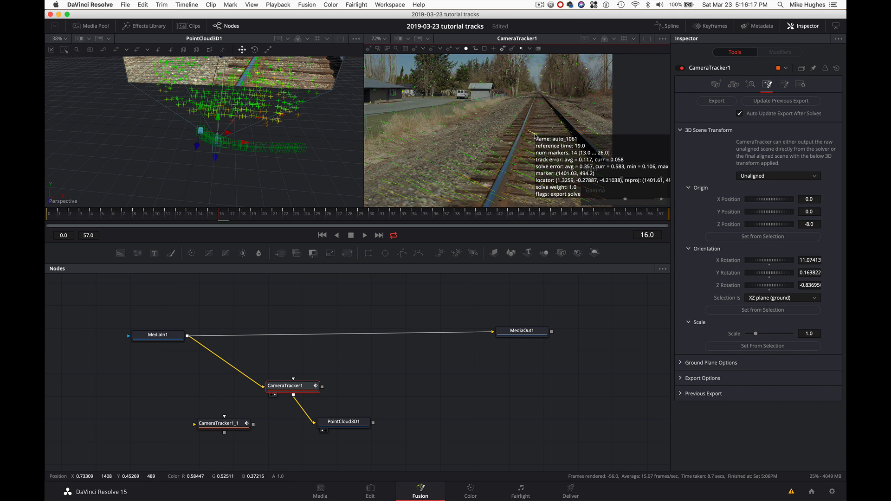
pyautogui.hscroll(-3, 535, 136)
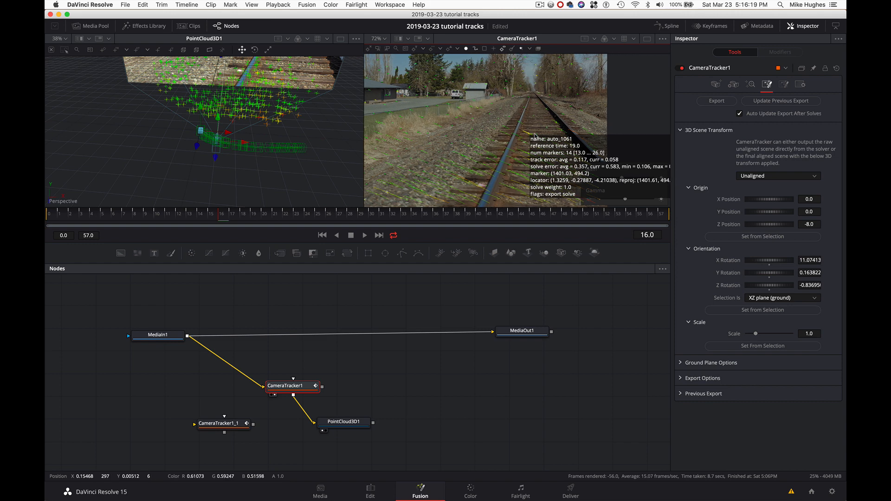
pyautogui.hscroll(5, 535, 136)
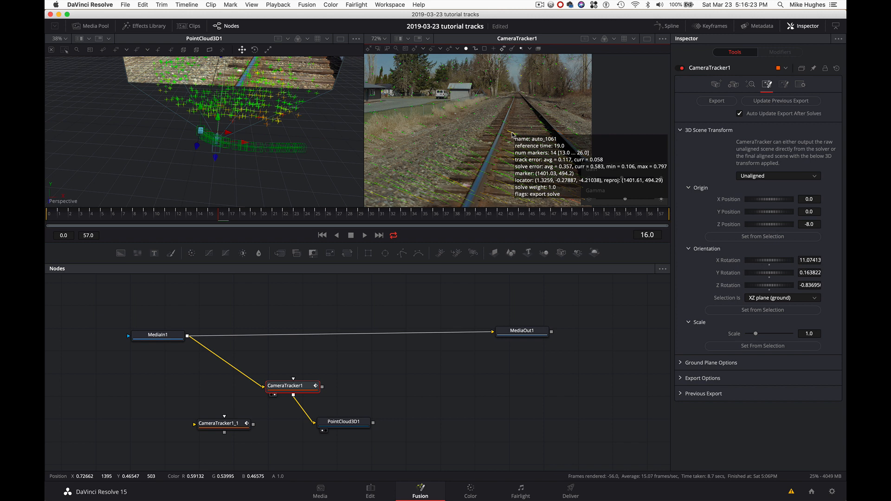
pyautogui.click(775, 240)
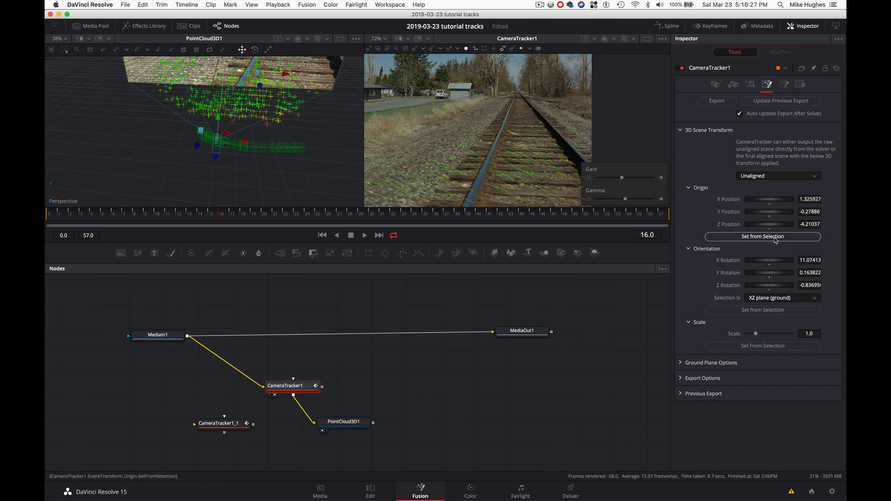
pyautogui.click(803, 176)
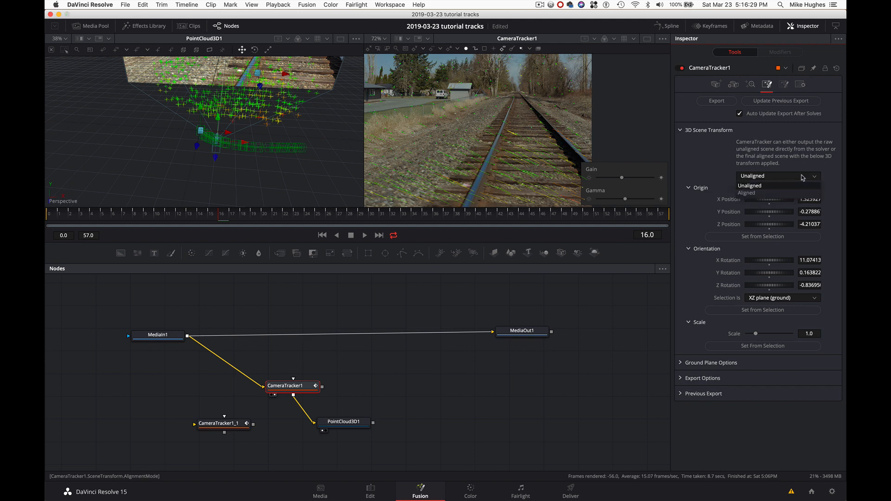
pyautogui.click(782, 193)
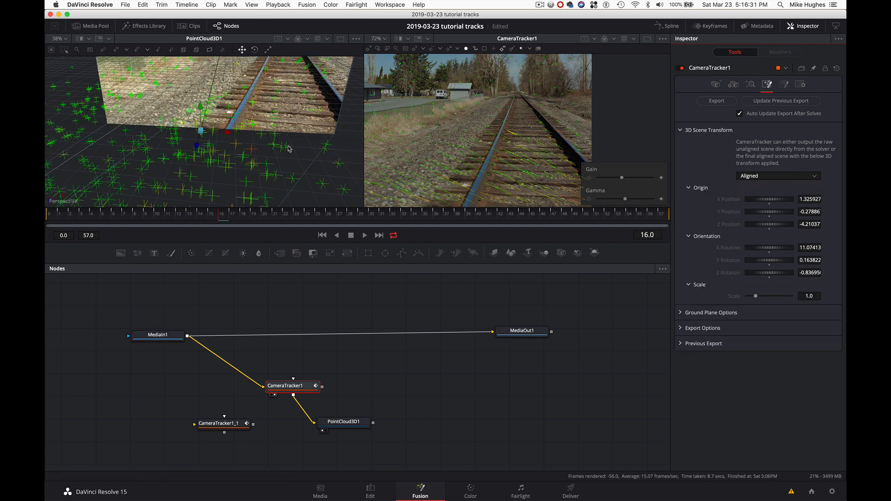
# - Examine the aligned point cloud from above, from the side and from a low angle, checking its fit to the ground grid
pyautogui.moveTo(249, 155); pyautogui.dragTo(250, 166)
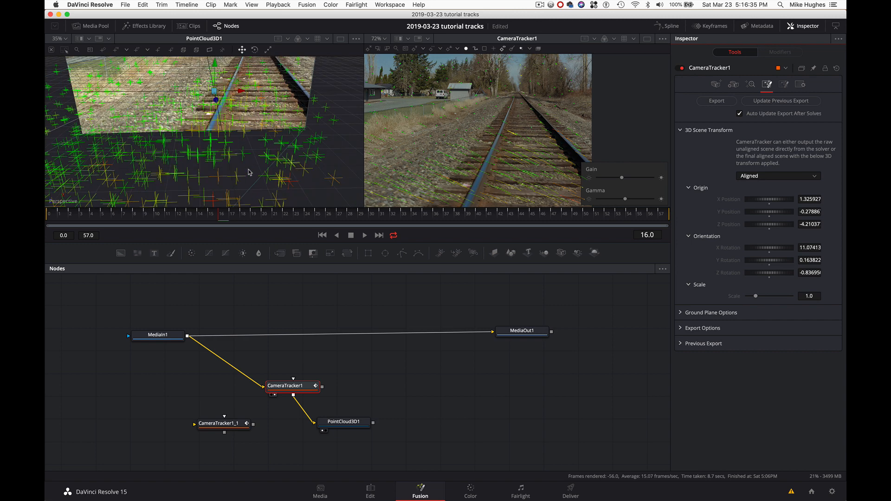
pyautogui.moveTo(324, 122); pyautogui.dragTo(322, 132)
pyautogui.scroll(-5, 322, 131)
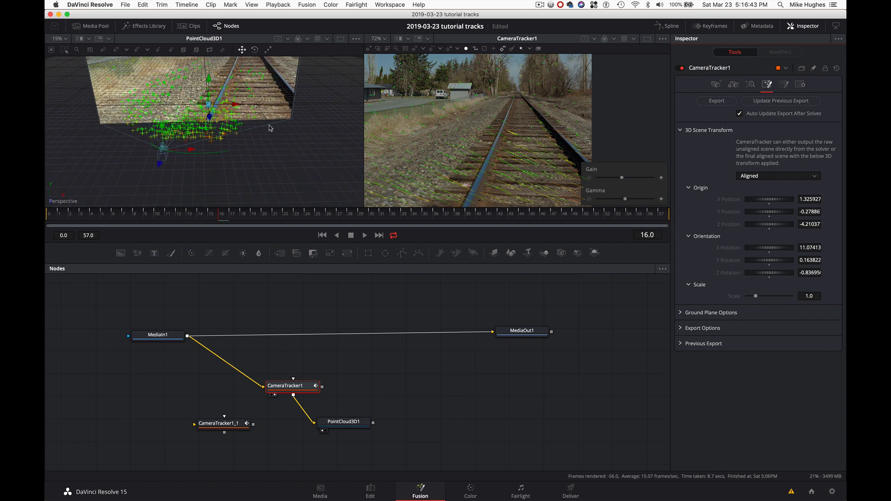
pyautogui.moveTo(274, 148); pyautogui.dragTo(274, 148)
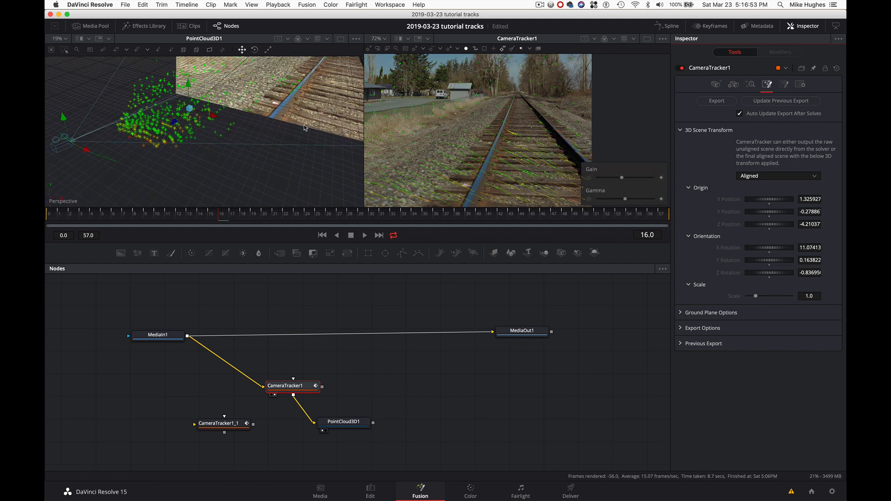
pyautogui.moveTo(194, 118)
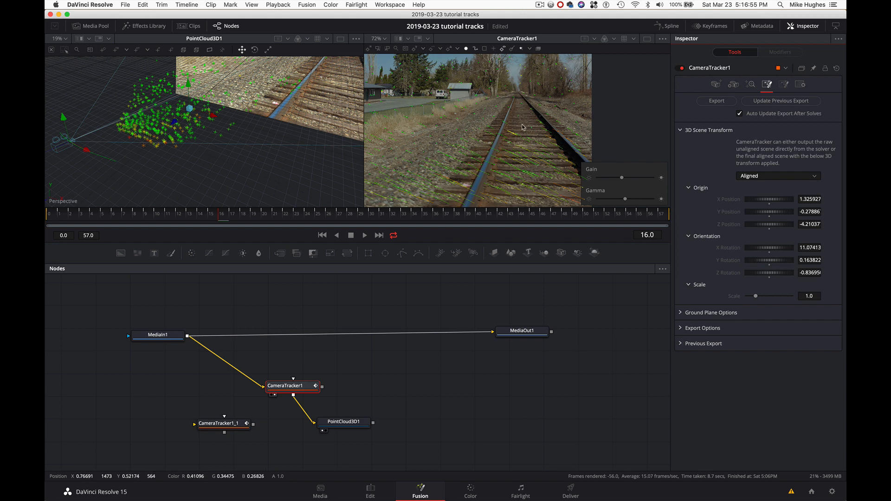
pyautogui.moveTo(512, 134)
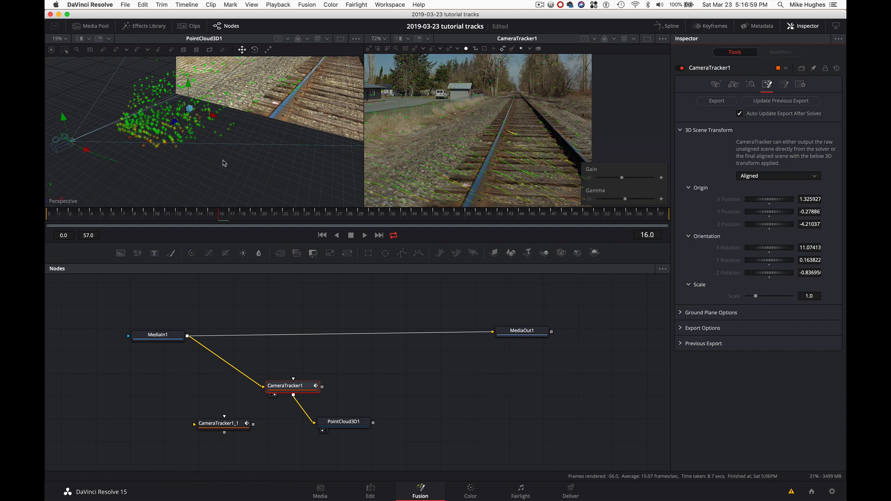
pyautogui.scroll(-10, 219, 176)
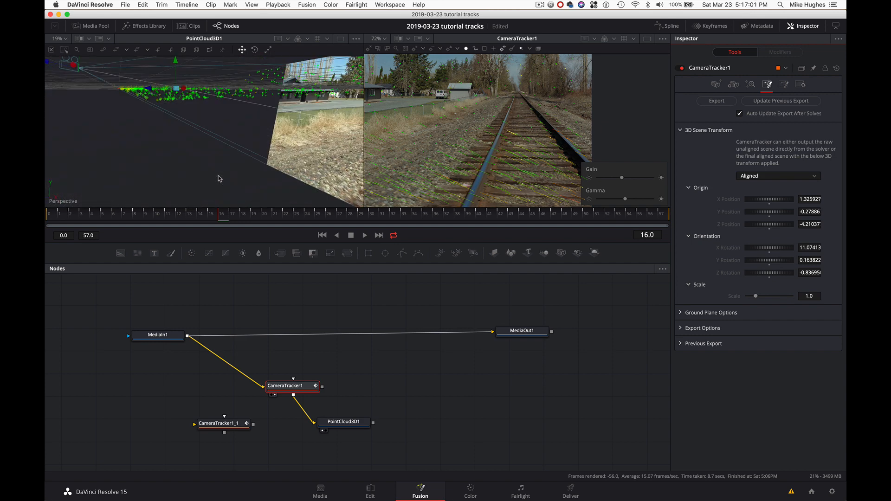
pyautogui.scroll(-2, 220, 178)
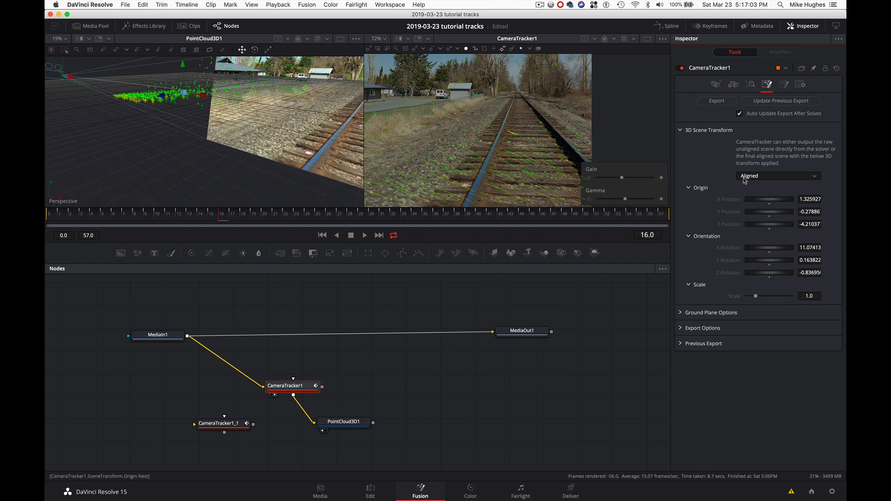
# - Export the aligned 3D scene from CameraTracker1, and bring the CameraTracker1 and PointCloud3D1 nodes close to CameraTracker1_1
pyautogui.click(717, 101)
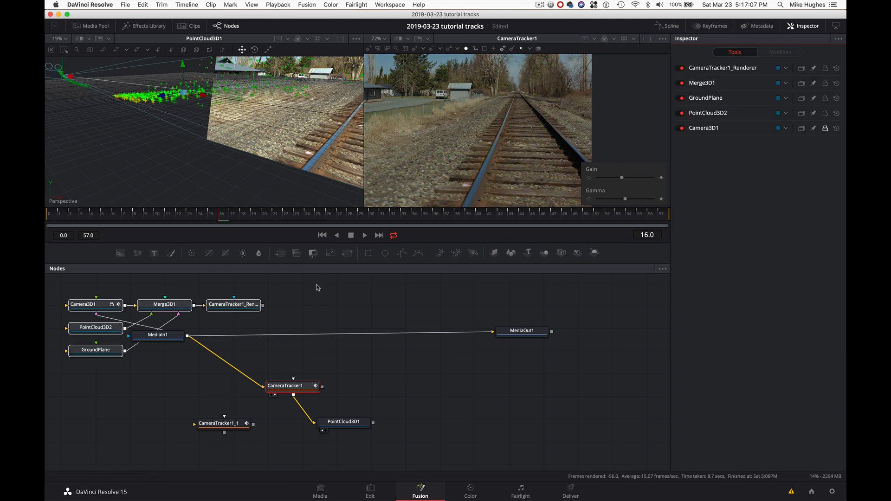
pyautogui.moveTo(306, 385); pyautogui.dragTo(277, 400)
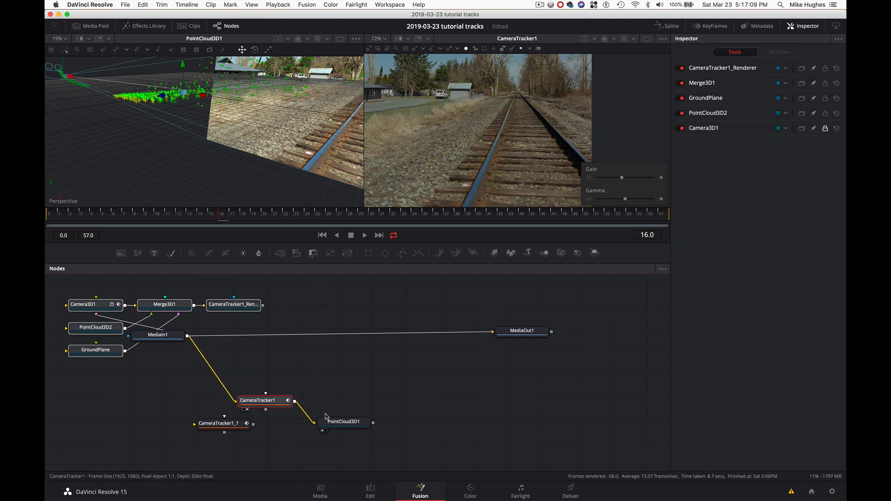
pyautogui.click(341, 423)
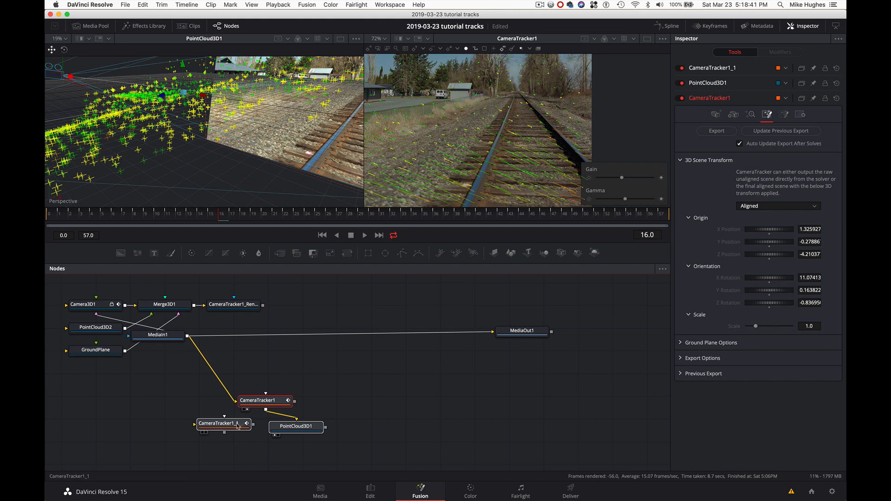
# - Group the CameraTracker1, CameraTracker1_1 and PointCloud3D1 nodes, and rename the group as track
pyautogui.moveTo(341, 369); pyautogui.dragTo(226, 447)
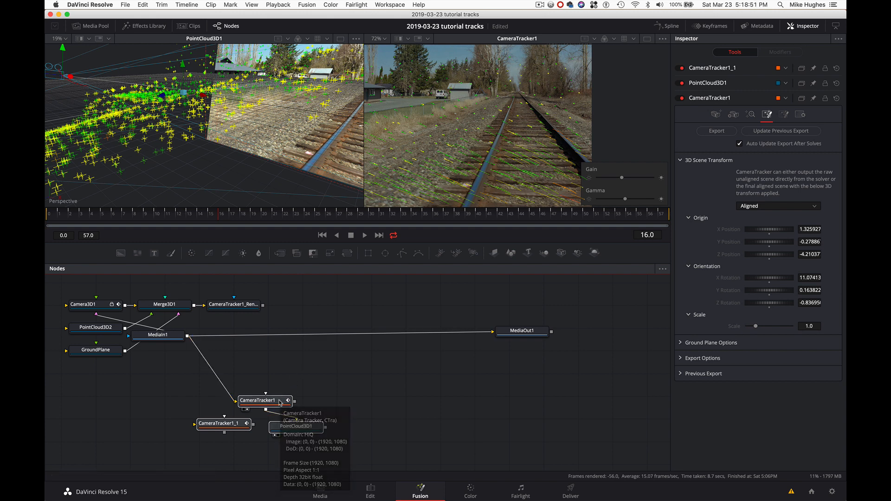
pyautogui.rightClick(280, 403)
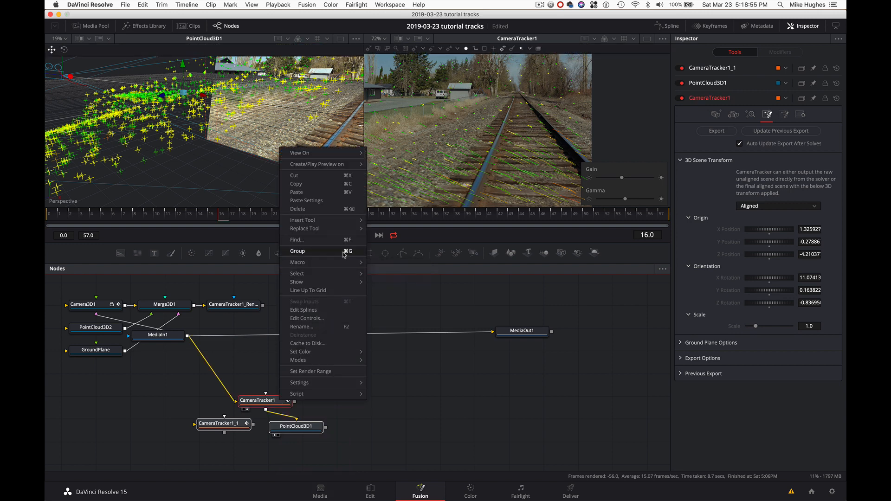
pyautogui.click(388, 429)
pyautogui.moveTo(345, 381); pyautogui.dragTo(239, 440)
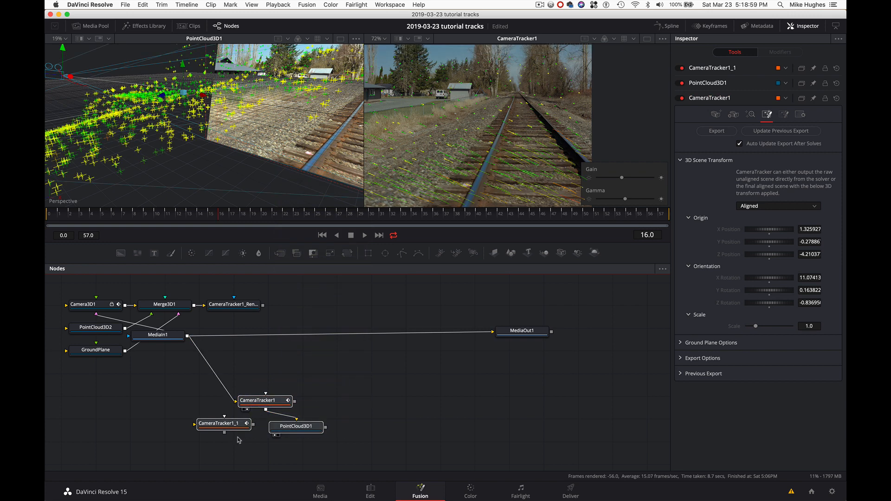
pyautogui.press('super+g')
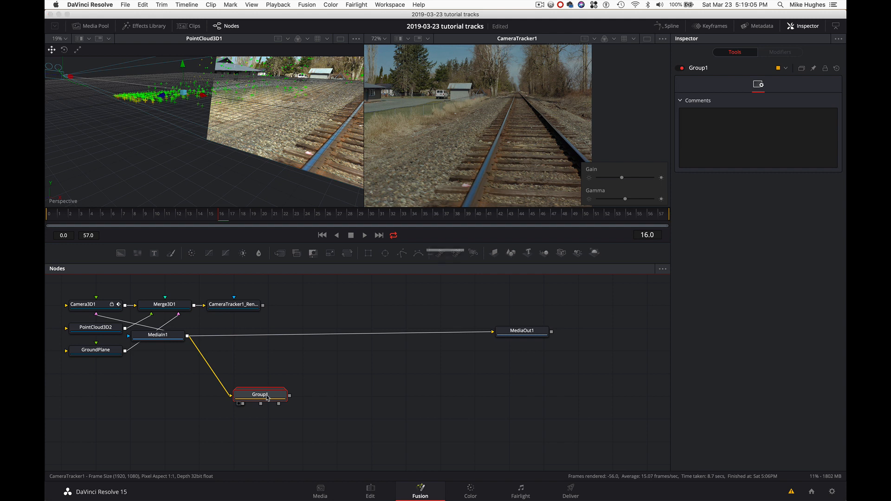
pyautogui.press('F2')
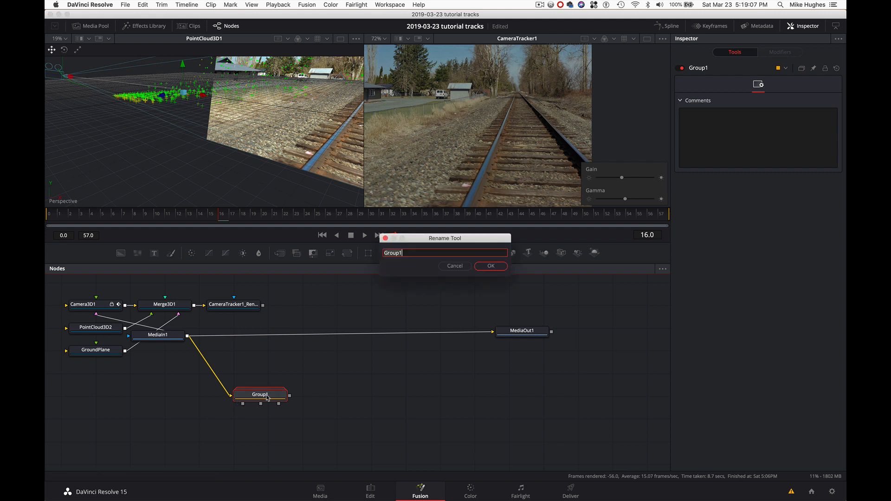
pyautogui.press('Escape')
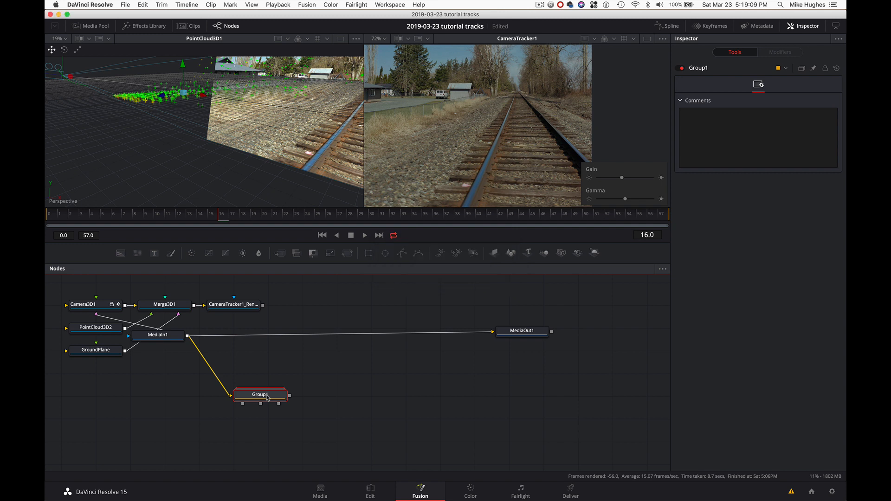
# - Tidy the node graph by placing the track group beneath MediaIn1 and the exported camera, point cloud, ground plane, merge and renderer nodes beside MediaIn1
pyautogui.moveTo(267, 398); pyautogui.dragTo(81, 430)
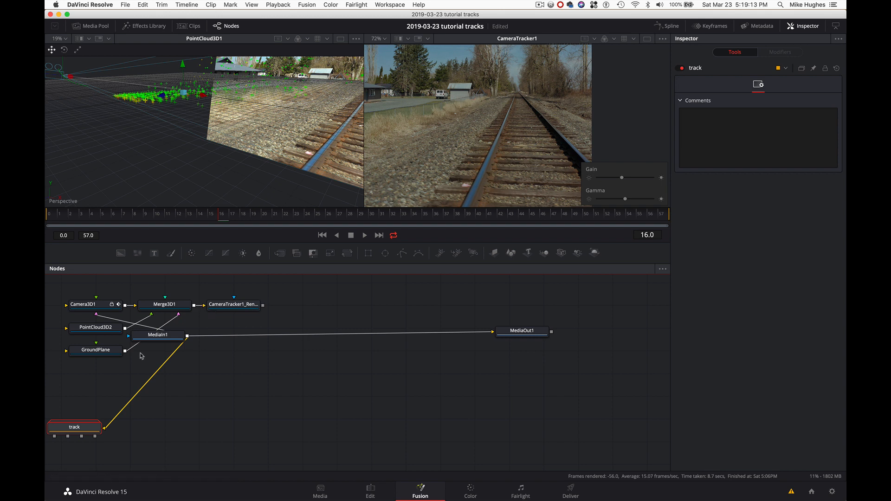
pyautogui.moveTo(156, 341); pyautogui.dragTo(87, 388)
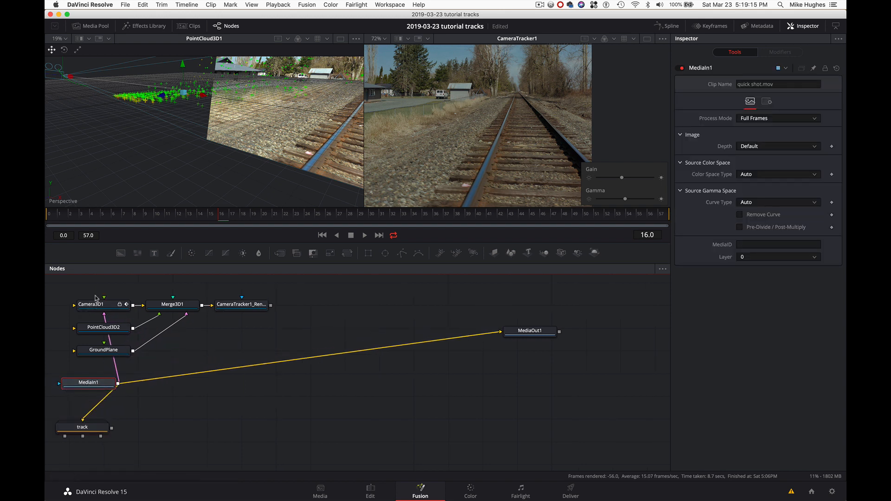
pyautogui.moveTo(93, 297); pyautogui.dragTo(232, 357)
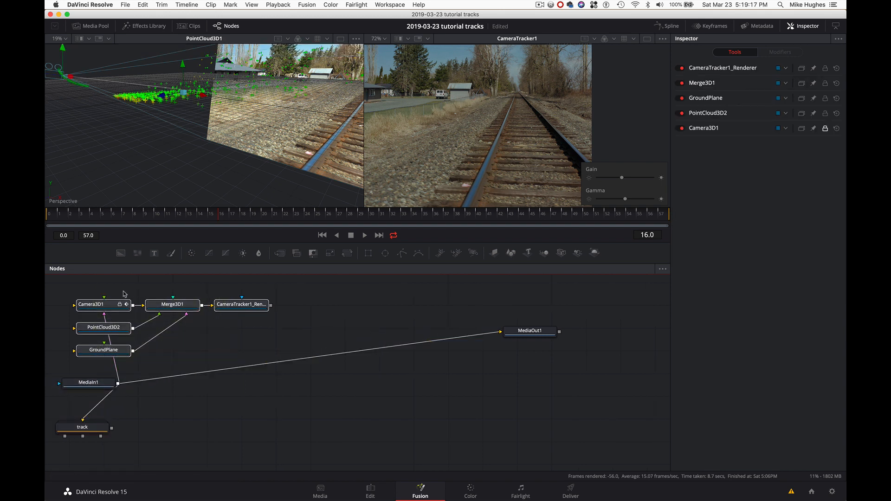
pyautogui.moveTo(168, 306); pyautogui.dragTo(267, 391)
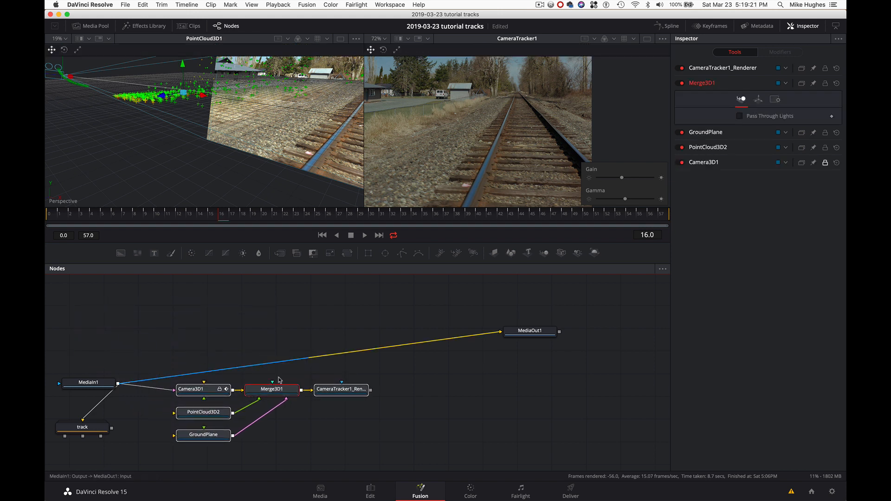
# - Show Merge3D1 in the 3D viewer in place of PointCloud3D1, and inspect the exported scene from above
pyautogui.press('1')
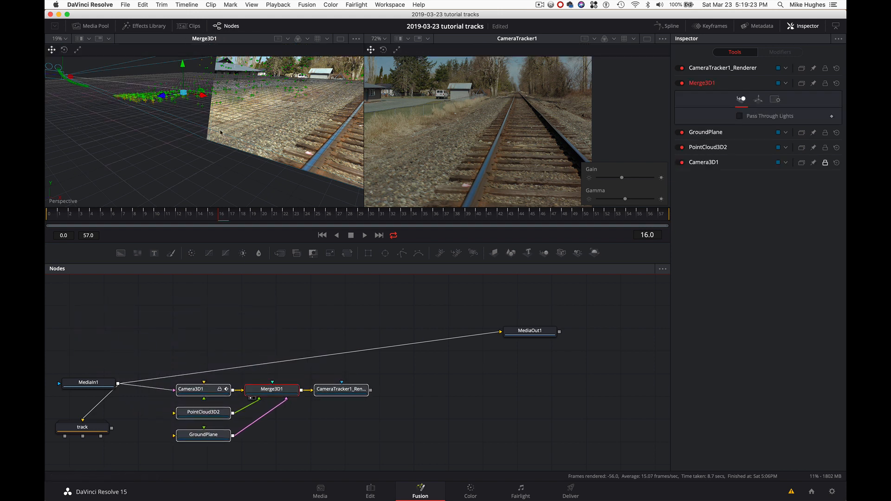
pyautogui.hscroll(-10, 220, 133)
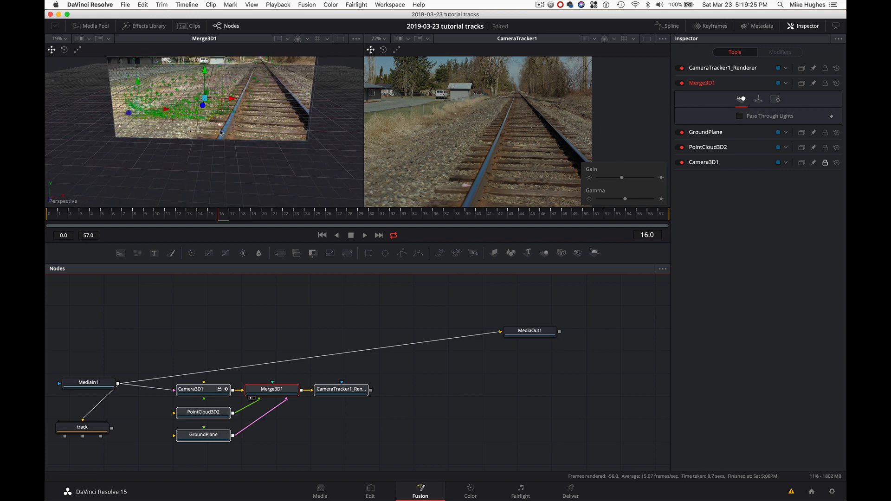
pyautogui.hscroll(-3, 221, 133)
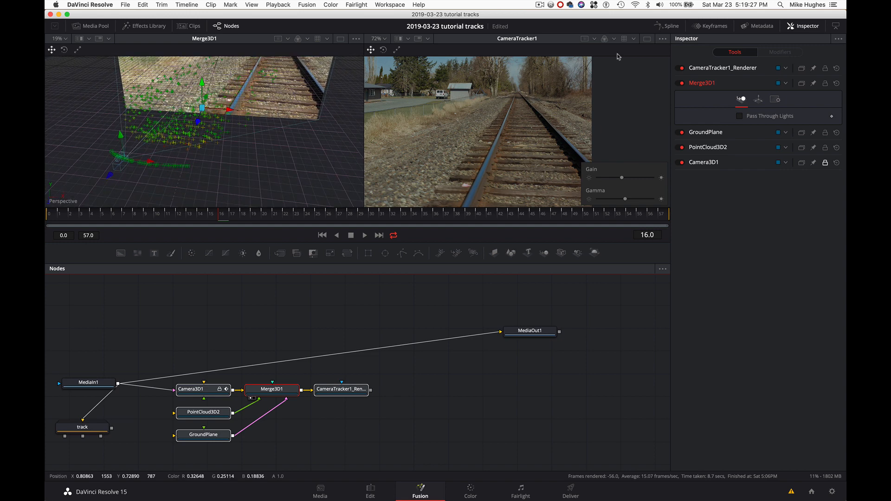
# - Display all of Camera3D1's offset and rotation curves in the Spline editor, and move the playhead to frame 17
pyautogui.click(668, 27)
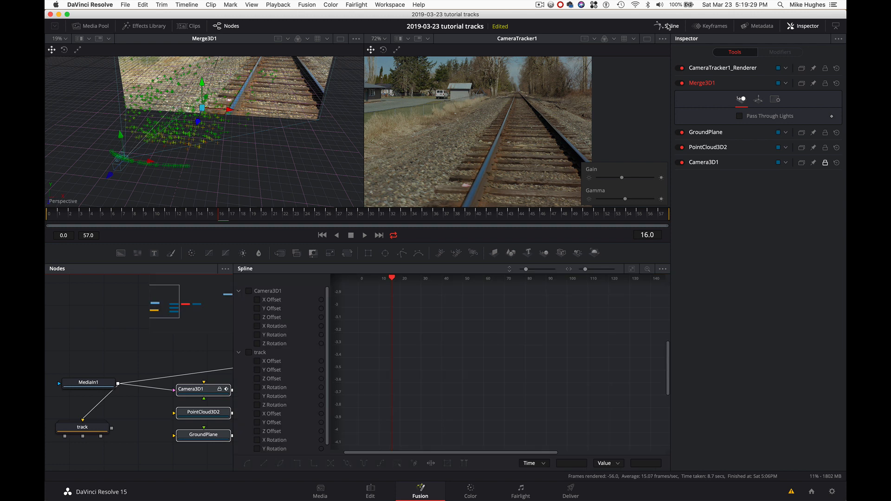
pyautogui.click(249, 291)
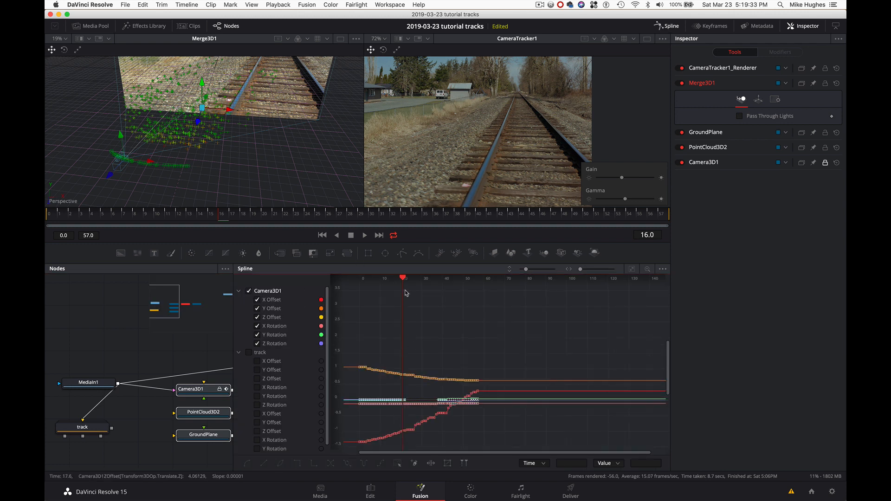
pyautogui.moveTo(403, 279); pyautogui.dragTo(405, 278)
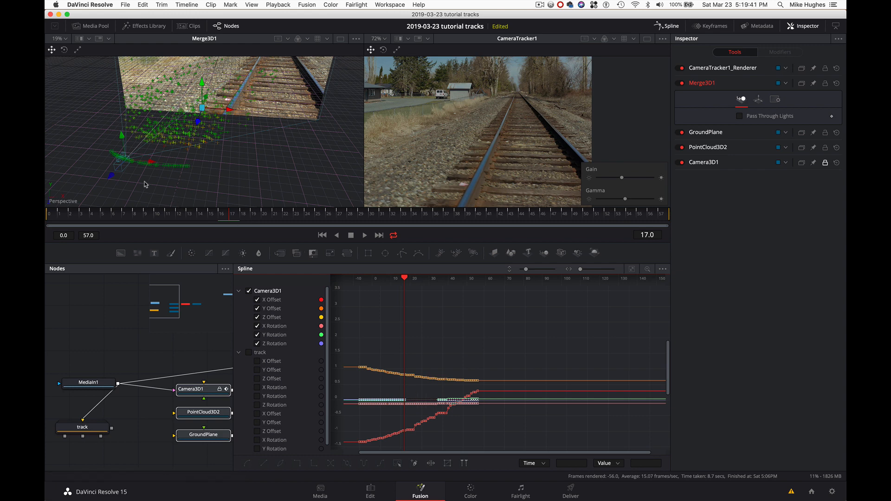
# - Scrub the playhead between frames 13 and 24 to examine how Camera3D1 moves through the solved 3D scene
pyautogui.scroll(-5, 145, 185)
pyautogui.scroll(5, 145, 185)
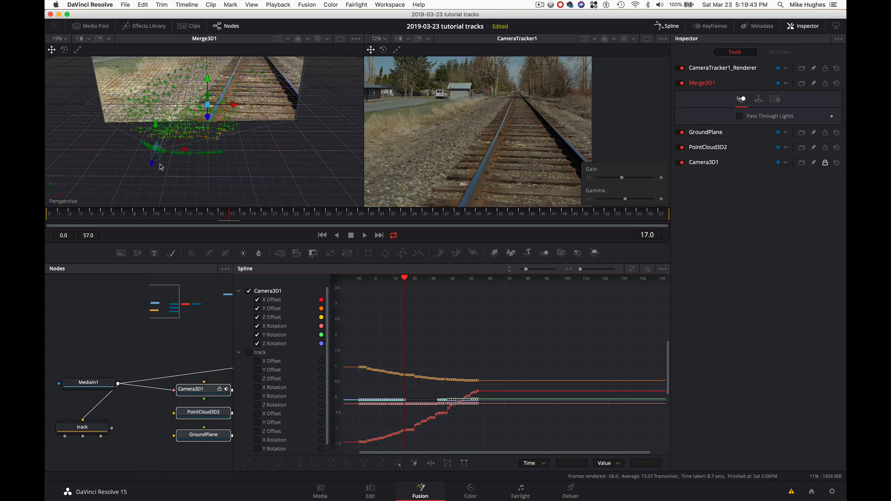
pyautogui.click(192, 217)
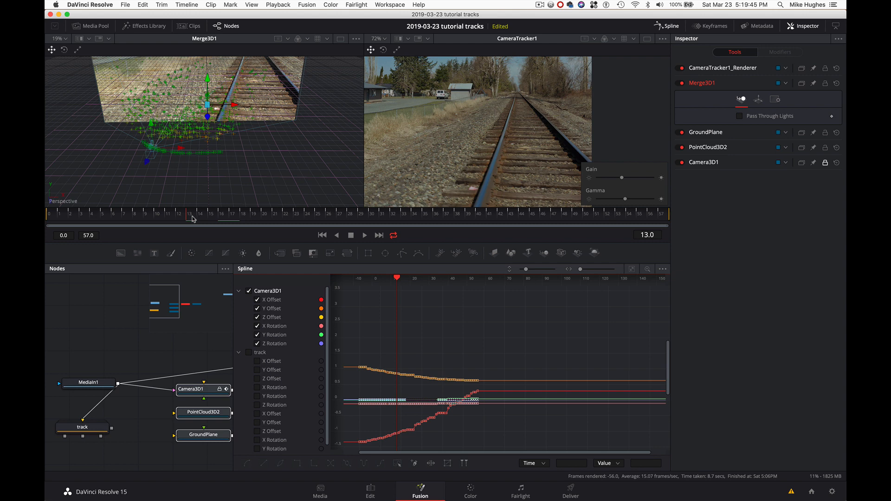
pyautogui.moveTo(193, 218); pyautogui.dragTo(313, 226)
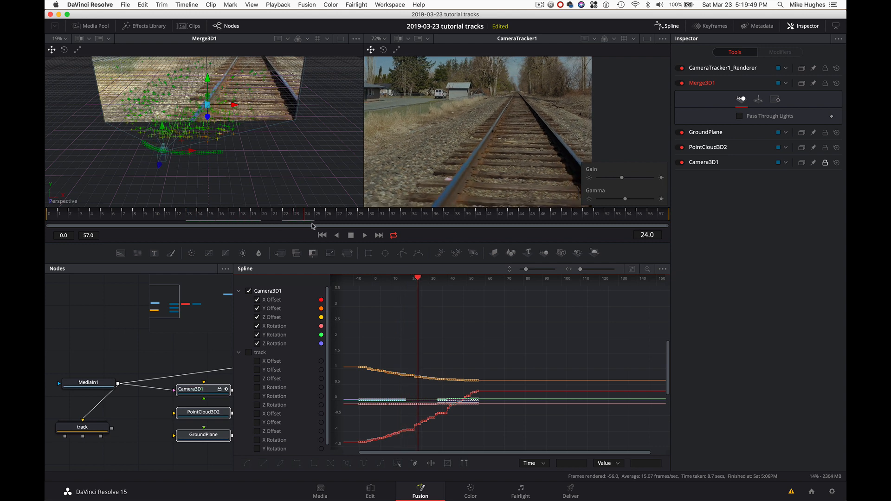
pyautogui.click(272, 218)
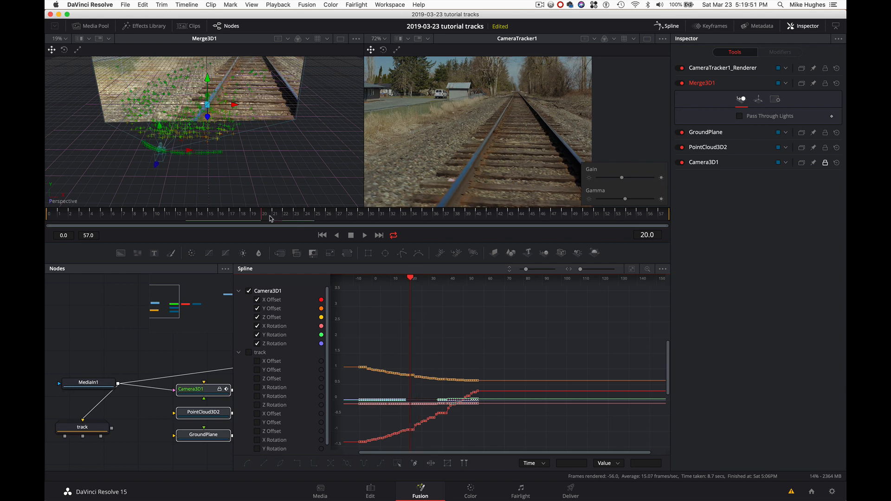
pyautogui.click(274, 218)
pyautogui.click(268, 218)
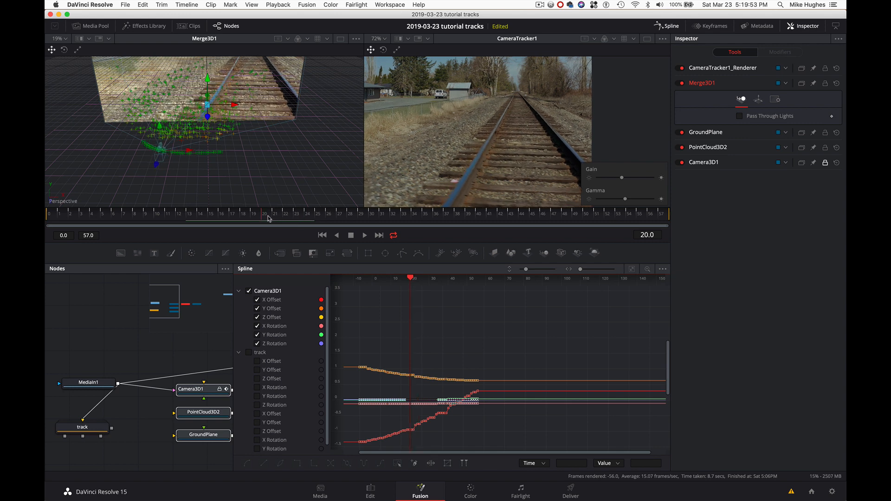
# - Examine the camera motion frame by frame up to frame 28, return to frame 24, and close the Spline editor
pyautogui.press('Right')
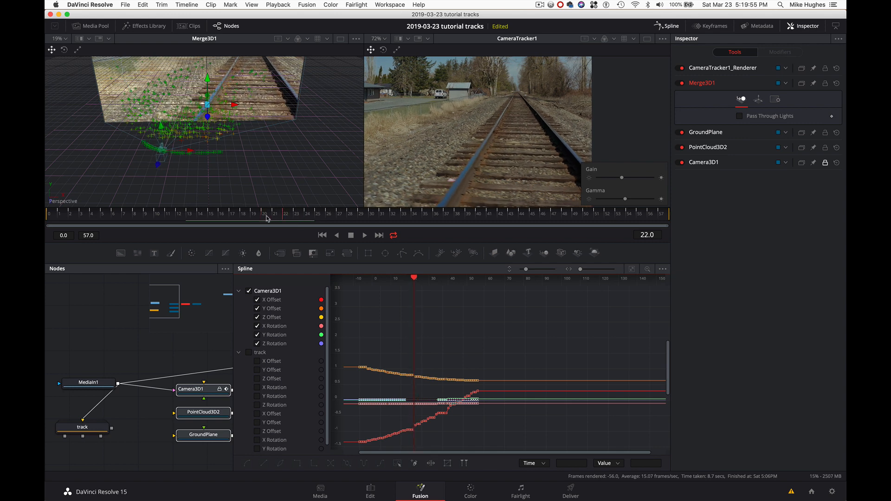
pyautogui.press('Right')
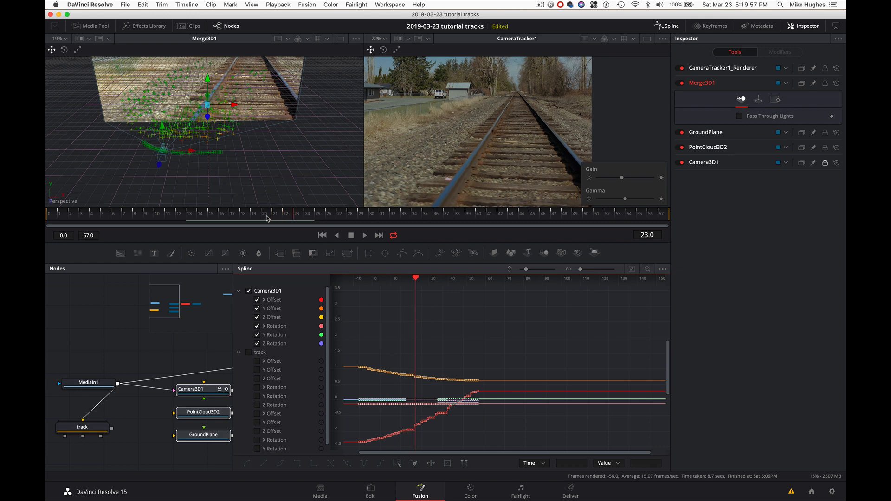
pyautogui.press('Right')
pyautogui.press('Right')
pyautogui.press('Right')
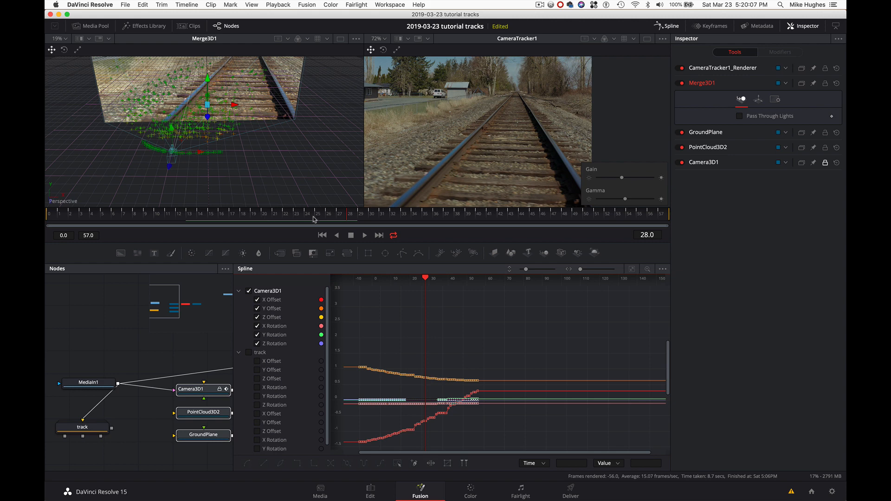
pyautogui.press('Left')
pyautogui.press('Left')
pyautogui.press('Left')
pyautogui.press('Left')
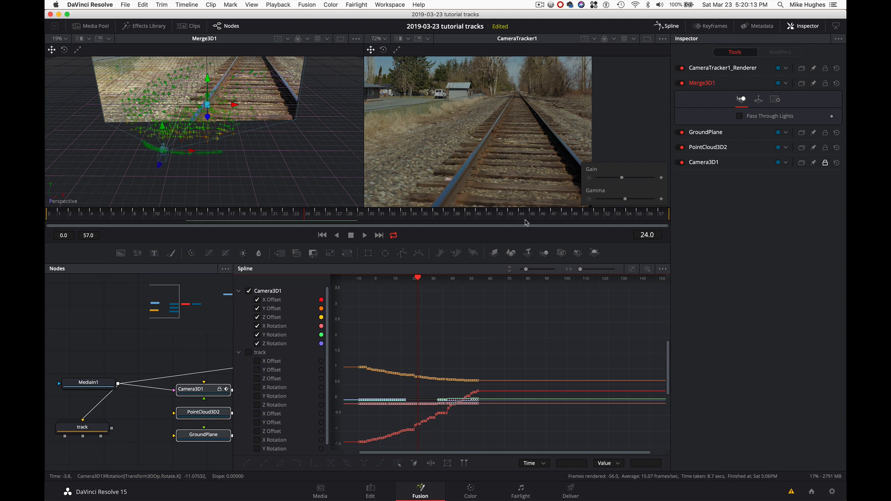
pyautogui.click(674, 26)
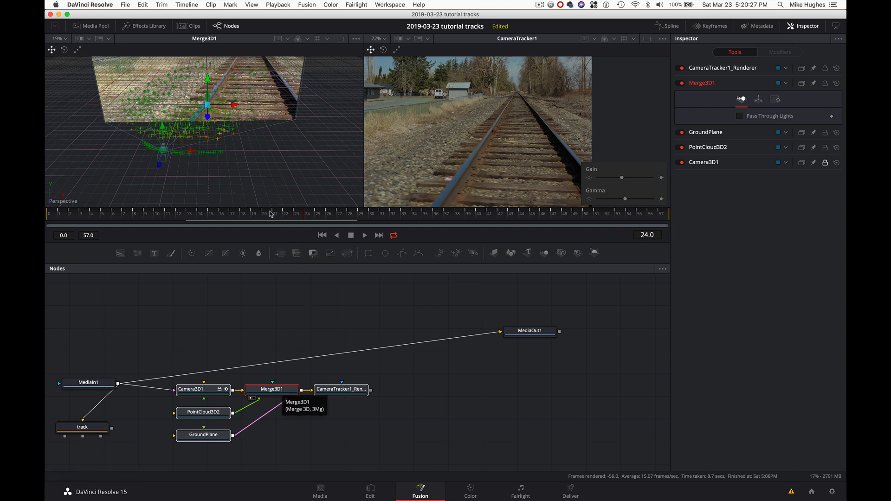
# - Add a Camera 3D node feeding Merge3D1 and place it above the merge in the node graph
pyautogui.hscroll(-5, 252, 177)
pyautogui.hscroll(-10, 252, 178)
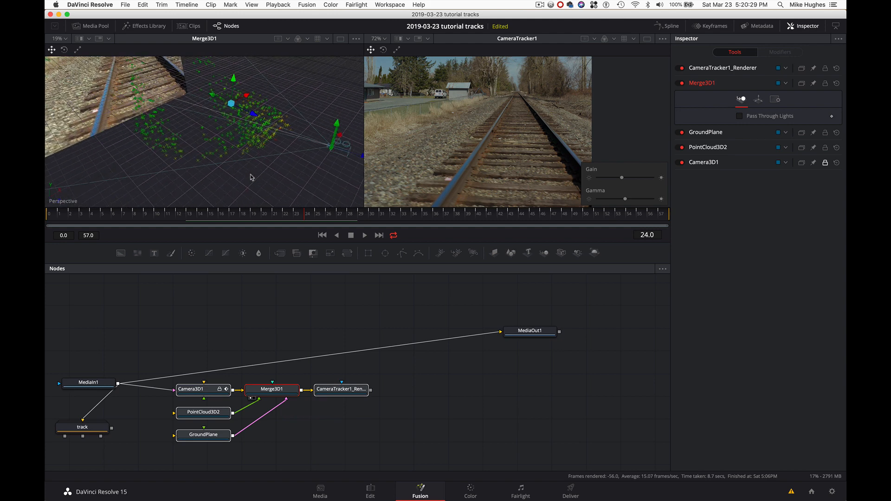
pyautogui.hscroll(-5, 251, 178)
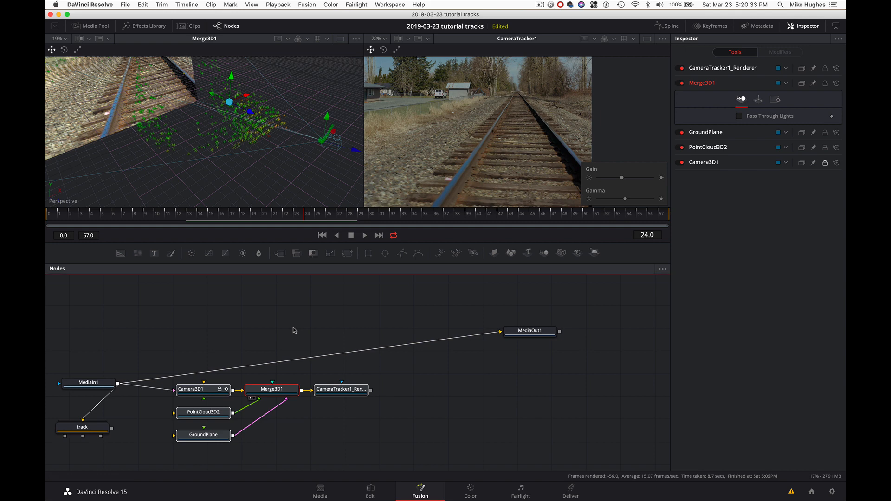
pyautogui.hotkey('shift', 'space')
pyautogui.write('PointCloud 3Dc')
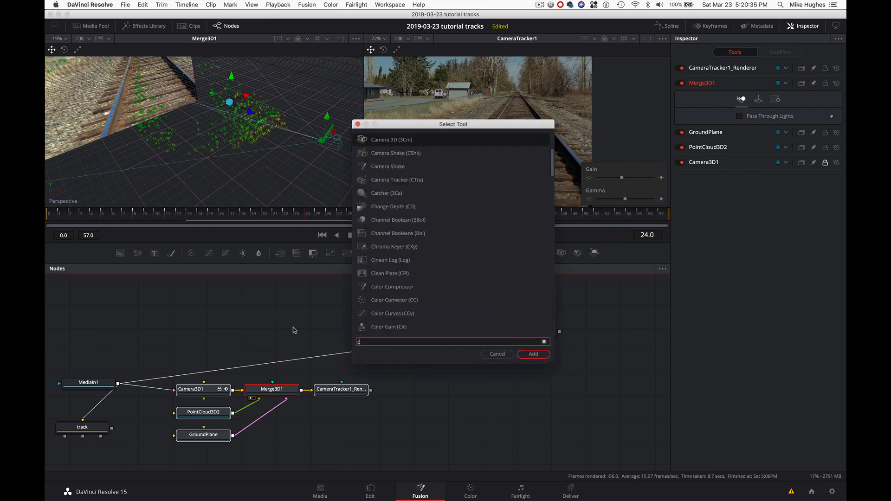
pyautogui.write('amera 3d')
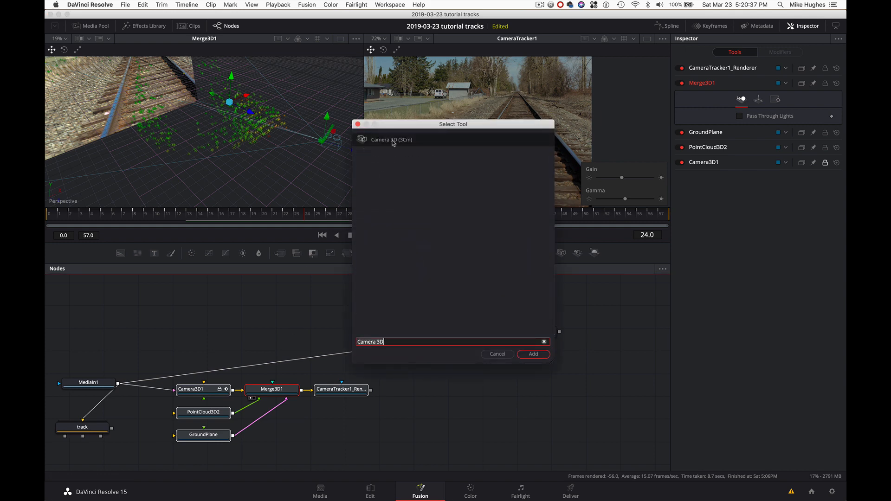
pyautogui.press('Return')
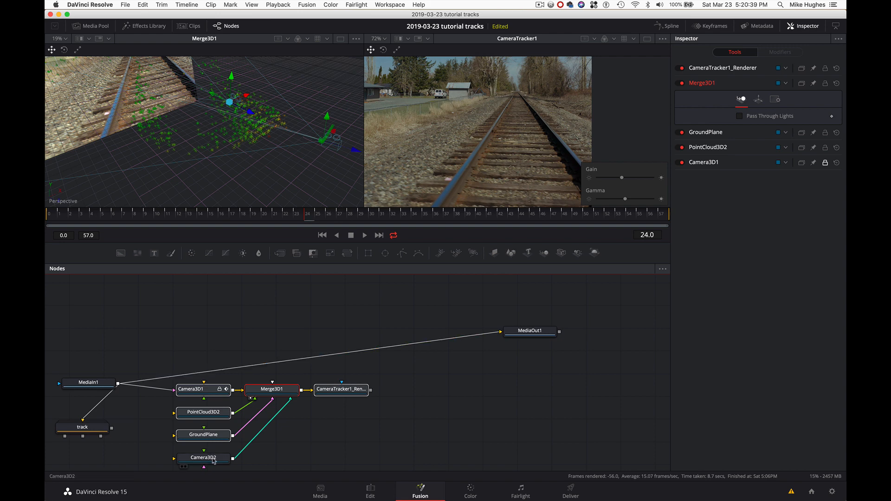
pyautogui.moveTo(214, 453); pyautogui.dragTo(252, 320)
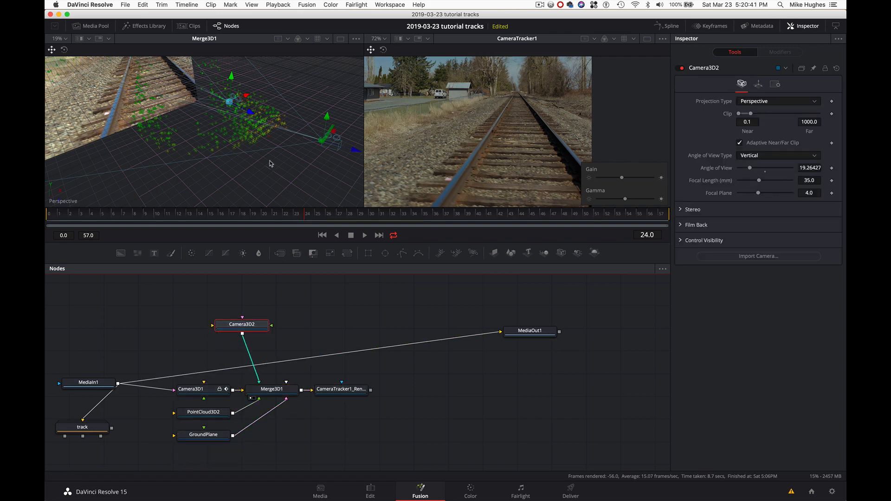
# - Raise Camera3D2 to a Y offset of about 1.39 and set its X rotation to -90
pyautogui.scroll(-5, 271, 163)
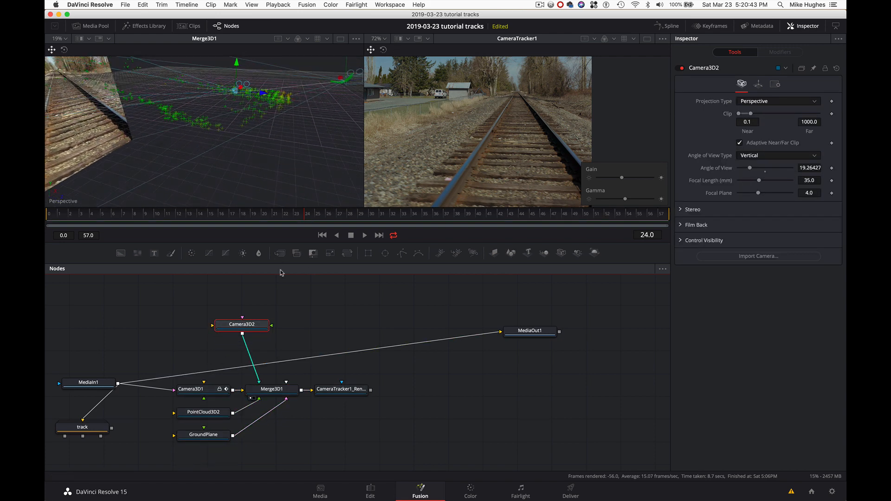
pyautogui.click(759, 84)
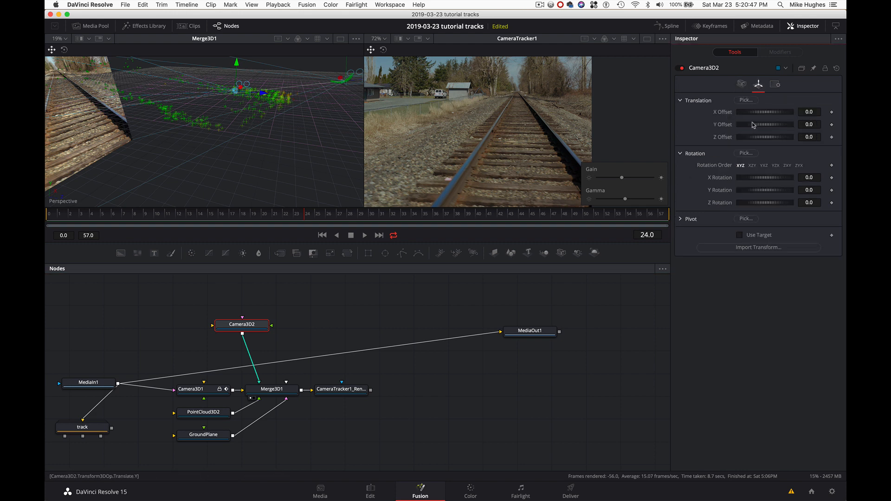
pyautogui.moveTo(754, 125); pyautogui.dragTo(784, 125)
pyautogui.scroll(-3, 272, 108)
pyautogui.scroll(8, 272, 107)
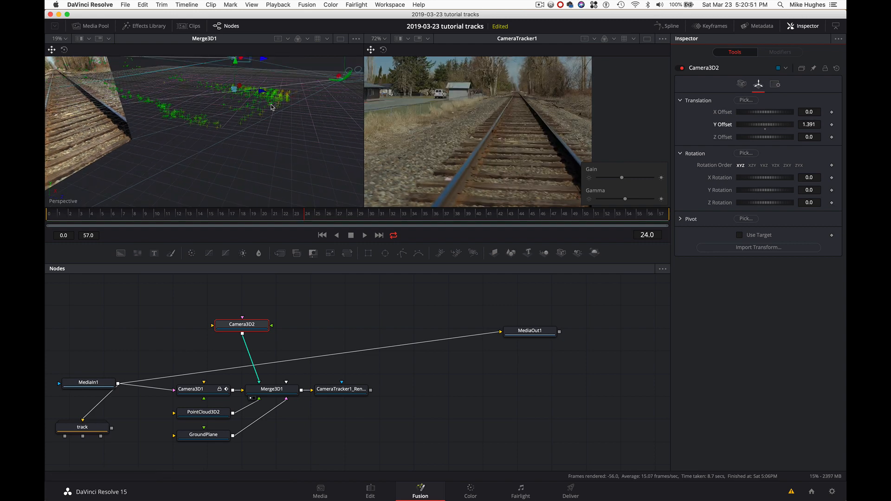
pyautogui.scroll(4, 272, 107)
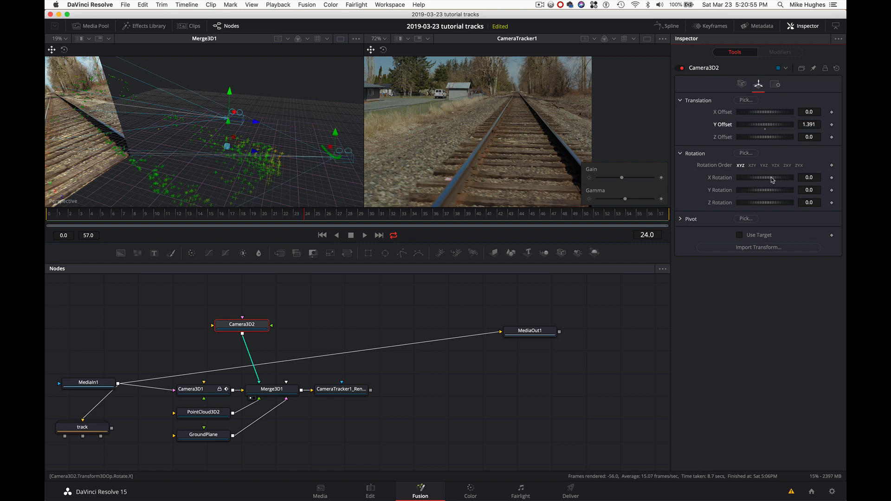
pyautogui.moveTo(773, 180); pyautogui.dragTo(776, 180)
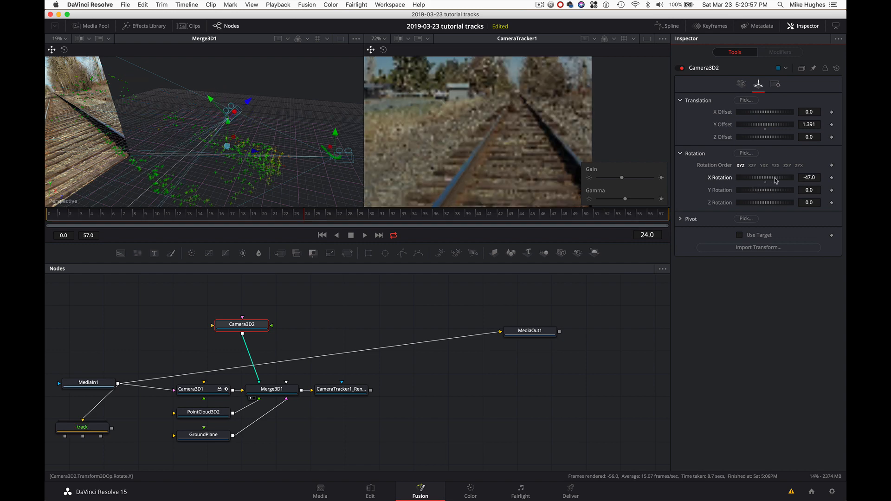
pyautogui.click(807, 178)
pyautogui.write('9')
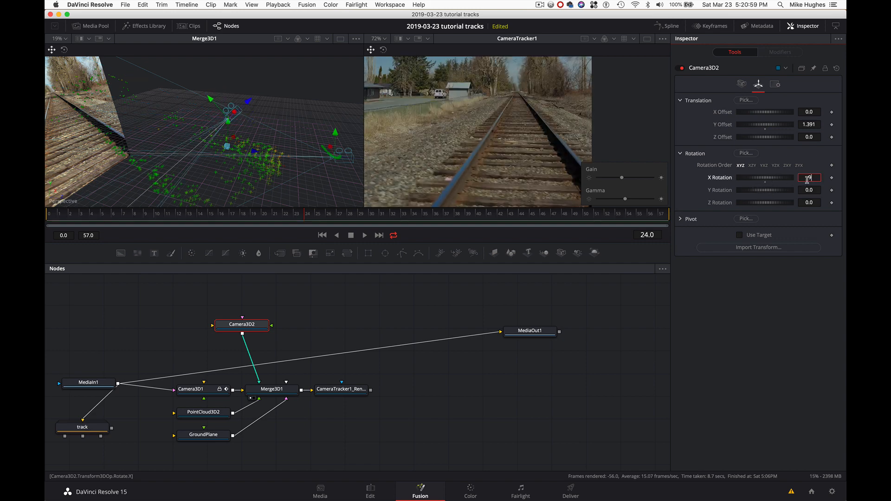
pyautogui.write('0')
pyautogui.press('Tab')
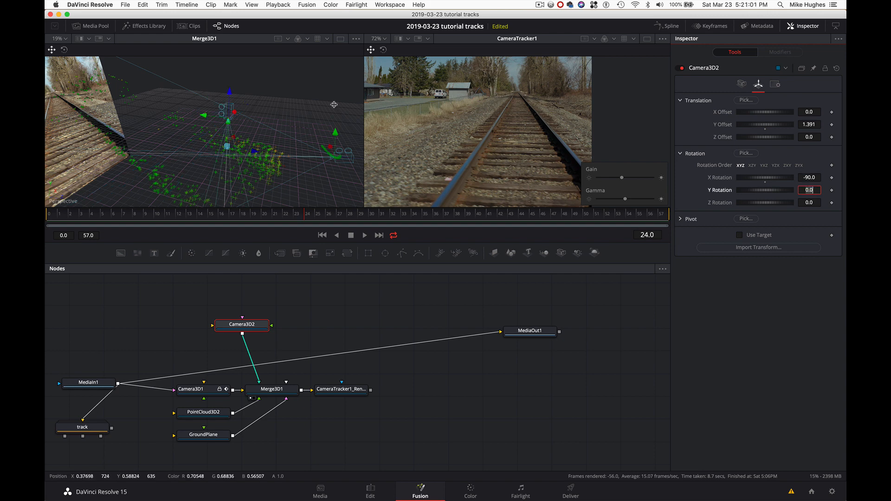
# - Move Camera3D2 higher above the ground plane, to a Y offset of about 6.19
pyautogui.moveTo(228, 93); pyautogui.dragTo(231, 70)
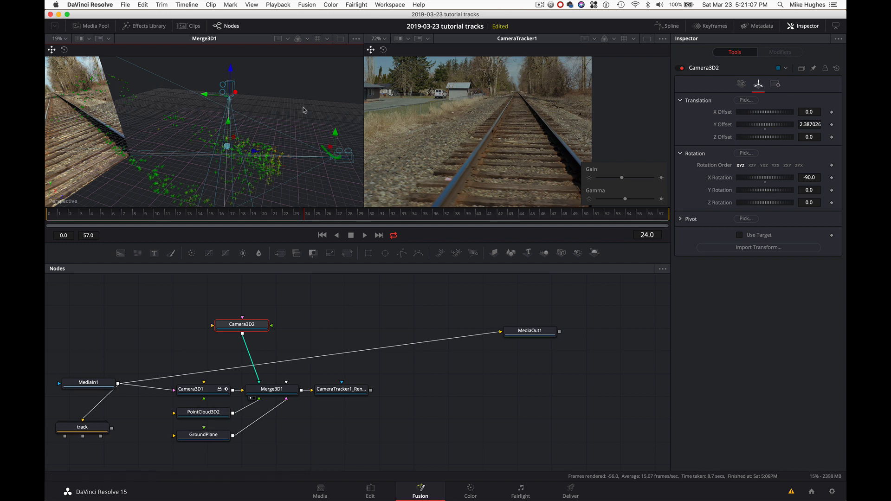
pyautogui.scroll(-5, 305, 110)
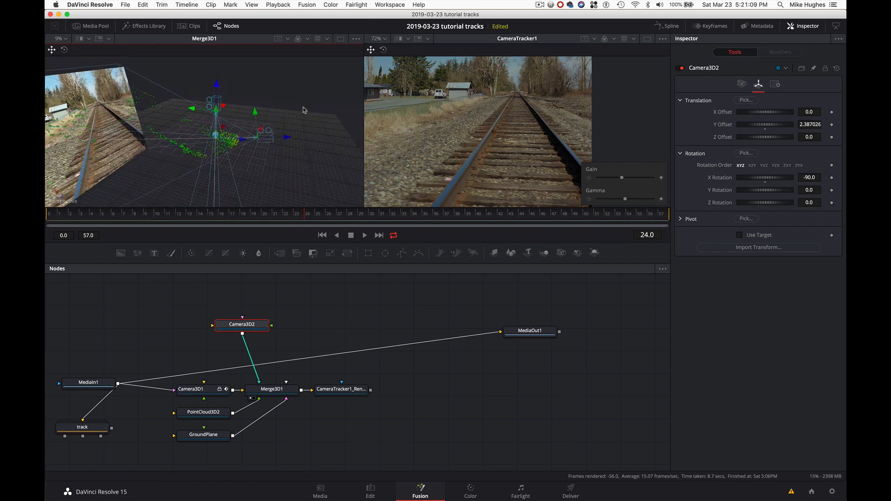
pyautogui.hscroll(-2, 235, 104)
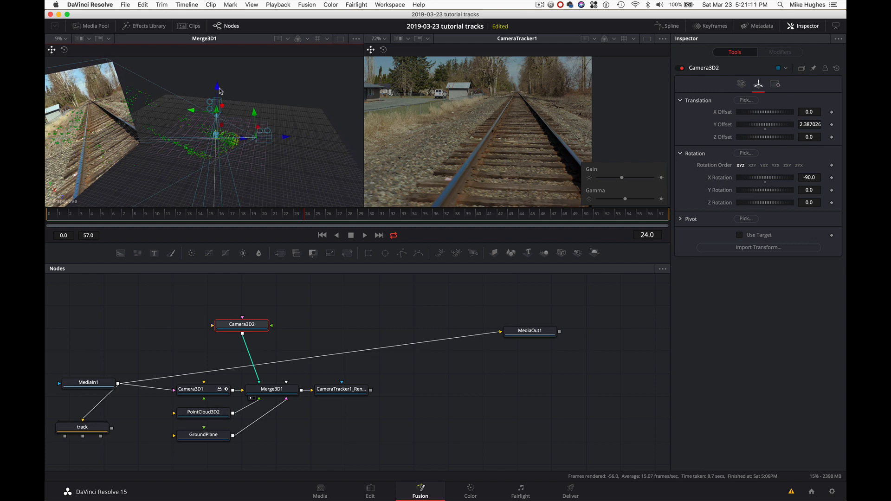
pyautogui.moveTo(220, 91); pyautogui.dragTo(221, 59)
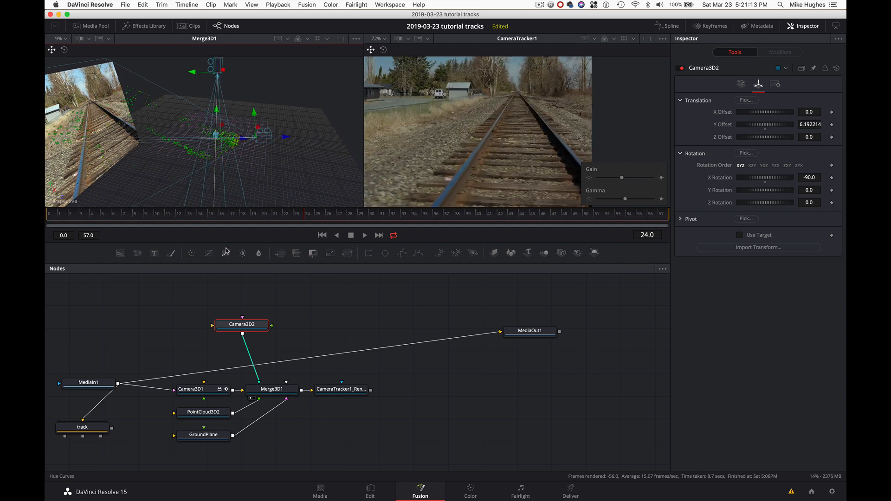
# - Add an unattached Shape 3D node beside Camera3D2, keep its shape as Plane, and connect it to Merge3D1
pyautogui.click(511, 253)
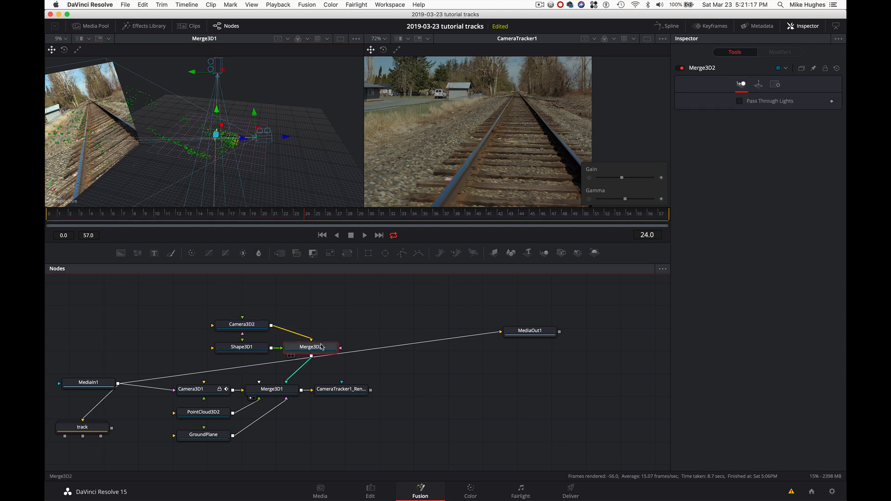
pyautogui.press('super+z')
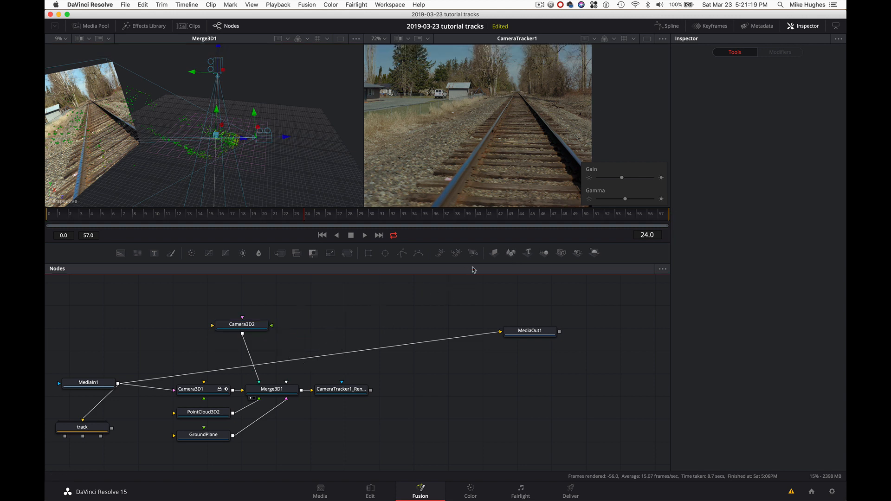
pyautogui.moveTo(511, 252); pyautogui.dragTo(341, 332)
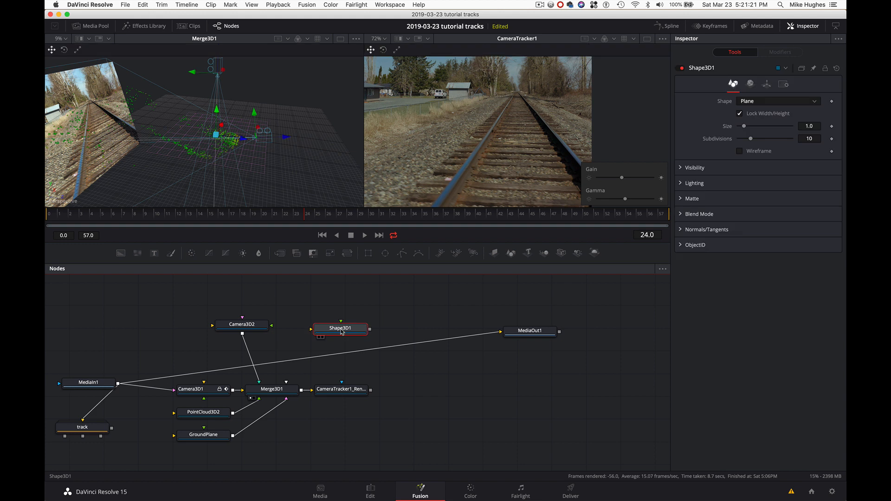
pyautogui.click(766, 102)
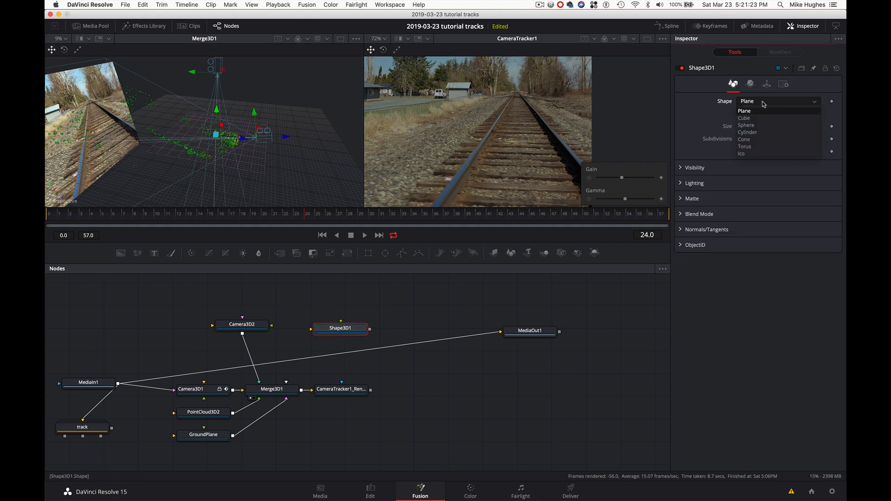
pyautogui.click(718, 123)
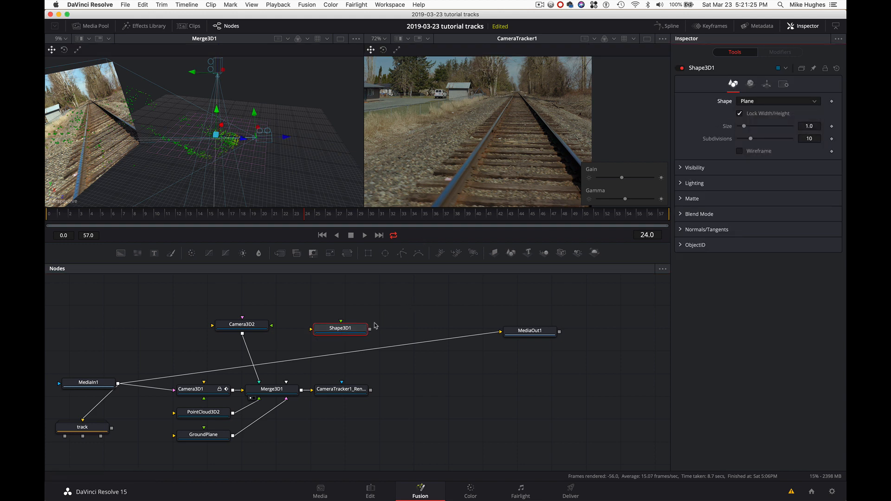
pyautogui.moveTo(370, 331); pyautogui.dragTo(284, 388)
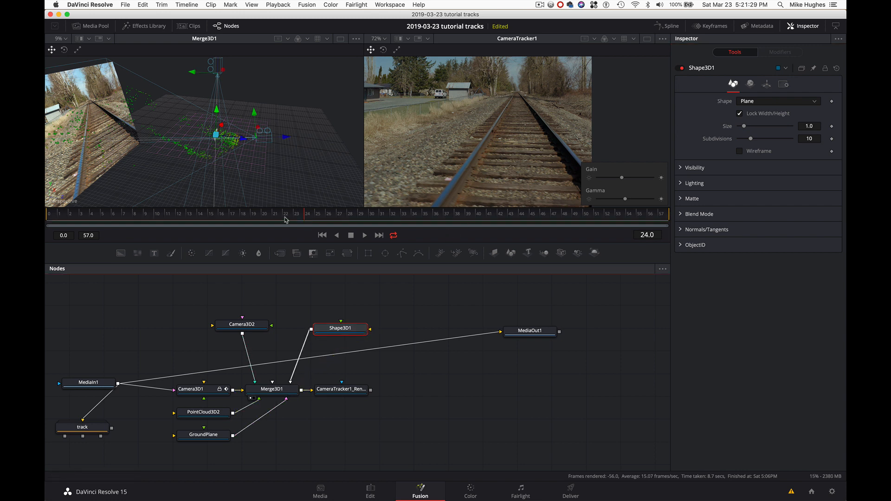
# - Enlarge the Shape3D1 plane uniformly to a scale of about 4.88
pyautogui.click(767, 84)
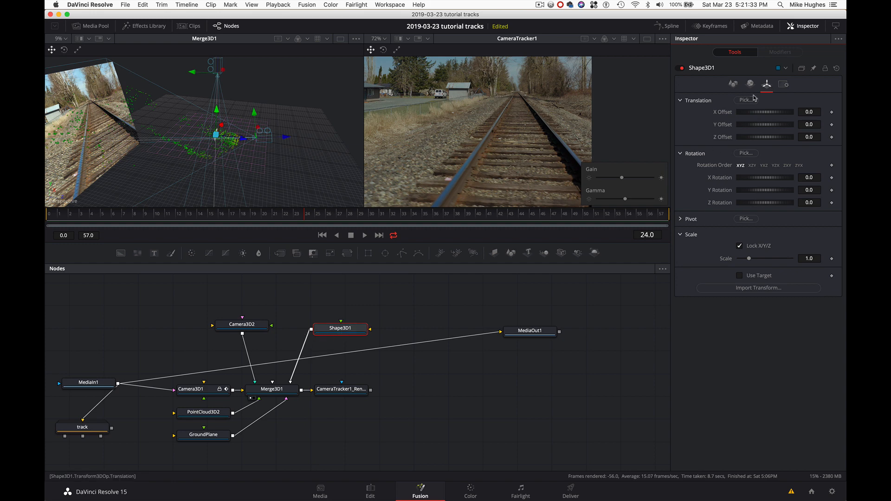
pyautogui.moveTo(753, 262); pyautogui.dragTo(794, 262)
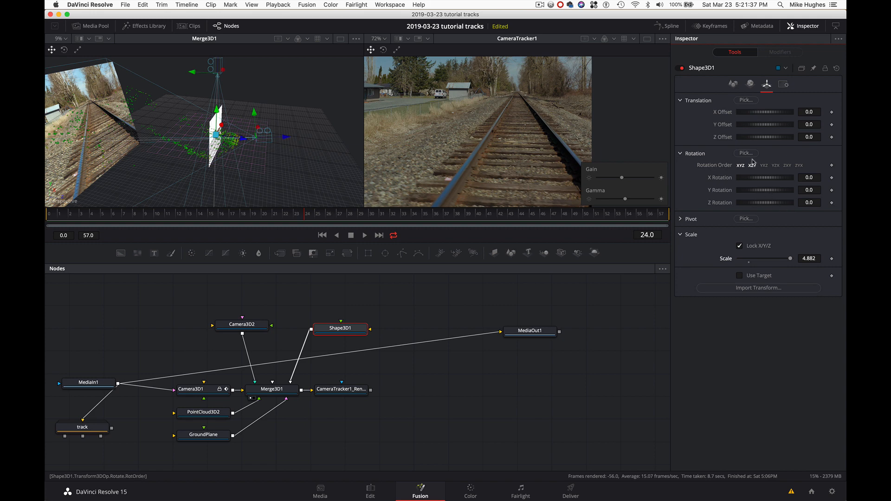
# - Lay the Shape3D1 plane flat on the ground by setting its X rotation to -90
pyautogui.moveTo(812, 110); pyautogui.dragTo(801, 110)
pyautogui.press('super+z')
pyautogui.moveTo(814, 179); pyautogui.dragTo(814, 179)
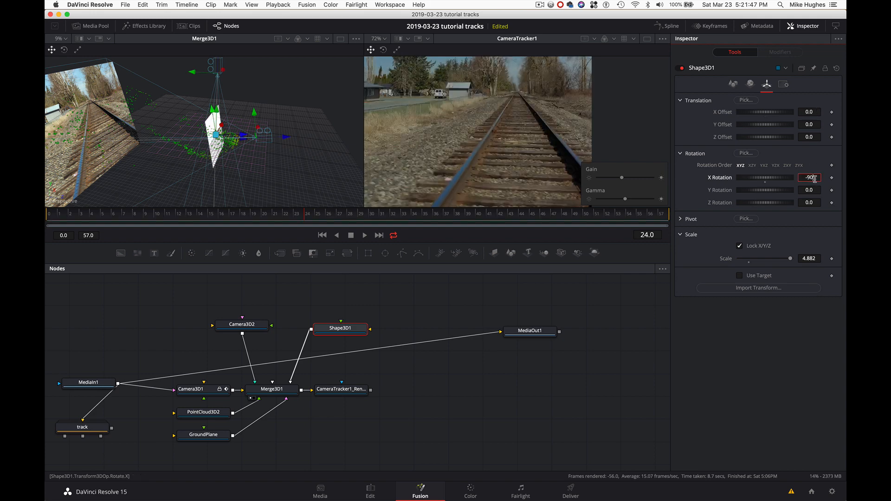
pyautogui.press('Tab')
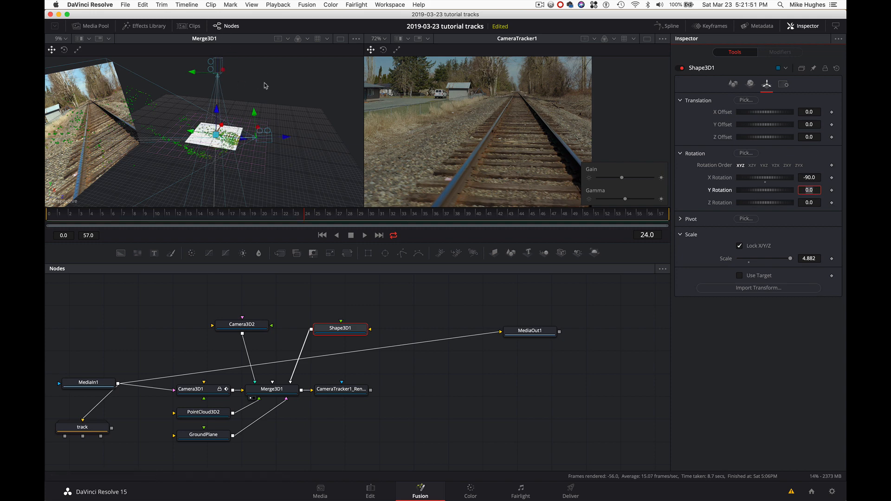
pyautogui.scroll(10, 265, 84)
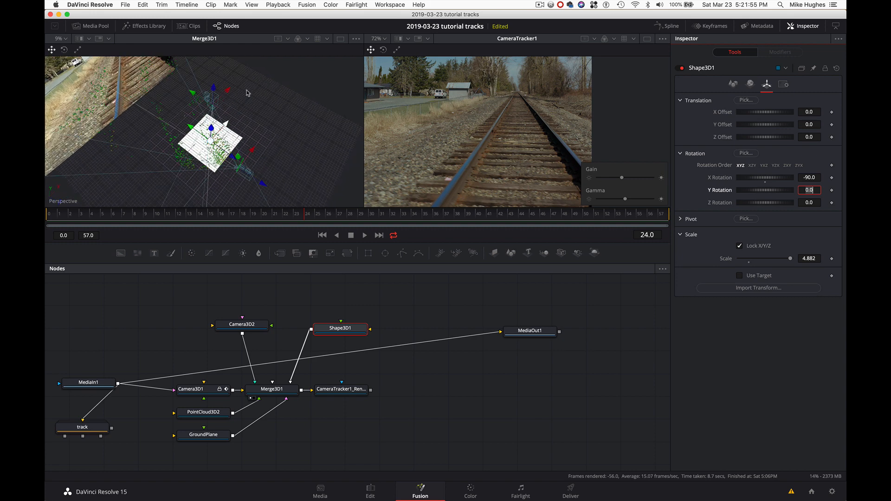
pyautogui.scroll(-10, 249, 89)
pyautogui.scroll(-5, 250, 89)
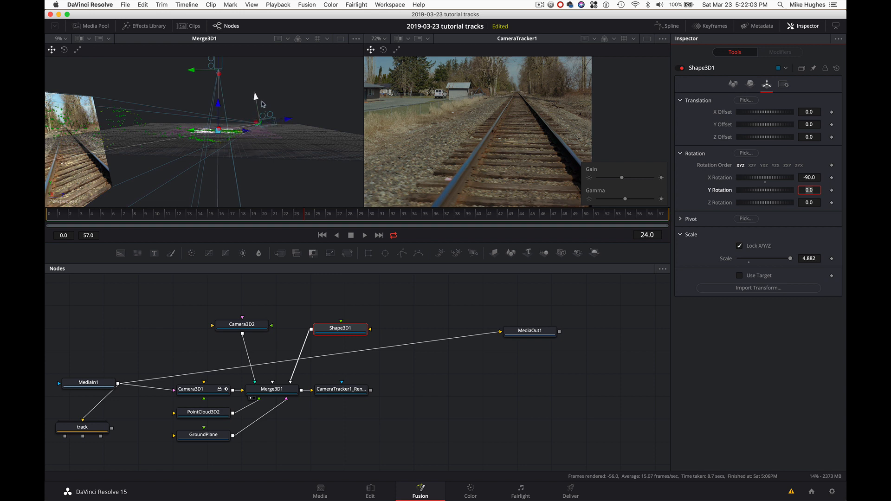
pyautogui.scroll(10, 272, 82)
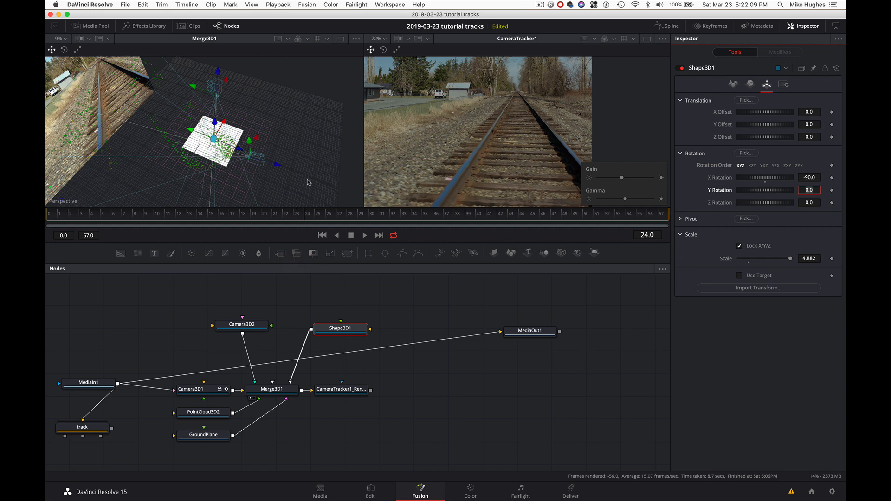
pyautogui.scroll(-1, 304, 179)
pyautogui.scroll(-10, 306, 182)
pyautogui.scroll(6, 305, 182)
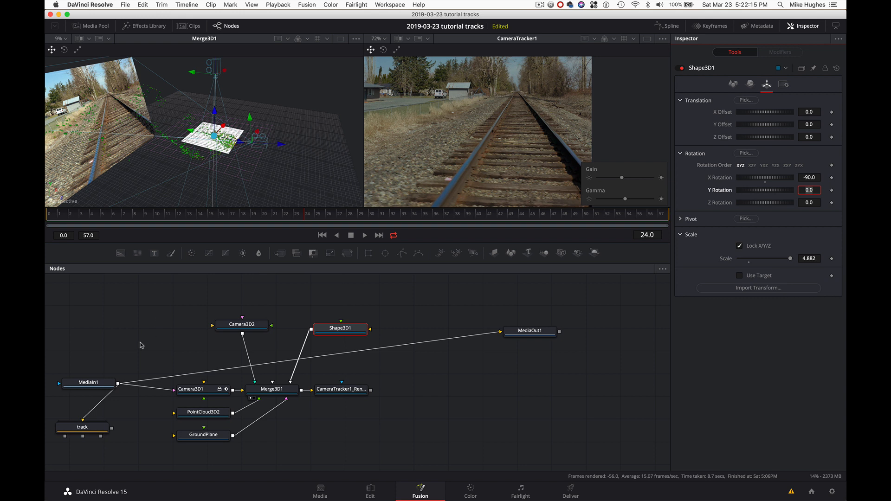
# - Save the project, unlock Camera3D1, and enable its camera projection with the projection mode set to Texture
pyautogui.keyDown('super'); pyautogui.click(196, 390); pyautogui.keyUp('super')
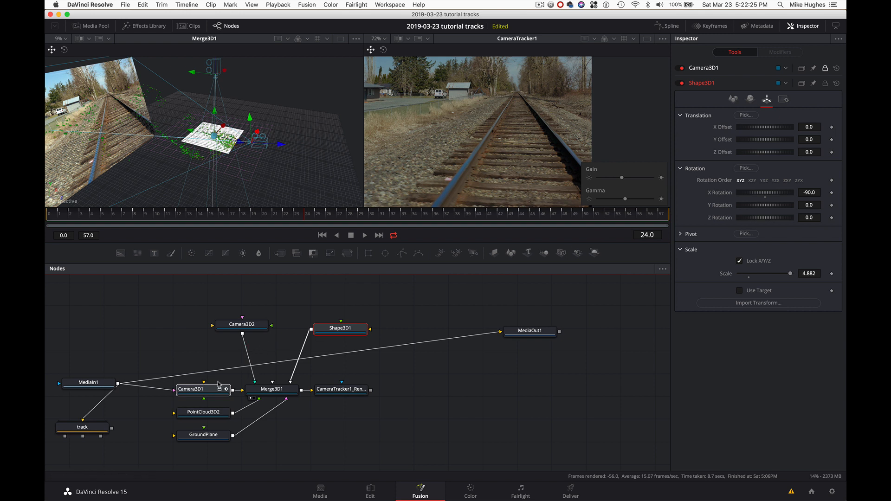
pyautogui.click(218, 385)
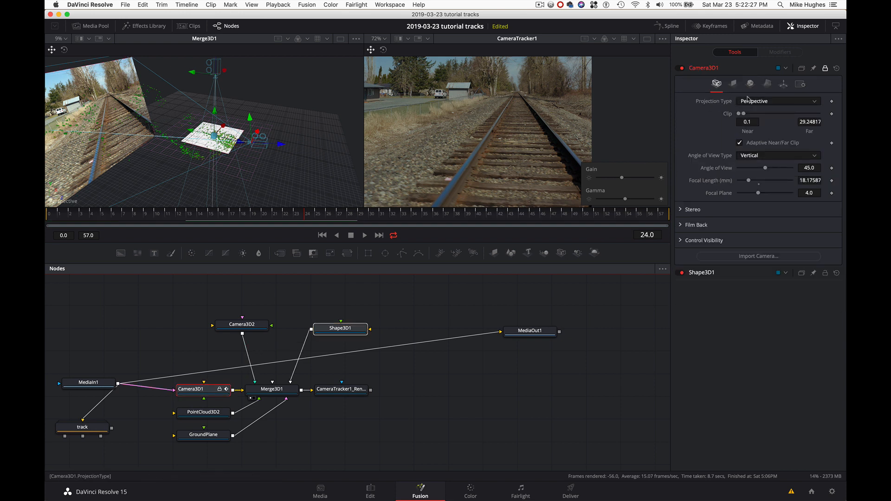
pyautogui.click(767, 85)
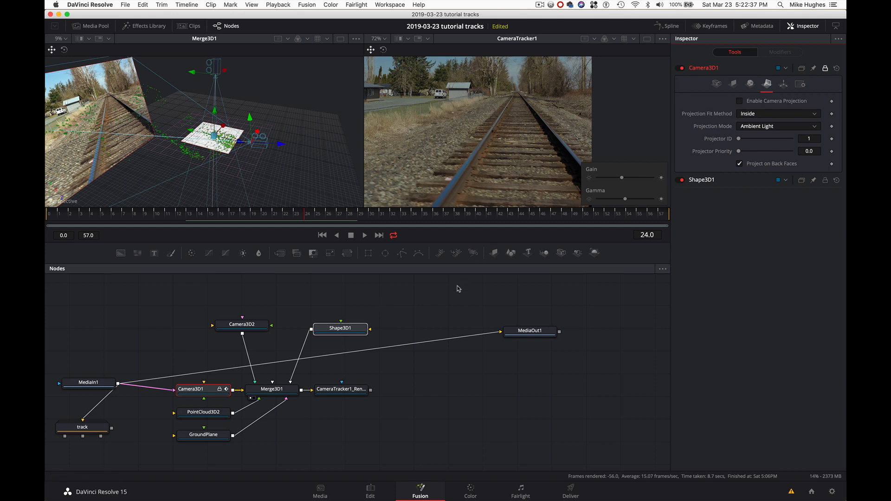
pyautogui.press('super+s')
pyautogui.click(825, 68)
pyautogui.click(740, 101)
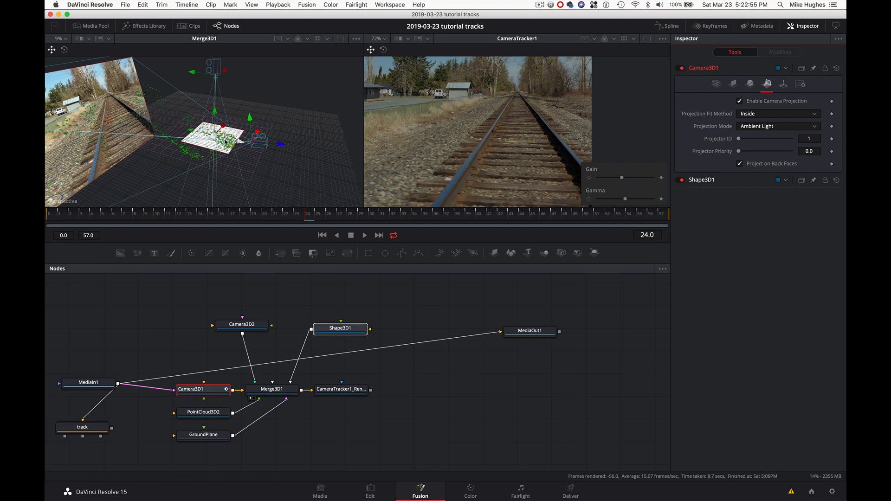
pyautogui.click(757, 128)
pyautogui.click(758, 151)
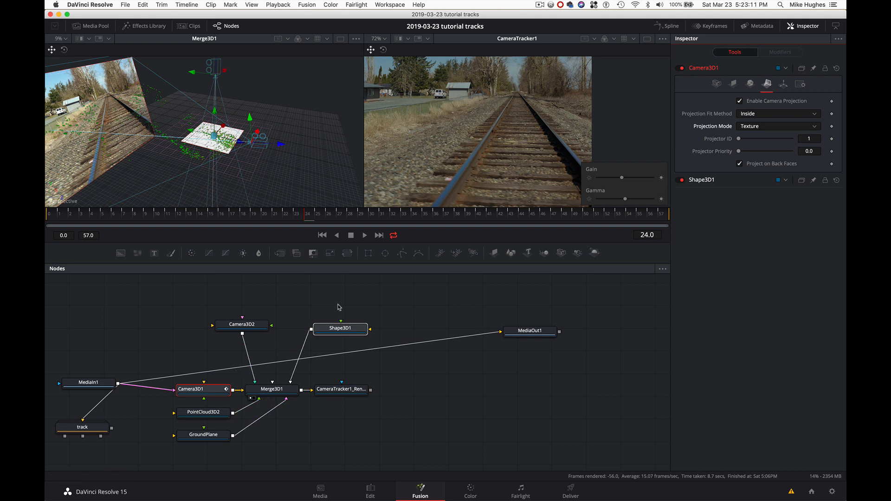
# - Add an unattached Catcher node above Shape3D1 and connect it to the material input of Shape3D1
pyautogui.scroll(3, 338, 307)
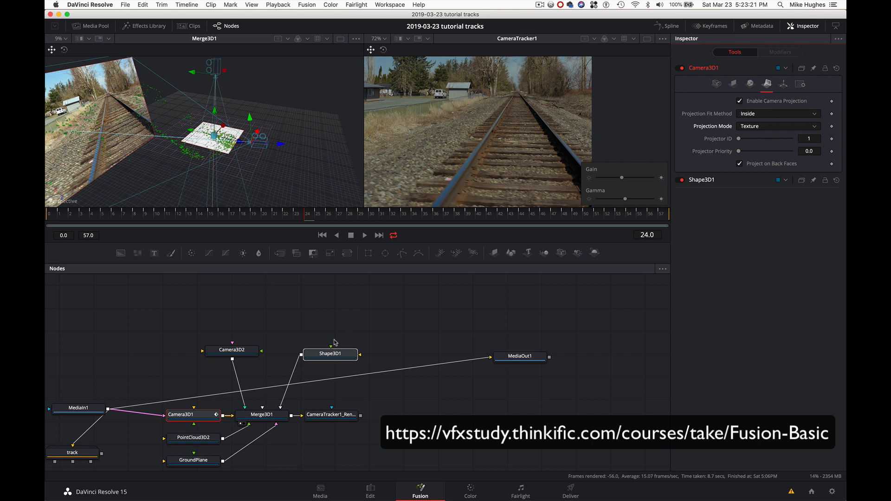
pyautogui.moveTo(335, 355)
pyautogui.mouseDown()
pyautogui.moveTo(332, 364)
pyautogui.moveTo(336, 357)
pyautogui.mouseUp()
pyautogui.click(367, 321)
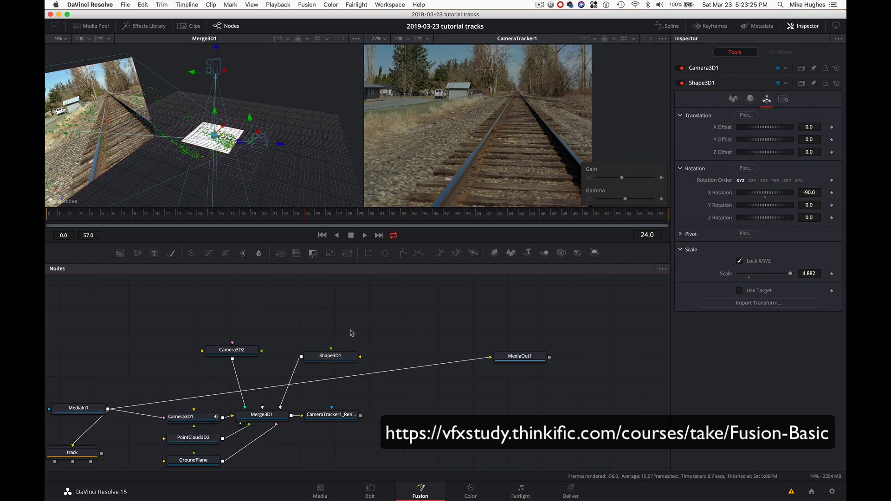
pyautogui.hotkey('shift', 'space')
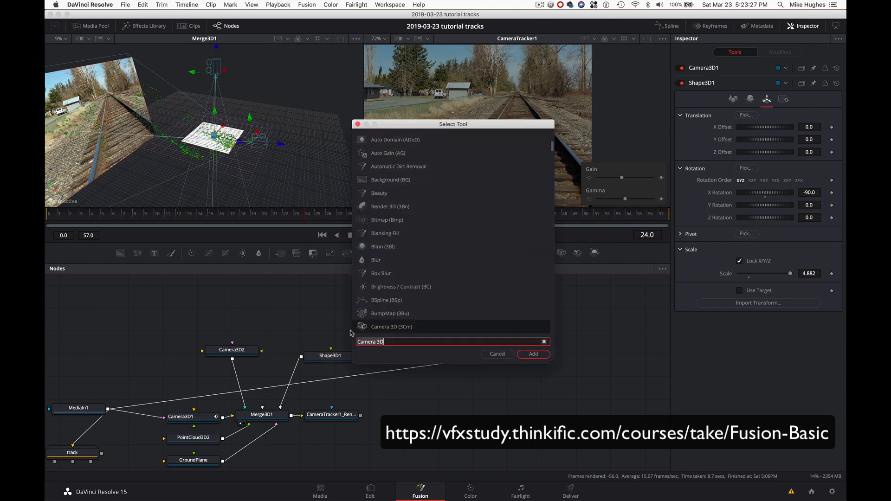
pyautogui.write('cat')
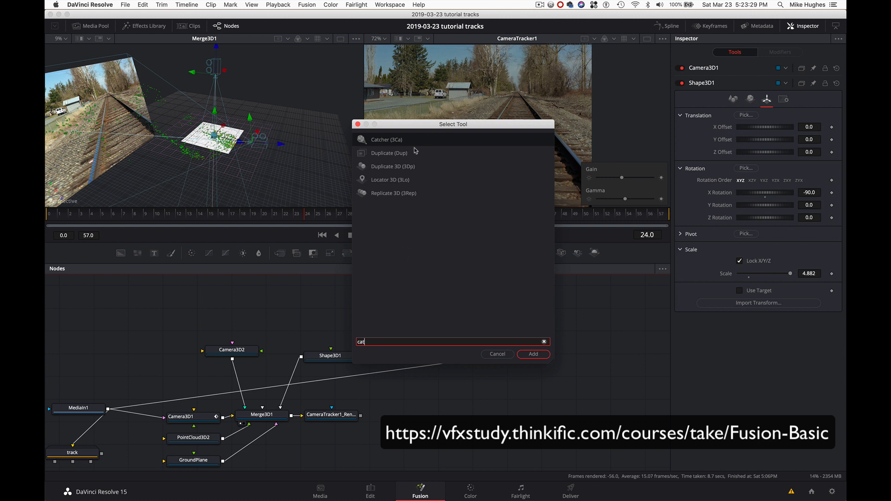
pyautogui.write('cher')
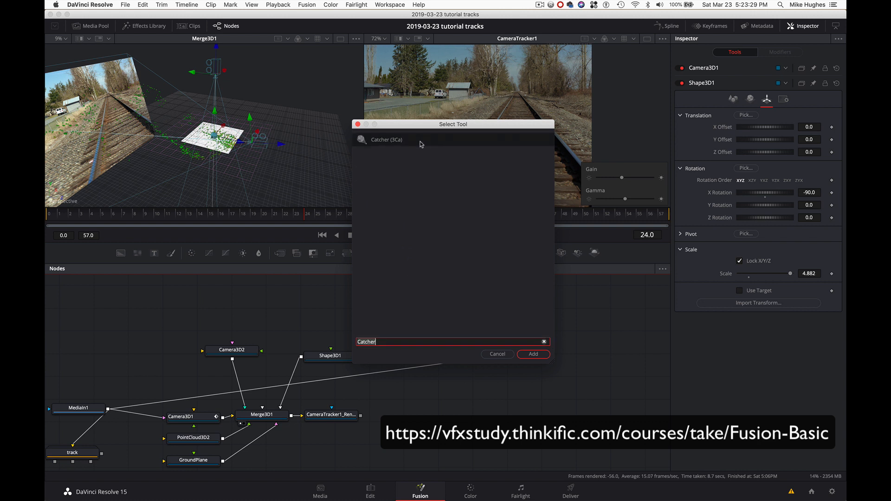
pyautogui.click(535, 354)
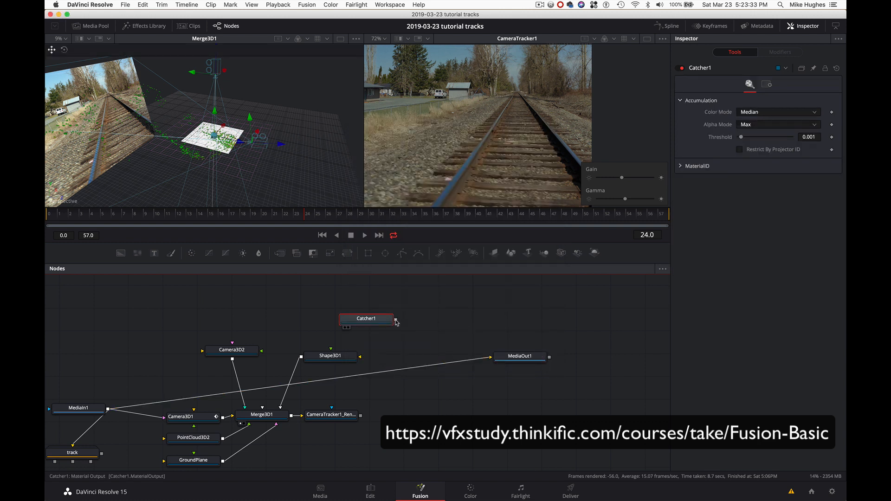
pyautogui.moveTo(396, 323); pyautogui.dragTo(365, 365)
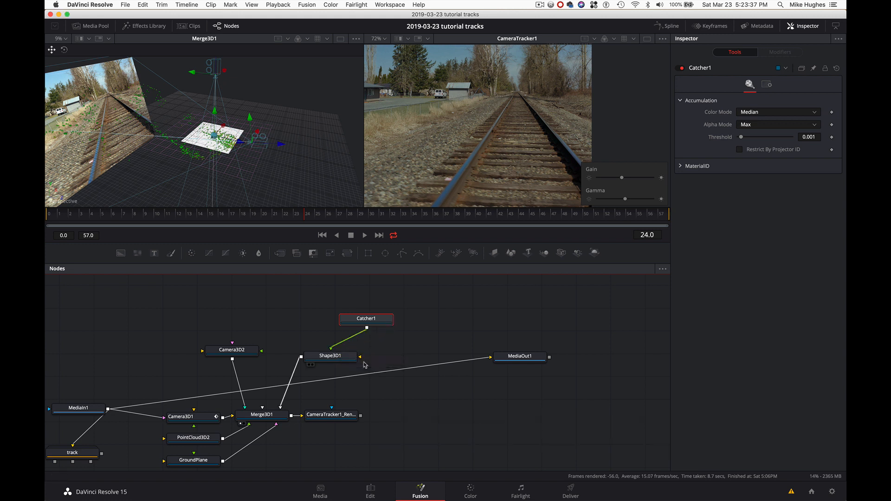
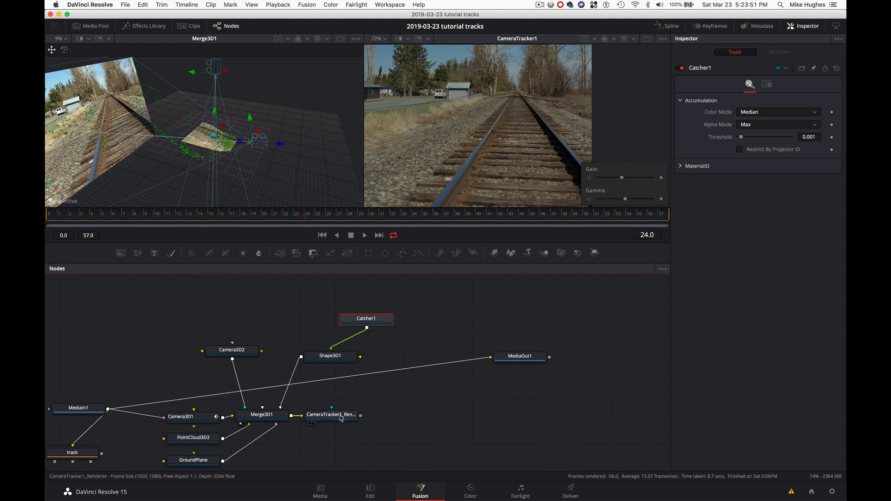
# - Add a Renderer 3D node below the existing renderer, fed by Merge3D1, and set its camera to Camera3D2
pyautogui.moveTo(341, 418); pyautogui.dragTo(369, 404)
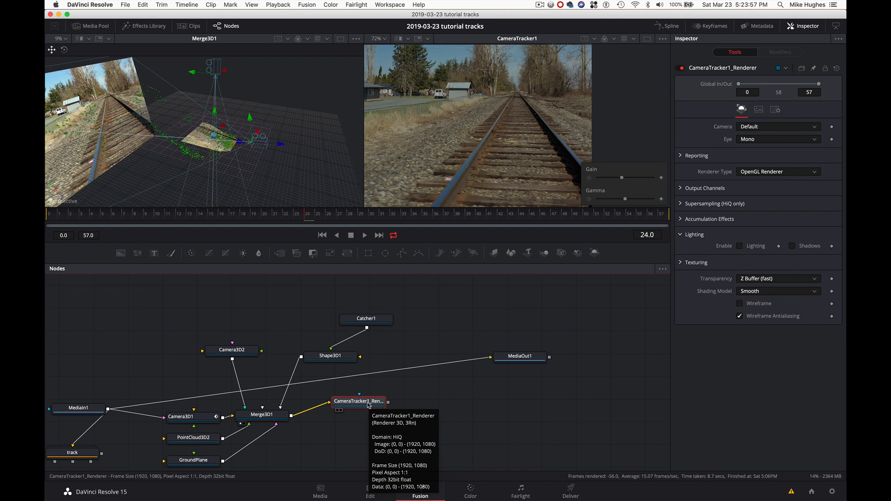
pyautogui.click(339, 441)
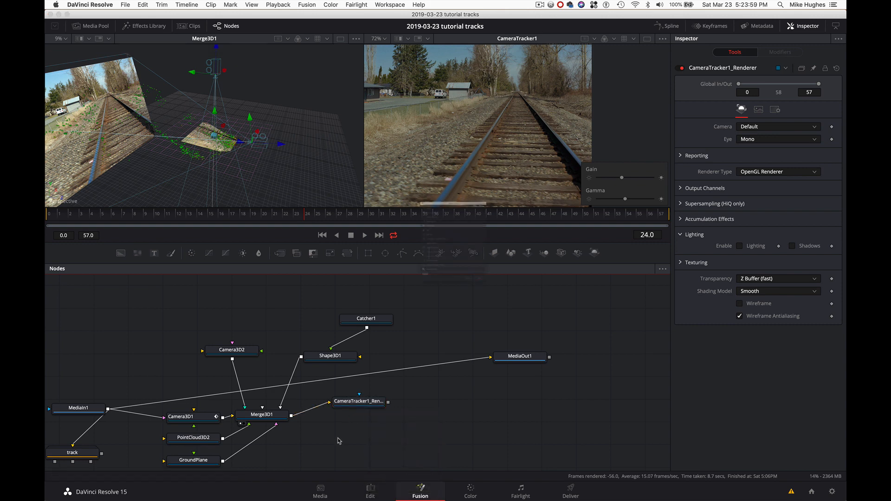
pyautogui.hotkey('shift', 'space')
pyautogui.write('rend')
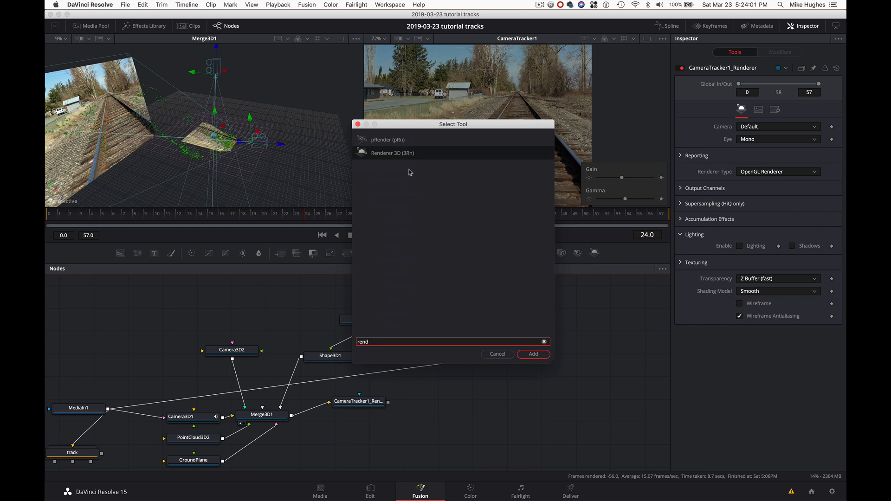
pyautogui.click(543, 354)
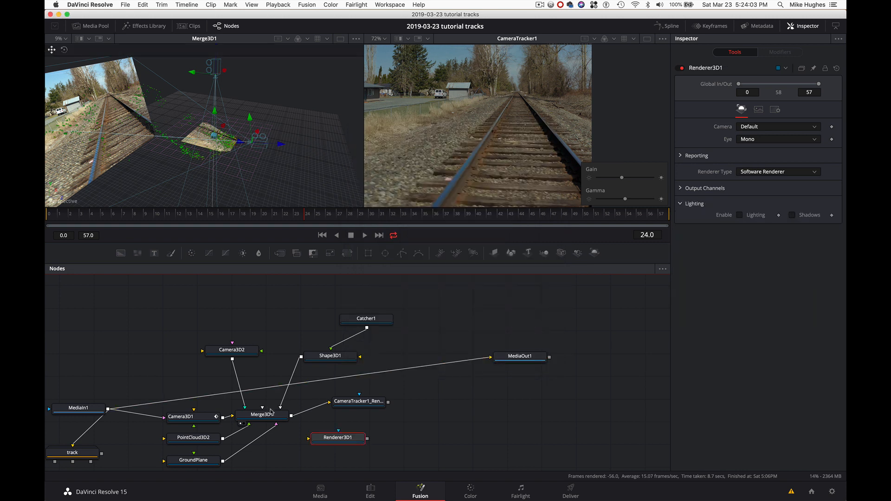
pyautogui.moveTo(291, 417); pyautogui.dragTo(363, 437)
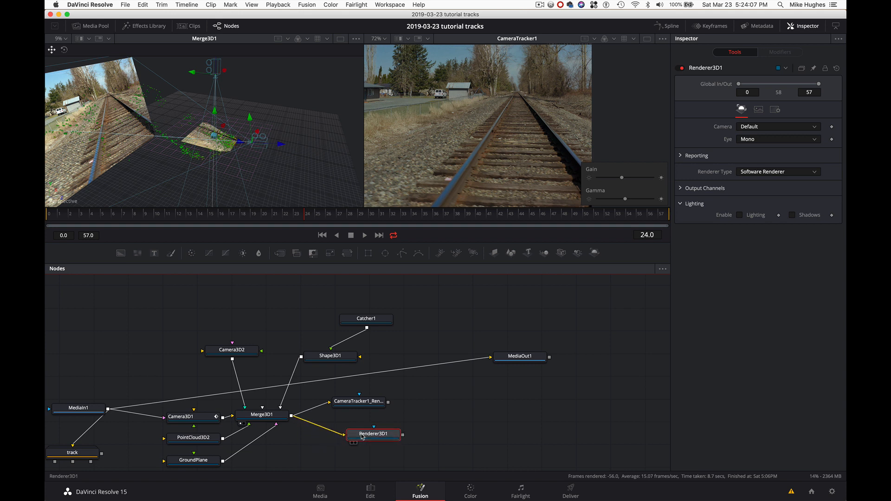
pyautogui.click(775, 129)
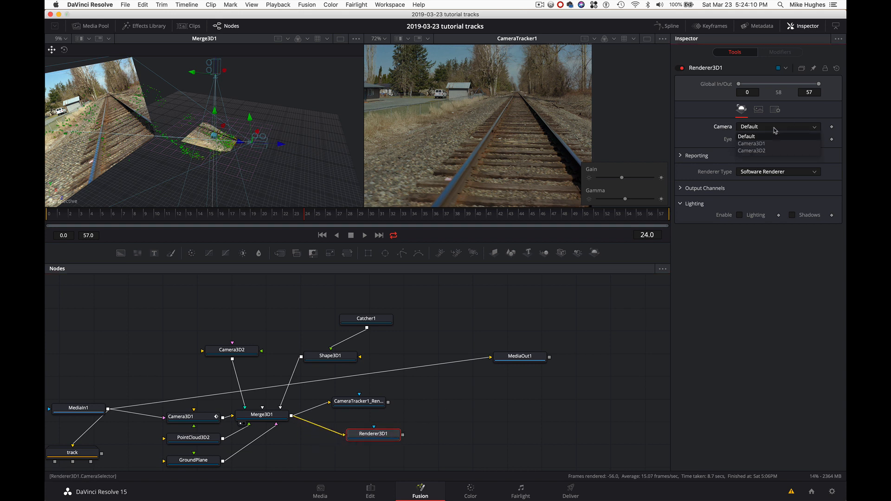
pyautogui.click(771, 151)
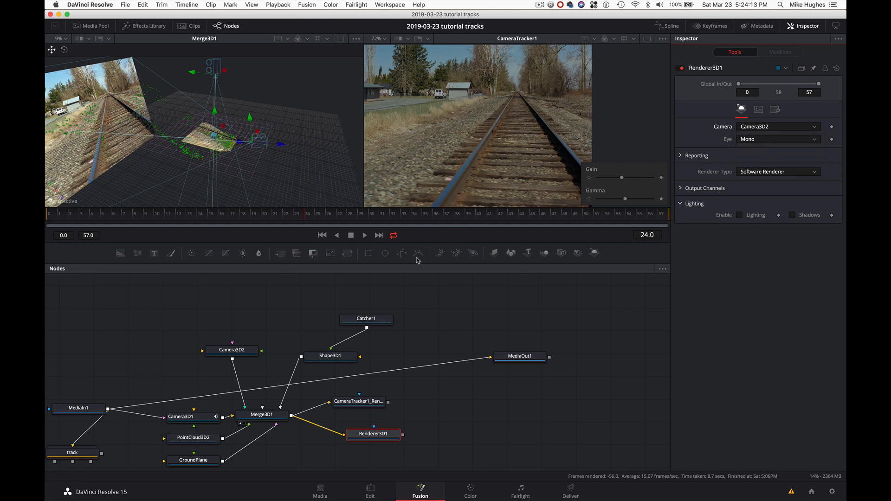
# - Rename the overhead camera node Camera3D2 to CamTop and move it slightly higher in the node graph
pyautogui.click(339, 354)
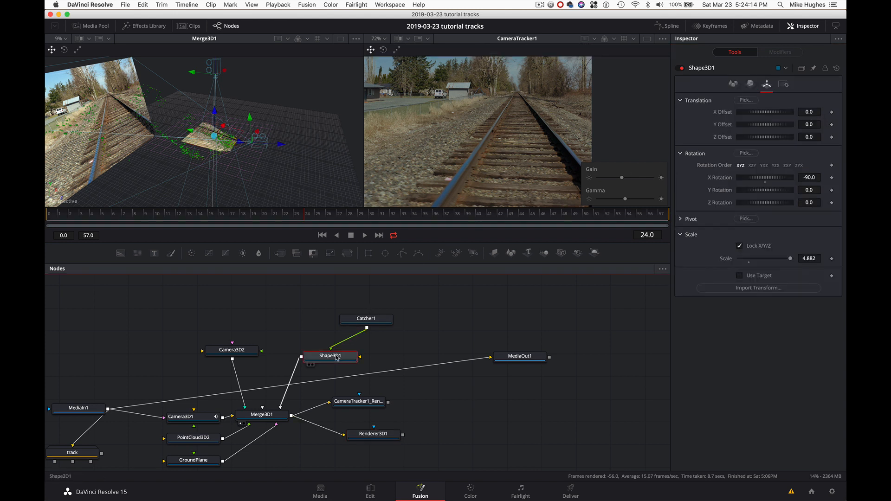
pyautogui.click(248, 351)
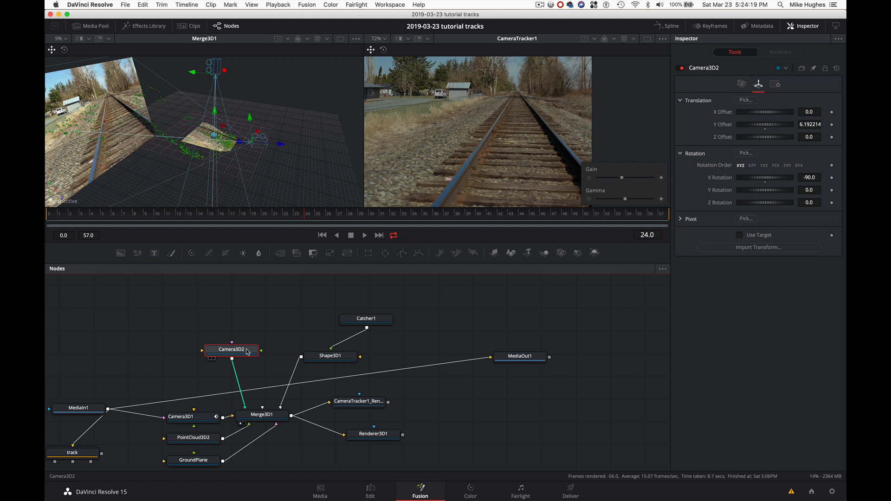
pyautogui.press('F2')
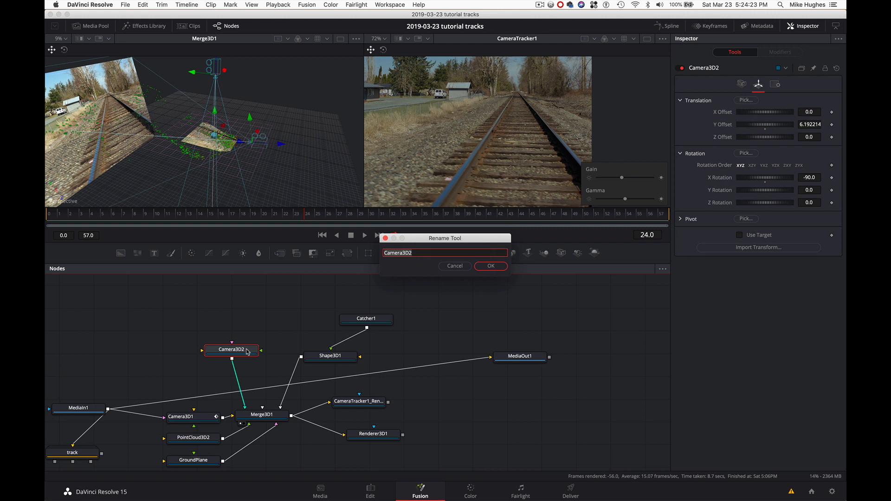
pyautogui.write('CamTop')
pyautogui.press('Return')
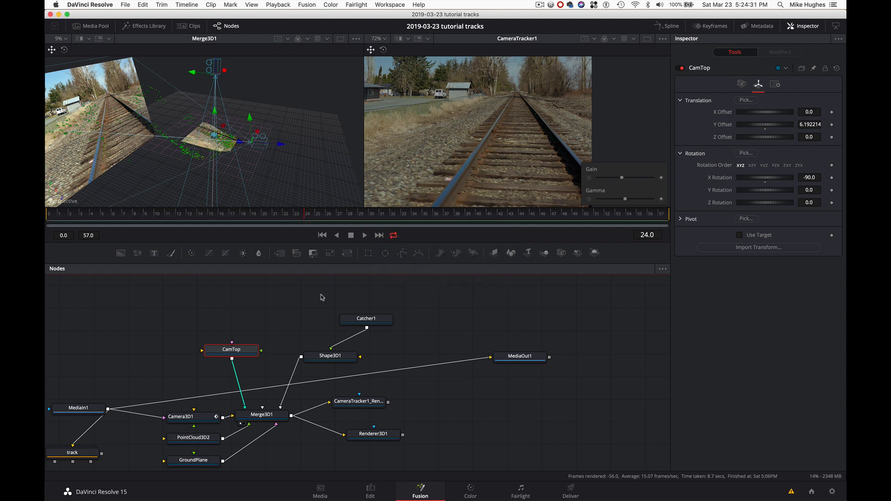
pyautogui.moveTo(242, 355); pyautogui.dragTo(249, 332)
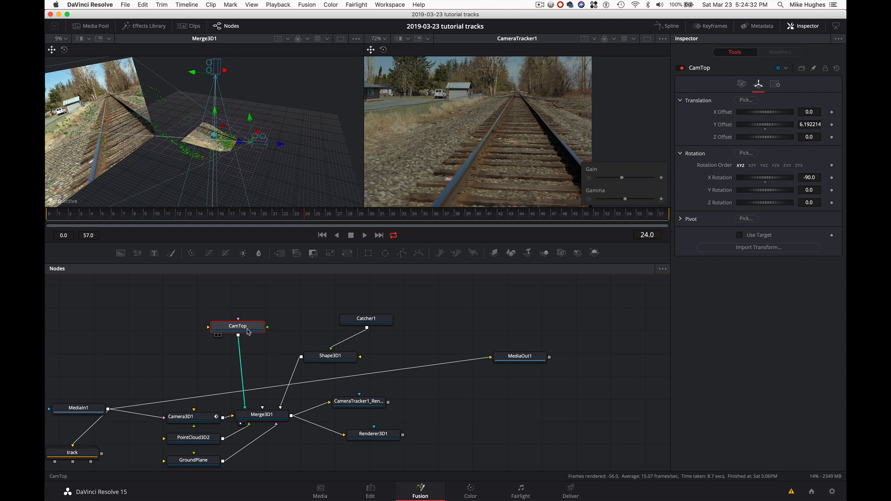
# - Check the lens settings of CamTop and display Renderer3D1 in the second viewer
pyautogui.keyDown('ctrl'); pyautogui.click(388, 435); pyautogui.keyUp('ctrl')
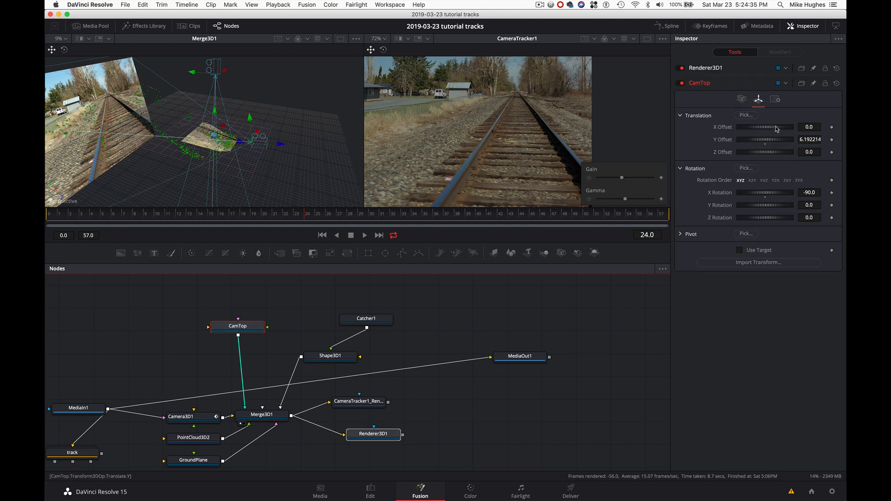
pyautogui.click(742, 99)
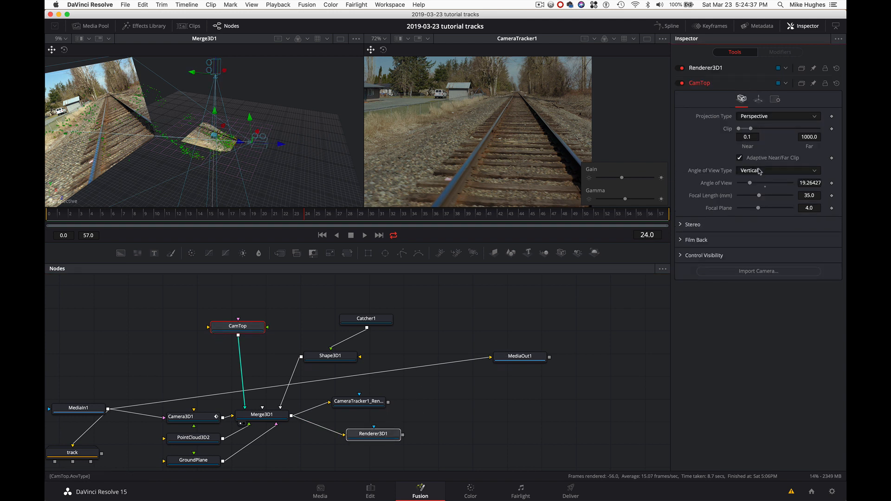
pyautogui.moveTo(390, 435); pyautogui.dragTo(395, 443)
pyautogui.click(403, 419)
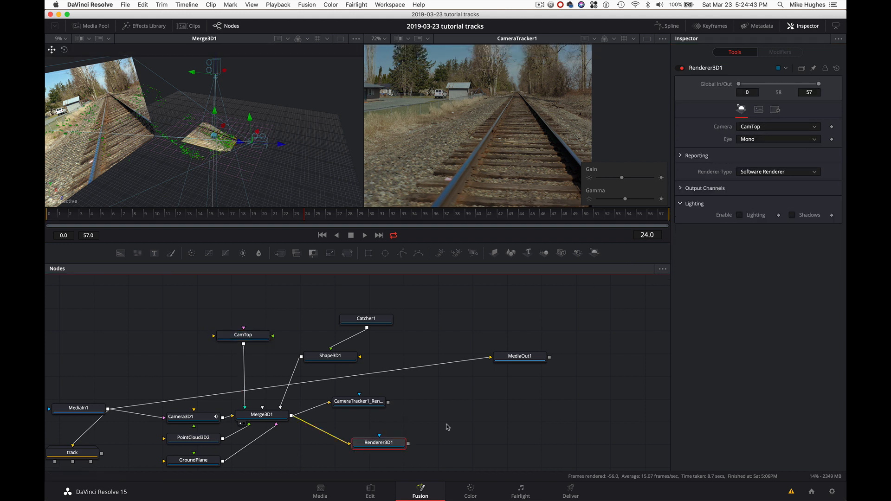
pyautogui.click(396, 446)
pyautogui.press('2')
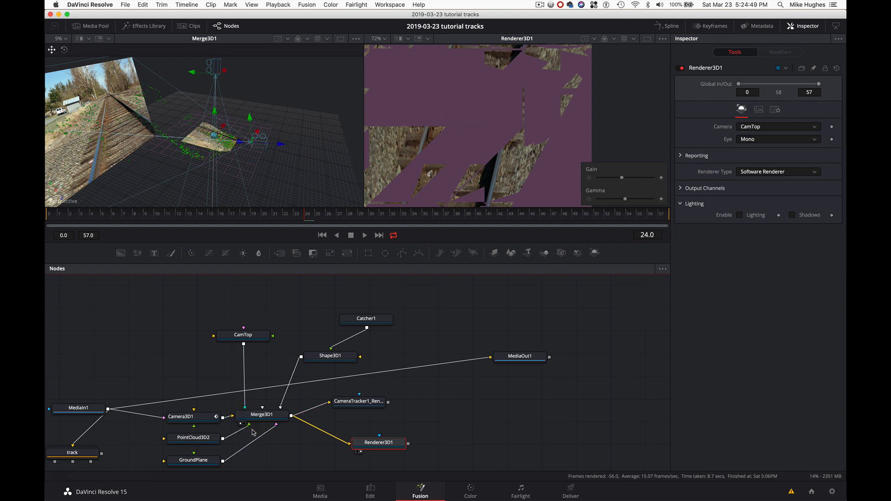
# - Disconnect GroundPlane from Merge3D1 and check the overhead render at several frames along the clip
pyautogui.click(271, 435)
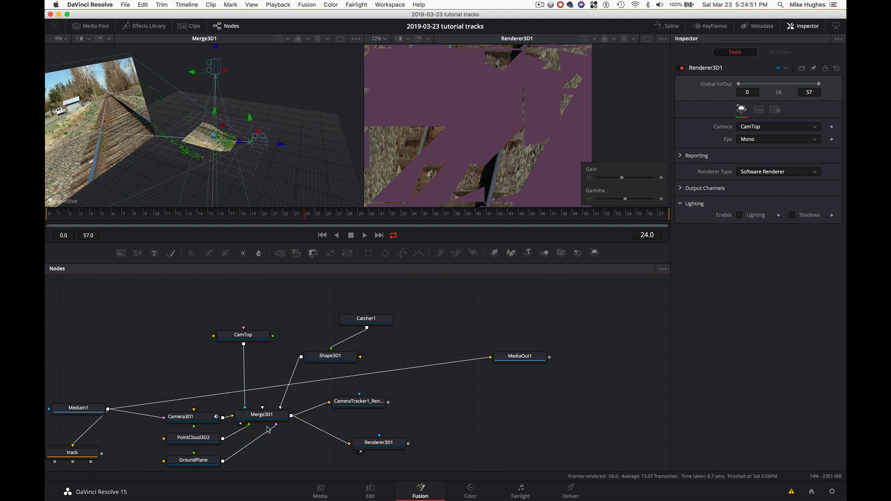
pyautogui.moveTo(270, 429); pyautogui.dragTo(272, 436)
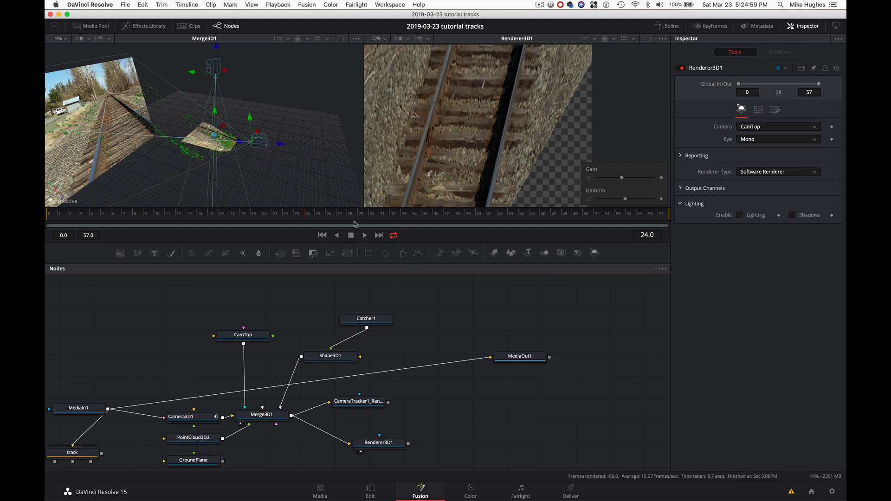
pyautogui.moveTo(340, 219); pyautogui.dragTo(221, 220)
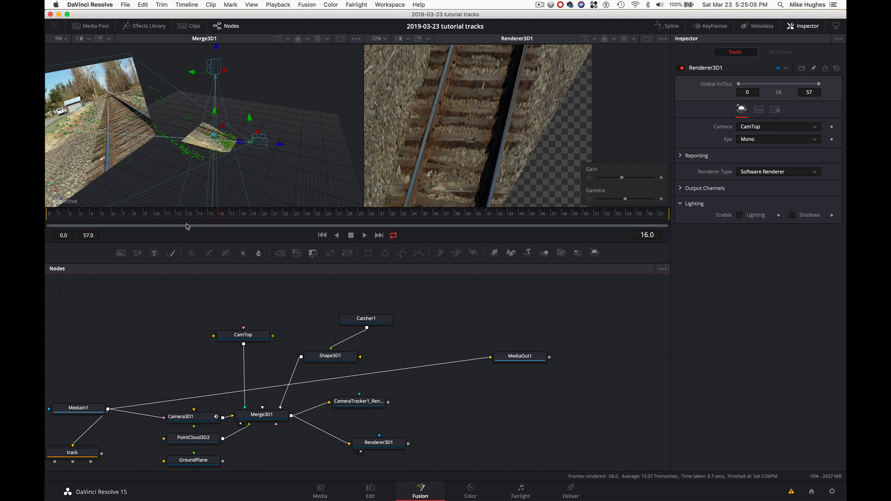
pyautogui.moveTo(193, 220); pyautogui.dragTo(297, 233)
pyautogui.click(364, 236)
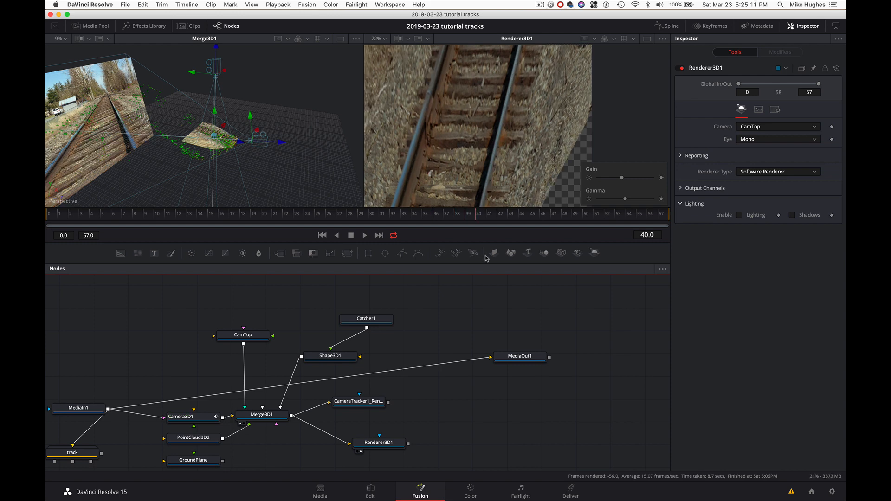
# - Raise the overhead camera higher above the ground plane in the 3D view so it covers more of the track
pyautogui.hscroll(5, 303, 98)
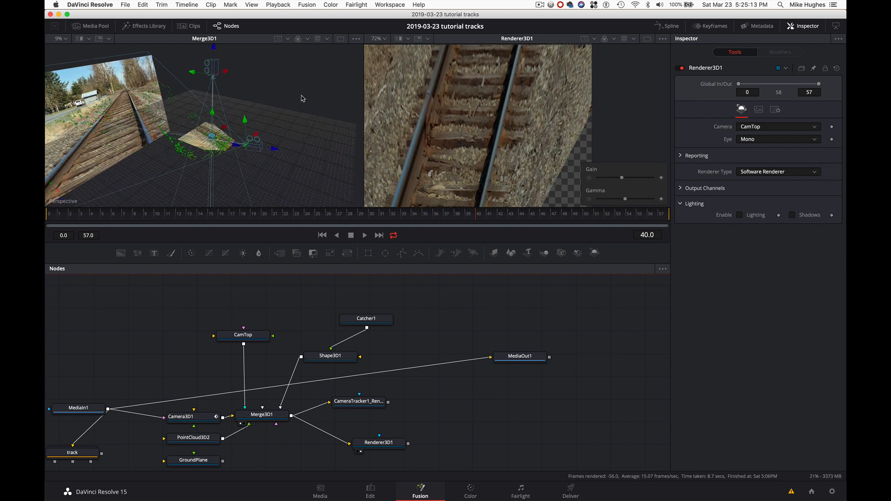
pyautogui.scroll(-8, 240, 62)
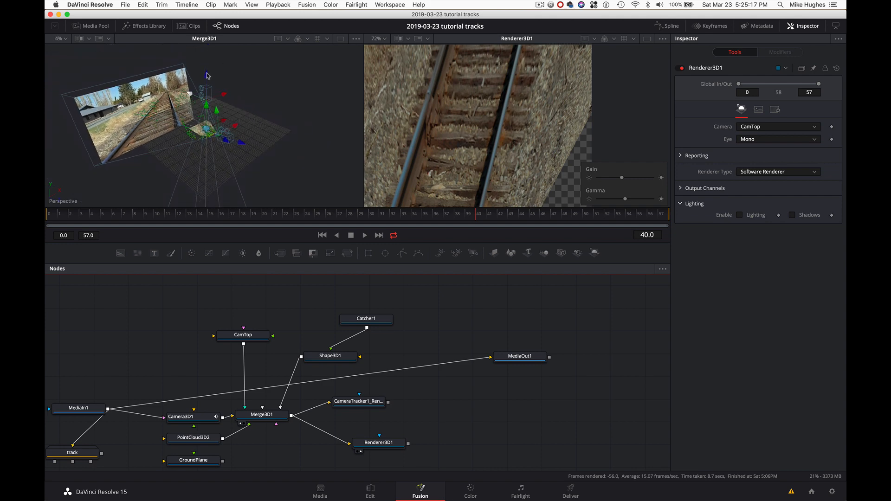
pyautogui.moveTo(207, 76); pyautogui.dragTo(219, 48)
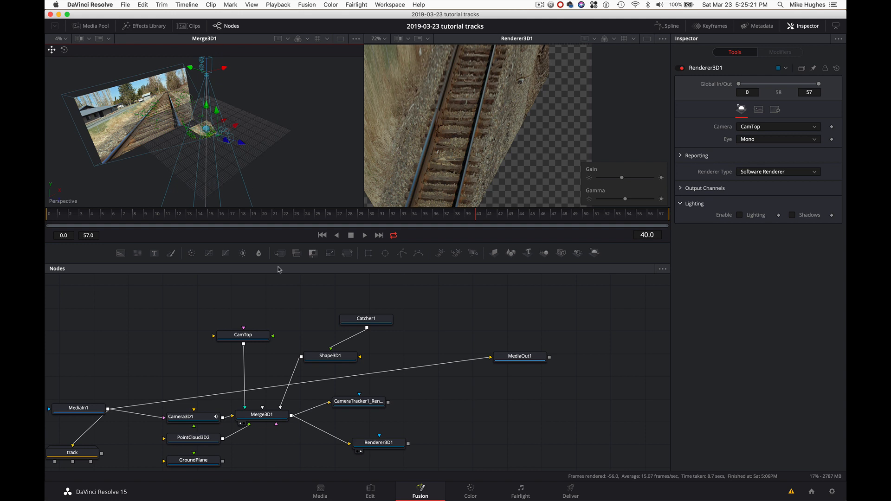
# - Unlock the uniform scale of Shape3D1 and set its Y Scale to 4.449
pyautogui.click(321, 354)
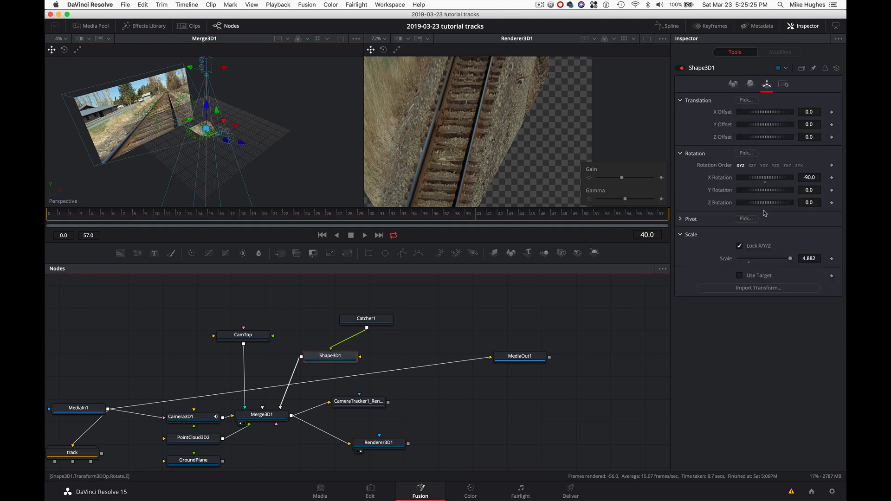
pyautogui.click(740, 246)
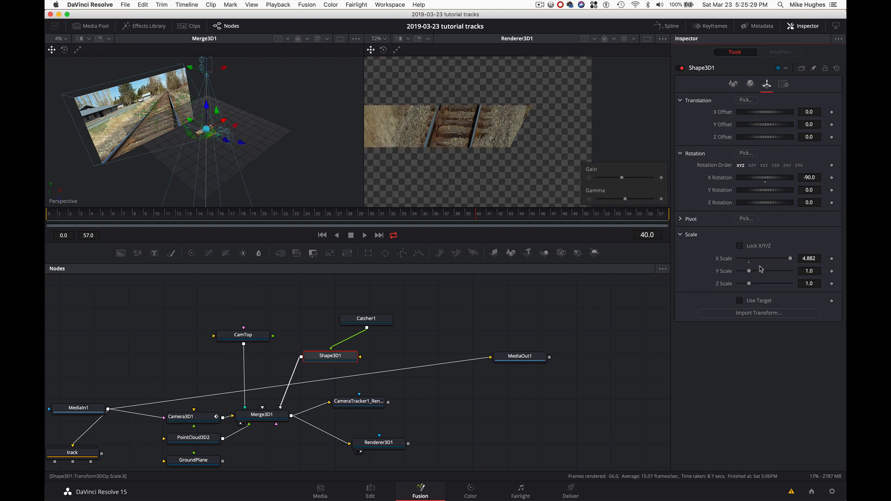
pyautogui.moveTo(748, 273); pyautogui.dragTo(786, 275)
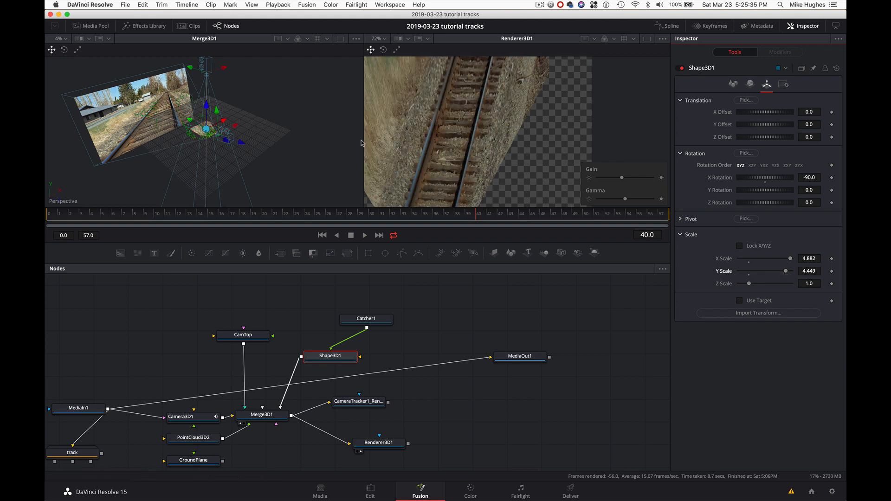
# - Move the overhead camera slightly forward along the track, toward the image plane, in the 3D view
pyautogui.scroll(-5, 176, 177)
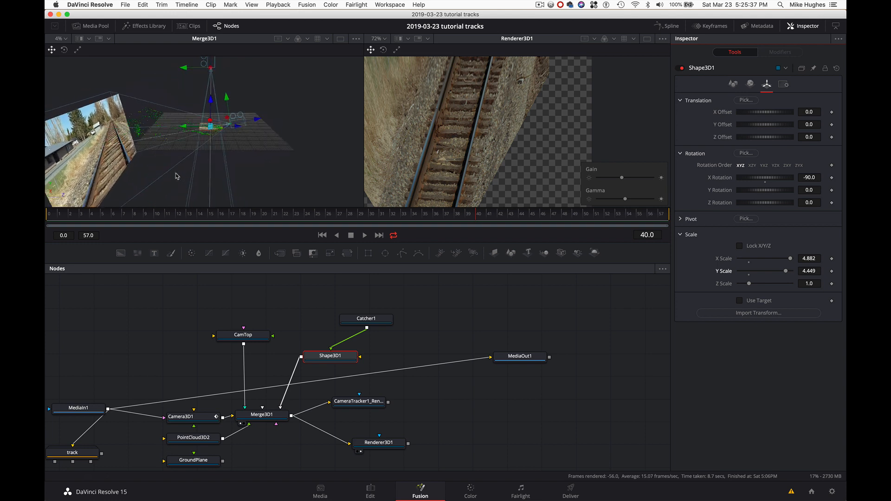
pyautogui.scroll(5, 176, 176)
pyautogui.hscroll(5, 176, 176)
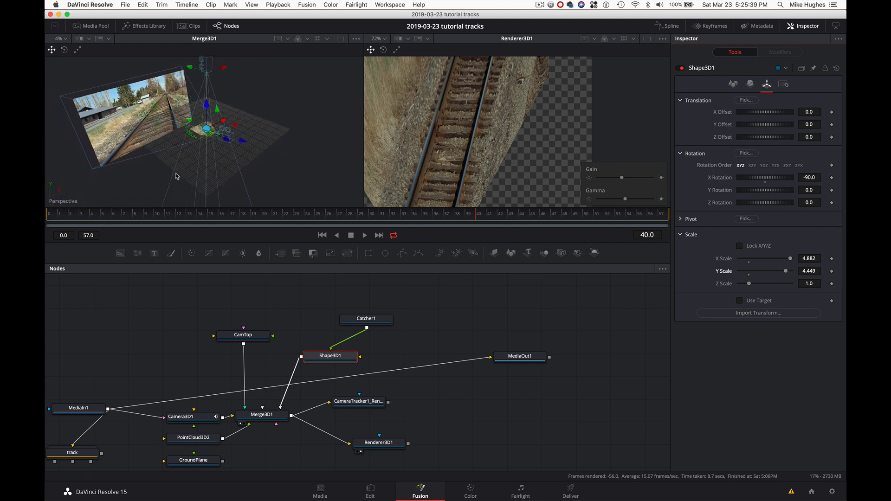
pyautogui.hscroll(3, 273, 153)
pyautogui.scroll(3, 273, 152)
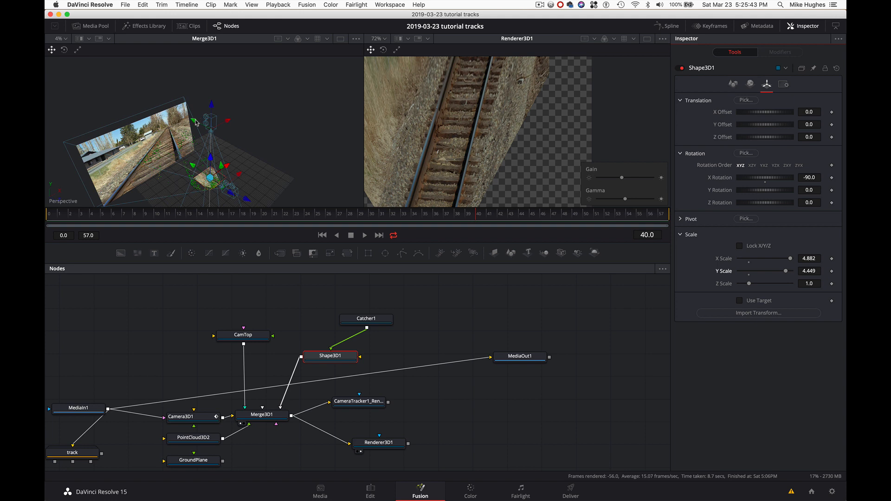
pyautogui.moveTo(196, 123); pyautogui.dragTo(191, 119)
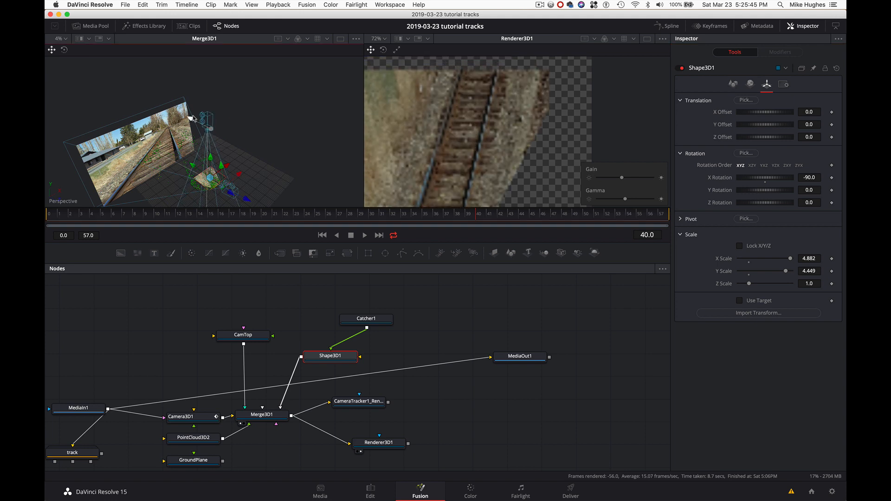
# - Set the Y Scale of Shape3D1 to 14.33 and check the projected track coverage at frame 10
pyautogui.click(805, 271)
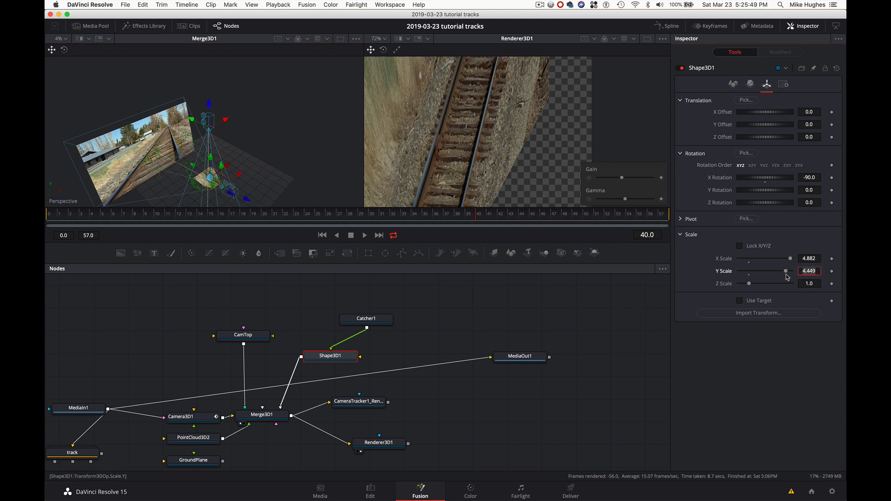
pyautogui.moveTo(787, 274); pyautogui.dragTo(790, 274)
pyautogui.press('Tab')
pyautogui.moveTo(770, 272); pyautogui.dragTo(768, 272)
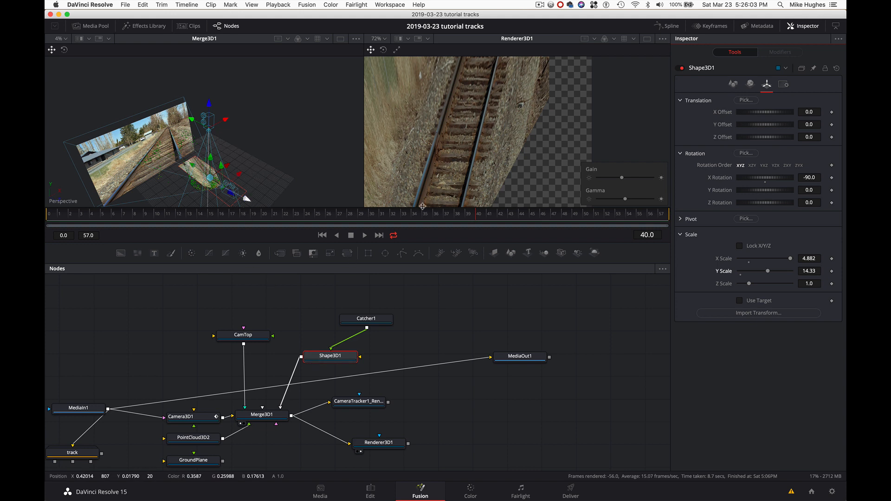
pyautogui.moveTo(260, 213); pyautogui.dragTo(156, 228)
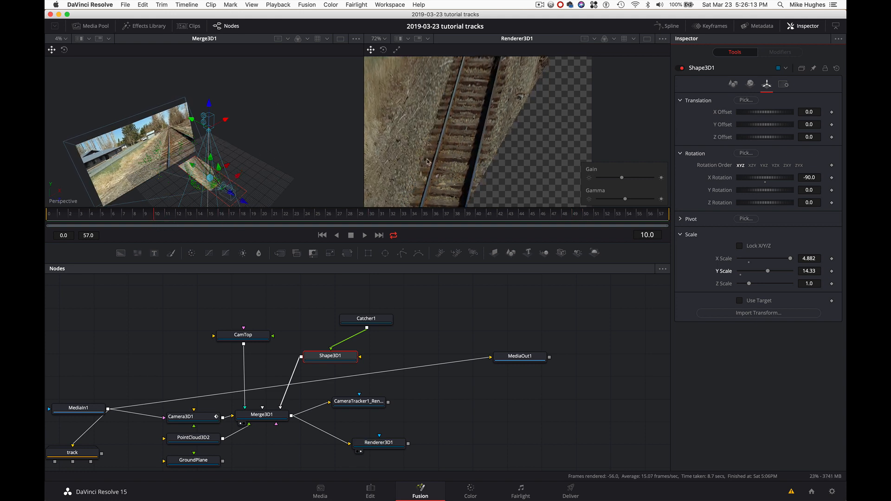
pyautogui.hscroll(5, 281, 165)
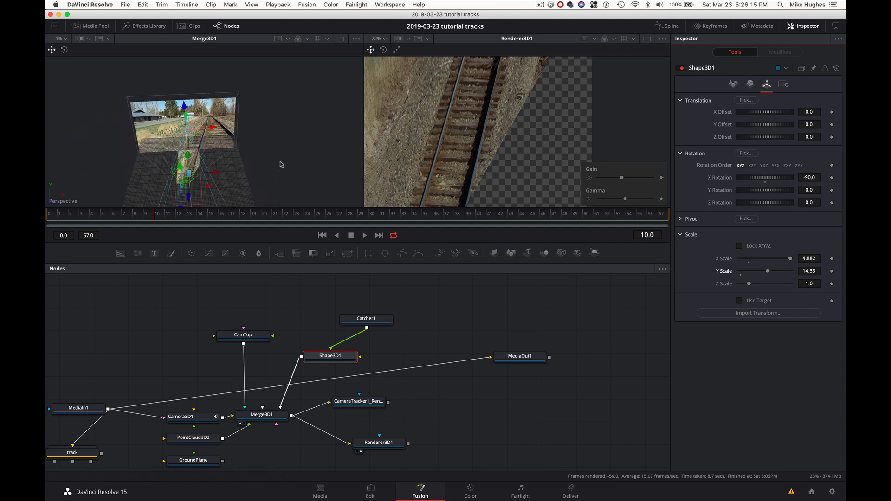
pyautogui.scroll(-5, 281, 165)
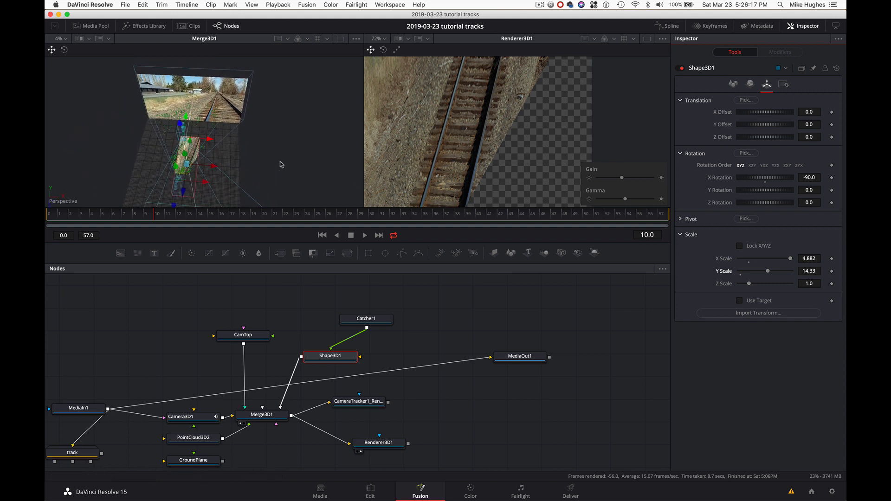
pyautogui.scroll(1, 281, 165)
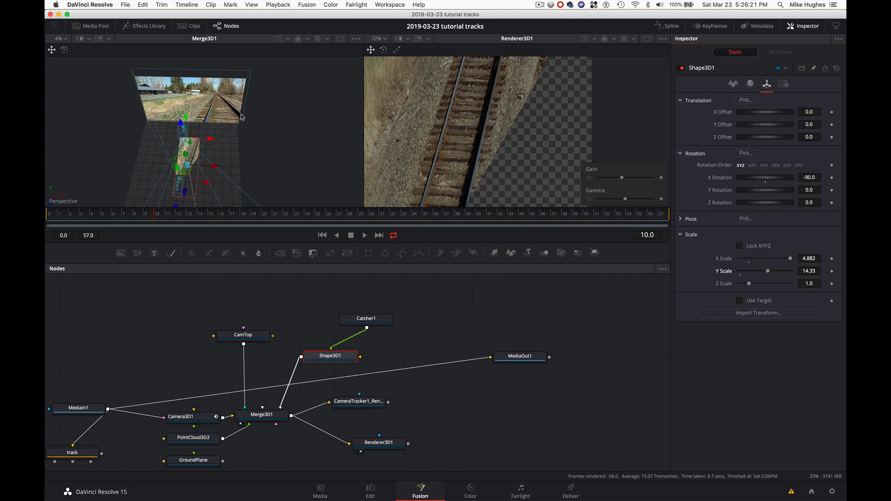
pyautogui.scroll(5, 271, 158)
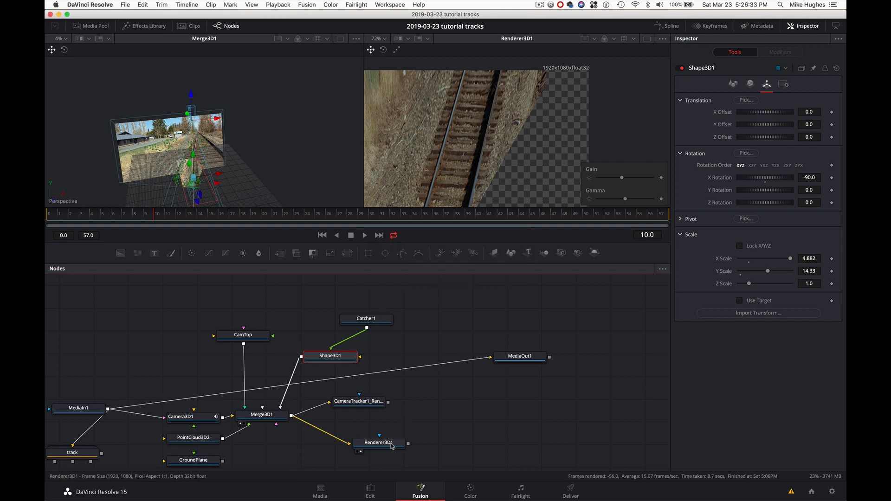
# - Rename the Shape3D1 node to RndTopView
pyautogui.moveTo(392, 446); pyautogui.dragTo(395, 440)
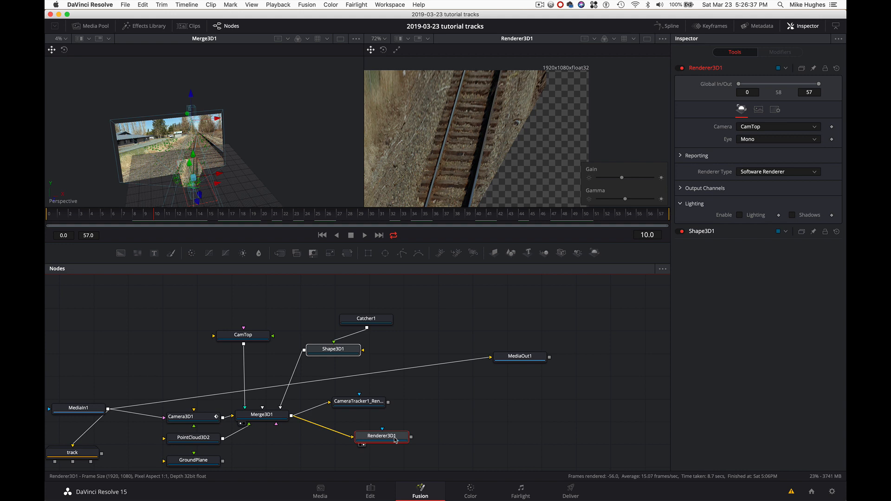
pyautogui.press('F2')
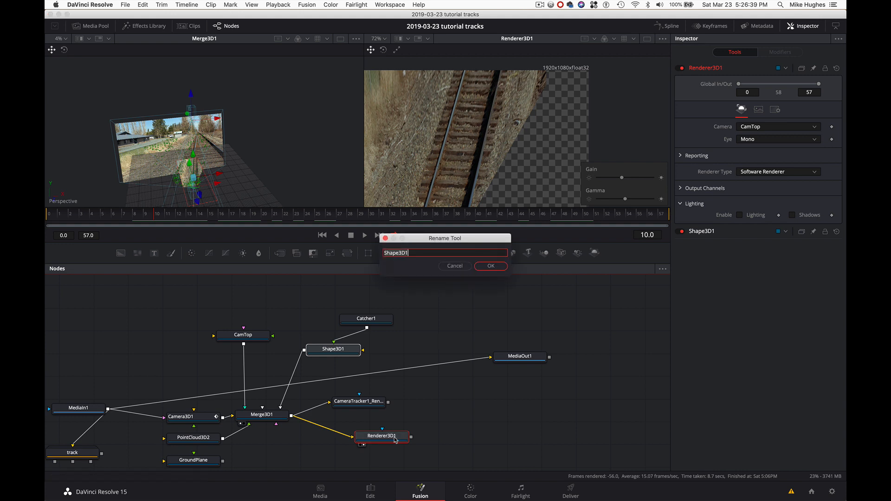
pyautogui.write('RndTopView')
pyautogui.press('Return')
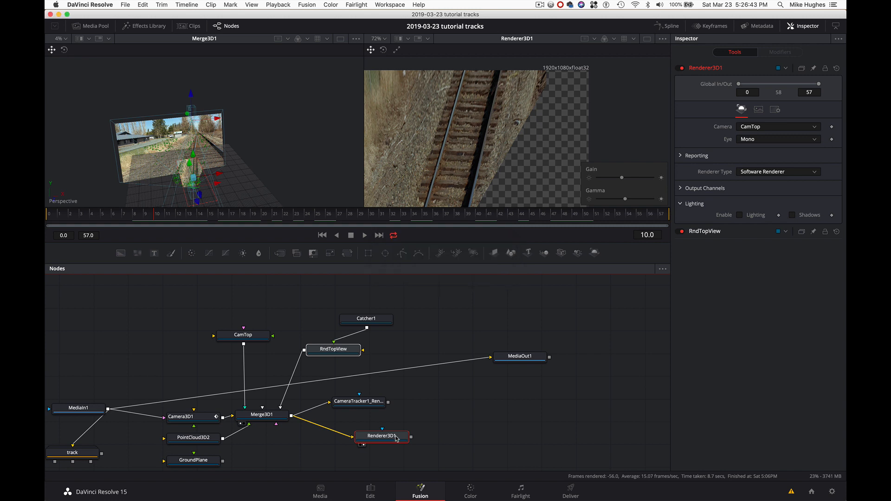
# - Add a Paint node after Renderer3D1 and place it slightly above and beyond the renderer in the node graph
pyautogui.moveTo(397, 439); pyautogui.dragTo(399, 436)
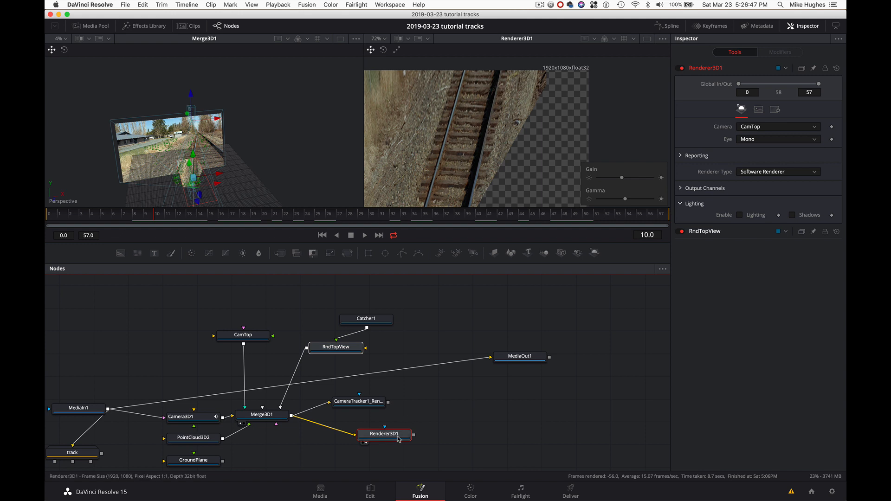
pyautogui.hotkey('shift', 'space')
pyautogui.write('pain')
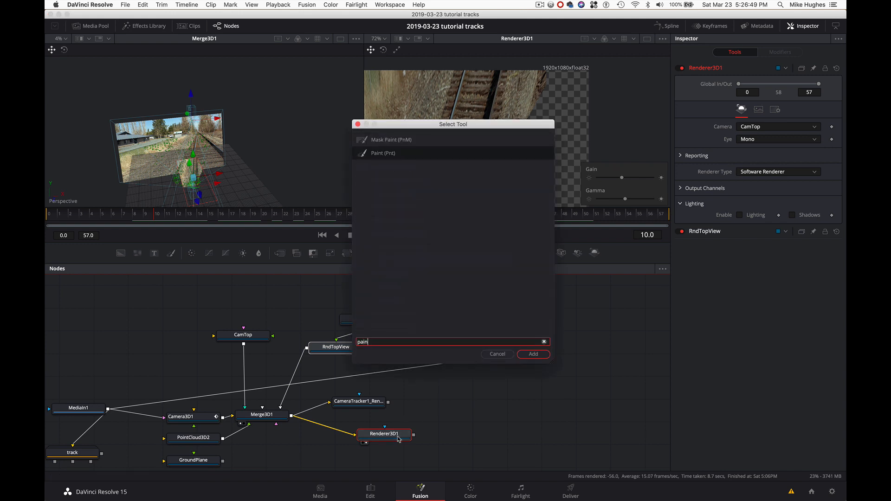
pyautogui.click(535, 354)
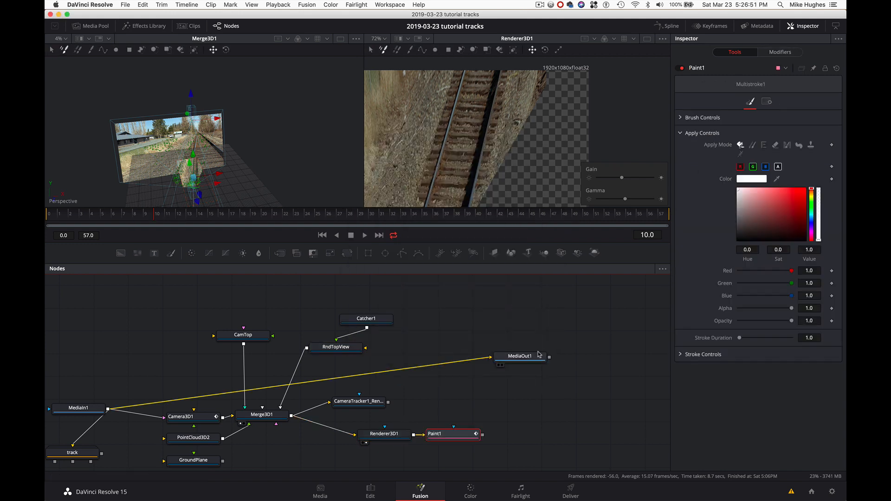
pyautogui.moveTo(462, 427)
pyautogui.mouseDown()
pyautogui.moveTo(480, 422)
pyautogui.moveTo(485, 401)
pyautogui.mouseUp()
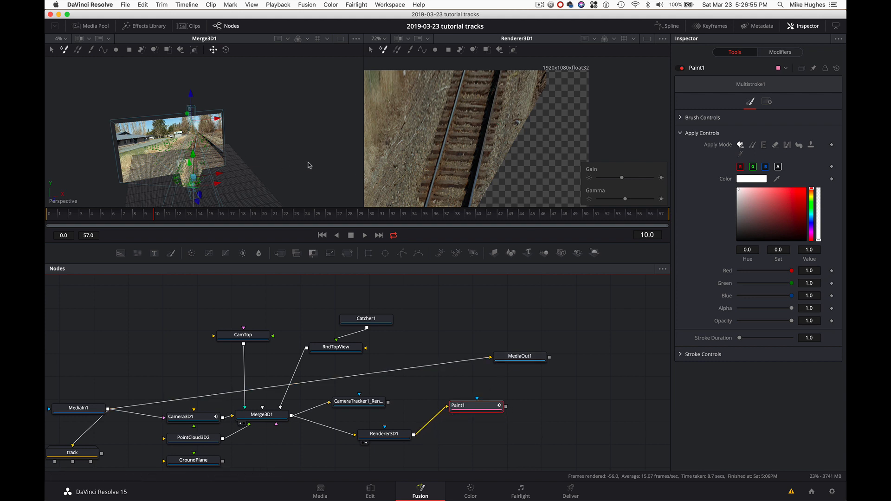
# - At frame 34, draw a two-point polyline paint stroke along the right-hand rail in the overhead render
pyautogui.moveTo(339, 221); pyautogui.dragTo(427, 222)
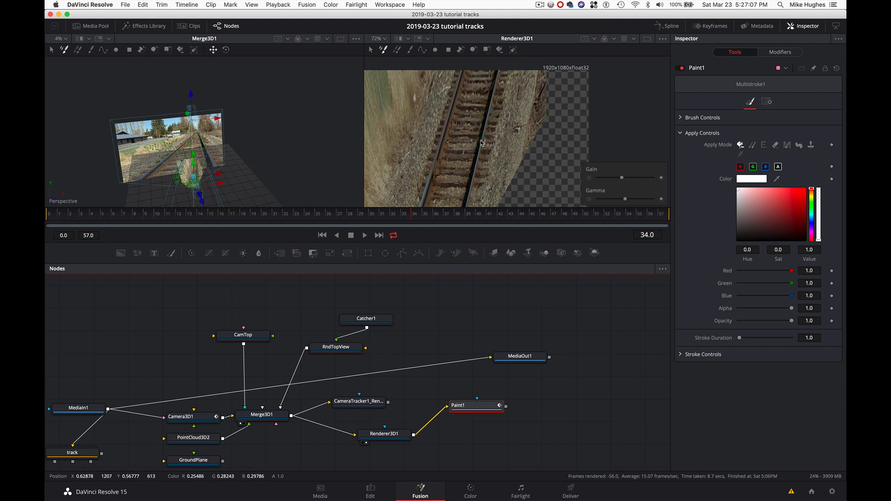
pyautogui.scroll(3, 482, 143)
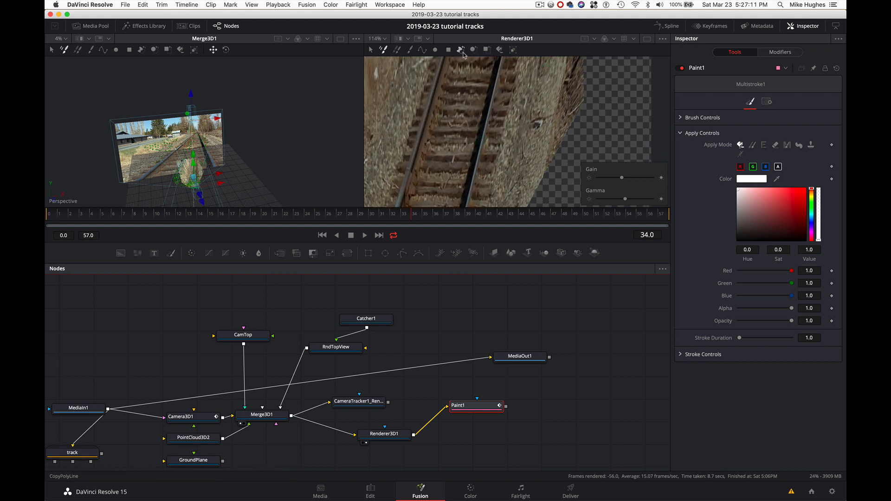
pyautogui.click(423, 50)
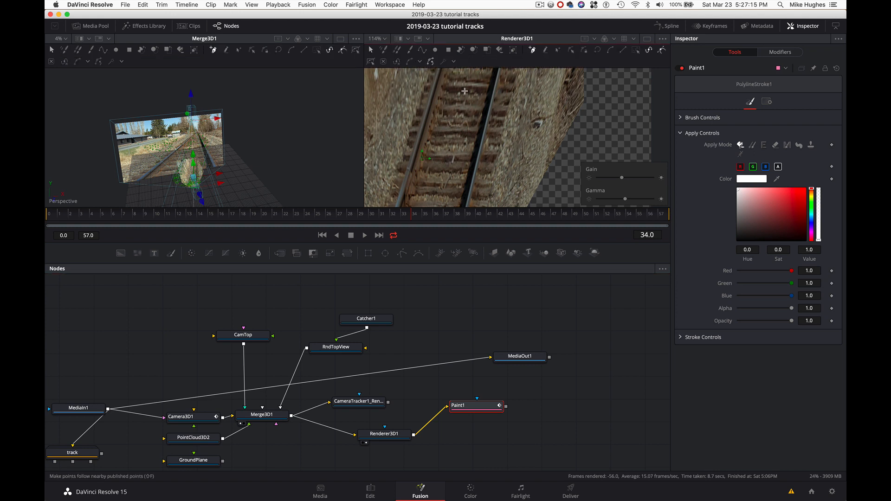
pyautogui.click(474, 174)
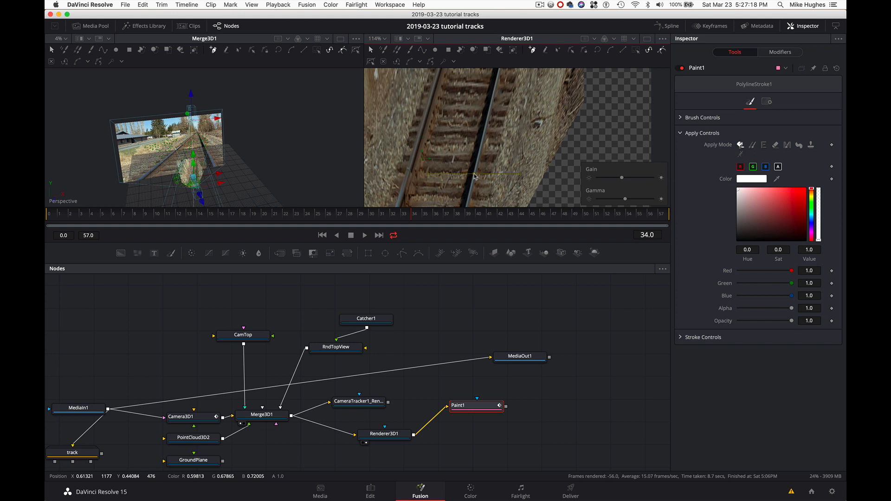
pyautogui.click(492, 95)
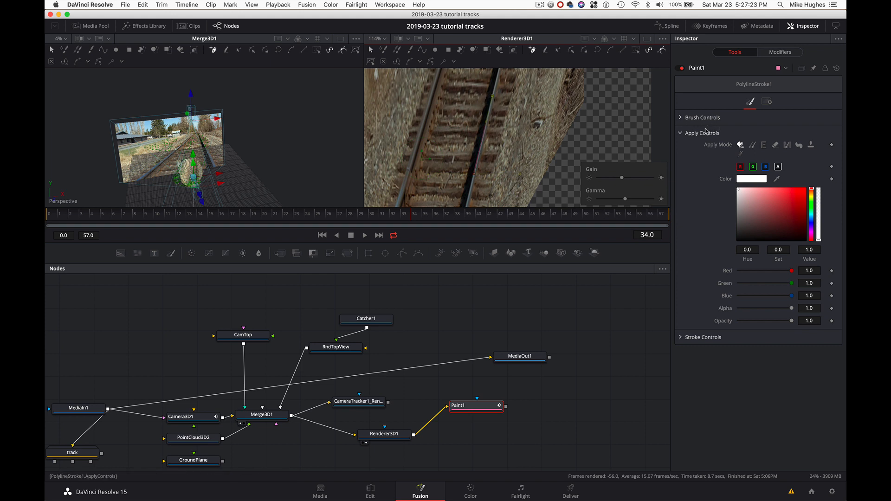
# - Switch the polyline stroke's apply mode to wire removal and increase its brush size to 0.0378
pyautogui.click(681, 118)
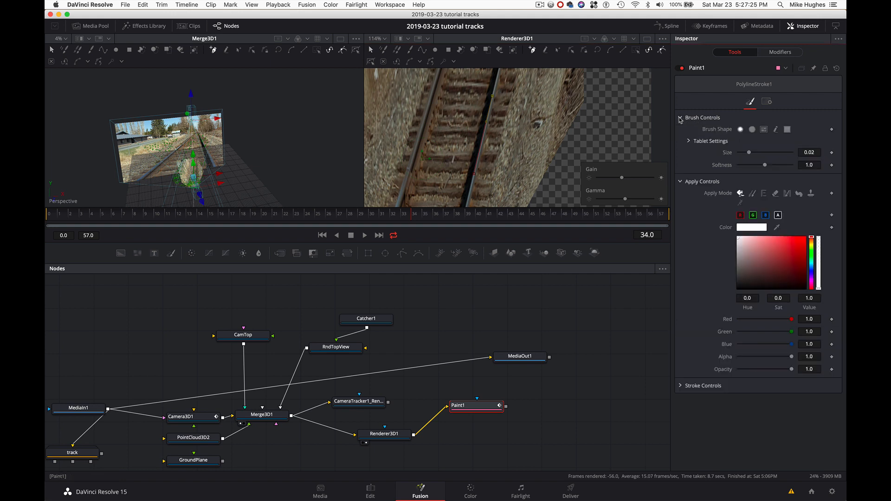
pyautogui.click(740, 203)
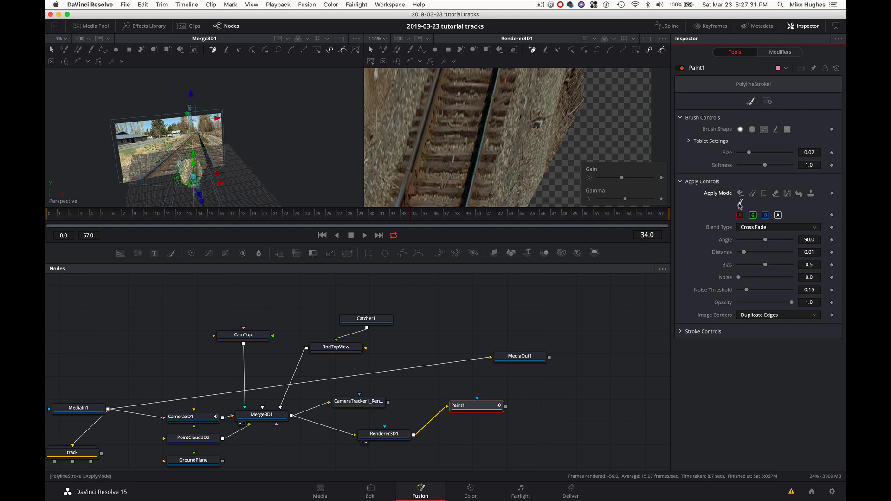
pyautogui.click(750, 152)
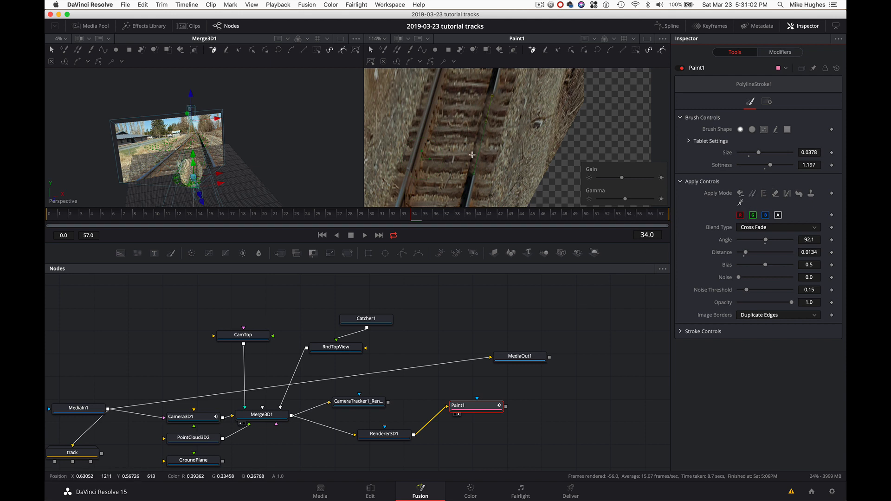
# - Toggle Paint1 off and on in the second viewer to check the removal, and set the stroke's brush size to 0.0409
pyautogui.click(481, 409)
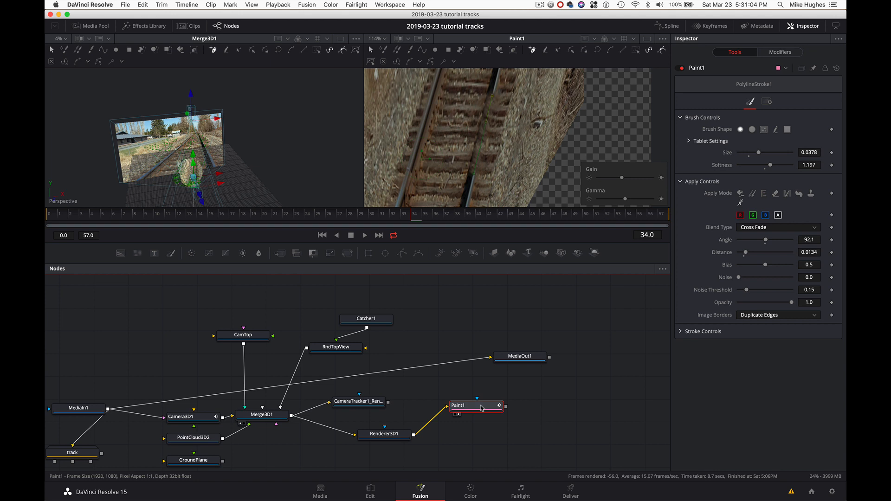
pyautogui.press('2')
pyautogui.press('2')
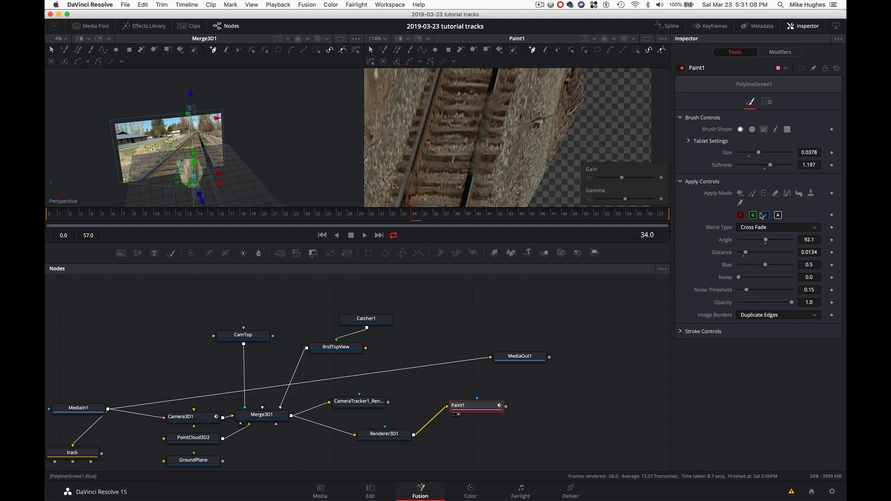
pyautogui.click(760, 155)
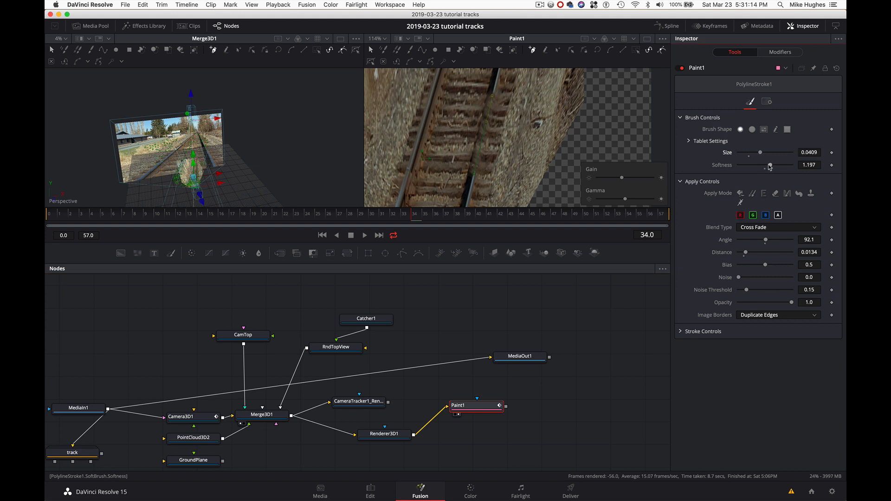
# - Set the wire removal stroke's softness to 1.339 and its distance to 0.0205
pyautogui.moveTo(770, 165); pyautogui.dragTo(772, 166)
pyautogui.moveTo(746, 253); pyautogui.dragTo(749, 254)
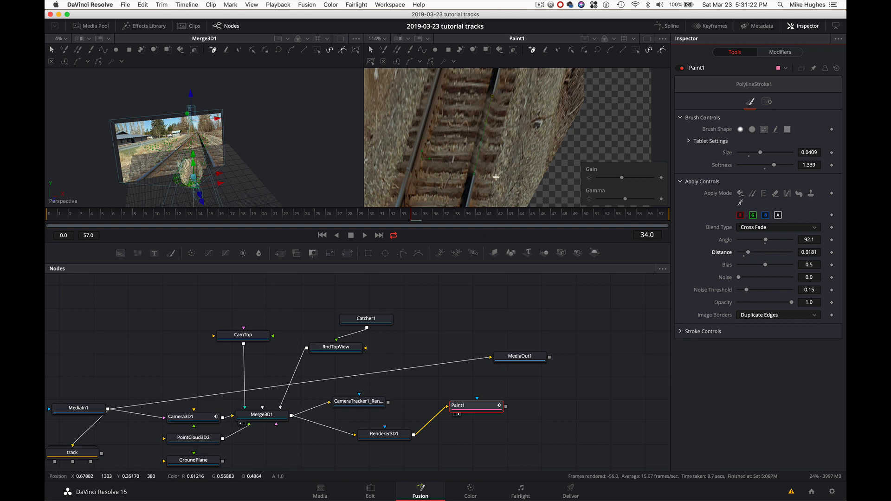
pyautogui.scroll(1, 494, 162)
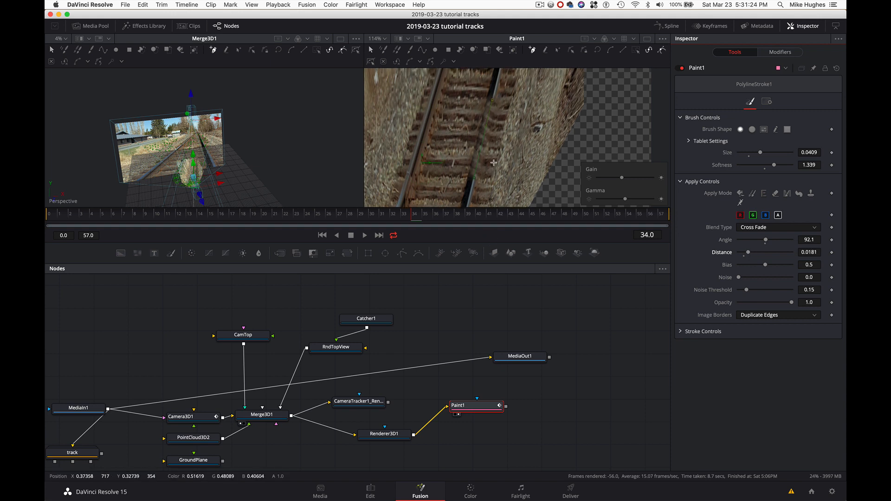
pyautogui.scroll(3, 494, 162)
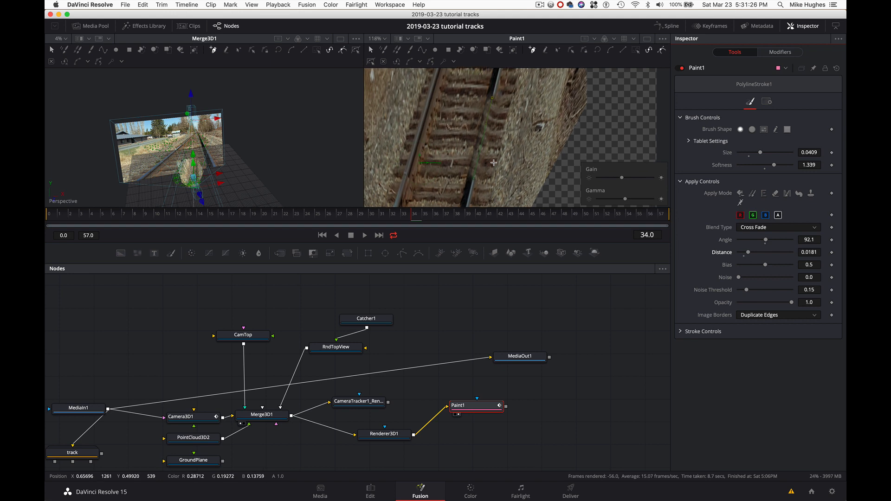
pyautogui.scroll(2, 494, 163)
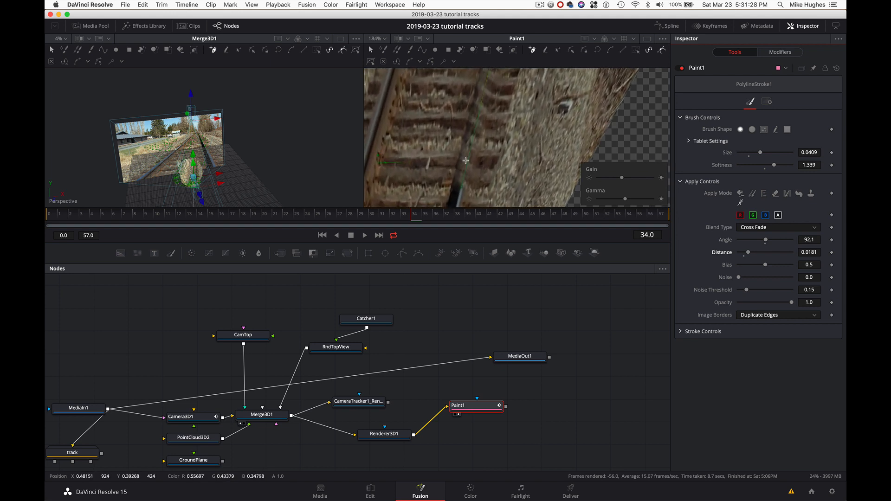
pyautogui.hscroll(-2, 494, 163)
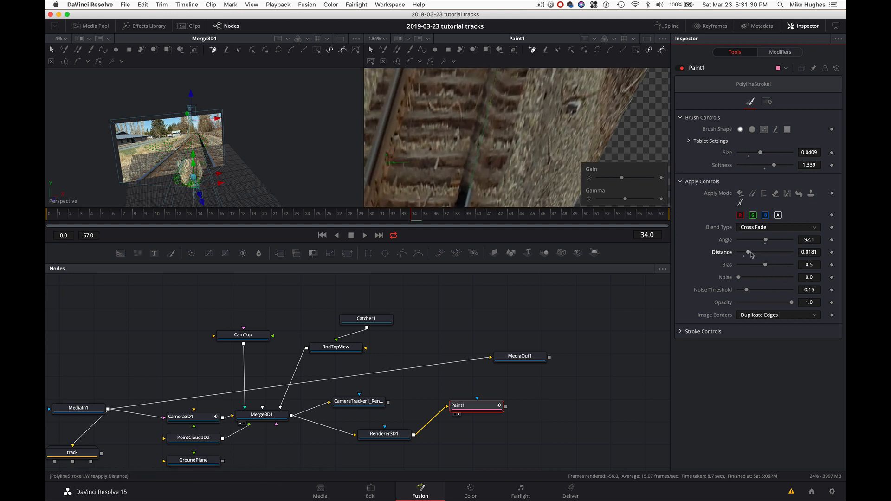
pyautogui.moveTo(748, 254); pyautogui.dragTo(751, 254)
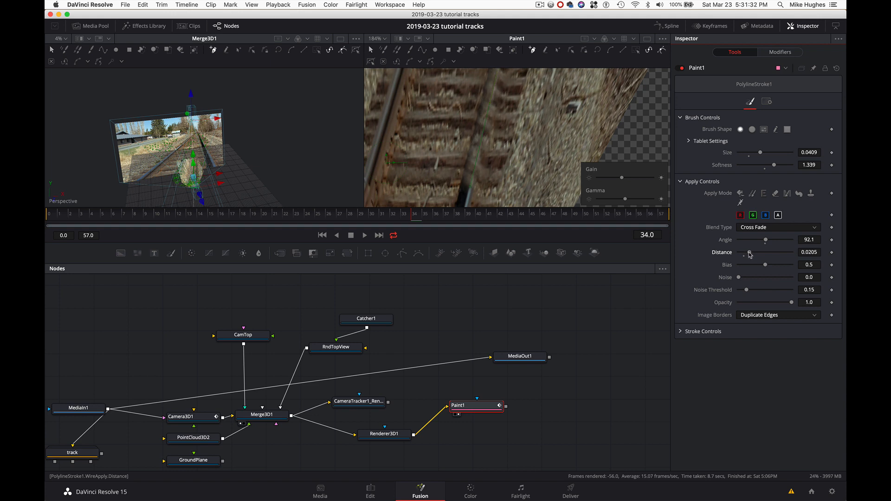
# - Adjust the lower and upper end points of the paint stroke along the right-hand rail
pyautogui.click(471, 187)
pyautogui.click(469, 187)
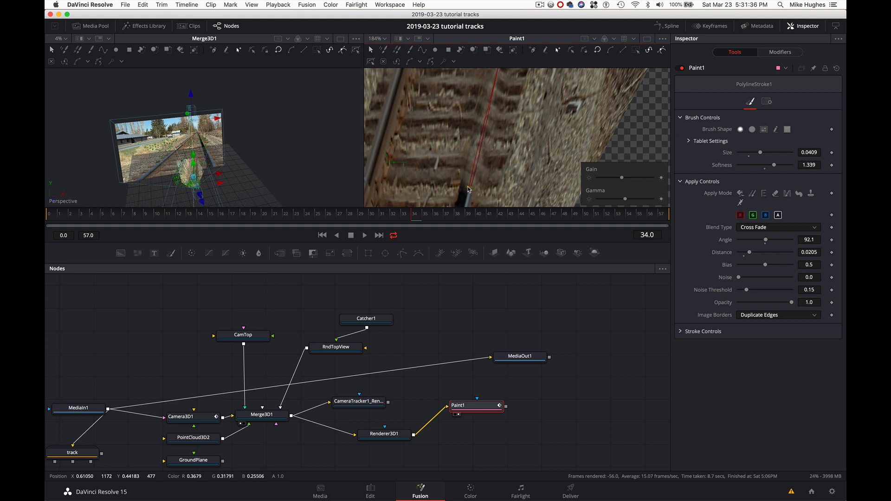
pyautogui.scroll(5, 480, 180)
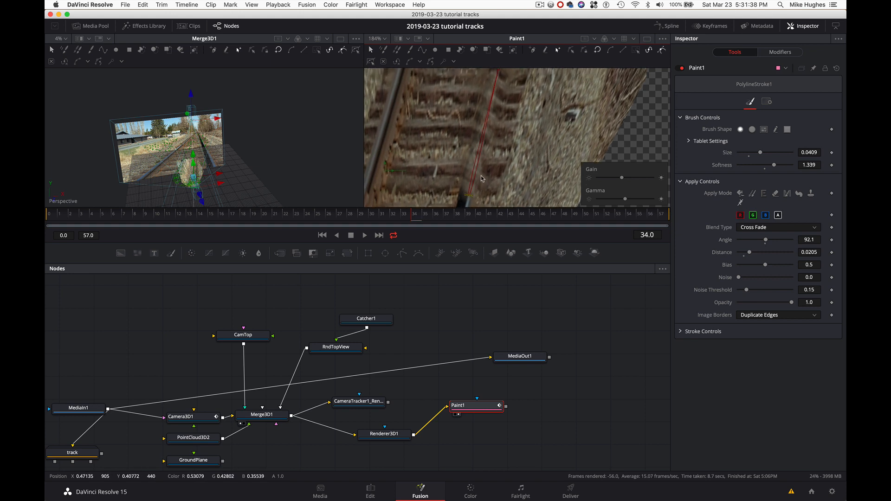
pyautogui.click(495, 96)
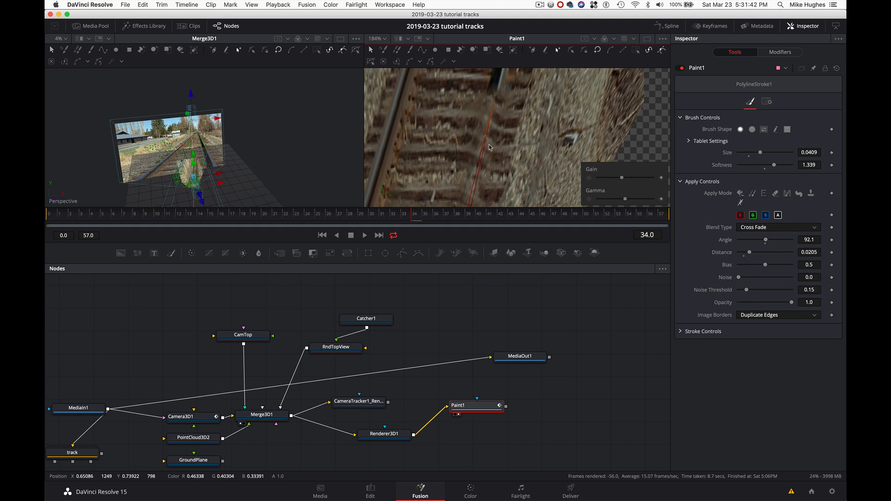
pyautogui.scroll(-5, 490, 147)
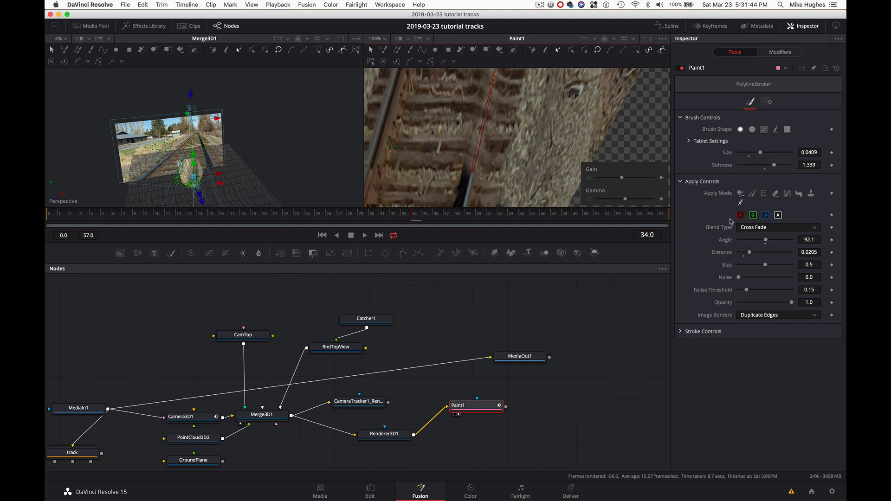
# - Set the stroke's angle to 78.0 and inspect the painted-out rail section
pyautogui.click(766, 241)
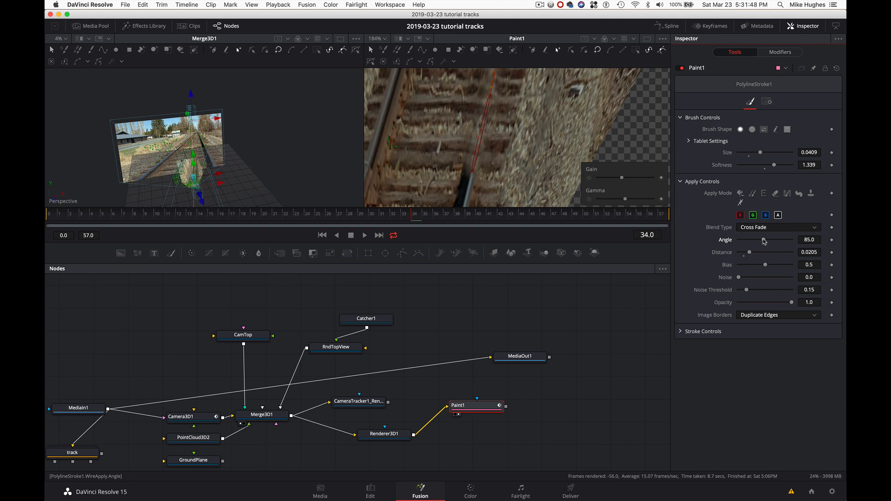
pyautogui.moveTo(762, 238); pyautogui.dragTo(761, 240)
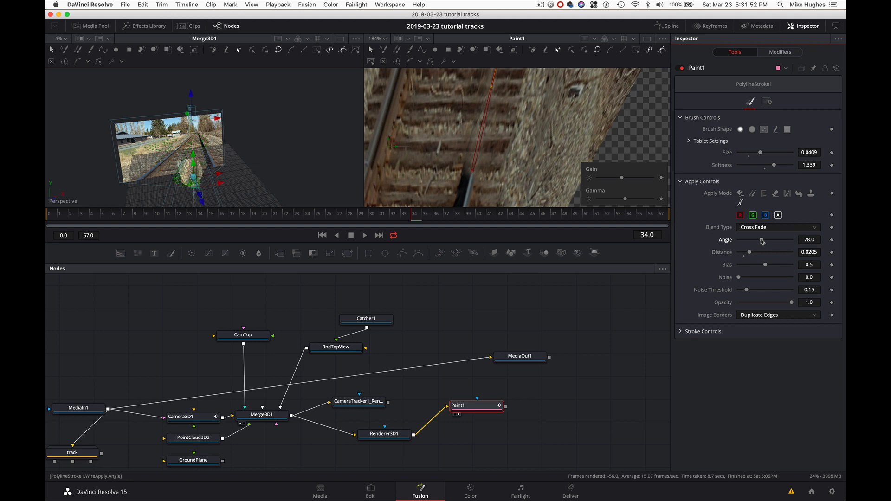
pyautogui.scroll(3, 543, 171)
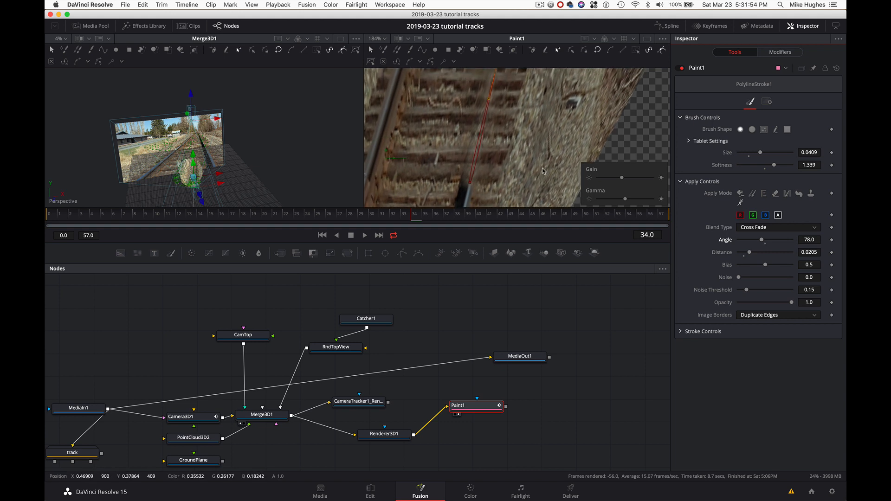
pyautogui.scroll(3, 543, 171)
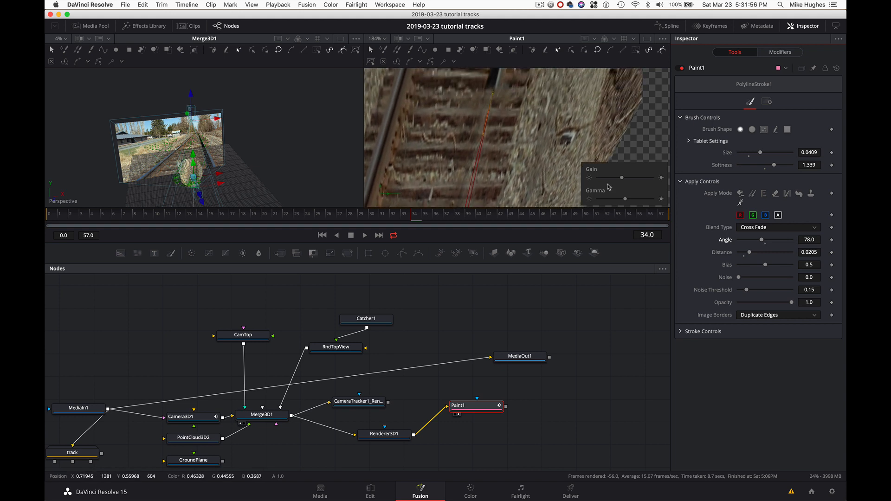
pyautogui.scroll(-6, 496, 137)
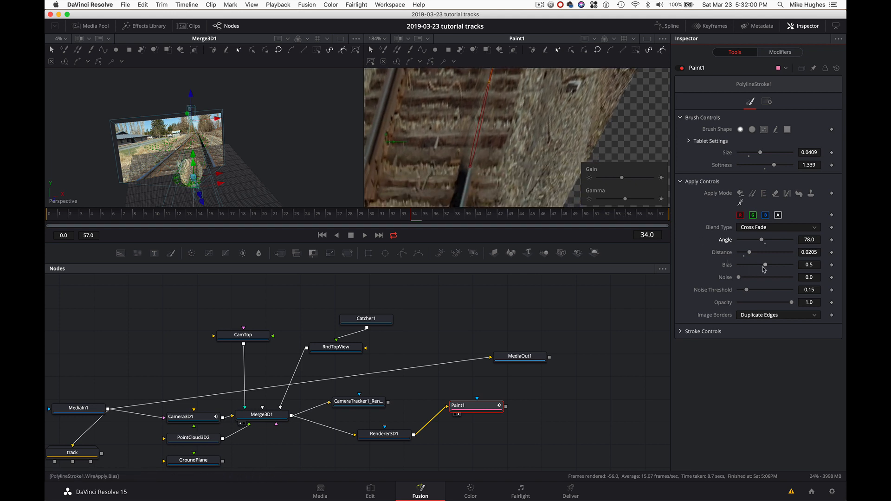
# - Set the stroke's bias to 0.646 and noise to 0.165, and inspect the result along the track
pyautogui.moveTo(766, 264); pyautogui.dragTo(746, 279)
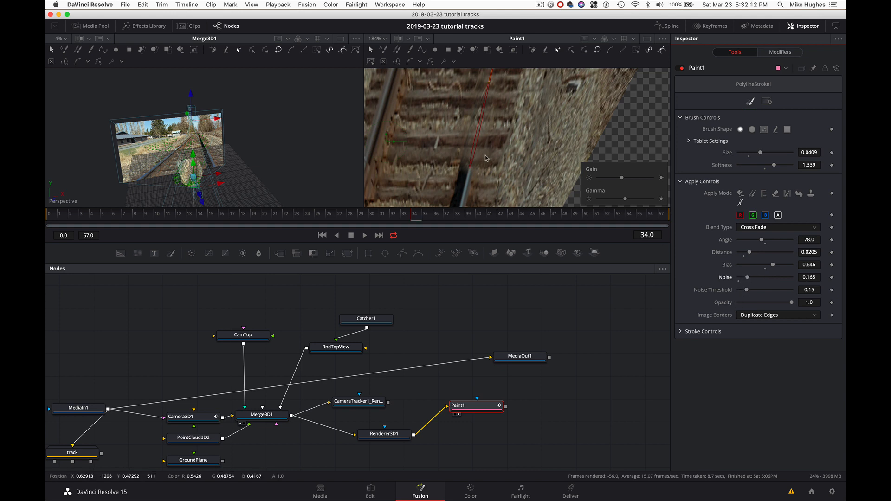
pyautogui.scroll(5, 502, 150)
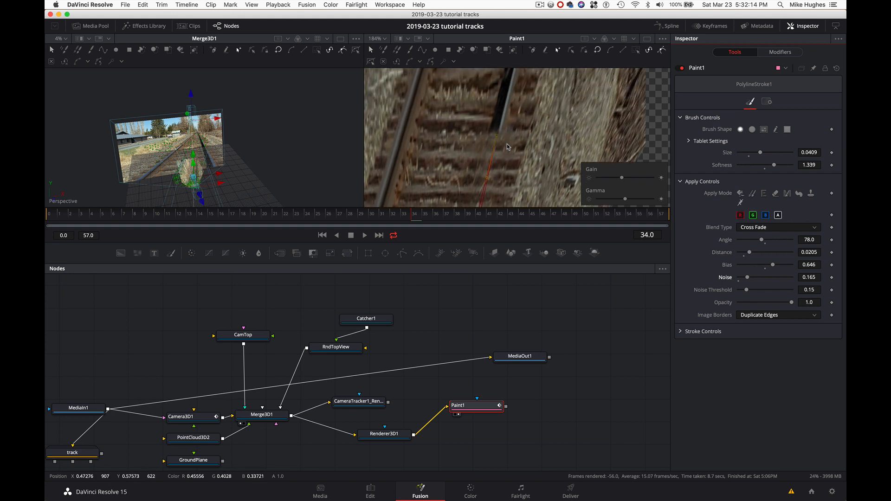
pyautogui.scroll(-4, 507, 147)
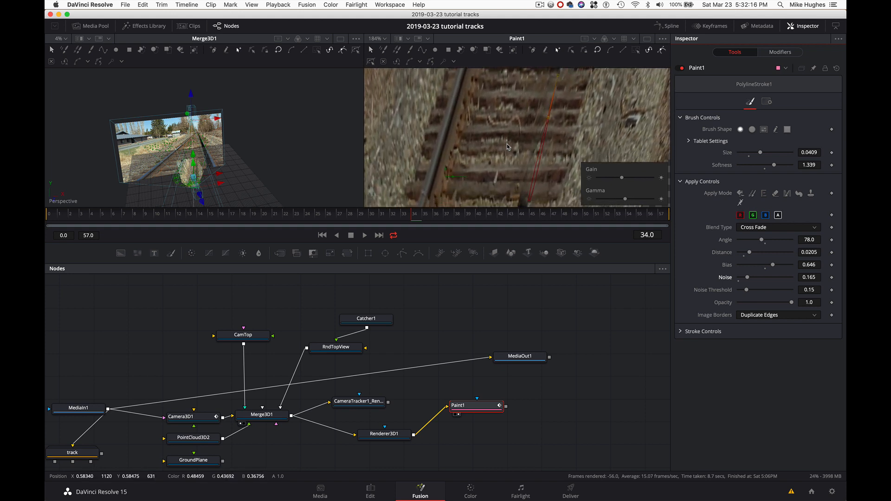
pyautogui.scroll(-4, 507, 147)
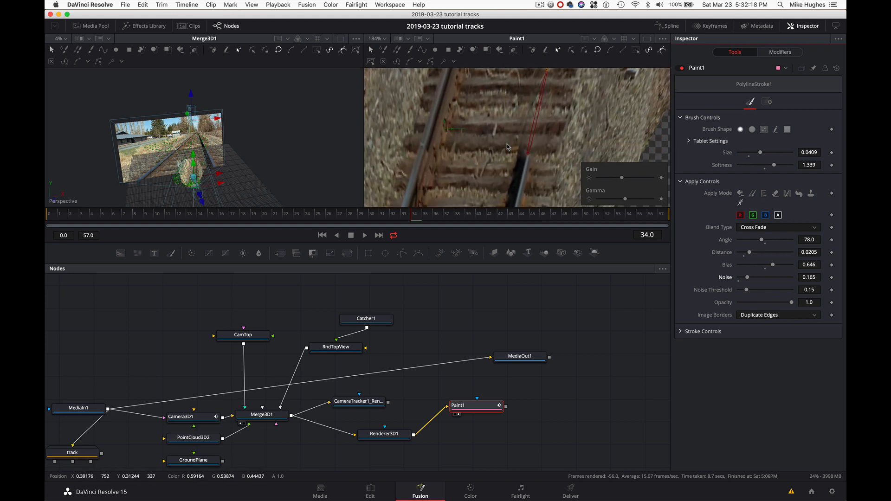
pyautogui.scroll(3, 507, 147)
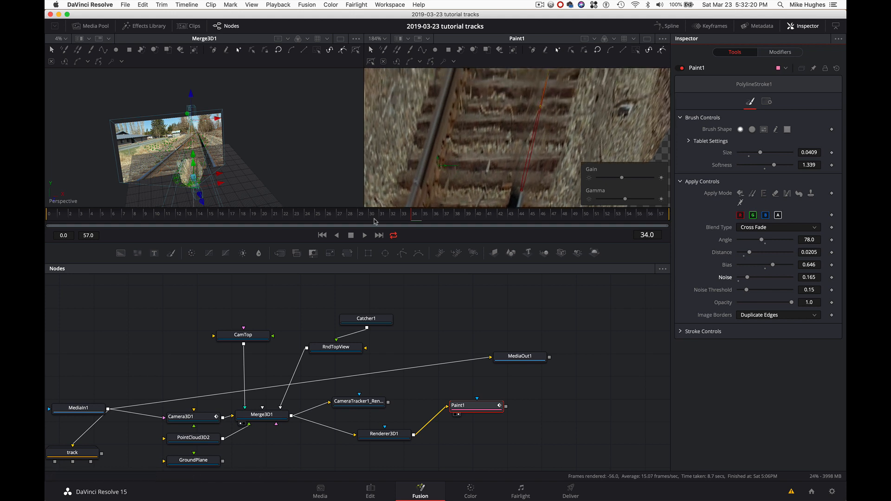
# - Scrub back and forth through the shot to check how the stroke covers the rail, ending at frame 51
pyautogui.moveTo(388, 221)
pyautogui.mouseDown()
pyautogui.moveTo(180, 213)
pyautogui.moveTo(517, 241)
pyautogui.moveTo(557, 238)
pyautogui.moveTo(578, 215)
pyautogui.mouseUp()
pyautogui.moveTo(599, 215); pyautogui.dragTo(438, 212)
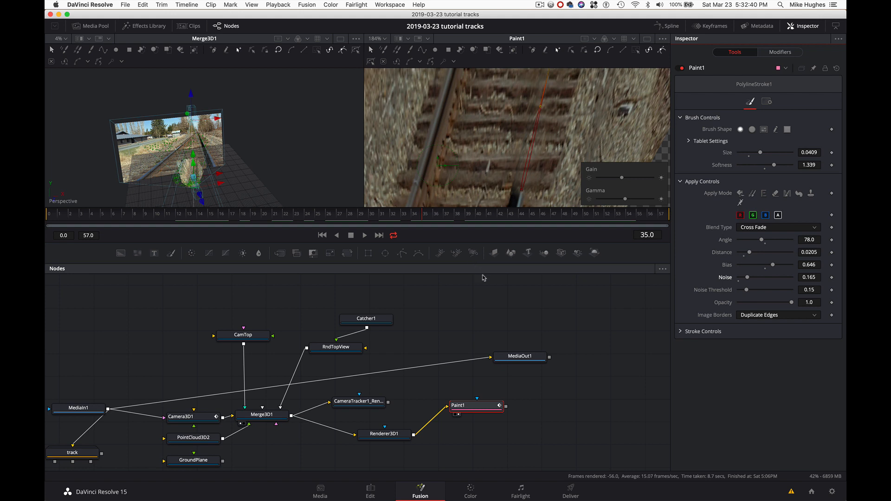
pyautogui.moveTo(487, 215); pyautogui.dragTo(603, 221)
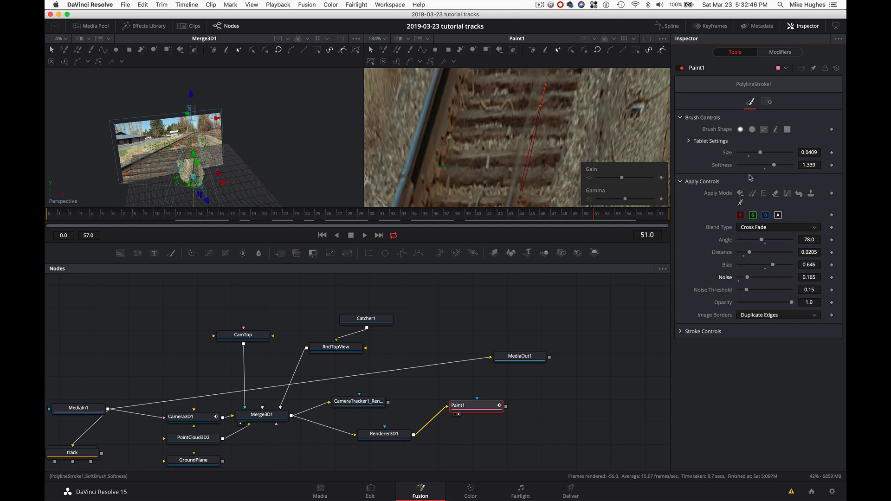
# - Expand the Stroke Controls and check the stroke's shape animation options at frame 9
pyautogui.click(681, 332)
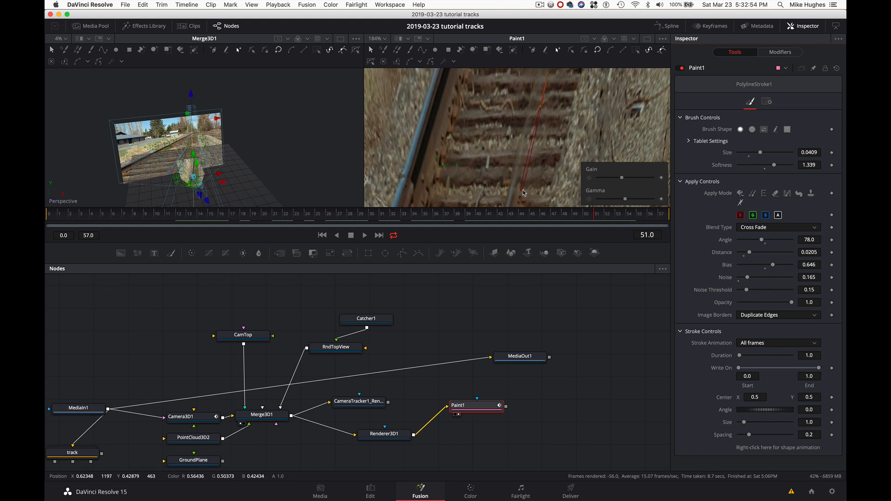
pyautogui.moveTo(522, 189)
pyautogui.mouseDown()
pyautogui.moveTo(457, 217)
pyautogui.moveTo(190, 217)
pyautogui.mouseUp()
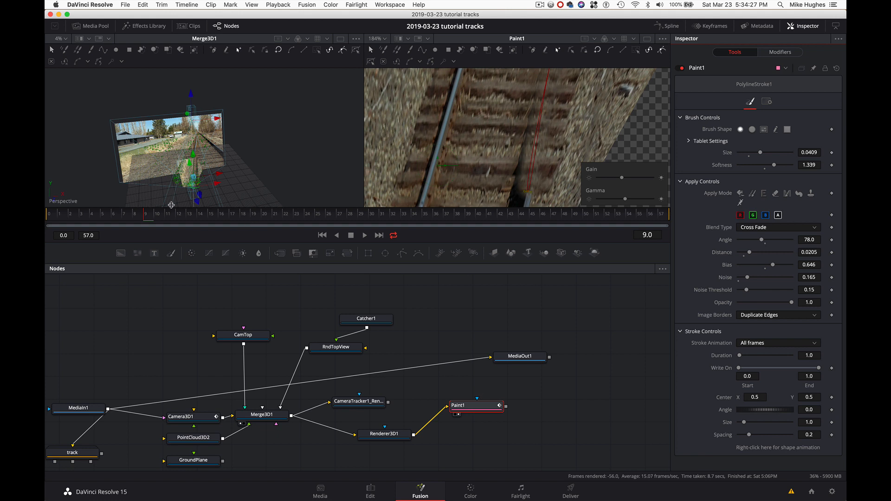
pyautogui.rightClick(785, 450)
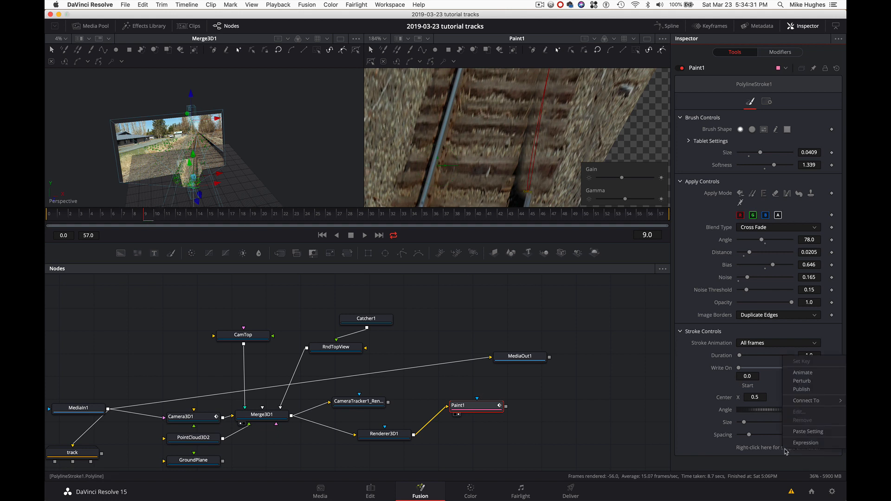
pyautogui.click(692, 432)
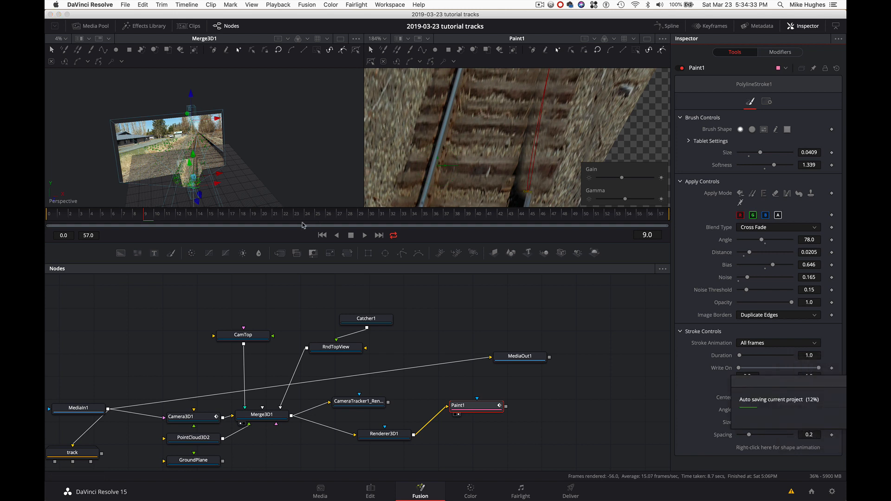
# - Play the shot from frame 14 to examine how the stroke drifts relative to the rail
pyautogui.click(200, 217)
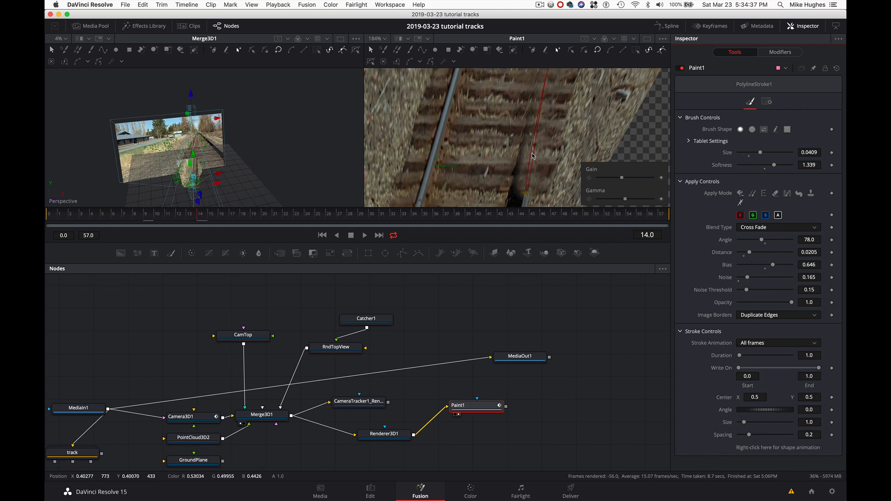
pyautogui.press('space')
pyautogui.scroll(-3, 532, 155)
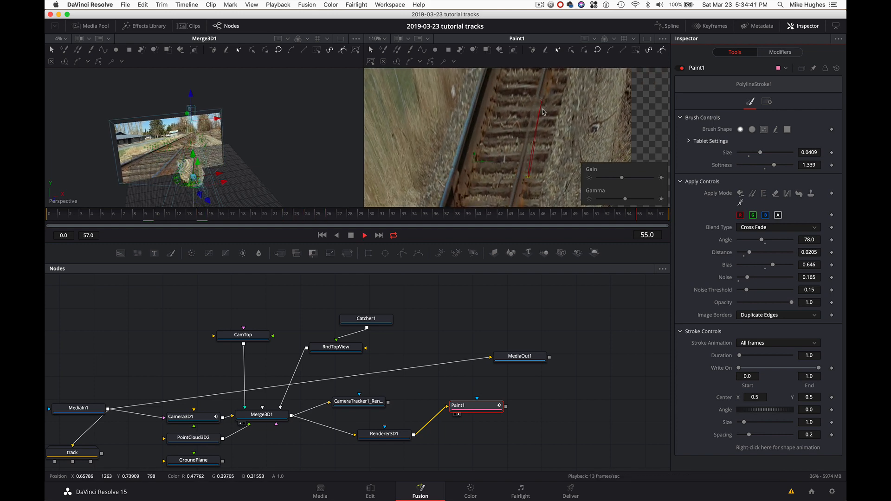
# - At frame 52, move the stroke's lower end point onto the right-hand rail
pyautogui.click(574, 217)
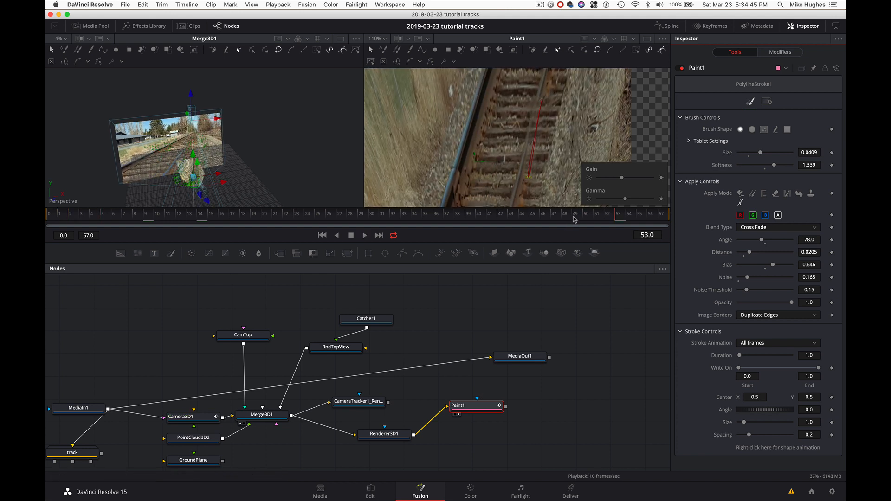
pyautogui.click(577, 218)
pyautogui.moveTo(579, 219); pyautogui.dragTo(606, 217)
pyautogui.click(526, 177)
pyautogui.moveTo(526, 177); pyautogui.dragTo(520, 178)
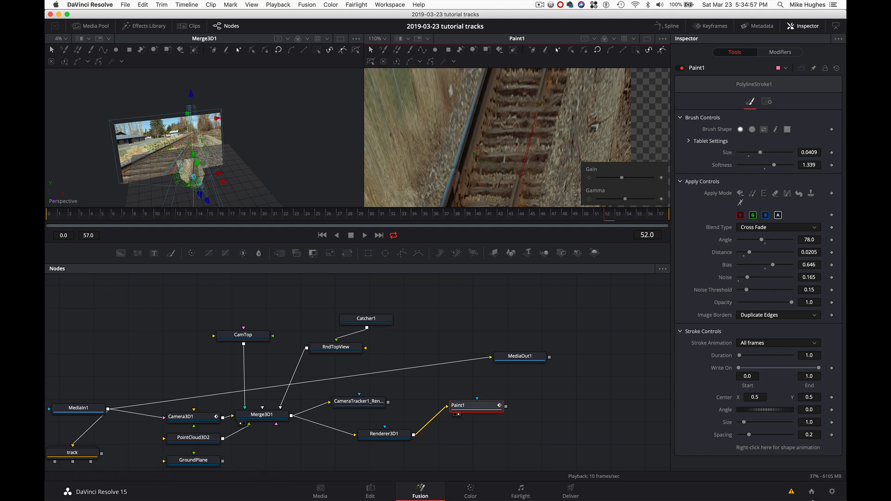
# - Animate the stroke's polyline shape starting with a keyframe at frame 52
pyautogui.rightClick(787, 448)
pyautogui.rightClick(784, 449)
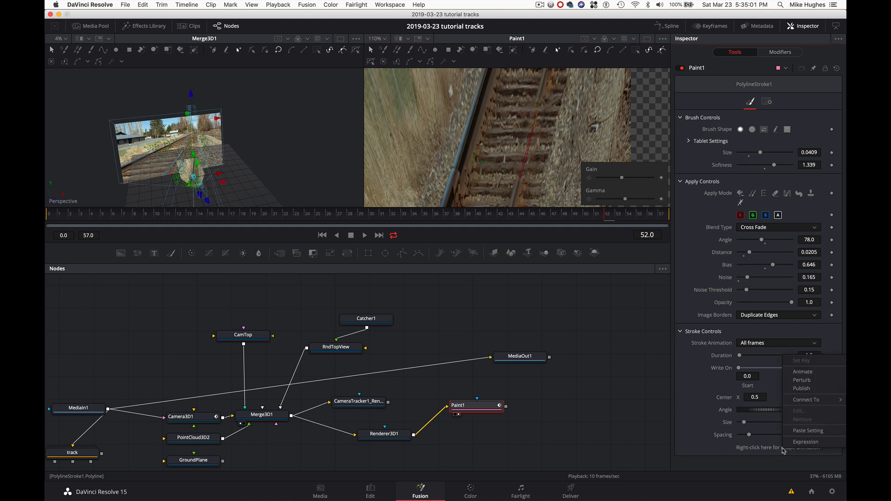
pyautogui.click(812, 373)
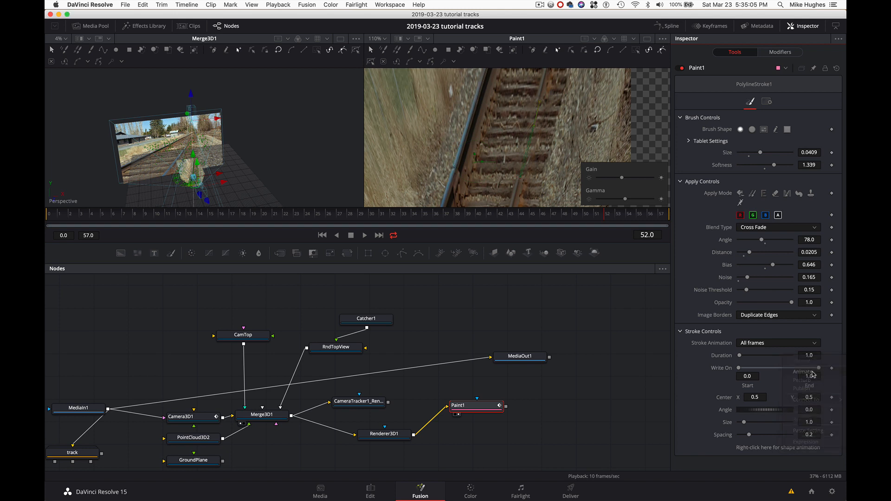
# - At frame 5, move the stroke's lower end point back onto the right-hand rail
pyautogui.click(561, 217)
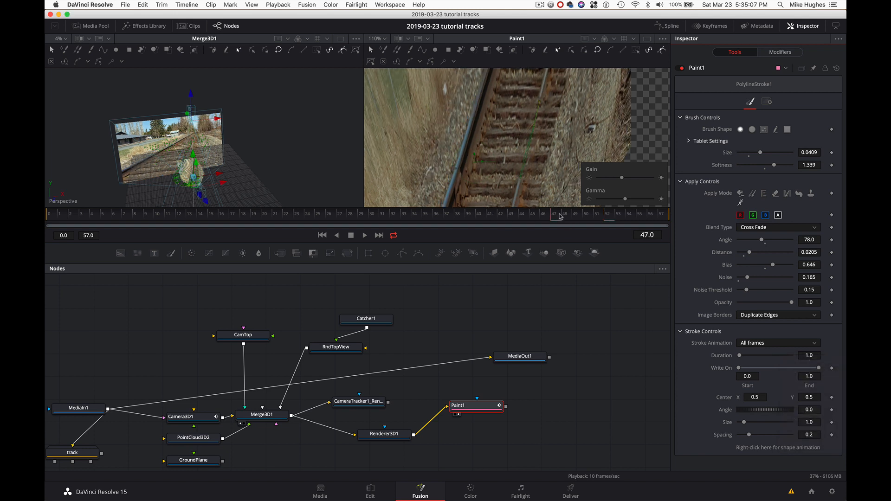
pyautogui.moveTo(561, 217); pyautogui.dragTo(108, 218)
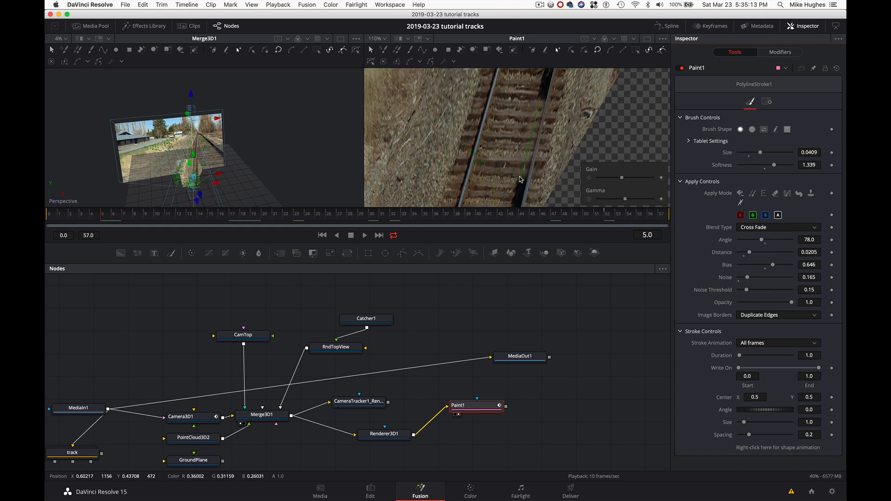
pyautogui.moveTo(520, 179); pyautogui.dragTo(527, 179)
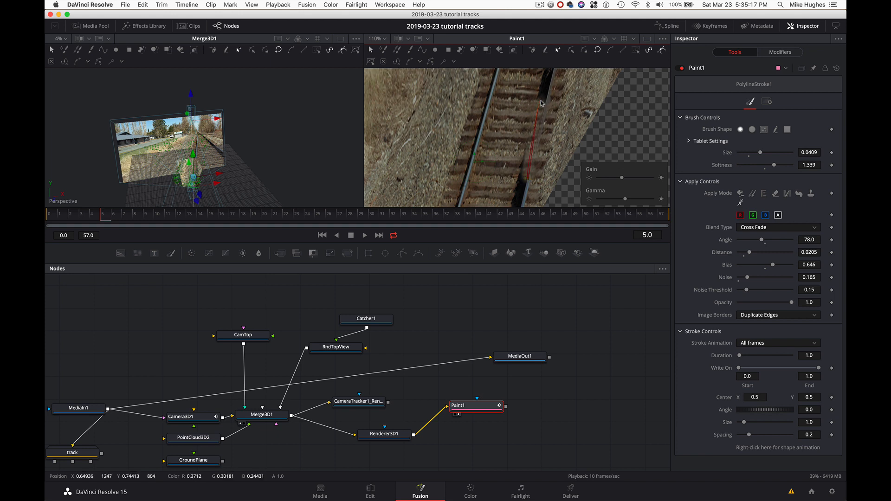
# - At frame 5, nudge the stroke's upper end point onto the right-hand rail and scrub the shot to check its alignment
pyautogui.moveTo(542, 103); pyautogui.dragTo(545, 104)
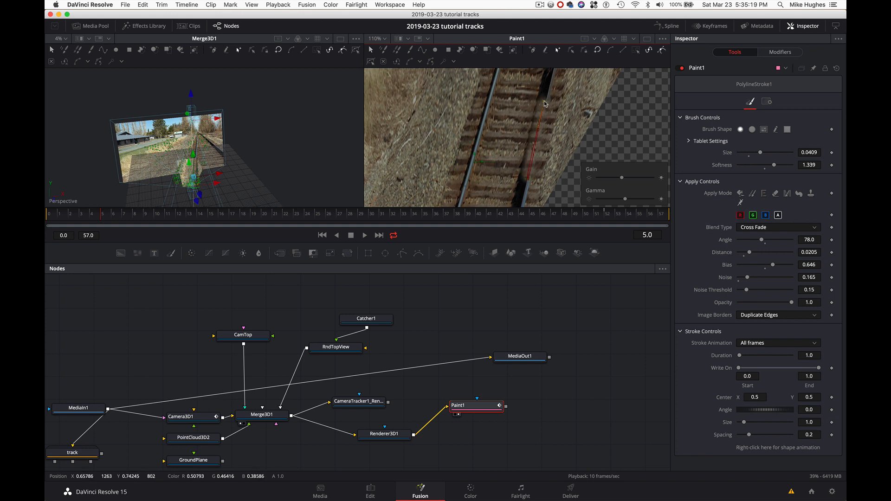
pyautogui.moveTo(344, 219); pyautogui.dragTo(132, 217)
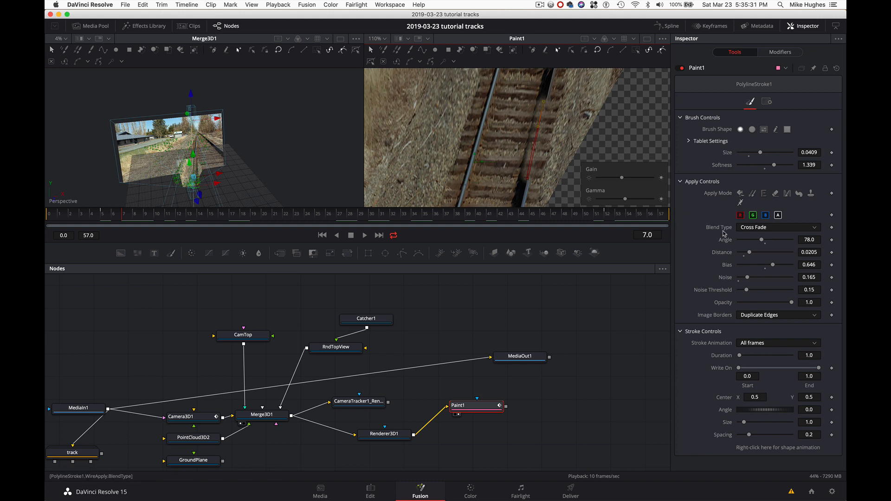
# - At frame 7, keyframe the stroke's wire removal distance at 0.0236 and its brush size at 0.0709
pyautogui.click(832, 252)
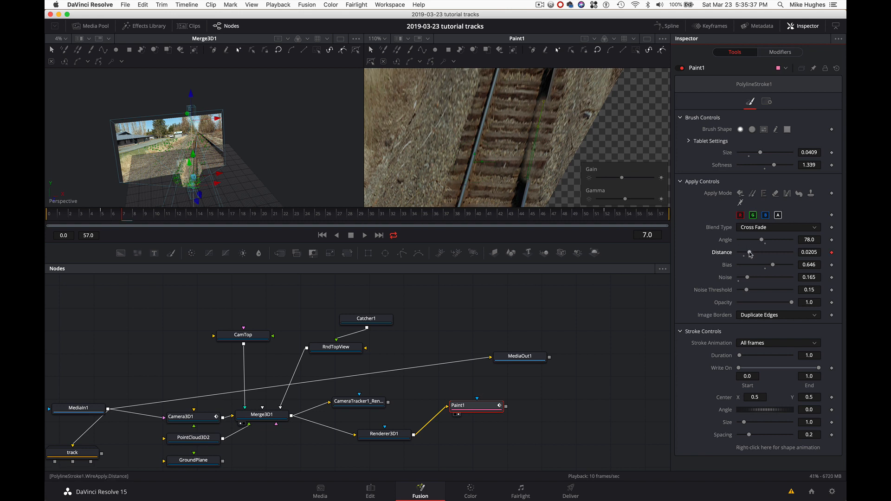
pyautogui.moveTo(751, 255); pyautogui.dragTo(753, 255)
pyautogui.click(832, 153)
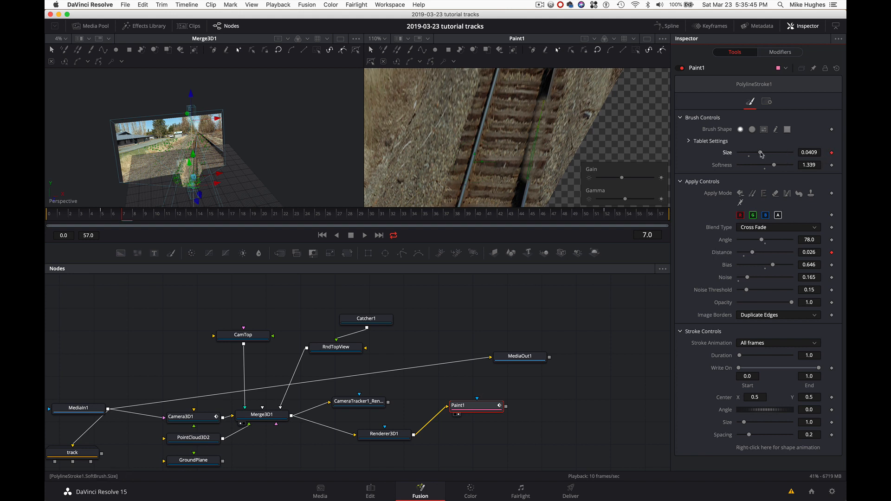
pyautogui.moveTo(764, 153); pyautogui.dragTo(775, 156)
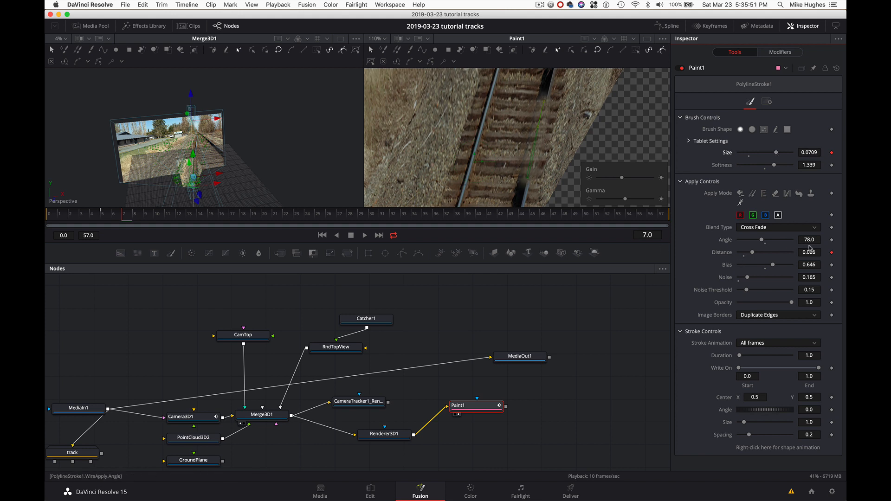
pyautogui.moveTo(752, 251); pyautogui.dragTo(751, 255)
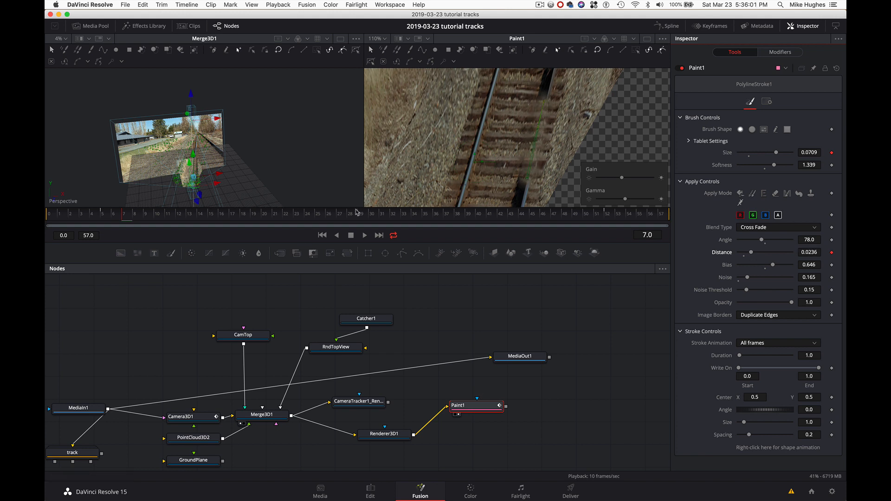
# - At frame 55, keyframe the stroke's brush size at 0.0457 and scrub back through the shot to check the removal
pyautogui.click(357, 213)
pyautogui.click(633, 217)
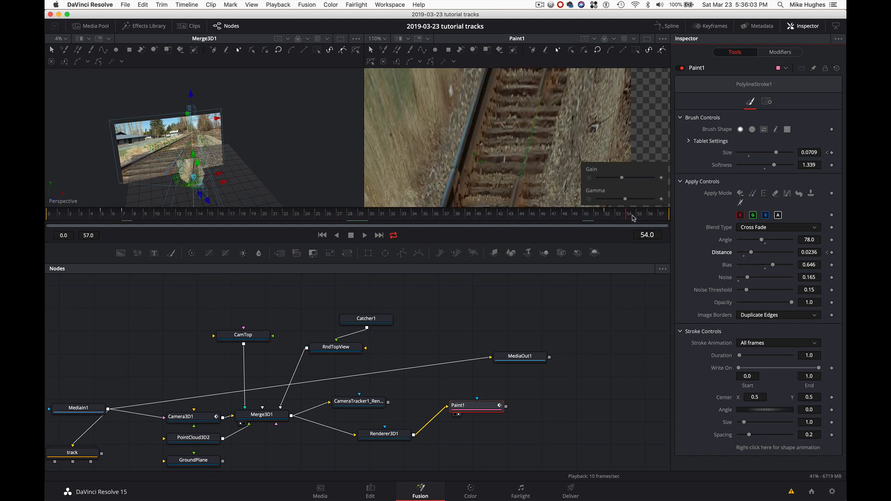
pyautogui.click(640, 218)
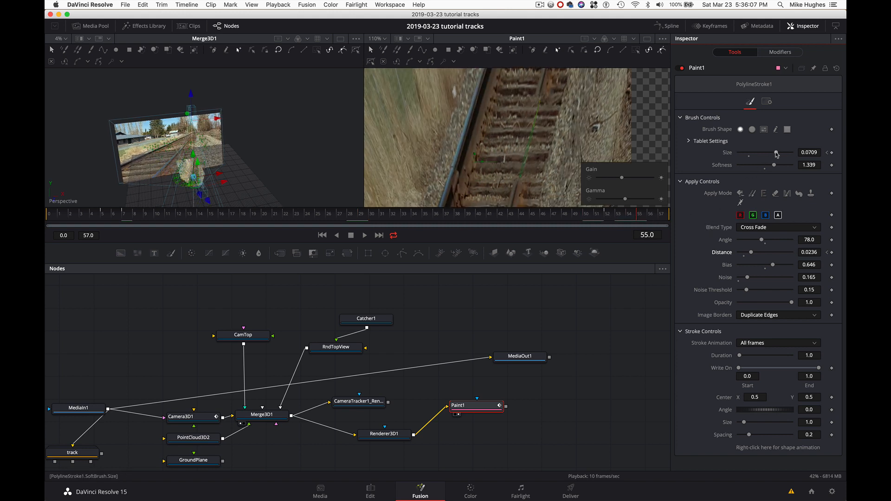
pyautogui.moveTo(776, 154); pyautogui.dragTo(764, 158)
pyautogui.moveTo(754, 158); pyautogui.dragTo(762, 158)
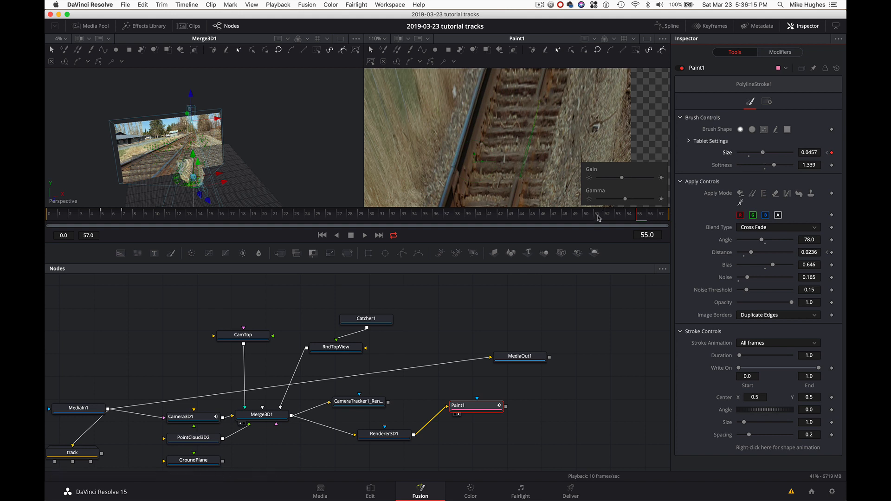
pyautogui.moveTo(597, 220); pyautogui.dragTo(262, 226)
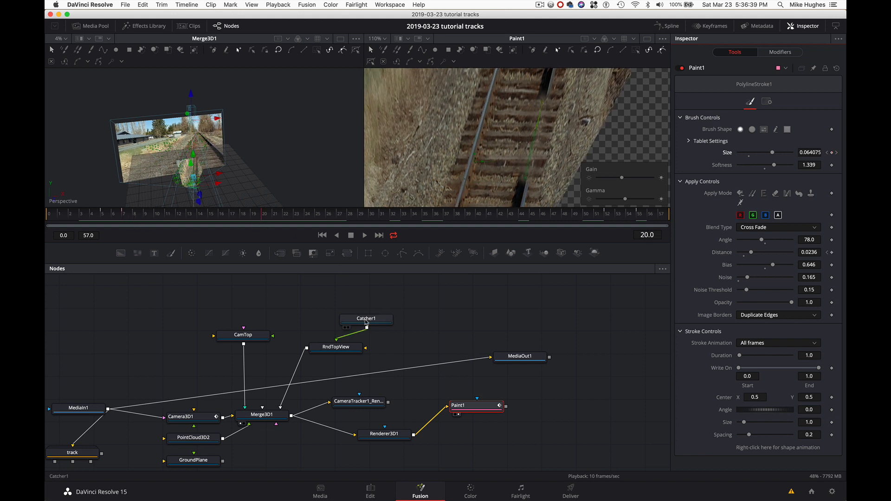
# - Examine the projected plate, ground surface and cameras of the Merge3D1 scene from several angles in the 3D view
pyautogui.hscroll(-3, 360, 359)
pyautogui.scroll(-2, 360, 358)
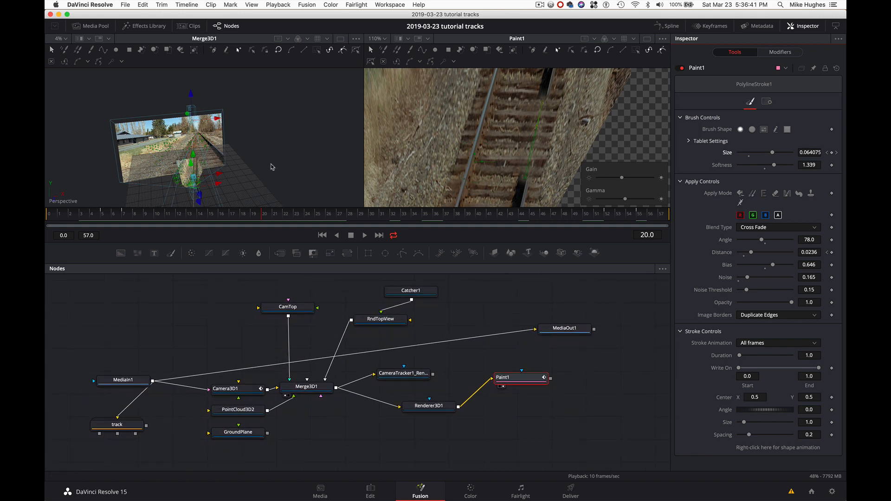
pyautogui.hscroll(-5, 272, 167)
pyautogui.scroll(-3, 273, 167)
pyautogui.hscroll(-3, 272, 167)
pyautogui.scroll(-2, 273, 167)
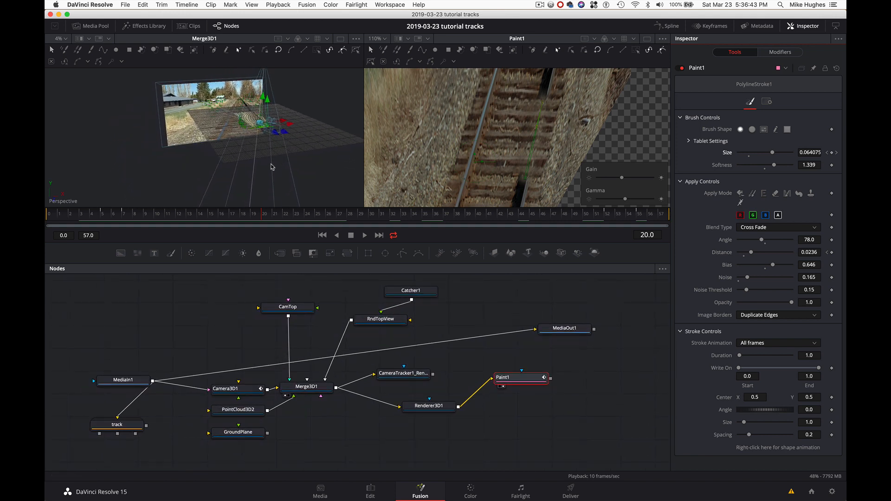
pyautogui.hscroll(5, 179, 166)
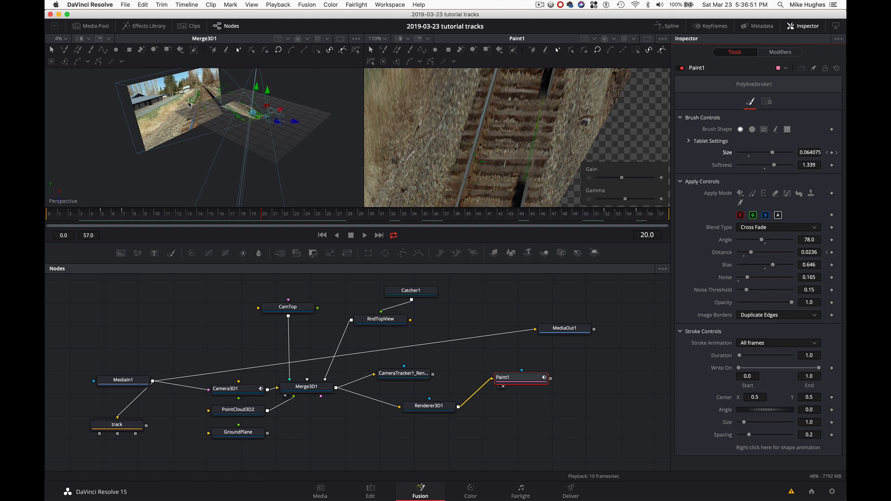
pyautogui.scroll(-2, 320, 336)
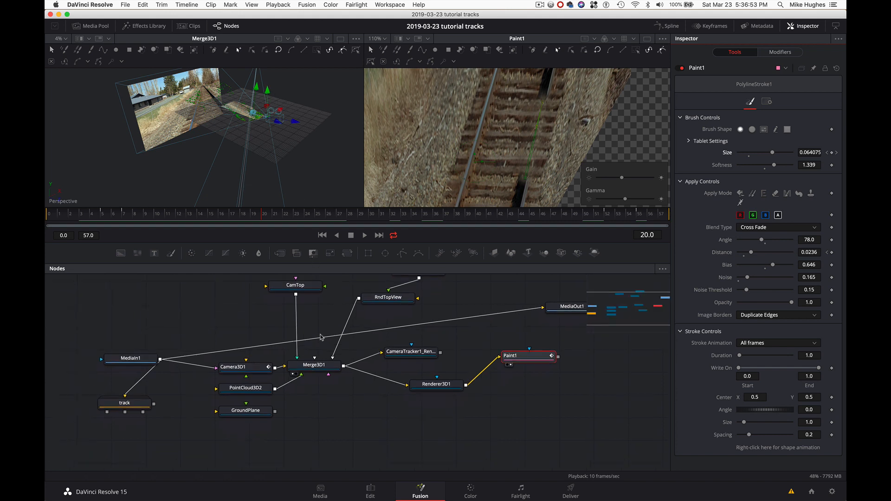
pyautogui.scroll(1, 321, 337)
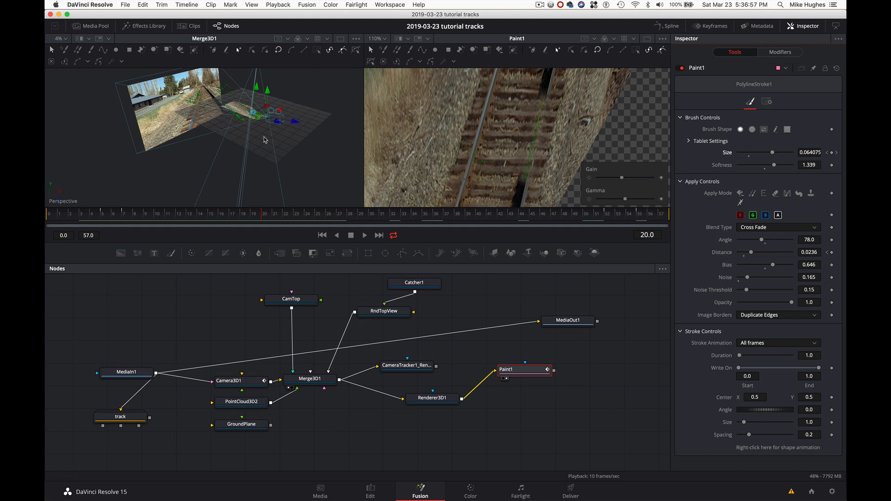
pyautogui.moveTo(264, 140); pyautogui.dragTo(258, 84)
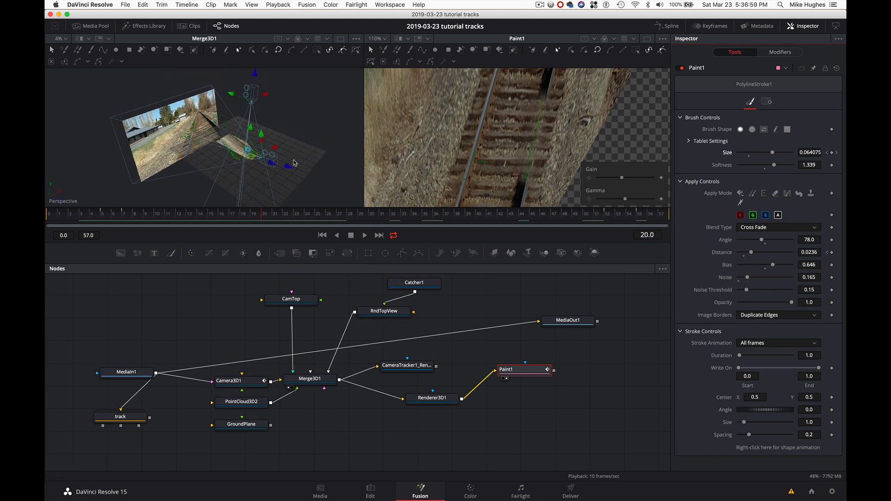
pyautogui.moveTo(302, 147); pyautogui.dragTo(288, 153)
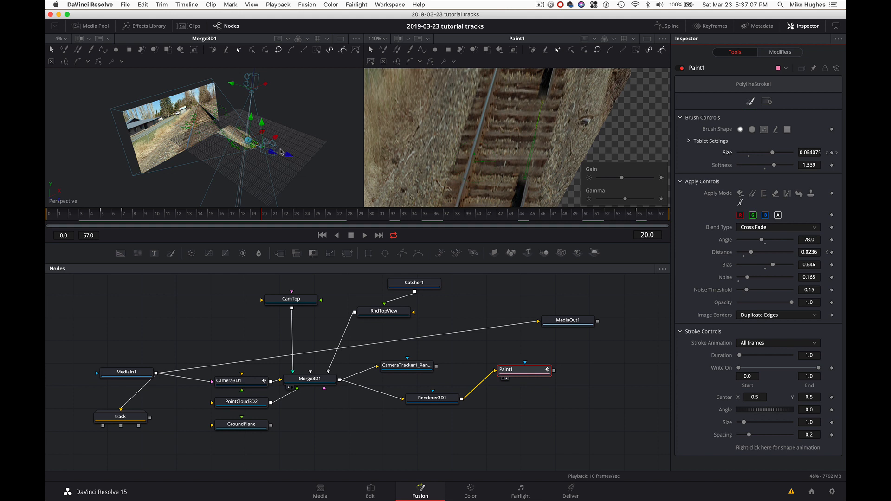
# - Add a Merge 3D node and place it in the empty area below the existing node tree
pyautogui.scroll(-1, 286, 153)
pyautogui.scroll(-3, 328, 417)
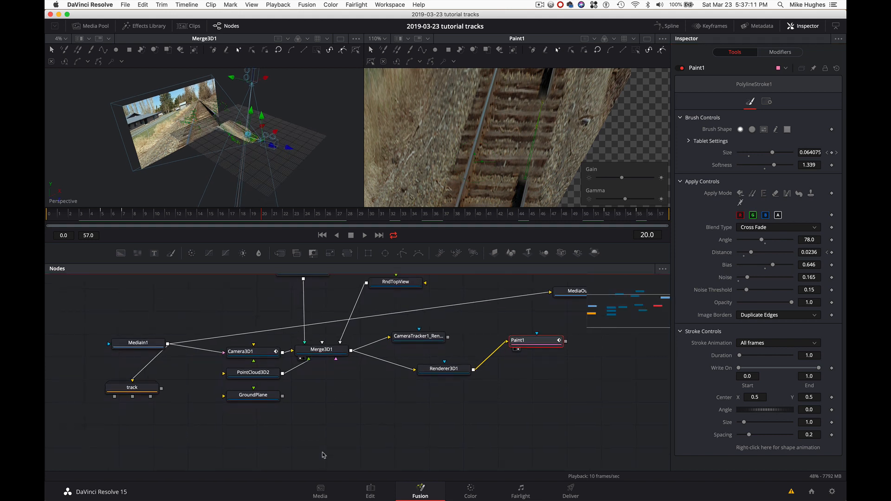
pyautogui.hotkey('shift', 'space')
pyautogui.write('merg')
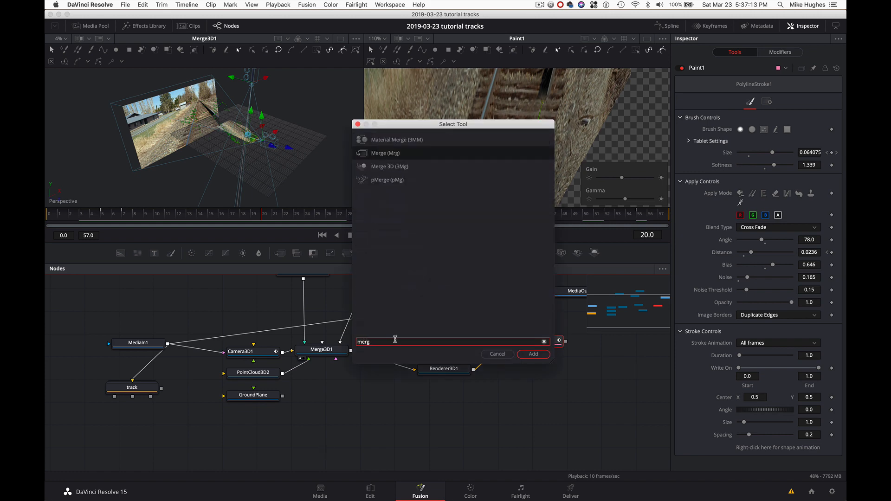
pyautogui.doubleClick(422, 166)
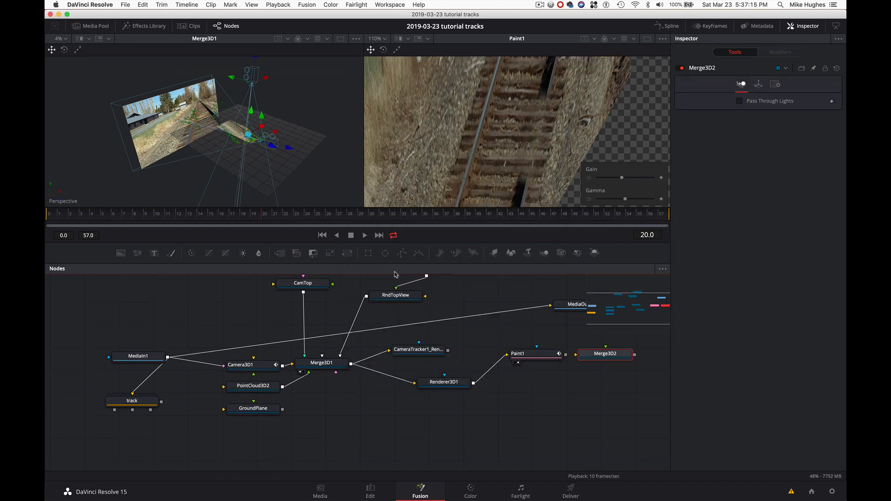
pyautogui.moveTo(497, 402); pyautogui.dragTo(354, 458)
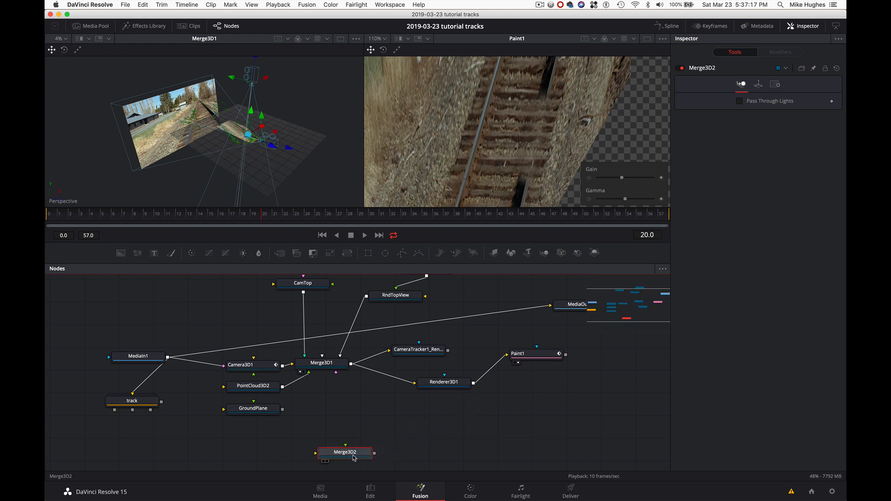
pyautogui.scroll(-3, 354, 458)
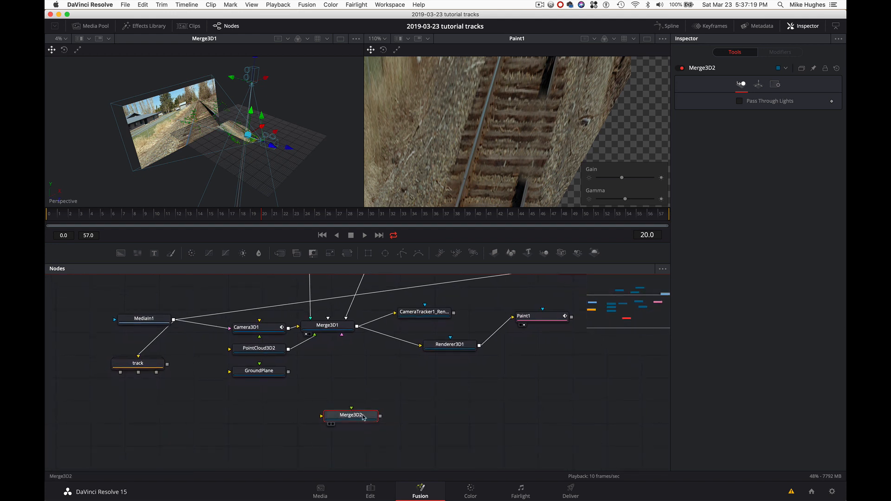
pyautogui.moveTo(359, 417); pyautogui.dragTo(371, 428)
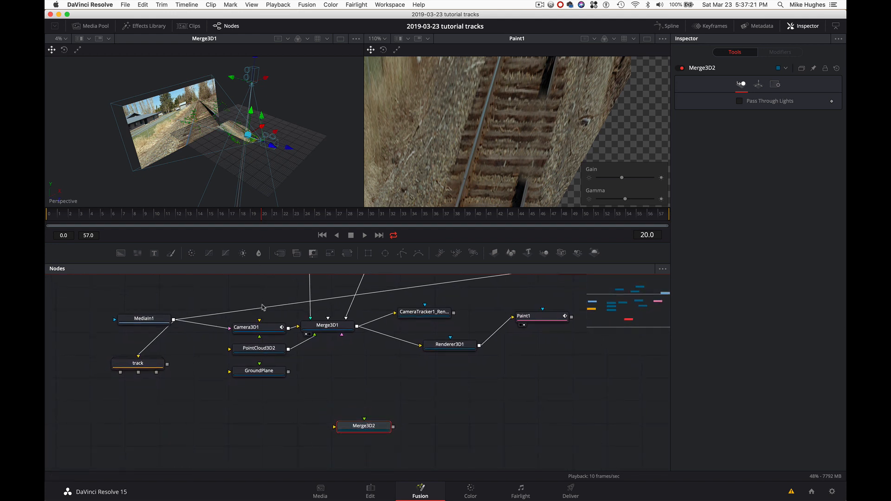
# - Duplicate the Camera3D1 node beside Merge3D2, connect the copy to Merge3D2, and view that merge in the 3D viewer
pyautogui.click(259, 330)
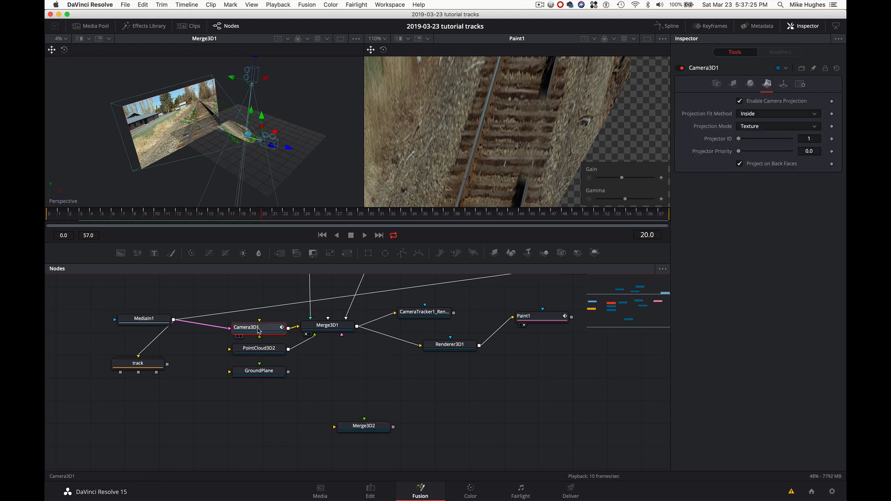
pyautogui.hotkey('ctrl', 'c')
pyautogui.hotkey('ctrl', 'v')
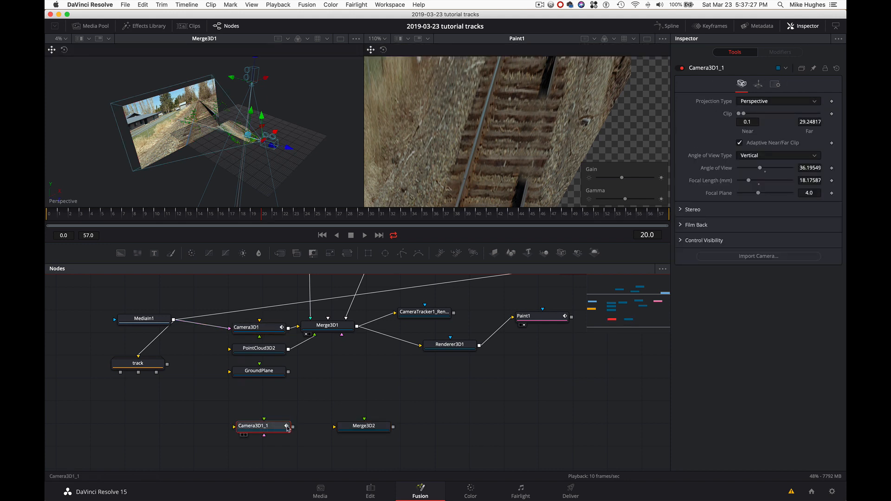
pyautogui.moveTo(288, 428); pyautogui.dragTo(354, 429)
pyautogui.click(353, 429)
pyautogui.press('1')
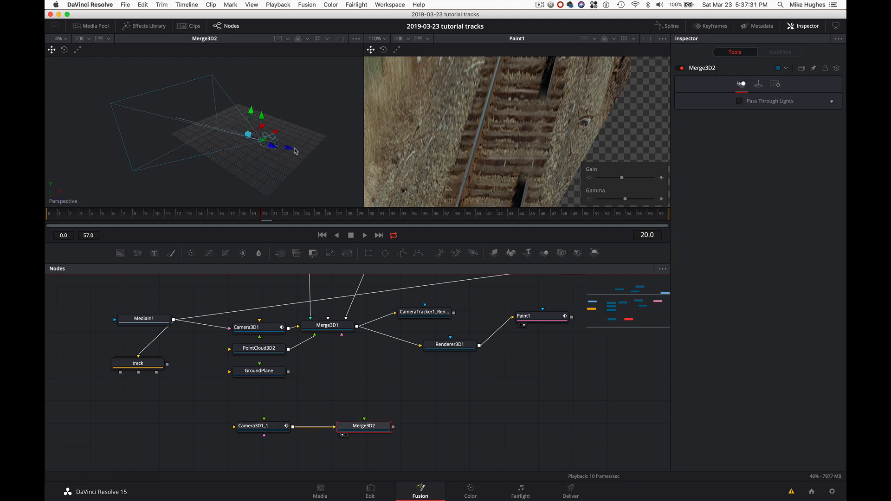
pyautogui.press('f')
pyautogui.hscroll(-8, 295, 151)
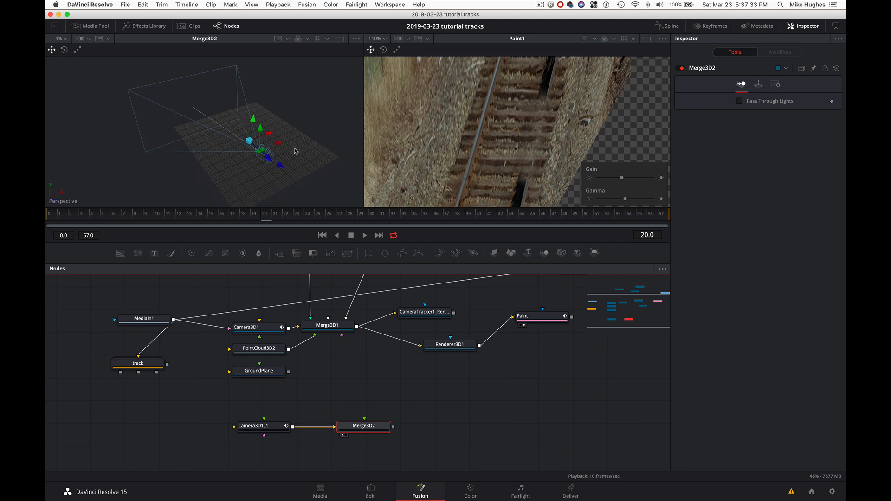
# - Show the Merge3D1 scene in the 3D viewer again and bring the top-view and catcher nodes into sight
pyautogui.click(313, 324)
pyautogui.press('1')
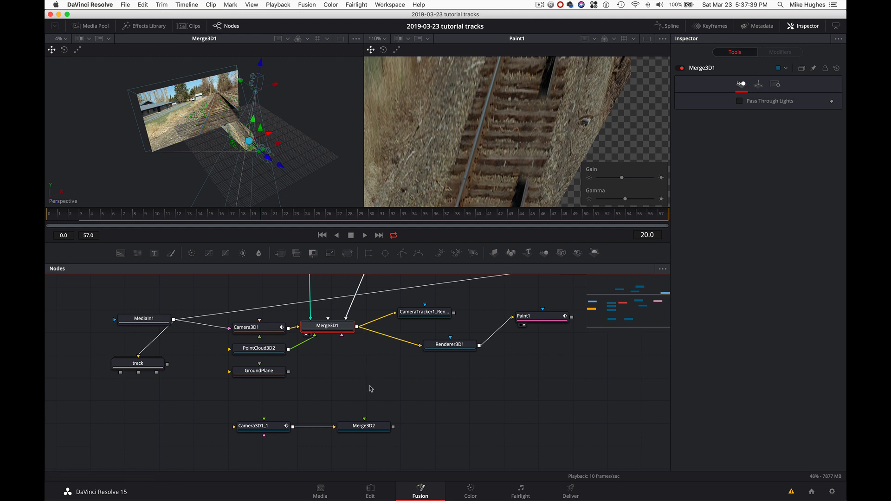
pyautogui.scroll(5, 371, 389)
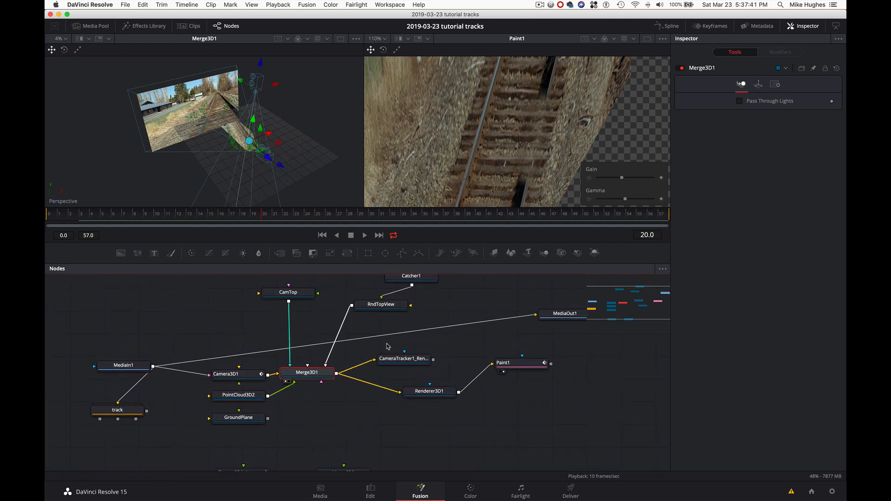
pyautogui.scroll(3, 388, 346)
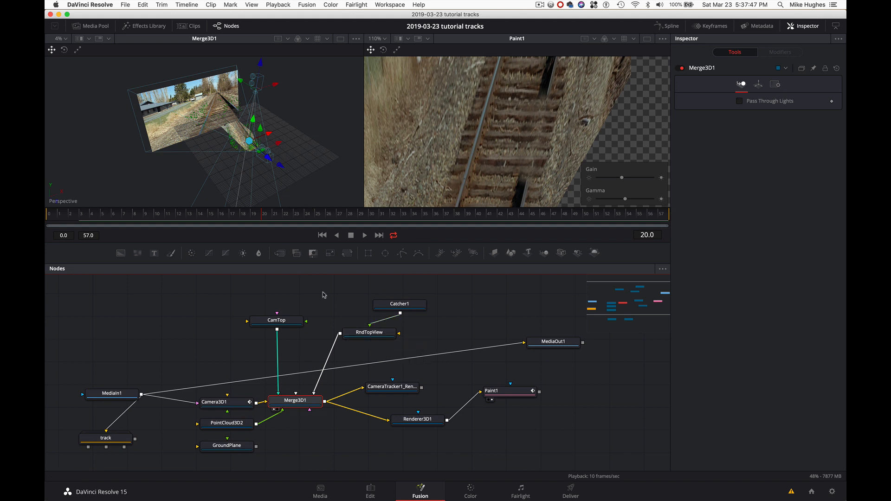
# - Duplicate the RndTopView plane and Catcher1 nodes and place the copies beside Merge3D2
pyautogui.click(381, 335)
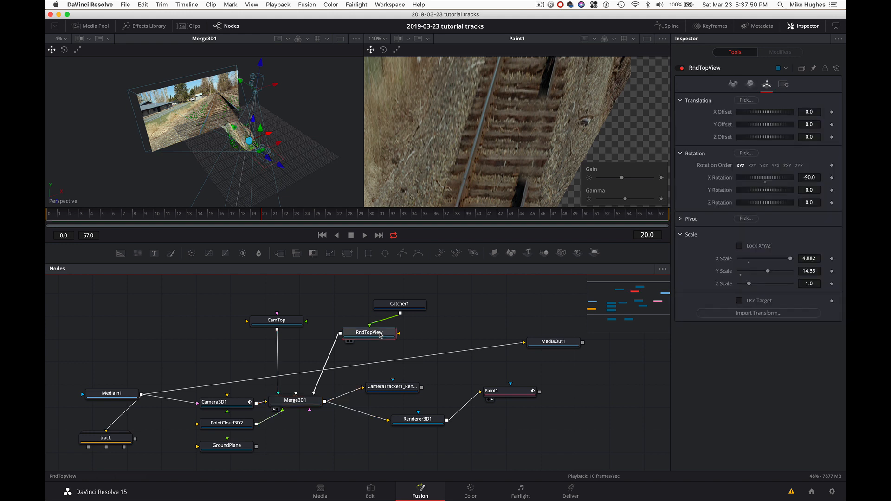
pyautogui.click(408, 306)
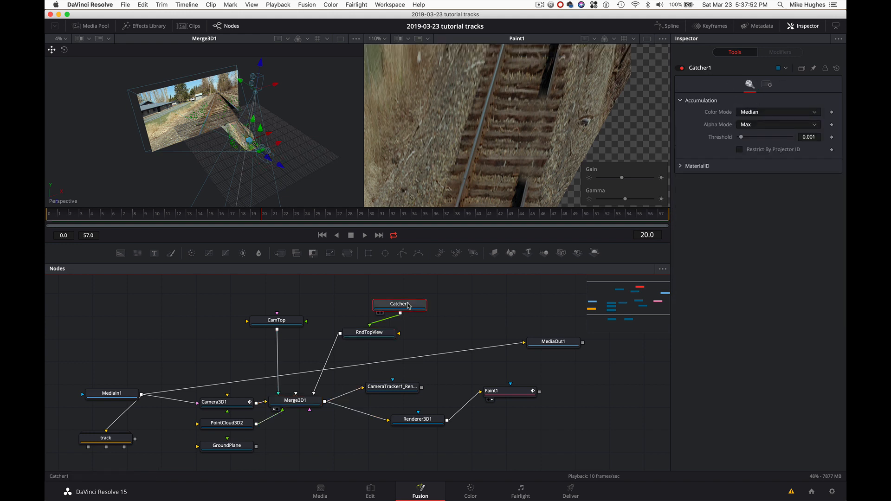
pyautogui.click(386, 334)
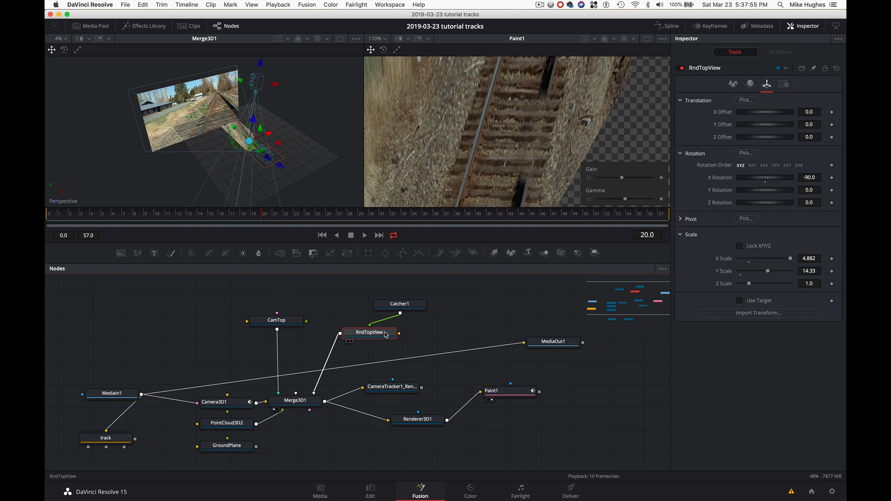
pyautogui.scroll(-1, 385, 335)
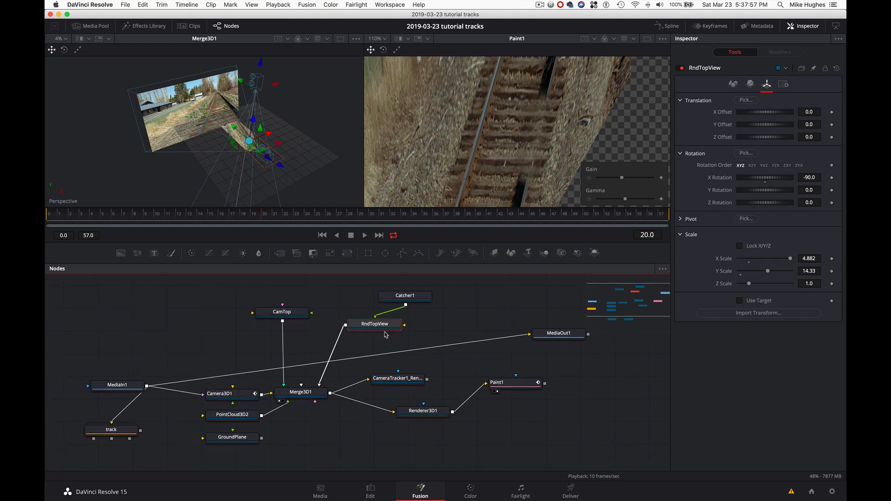
pyautogui.keyDown('shift'); pyautogui.click(415, 299); pyautogui.keyUp('shift')
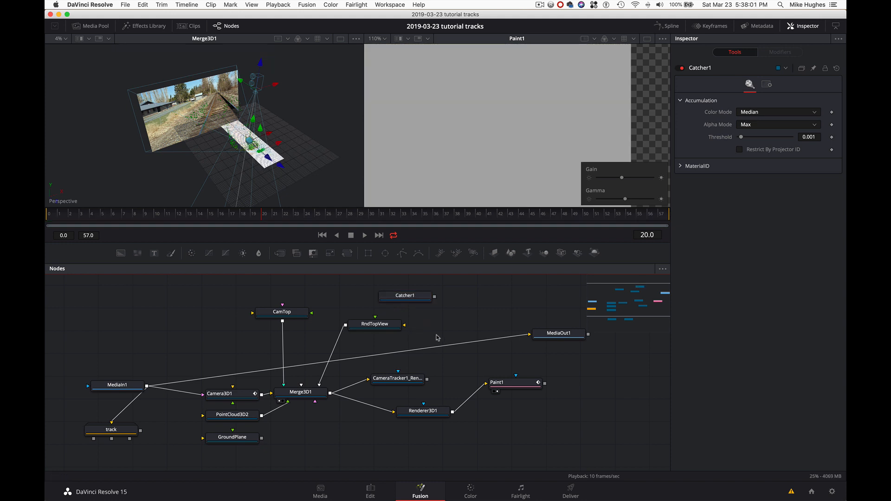
pyautogui.moveTo(437, 337); pyautogui.dragTo(374, 286)
pyautogui.press('super+c')
pyautogui.scroll(-9, 374, 286)
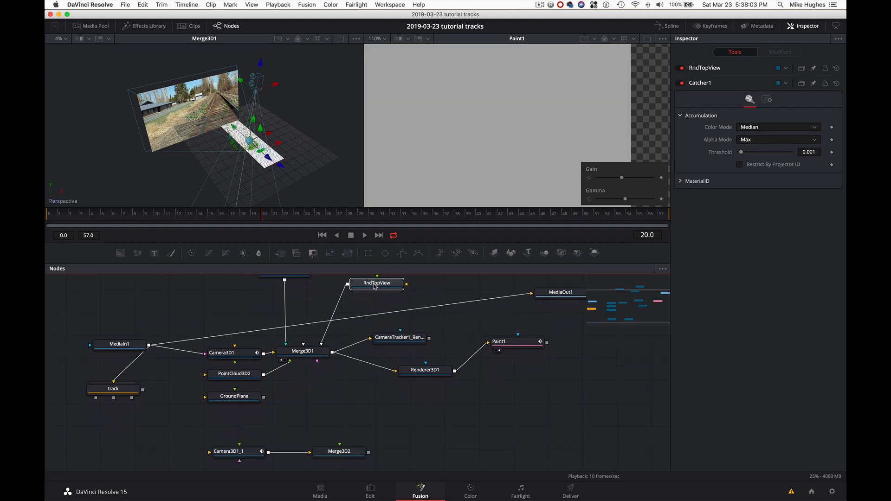
pyautogui.click(418, 418)
pyautogui.press('super+v')
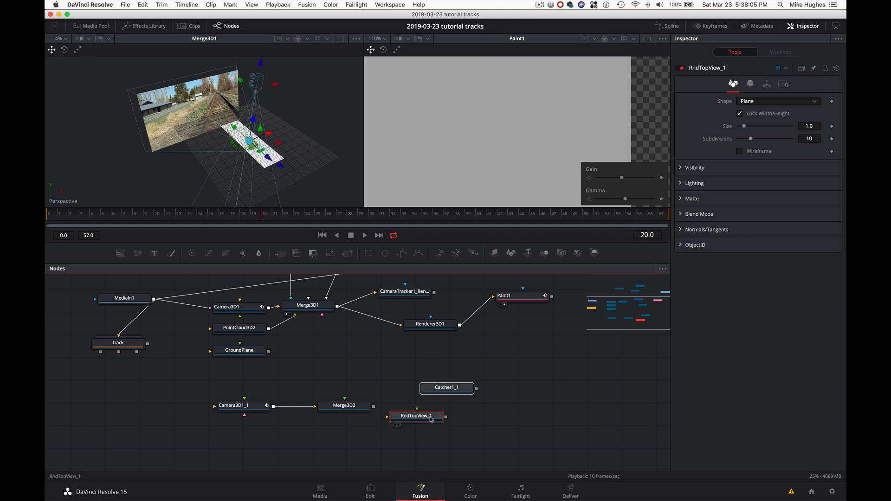
# - Connect the Catcher1 copy to the RndTopView copy and that plane to Merge3D2, then show Merge3D2 in the 3D viewer
pyautogui.moveTo(476, 390); pyautogui.dragTo(346, 409)
pyautogui.click(346, 408)
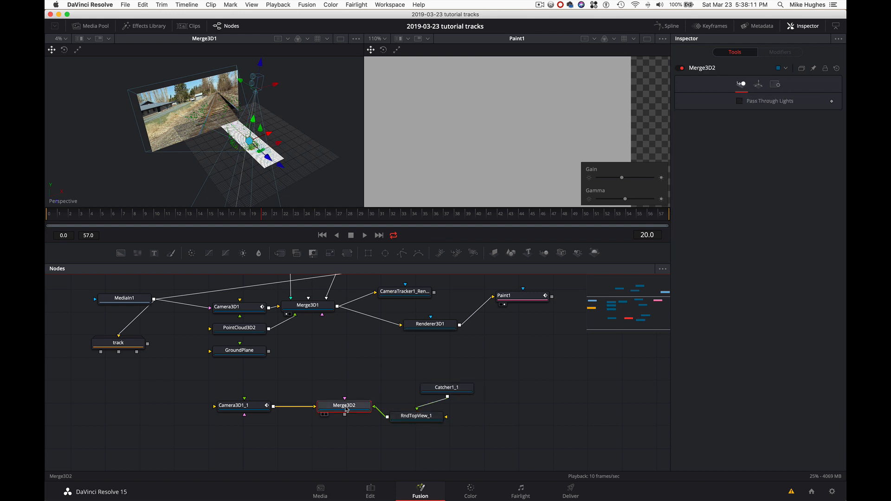
pyautogui.press('1')
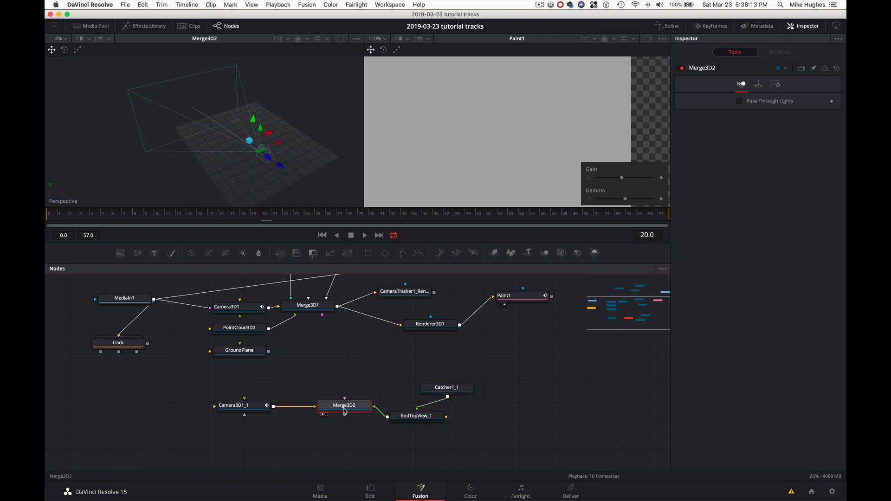
# - Arrange the second setup with Merge3D2 lowest, the RndTopView copy above it and the Catcher1 copy above that
pyautogui.moveTo(344, 411); pyautogui.dragTo(342, 436)
pyautogui.moveTo(423, 422); pyautogui.dragTo(406, 411)
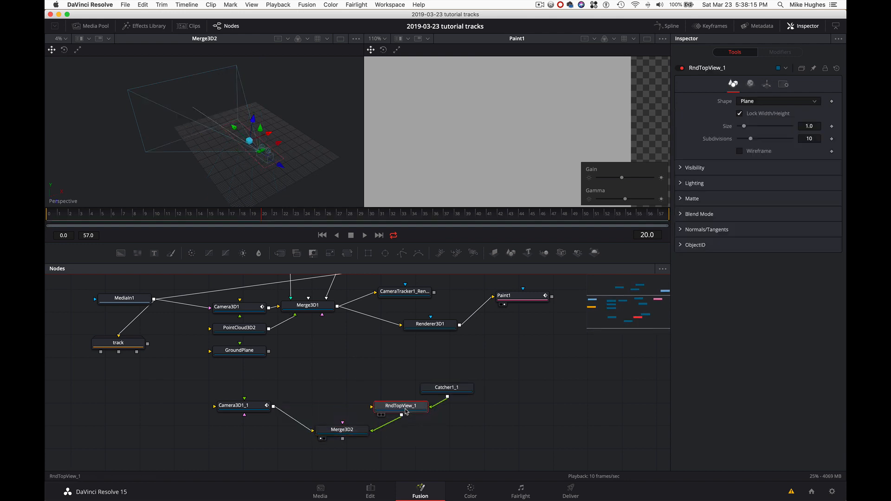
pyautogui.moveTo(447, 390); pyautogui.dragTo(417, 370)
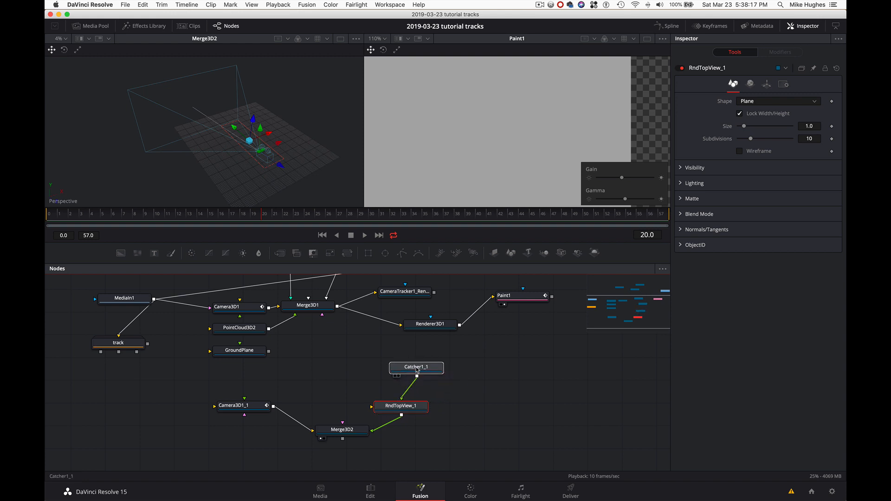
pyautogui.click(417, 370)
# - Reconnect the original Catcher1 to RndTopView's material input and show Merge3D1 in the 3D viewer
pyautogui.scroll(5, 343, 401)
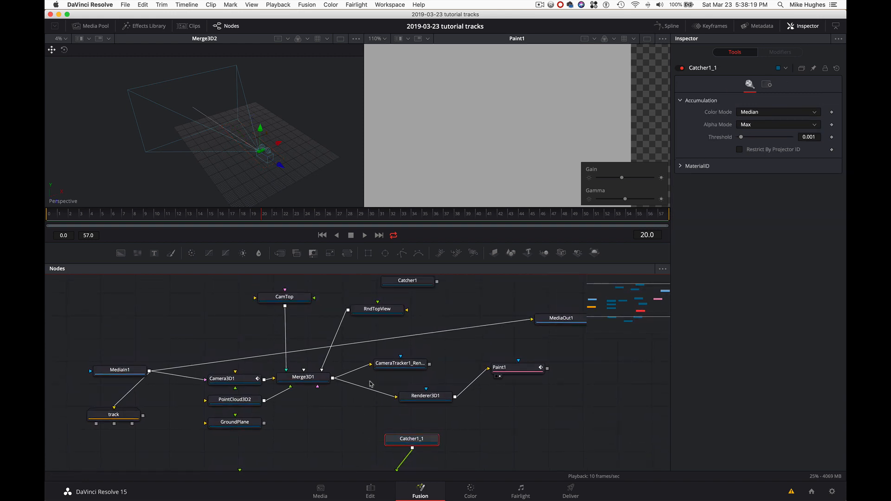
pyautogui.click(392, 311)
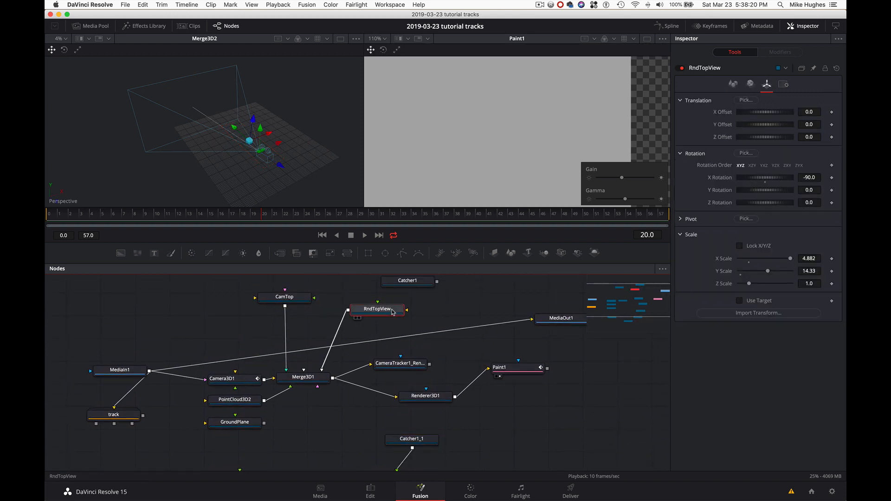
pyautogui.click(433, 314)
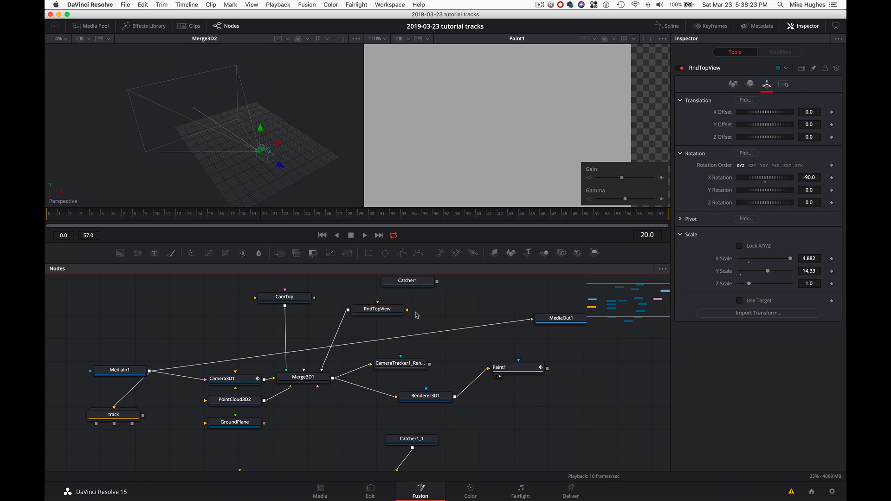
pyautogui.moveTo(437, 281); pyautogui.dragTo(378, 302)
pyautogui.click(307, 378)
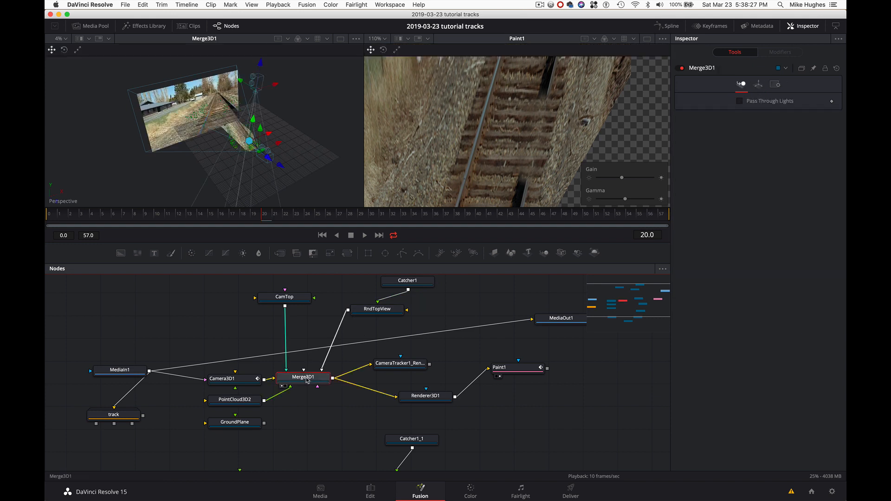
# - Compare the Merge3D2 scene with the original MediaIn1 footage by showing each in the viewer
pyautogui.scroll(-5, 332, 454)
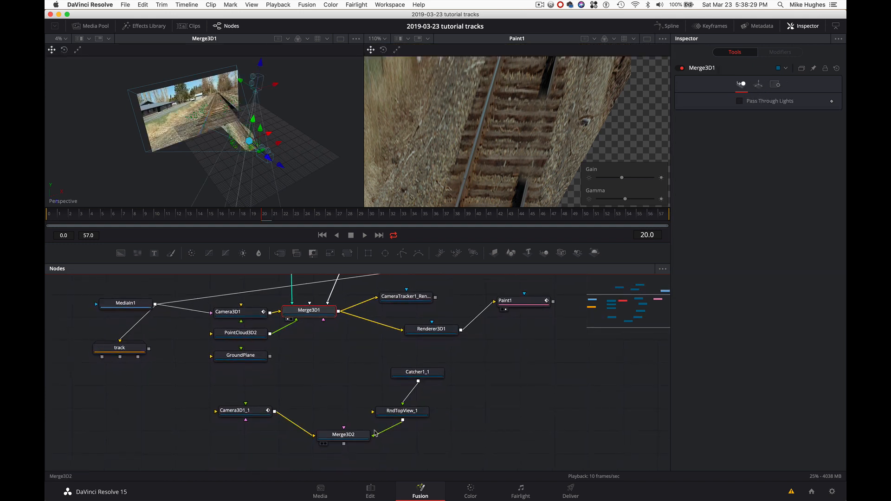
pyautogui.click(356, 435)
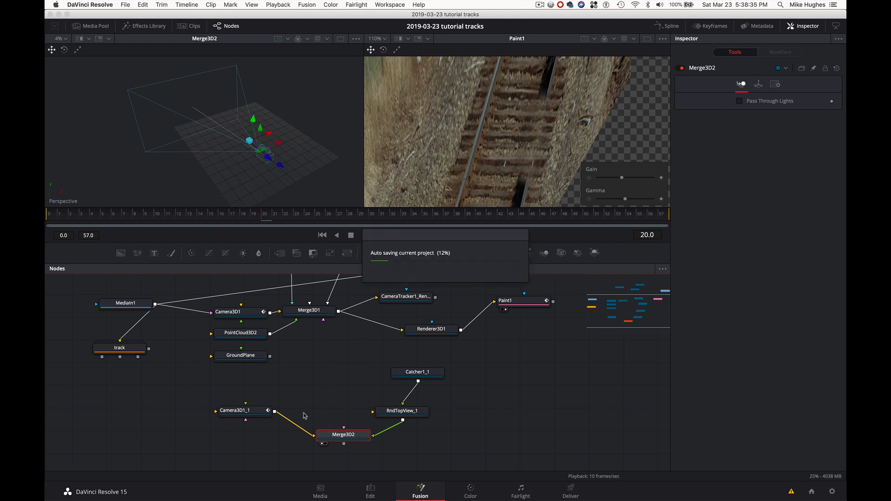
pyautogui.scroll(1, 284, 395)
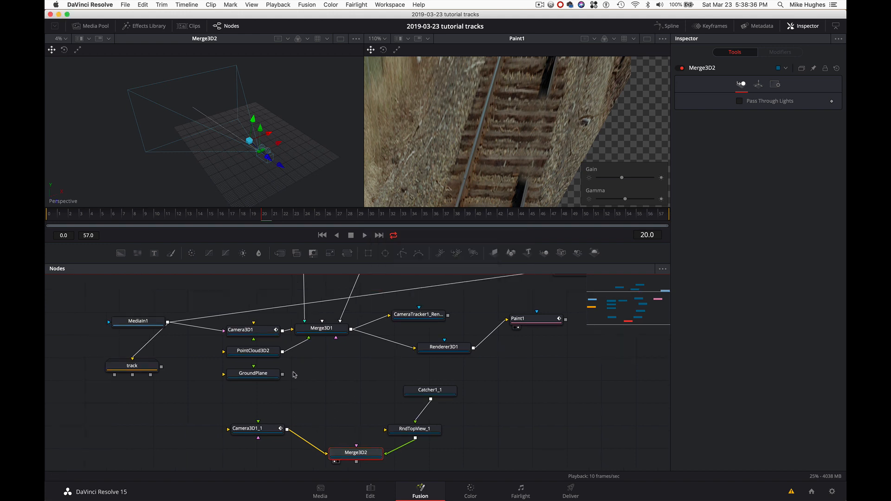
pyautogui.click(152, 321)
pyautogui.press('1')
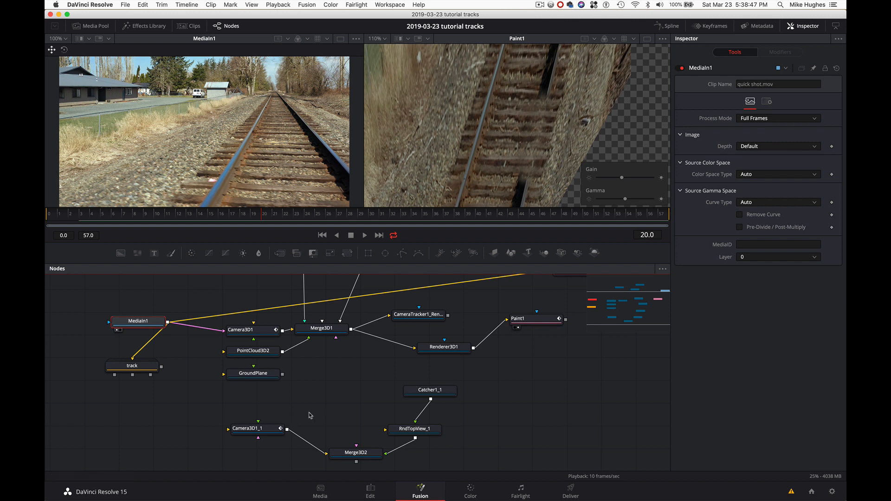
pyautogui.click(344, 416)
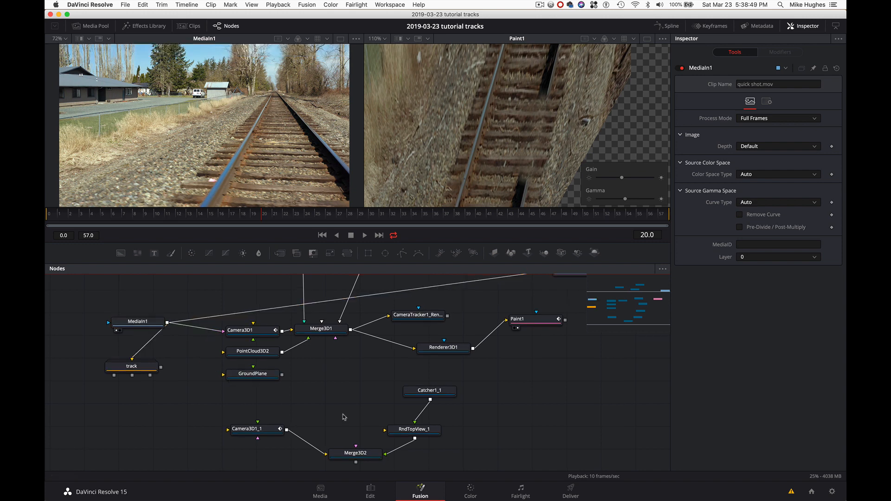
# - Duplicate the CamTop camera above Merge3D2, connect the copy to Merge3D2, and show that merge in the 3D viewer
pyautogui.scroll(10, 343, 417)
pyautogui.hscroll(4, 344, 417)
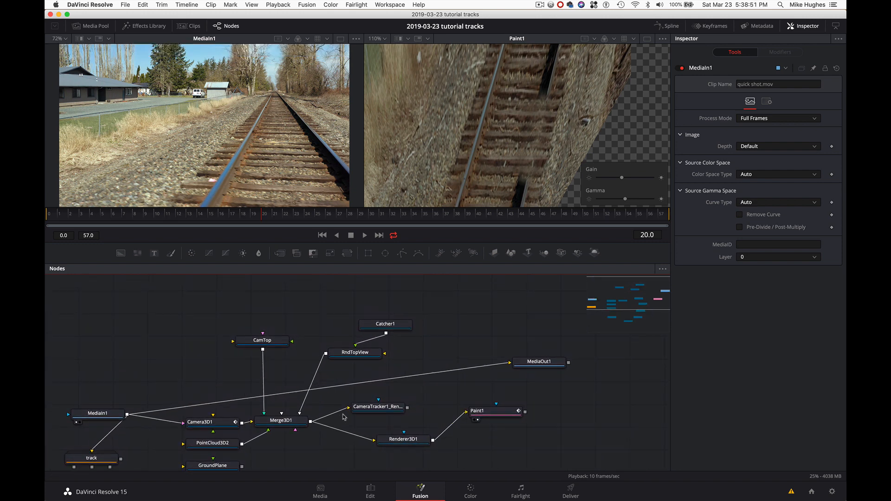
pyautogui.scroll(1, 344, 417)
pyautogui.scroll(-1, 320, 454)
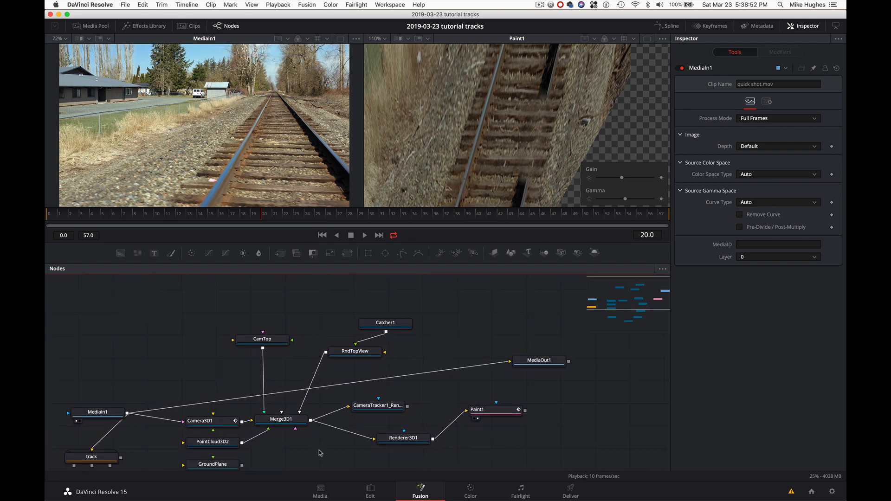
pyautogui.click(282, 343)
pyautogui.scroll(-9, 282, 343)
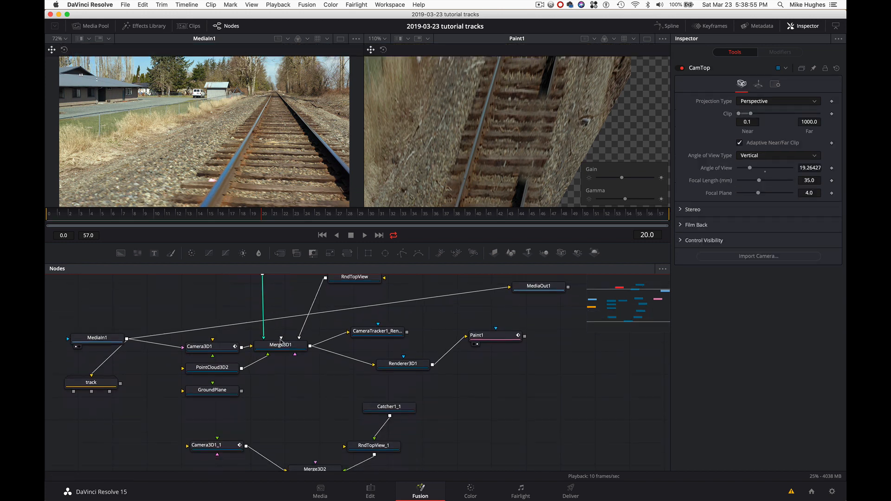
pyautogui.press('super+v')
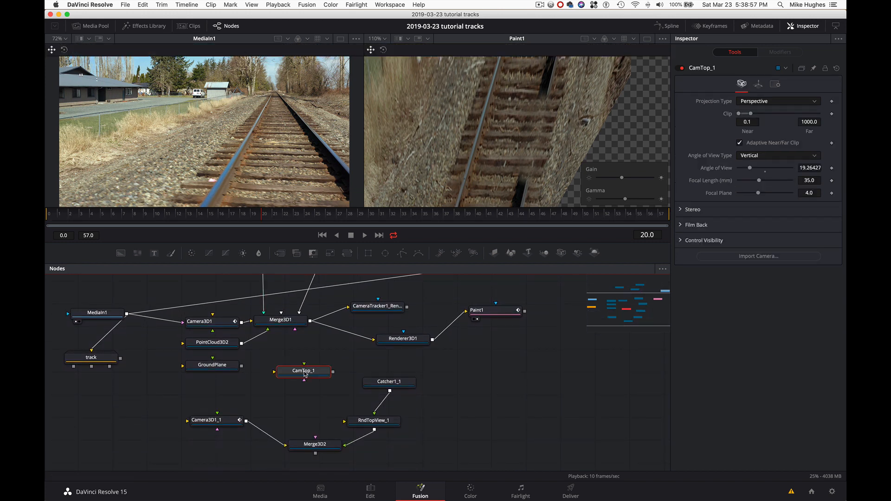
pyautogui.moveTo(334, 373); pyautogui.dragTo(333, 445)
pyautogui.click(332, 444)
pyautogui.press('1')
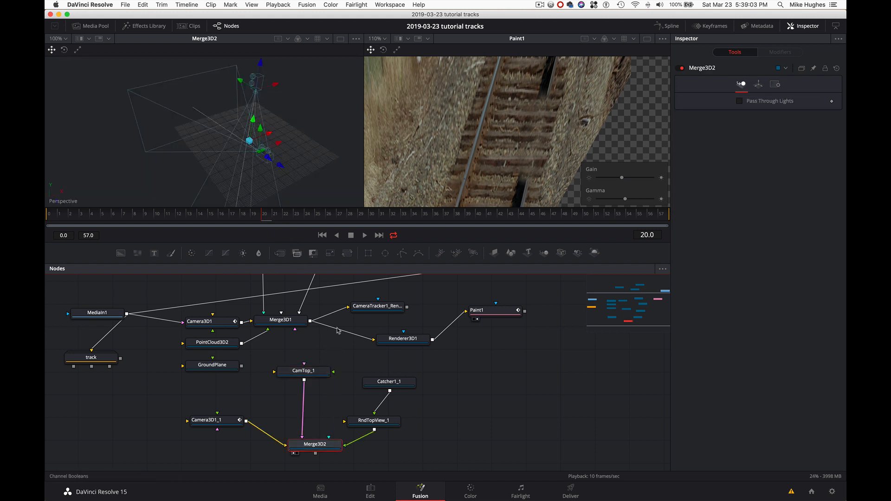
# - Connect the output of Paint1 to the image input of the CamTop copy
pyautogui.scroll(3, 450, 367)
pyautogui.hscroll(3, 450, 367)
pyautogui.scroll(1, 452, 369)
pyautogui.hscroll(1, 451, 369)
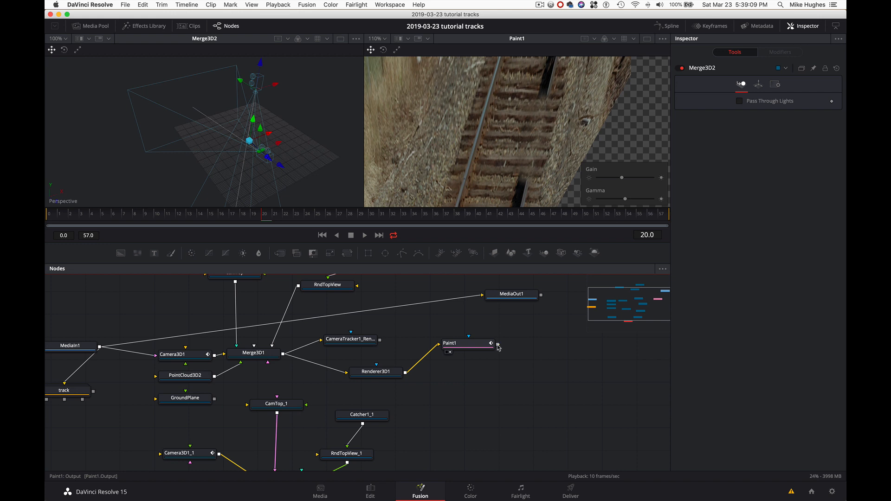
pyautogui.moveTo(499, 347)
pyautogui.mouseDown()
pyautogui.moveTo(395, 394)
pyautogui.moveTo(288, 403)
pyautogui.moveTo(302, 416)
pyautogui.moveTo(292, 424)
pyautogui.mouseUp()
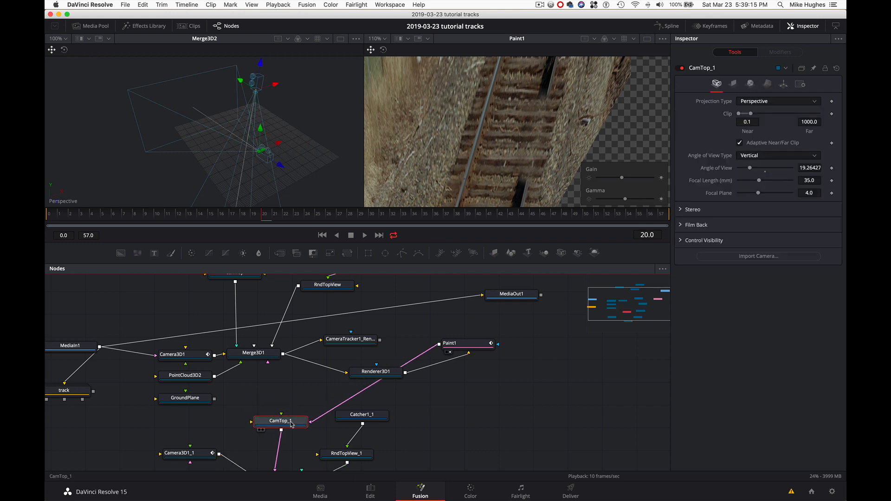
pyautogui.scroll(-3, 292, 425)
pyautogui.scroll(-2, 292, 425)
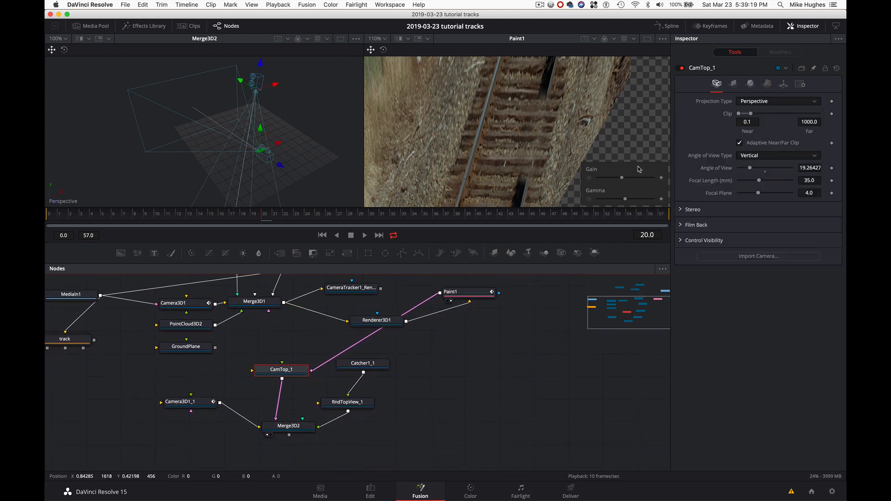
# - Enable camera projection on the CamTop copy and set its projection mode to Texture
pyautogui.click(735, 86)
pyautogui.click(767, 85)
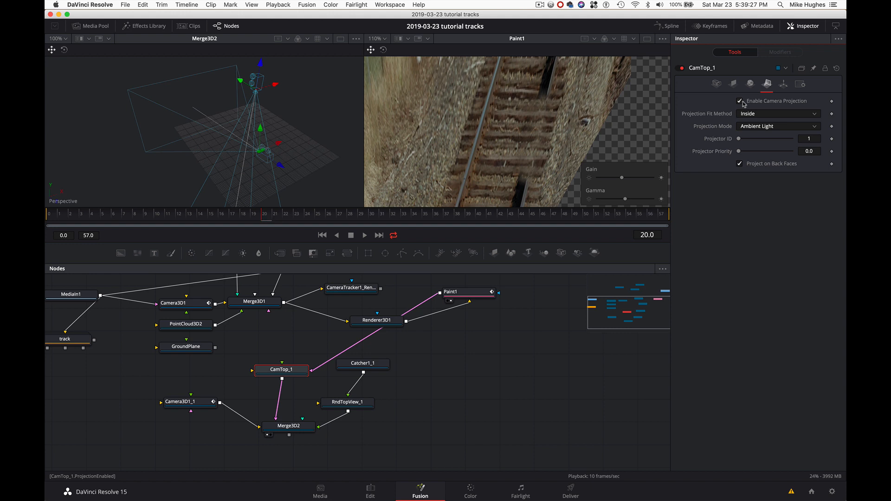
pyautogui.click(766, 126)
pyautogui.click(763, 150)
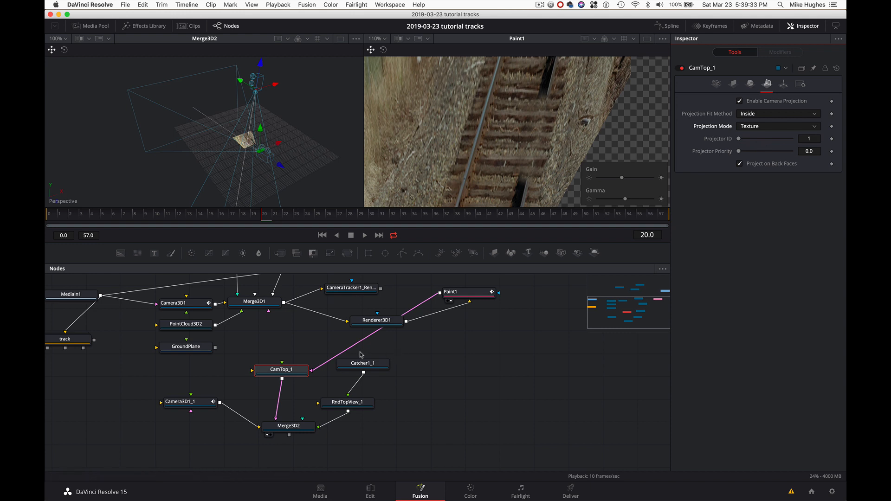
# - Move the RndTopView copy and the Catcher1 copy closer to Merge3D2 in the node tree
pyautogui.moveTo(288, 372); pyautogui.dragTo(288, 372)
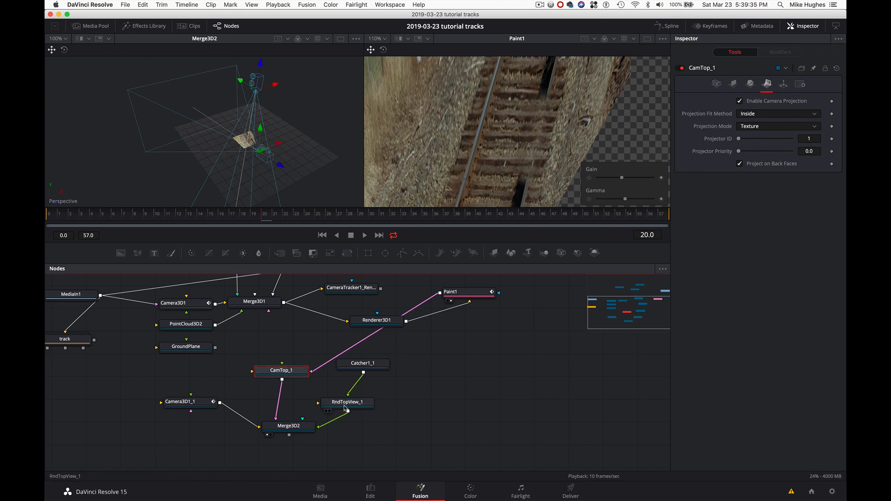
pyautogui.moveTo(345, 409); pyautogui.dragTo(346, 420)
pyautogui.moveTo(374, 372); pyautogui.dragTo(369, 400)
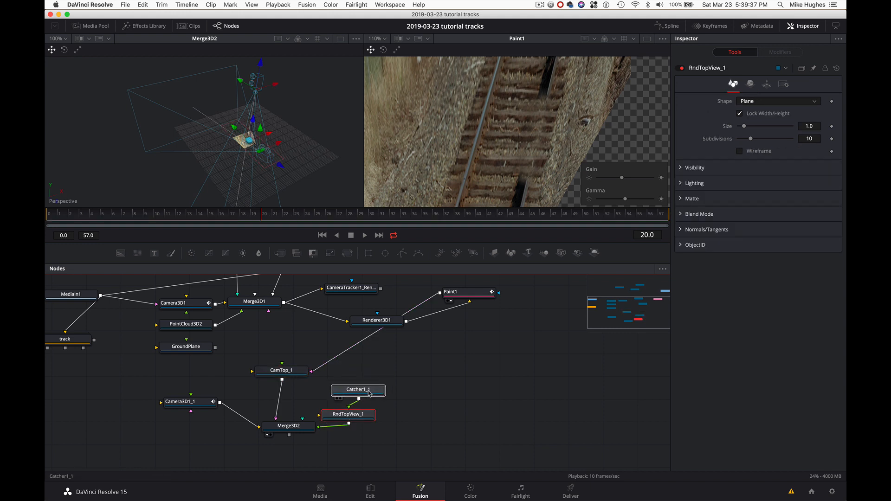
# - Add a Renderer 3D node in the empty area beside and below Merge3D2
pyautogui.scroll(-4, 415, 414)
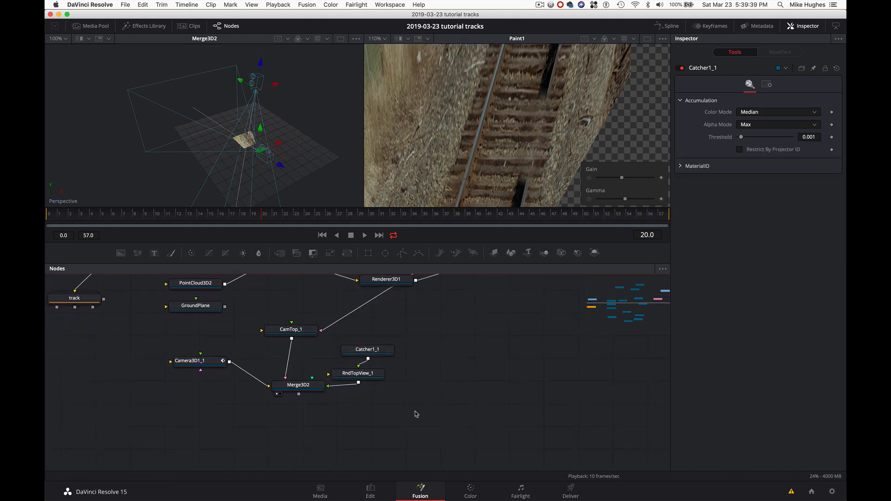
pyautogui.hotkey('shift', 'space')
pyautogui.write('Merge 3D')
pyautogui.write('rend')
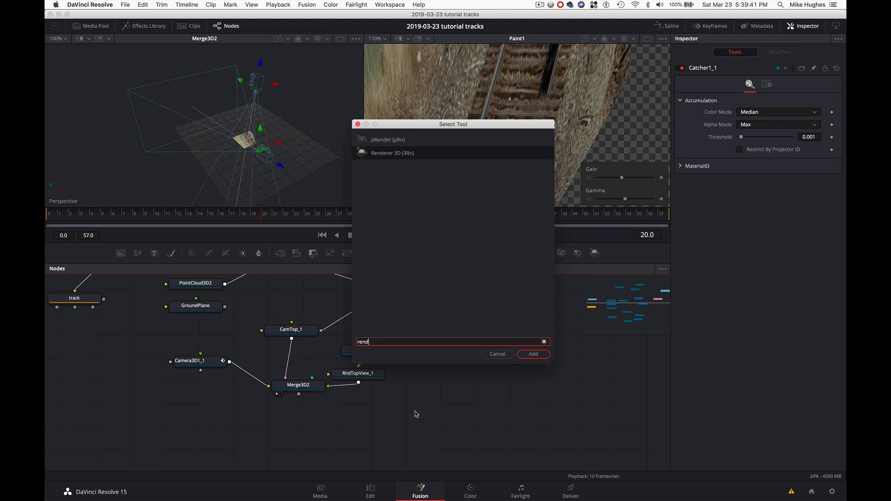
pyautogui.click(534, 354)
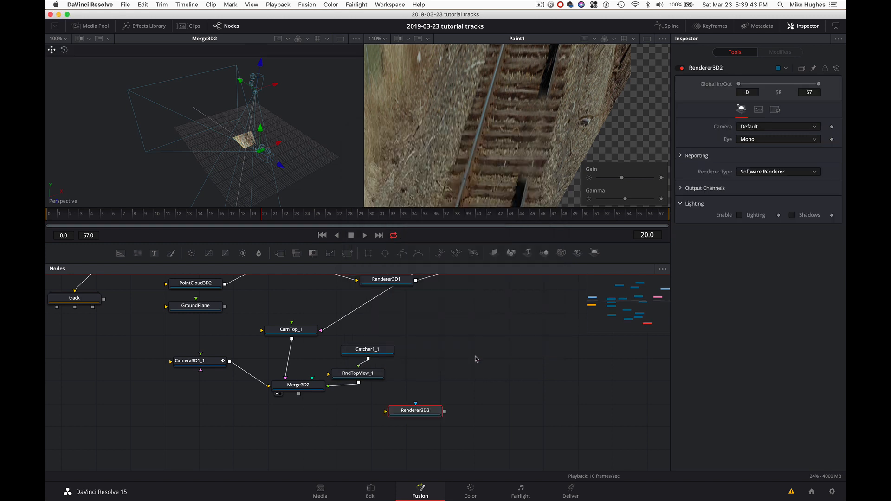
# - Connect Merge3D2 to Renderer3D2 and show the render in the second viewer with its Gain/Gamma controls hidden
pyautogui.moveTo(299, 394); pyautogui.dragTo(402, 414)
pyautogui.press('2')
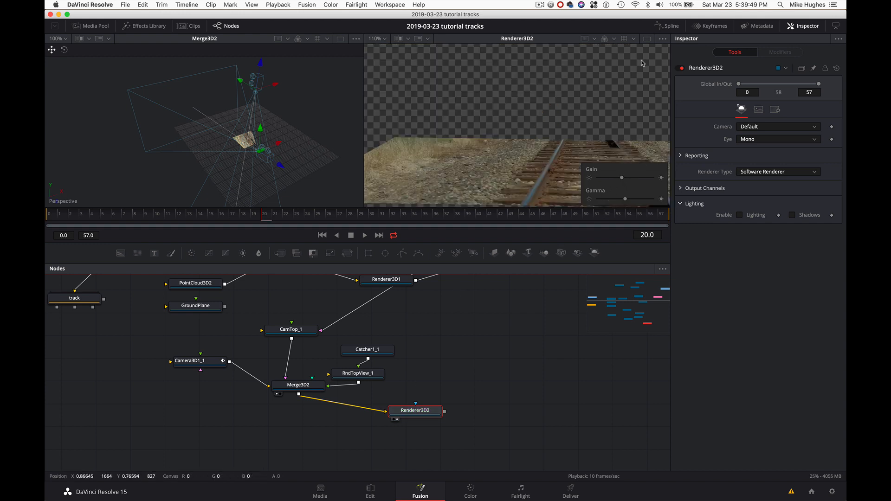
pyautogui.click(663, 39)
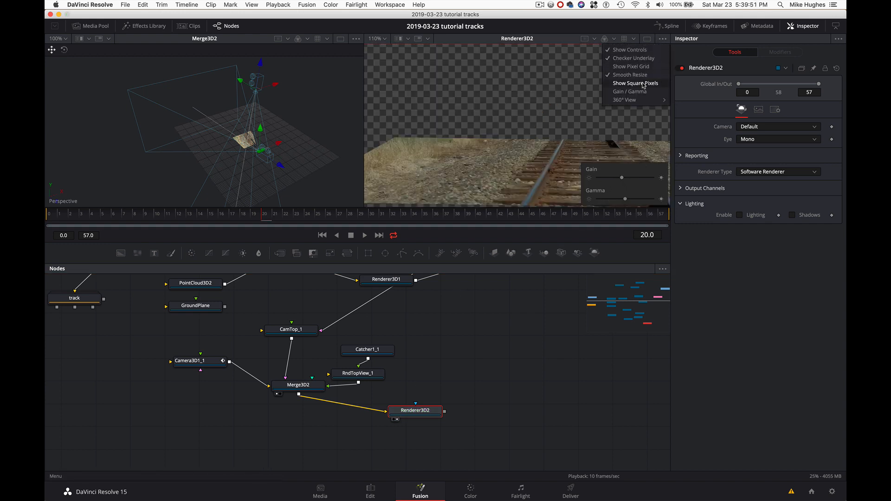
pyautogui.click(630, 92)
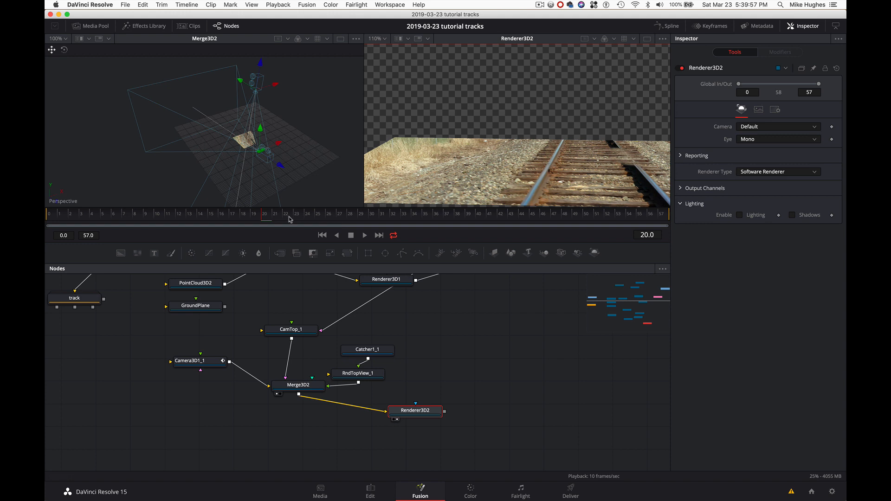
# - Preview Renderer3D2's output up to frame 39 and examine its camera choices and the 3D layout of the cameras and ground plane
pyautogui.moveTo(288, 219); pyautogui.dragTo(471, 223)
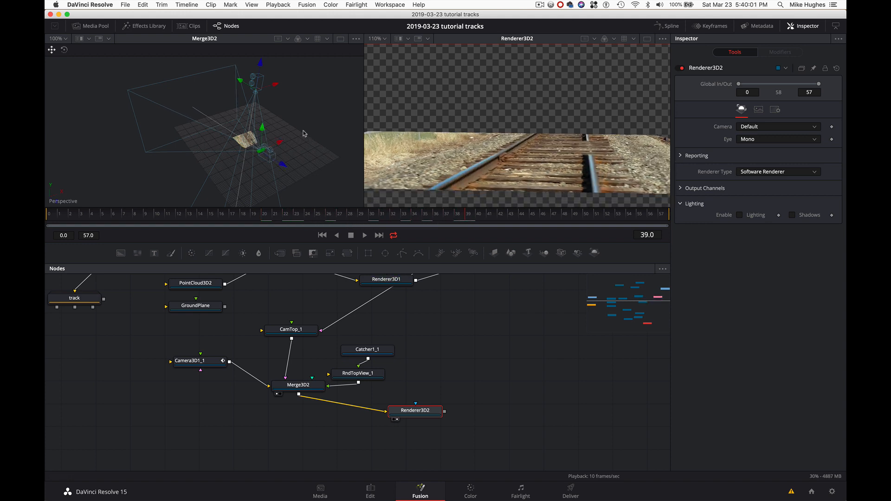
pyautogui.moveTo(303, 131); pyautogui.dragTo(335, 267)
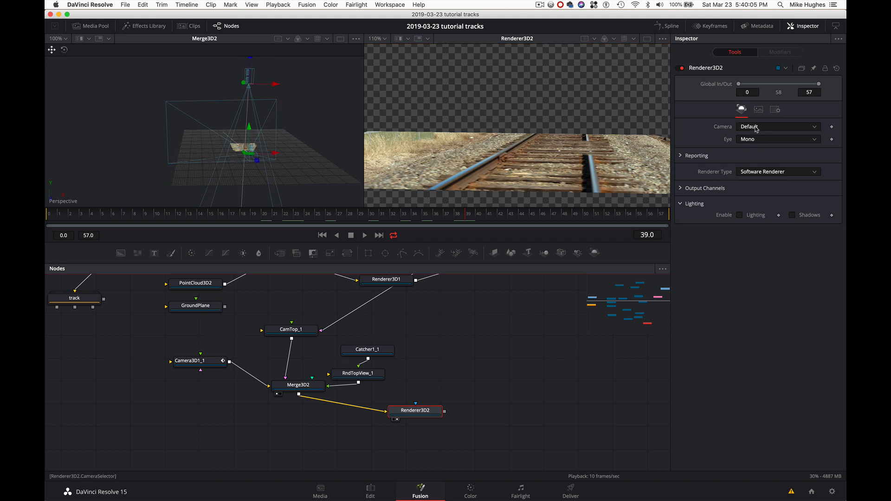
pyautogui.click(757, 127)
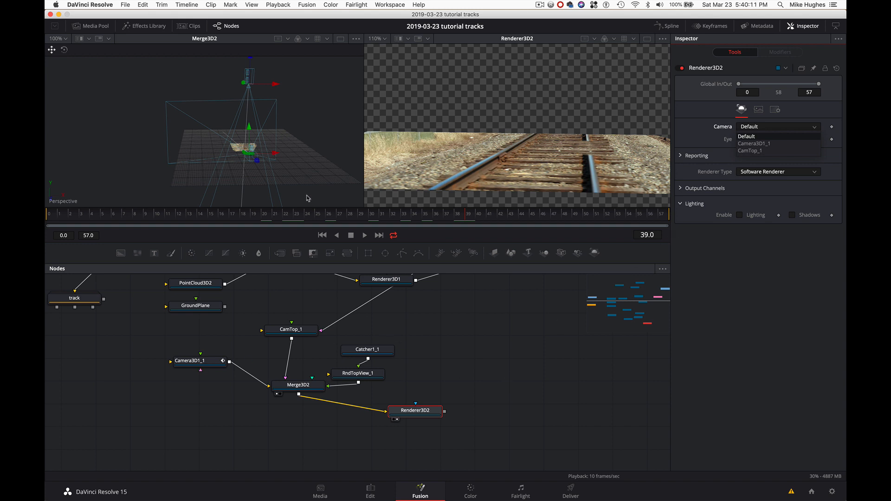
pyautogui.click(527, 441)
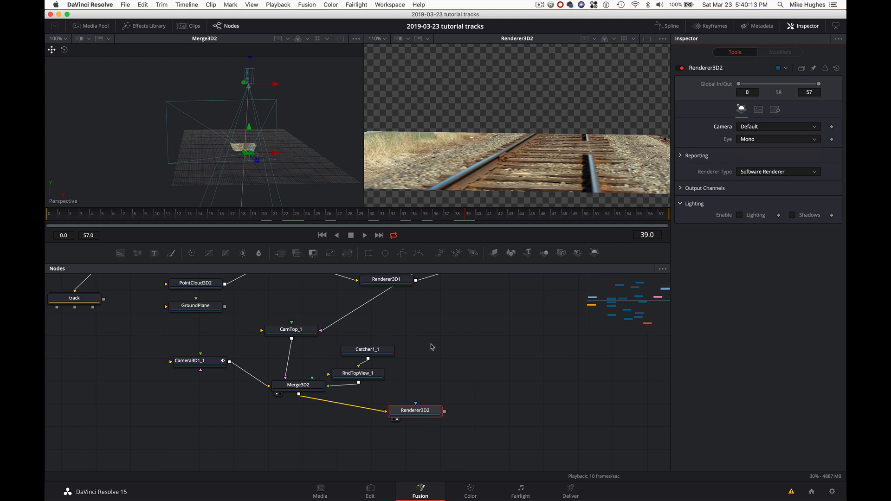
pyautogui.moveTo(240, 159); pyautogui.dragTo(204, 175)
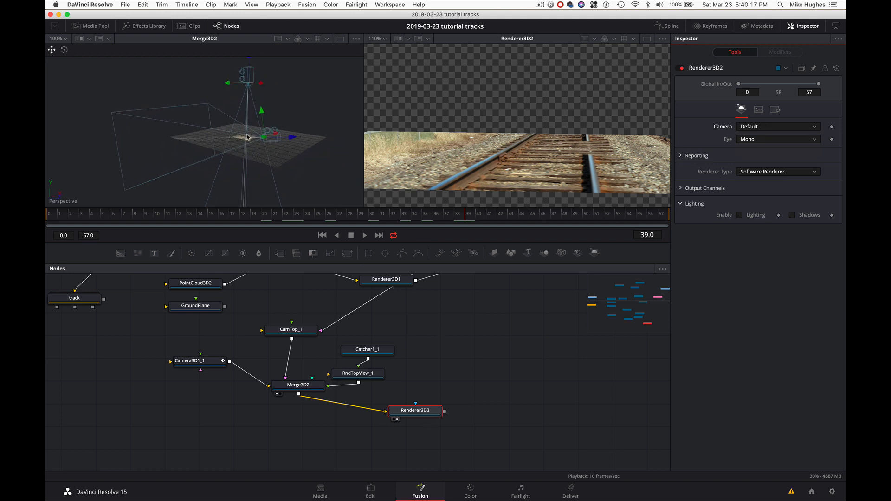
pyautogui.moveTo(226, 161); pyautogui.dragTo(217, 168)
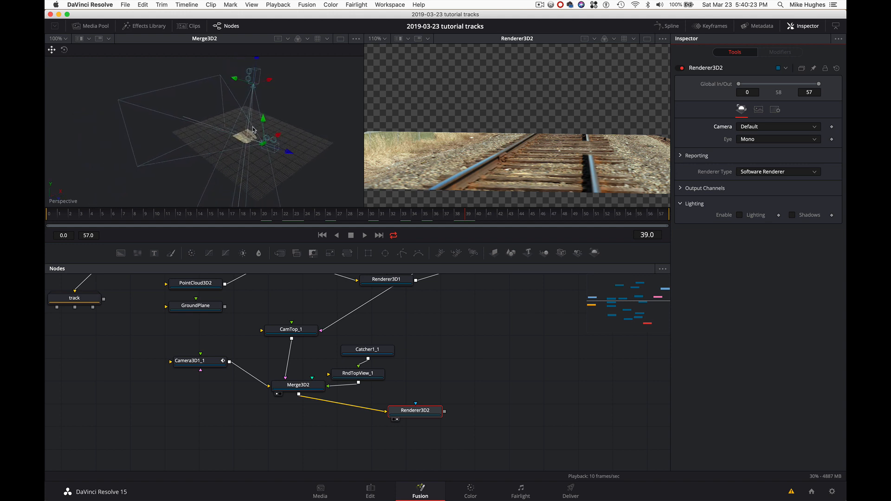
# - Examine the node chain from Paint1 through CamTop_1 to Renderer3D2 and scrub the render back to frame 19
pyautogui.scroll(5, 370, 323)
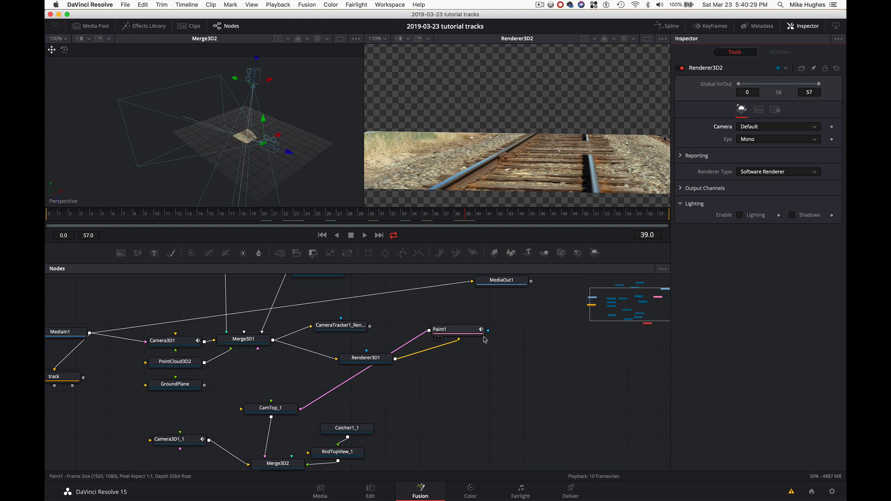
pyautogui.scroll(-1, 272, 412)
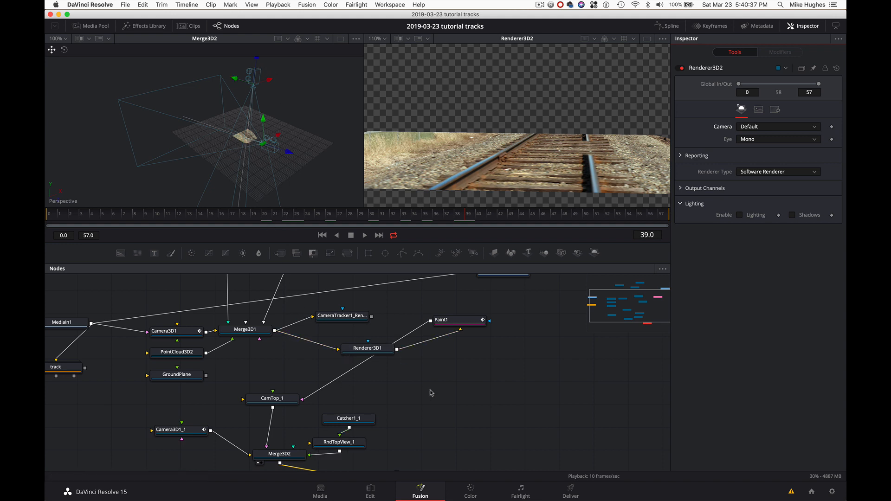
pyautogui.scroll(-3, 424, 385)
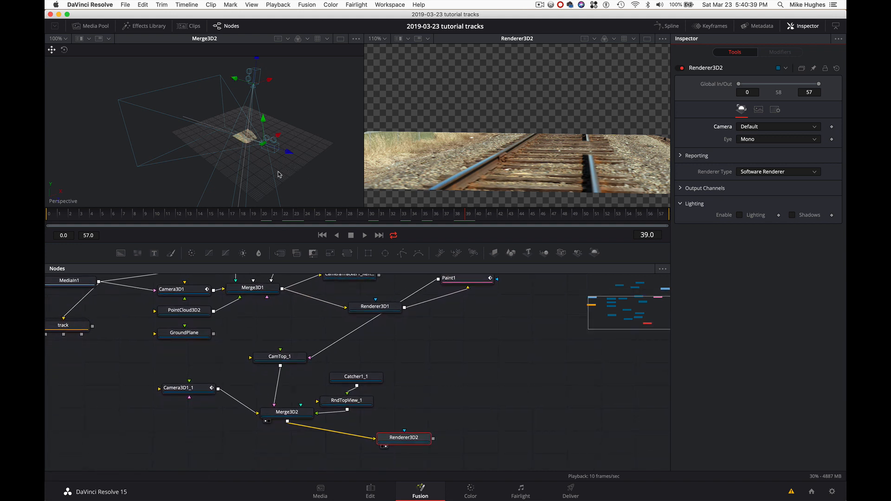
pyautogui.scroll(-5, 279, 175)
pyautogui.hscroll(3, 309, 140)
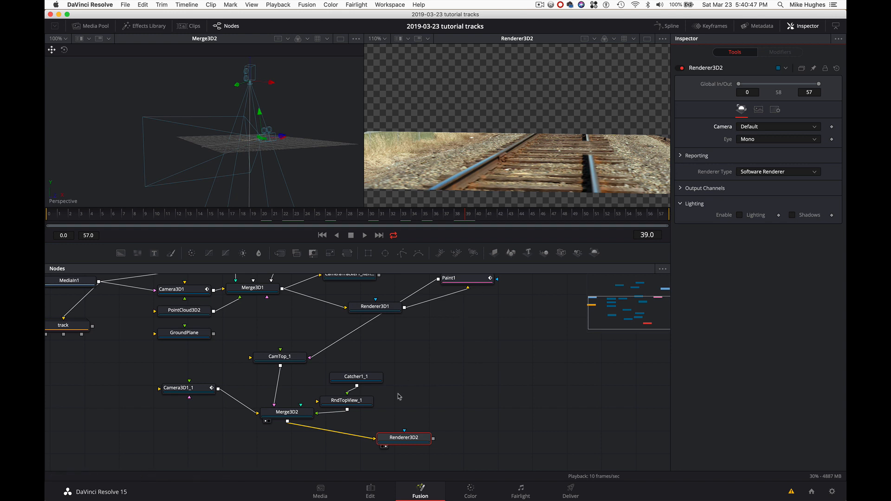
pyautogui.scroll(-1, 399, 397)
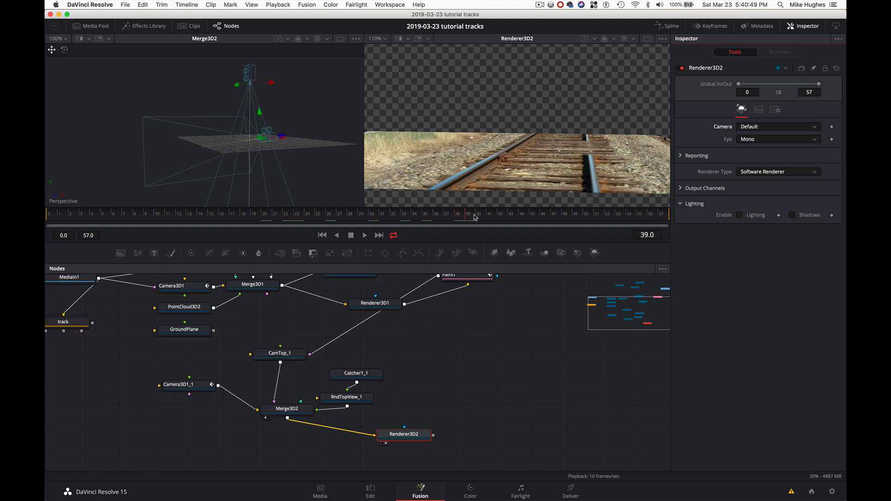
pyautogui.moveTo(476, 217); pyautogui.dragTo(256, 228)
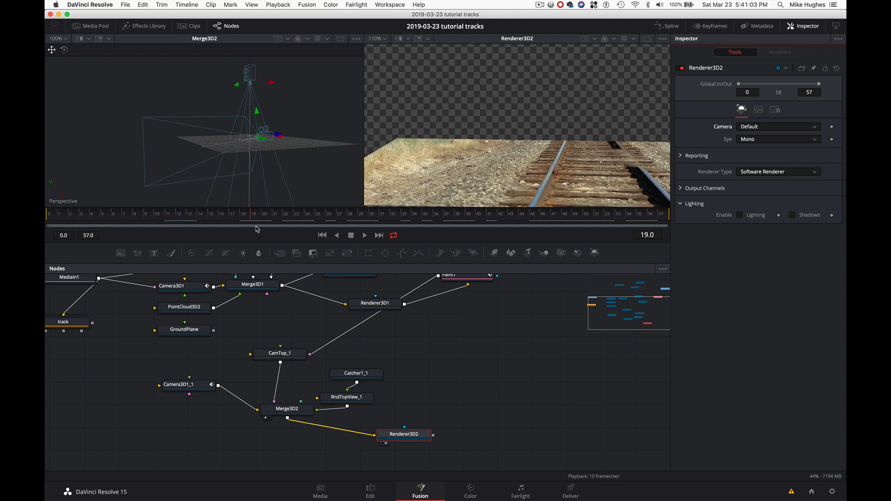
# - Move Renderer3D2 further away from Merge3D2 and add a Merge node in the empty area beyond it
pyautogui.scroll(-3, 459, 430)
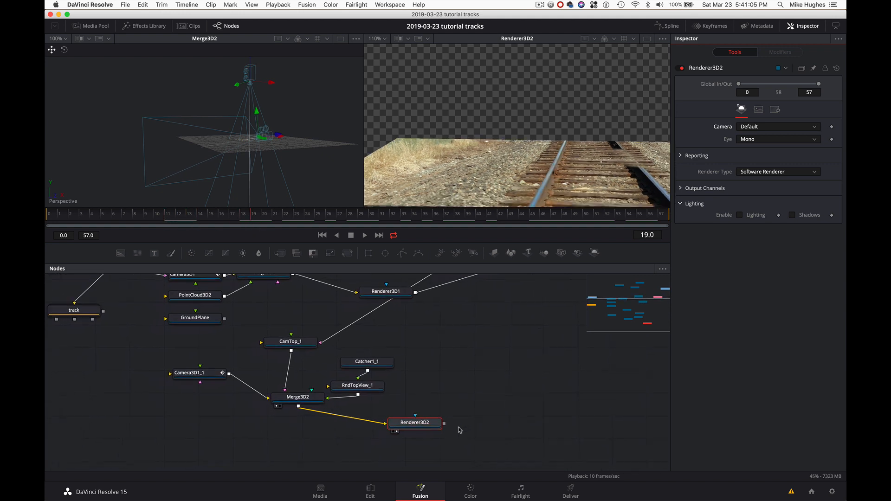
pyautogui.moveTo(450, 404); pyautogui.dragTo(477, 397)
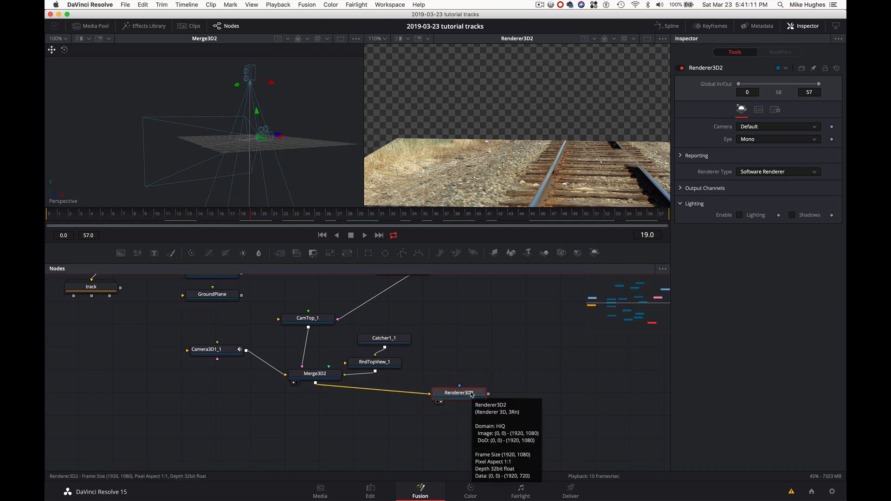
pyautogui.click(517, 408)
pyautogui.scroll(1, 389, 371)
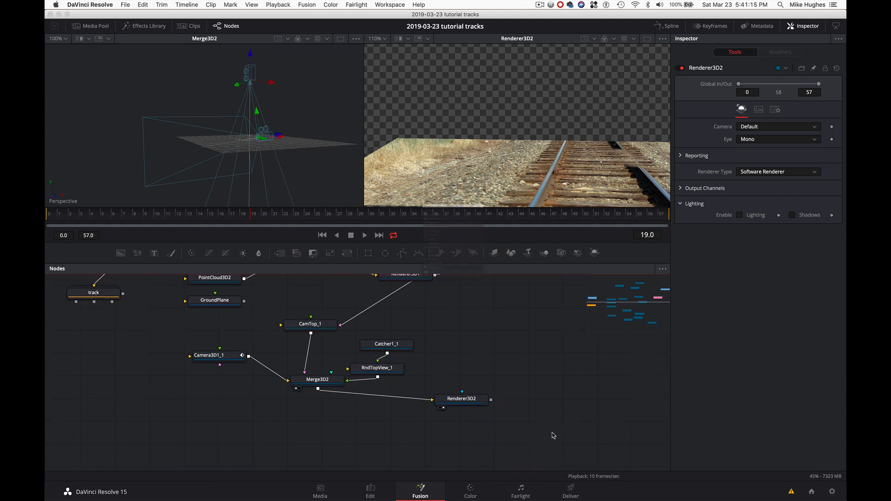
pyautogui.hotkey('shift', 'space')
pyautogui.write('rend')
pyautogui.press('BackSpace')
pyautogui.press('BackSpace')
pyautogui.press('BackSpace')
pyautogui.press('BackSpace')
pyautogui.write('merg')
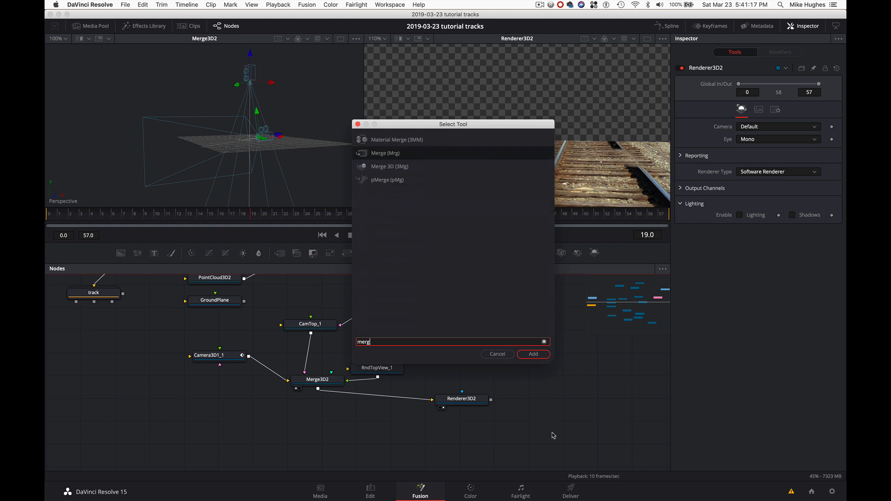
pyautogui.press('Return')
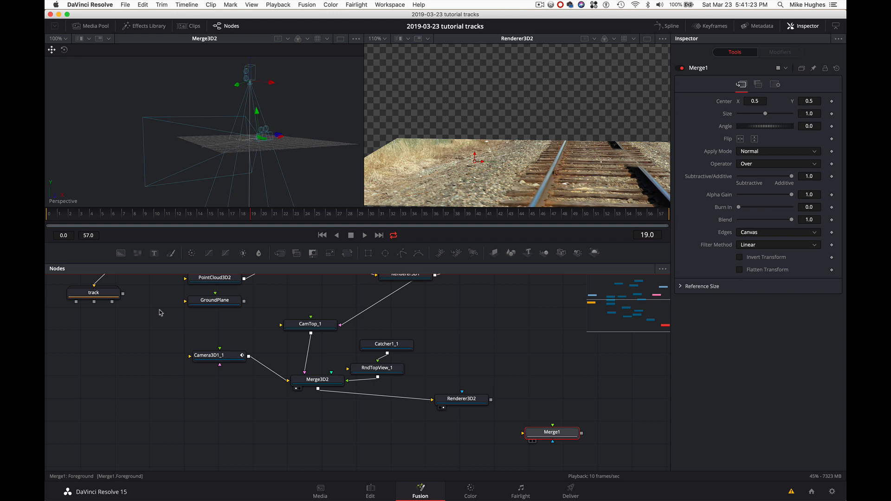
# - Connect Renderer3D2 to the foreground and MediaIn1 to the background of Merge1, showing MediaIn1 in the first viewer
pyautogui.moveTo(491, 399); pyautogui.dragTo(552, 405)
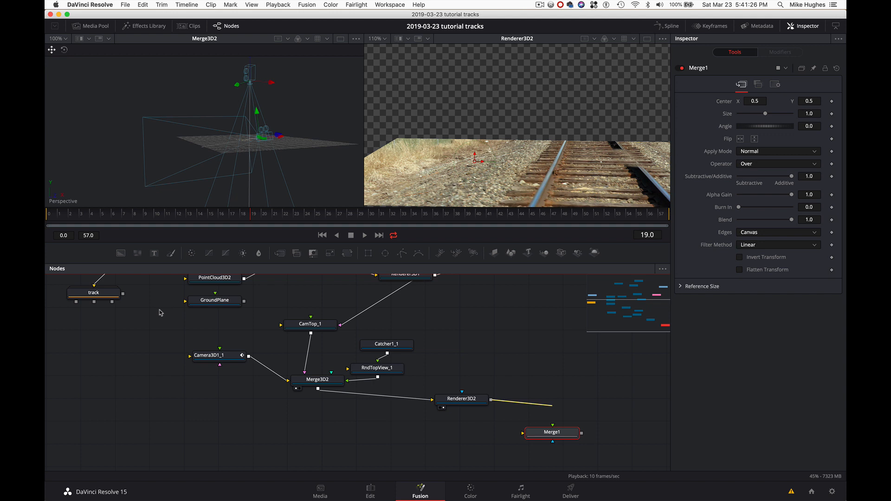
pyautogui.scroll(3, 160, 312)
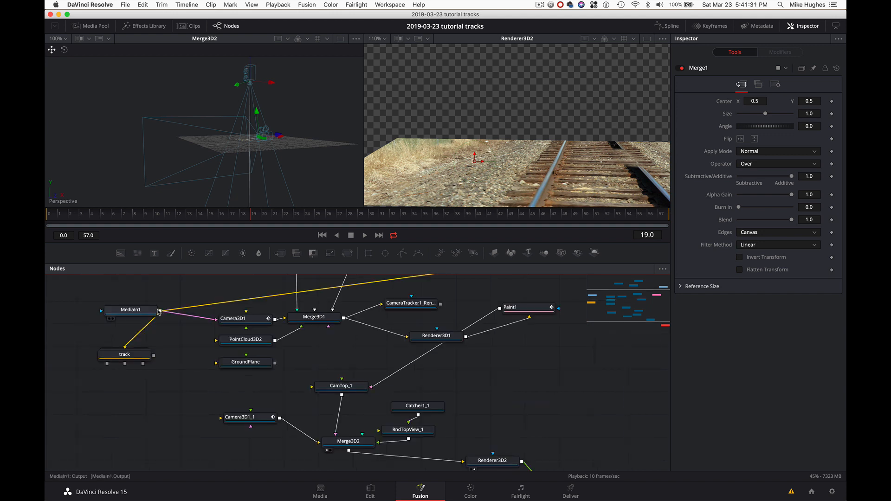
pyautogui.click(151, 311)
pyautogui.press('1')
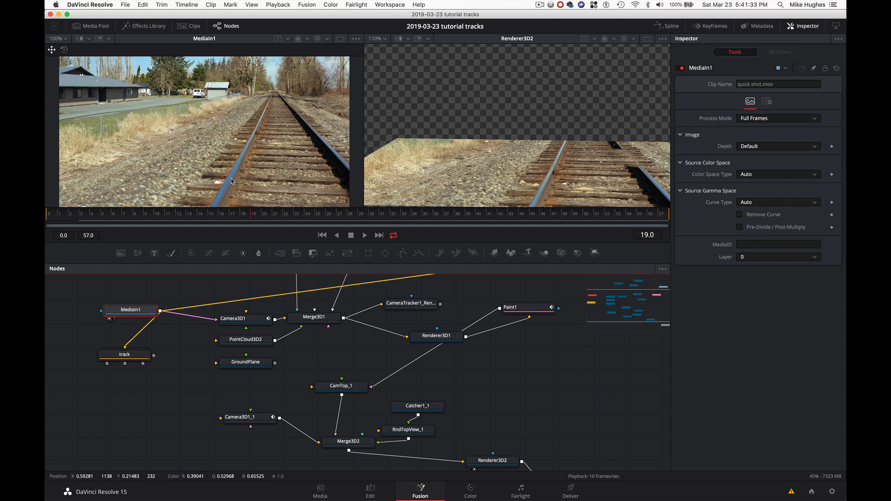
pyautogui.moveTo(161, 312); pyautogui.dragTo(584, 463)
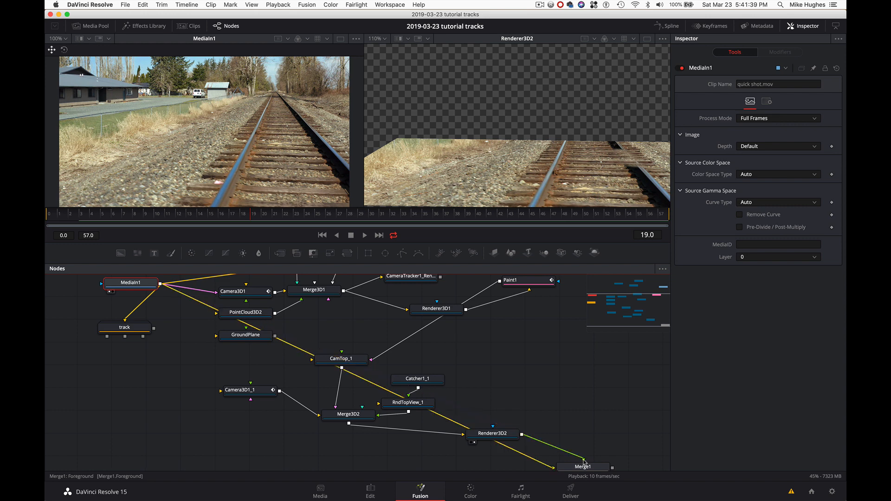
# - Show Merge1 in the second viewer and play the composite to frame 57 to check the projected patch over the footage
pyautogui.hscroll(3, 585, 442)
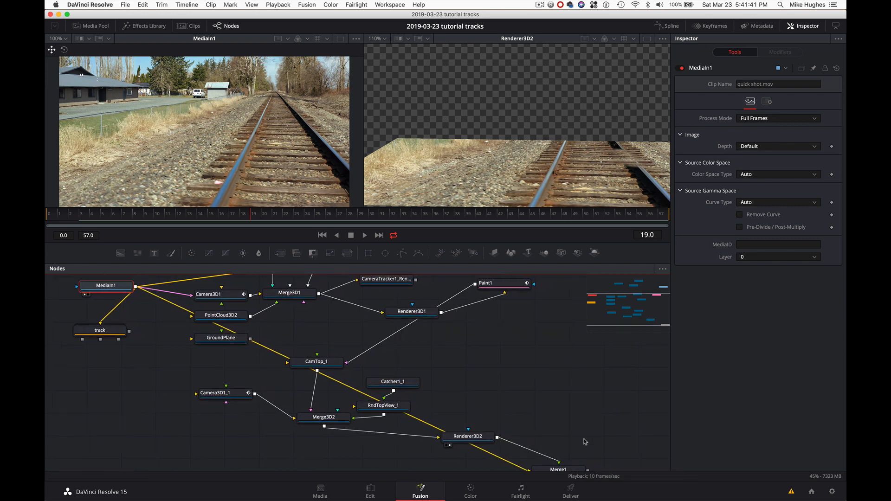
pyautogui.scroll(-3, 585, 441)
pyautogui.click(495, 422)
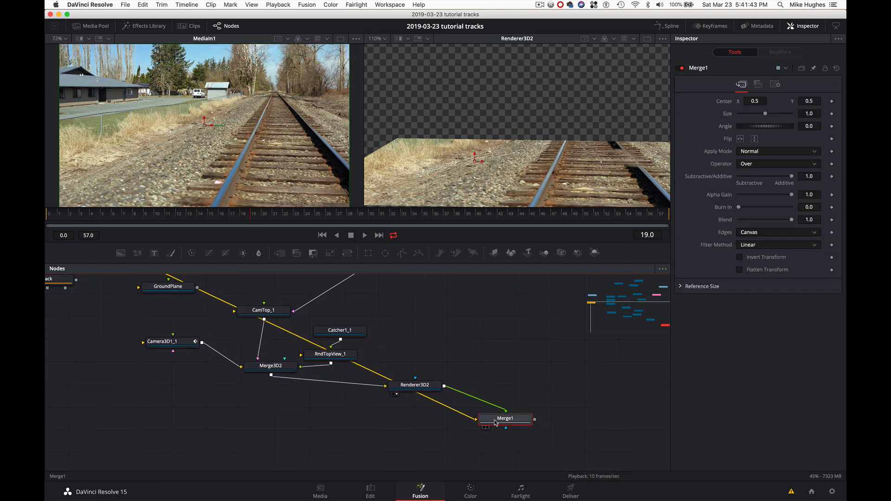
pyautogui.press('2')
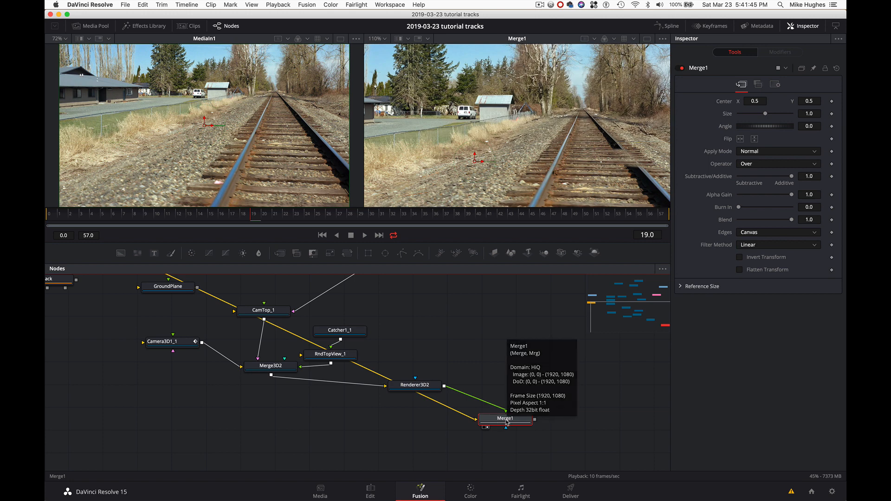
pyautogui.hscroll(2, 516, 395)
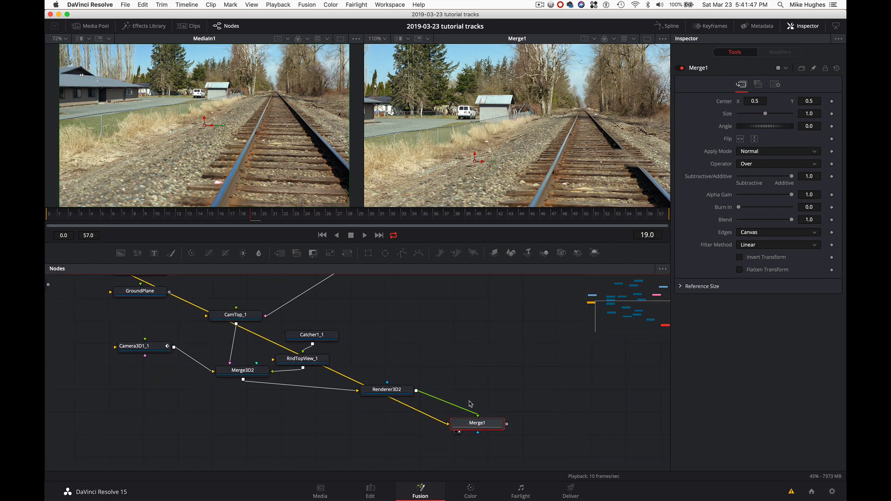
pyautogui.moveTo(293, 218); pyautogui.dragTo(337, 219)
pyautogui.press('space')
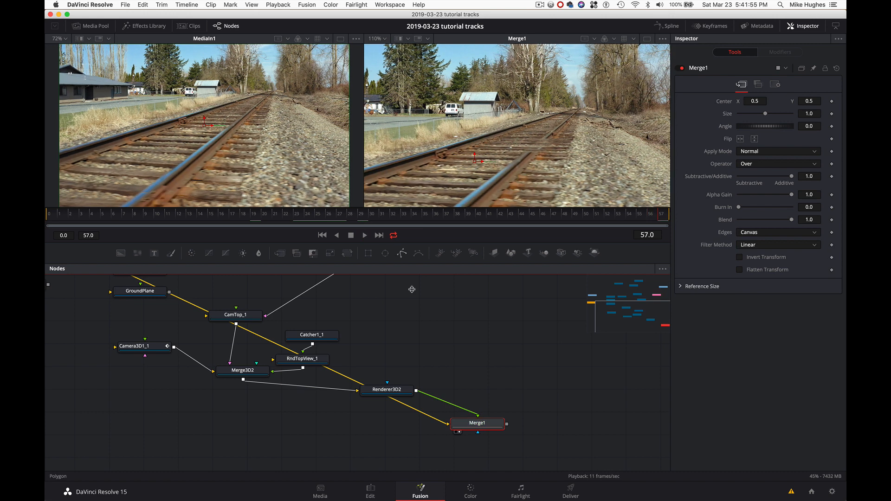
# - Show Paint1 in the second viewer and check the shape animation options of its polyline stroke
pyautogui.scroll(5, 427, 322)
pyautogui.scroll(1, 427, 322)
pyautogui.click(416, 339)
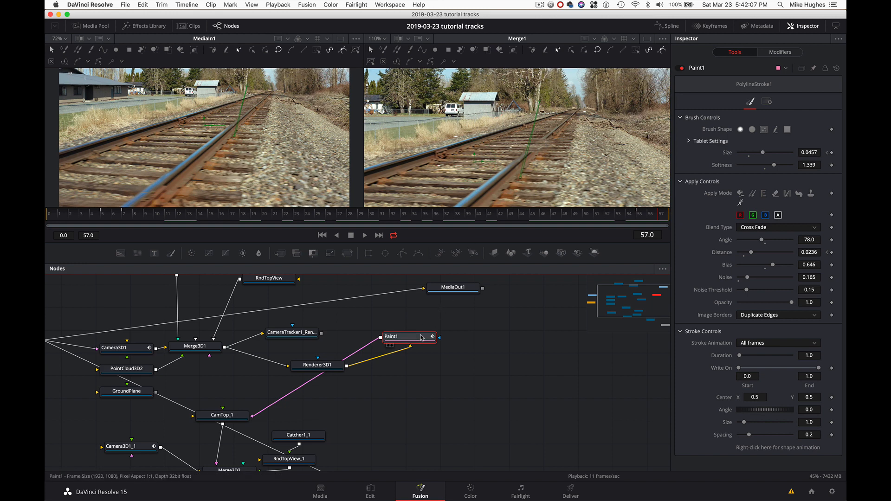
pyautogui.press('2')
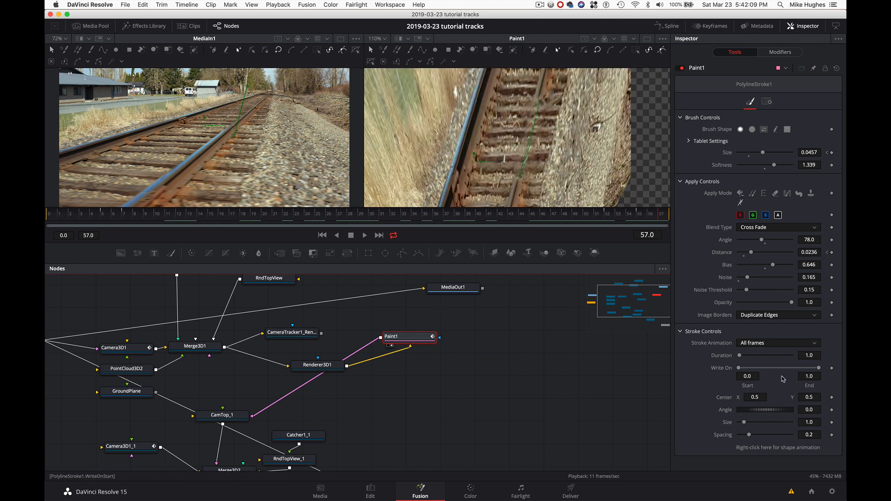
pyautogui.rightClick(782, 450)
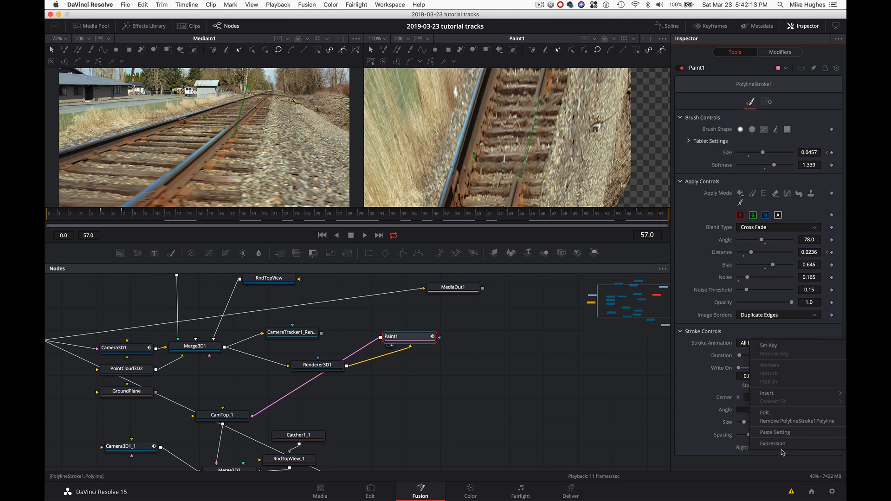
pyautogui.moveTo(781, 394)
pyautogui.click(732, 447)
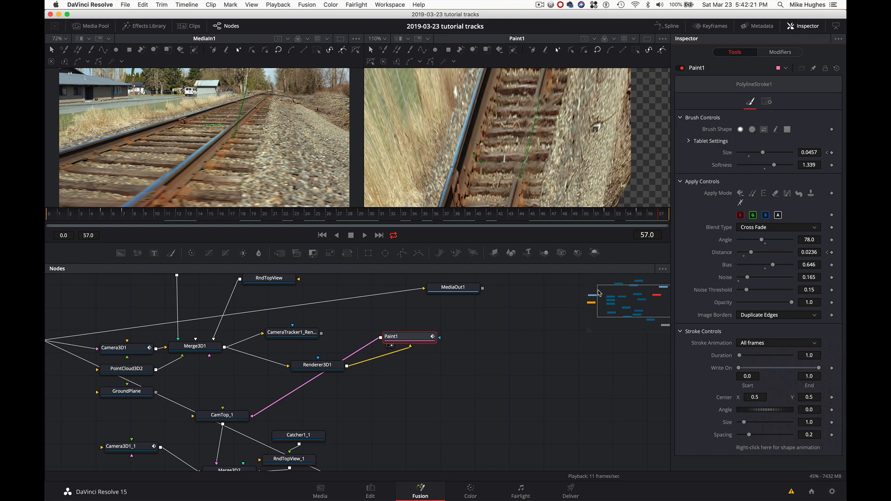
# - Open the Spline editor at frame 55 and isolate the Polyline curve of Paint1's PolylineStroke1
pyautogui.click(649, 212)
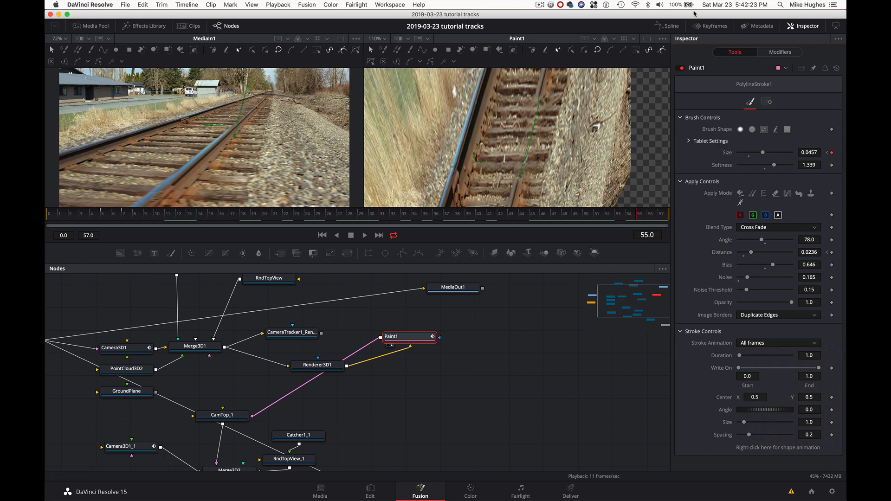
pyautogui.click(668, 26)
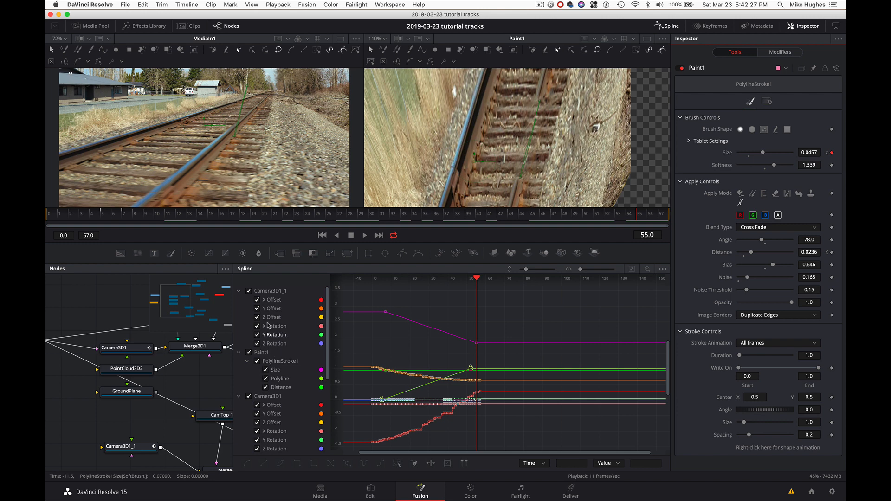
pyautogui.click(248, 291)
pyautogui.click(249, 397)
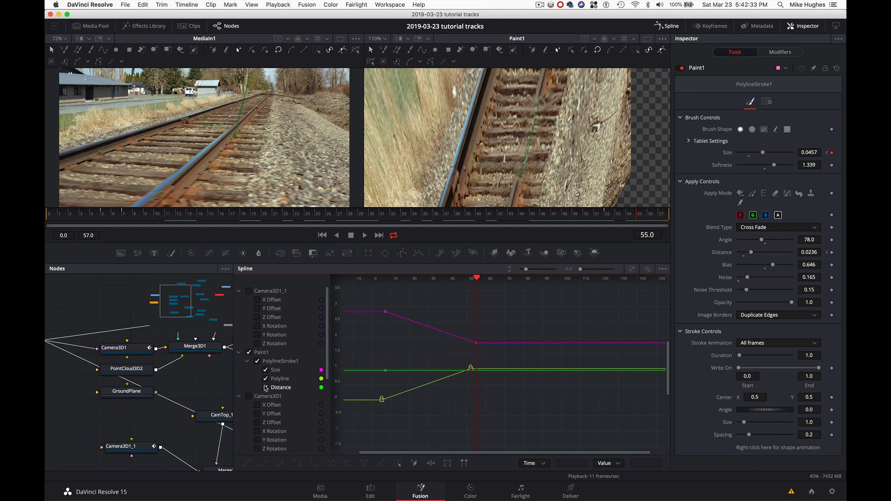
pyautogui.click(266, 388)
pyautogui.click(266, 370)
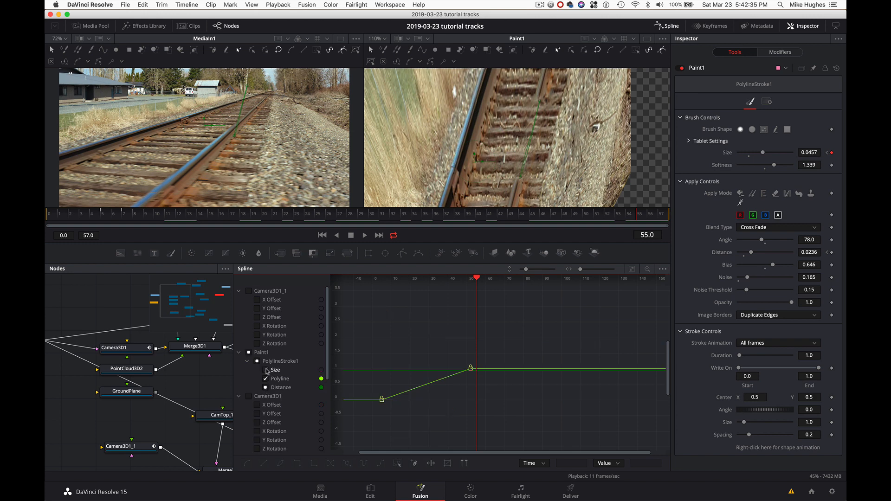
pyautogui.click(266, 388)
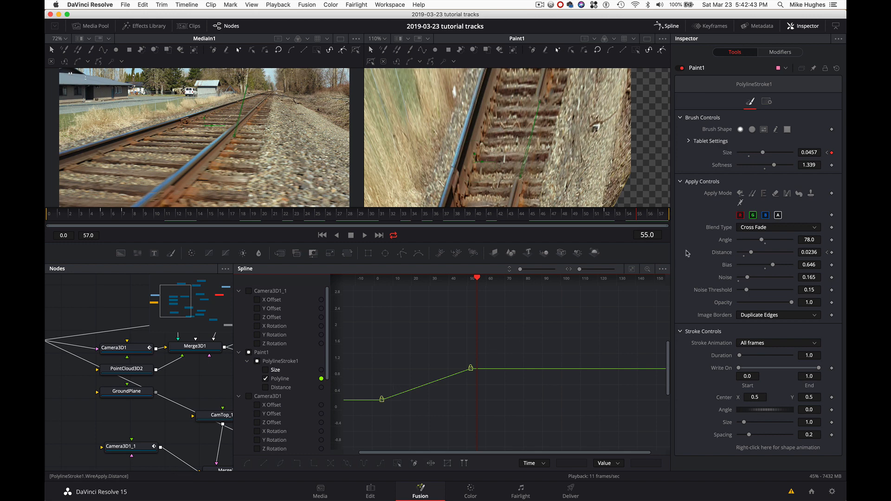
# - Shift the later Polyline keyframe to frame 53 and delete the early keyframe at frame 5
pyautogui.click(471, 367)
pyautogui.moveTo(472, 370); pyautogui.dragTo(474, 375)
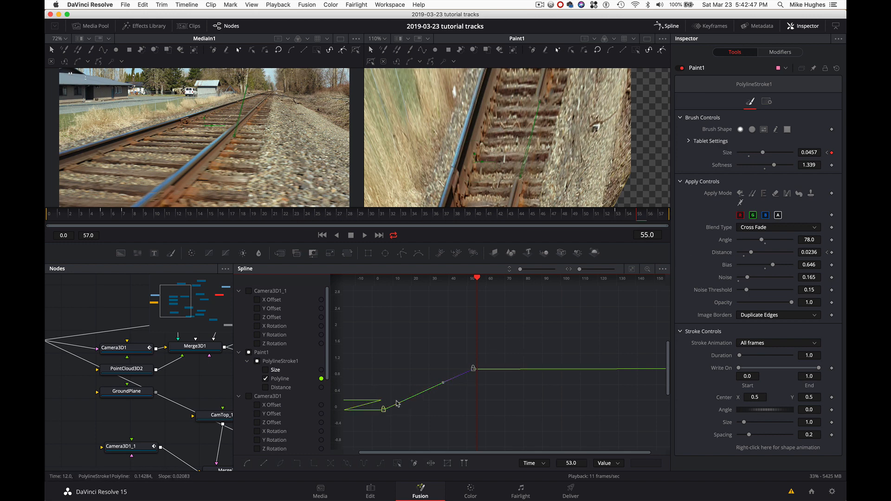
pyautogui.click(424, 418)
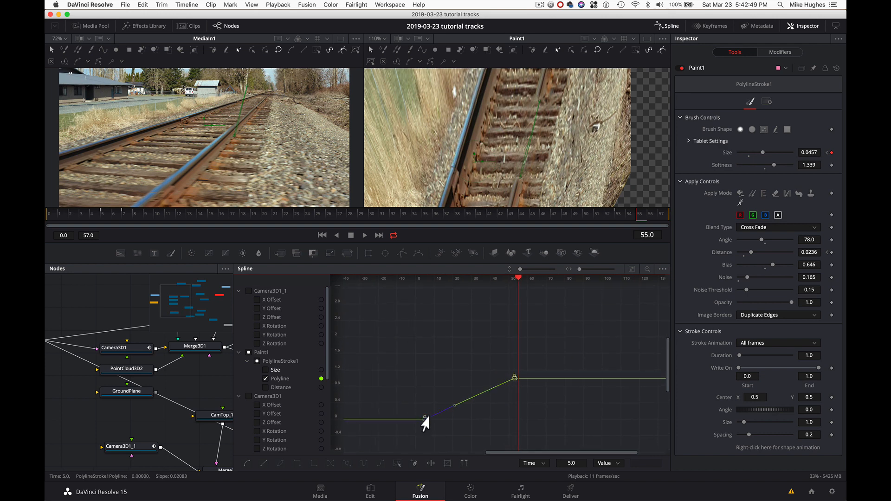
pyautogui.moveTo(454, 405); pyautogui.dragTo(457, 393)
pyautogui.click(422, 417)
pyautogui.click(424, 418)
pyautogui.press('Delete')
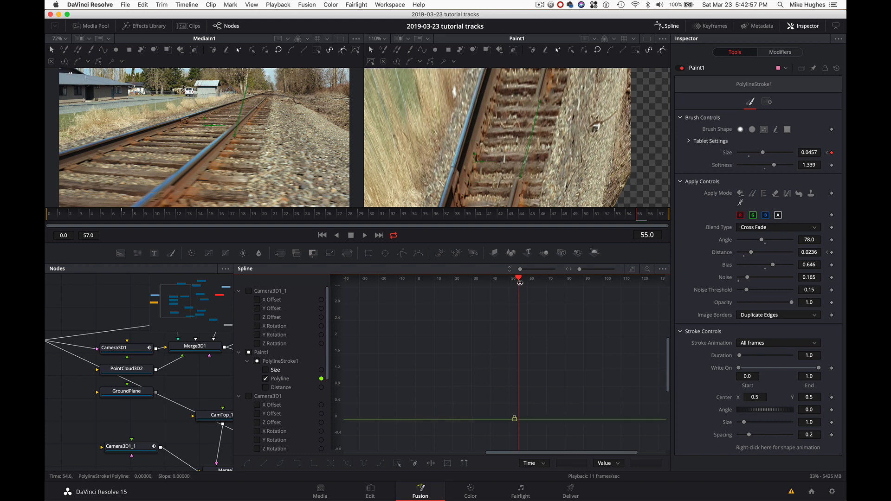
# - Scrub through the timeline to frame 9 to check the Paint1 stroke against the rail, and close the Spline editor
pyautogui.moveTo(520, 283); pyautogui.dragTo(399, 278)
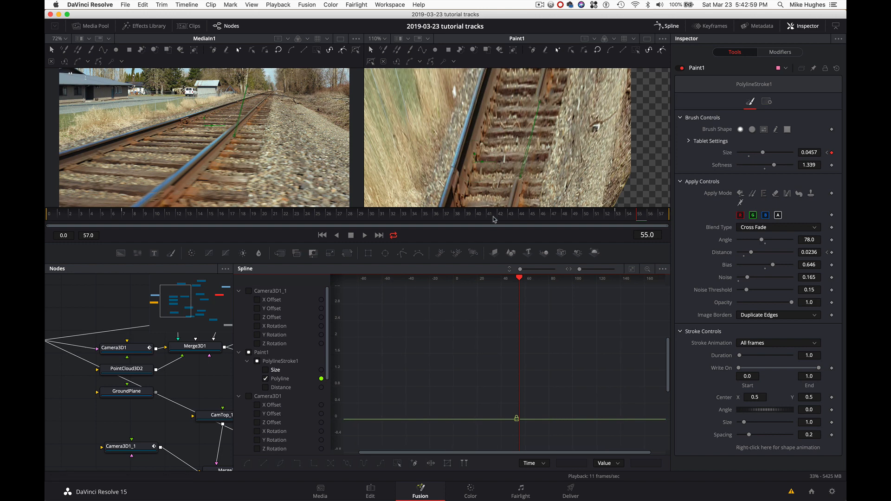
pyautogui.moveTo(434, 219); pyautogui.dragTo(304, 226)
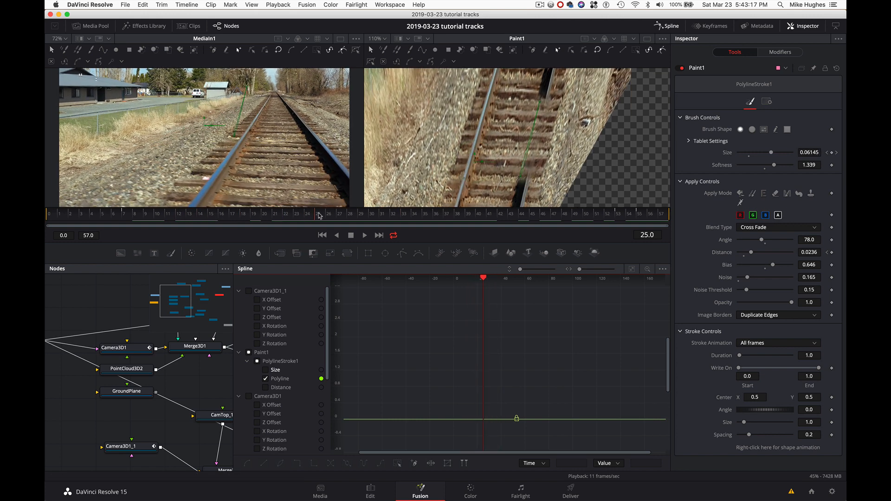
pyautogui.moveTo(376, 213); pyautogui.dragTo(480, 215)
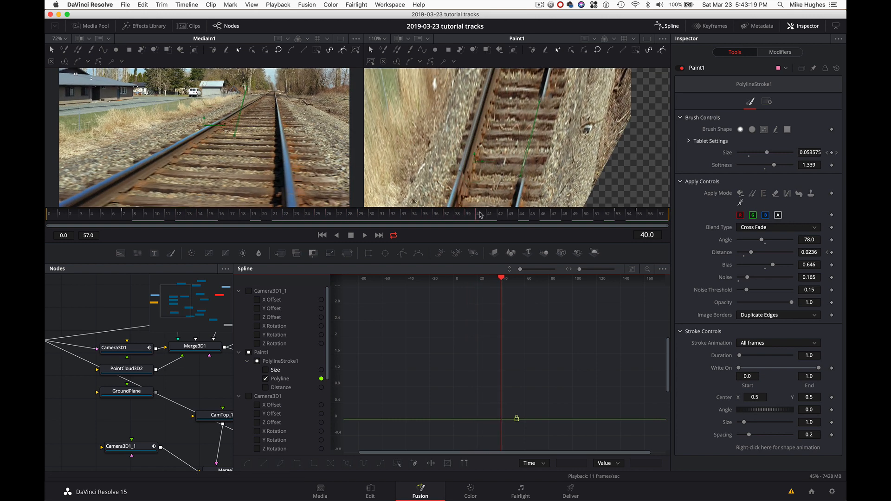
pyautogui.moveTo(420, 214); pyautogui.dragTo(149, 220)
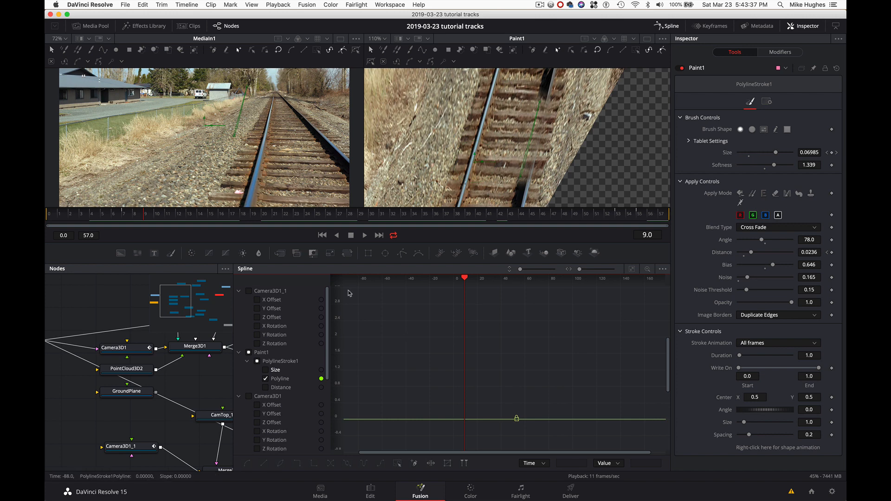
pyautogui.click(668, 26)
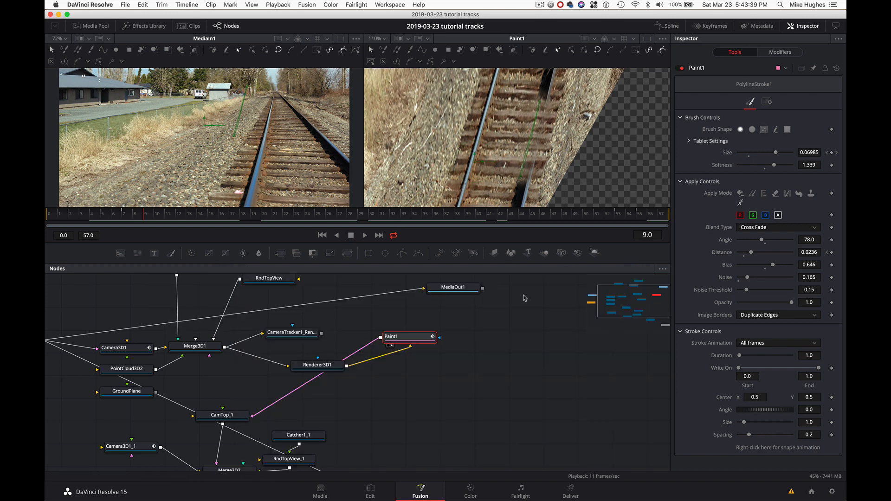
# - Reposition Renderer3D1 in the node graph so it sits just below the CameraTracker1 renderer node
pyautogui.click(421, 337)
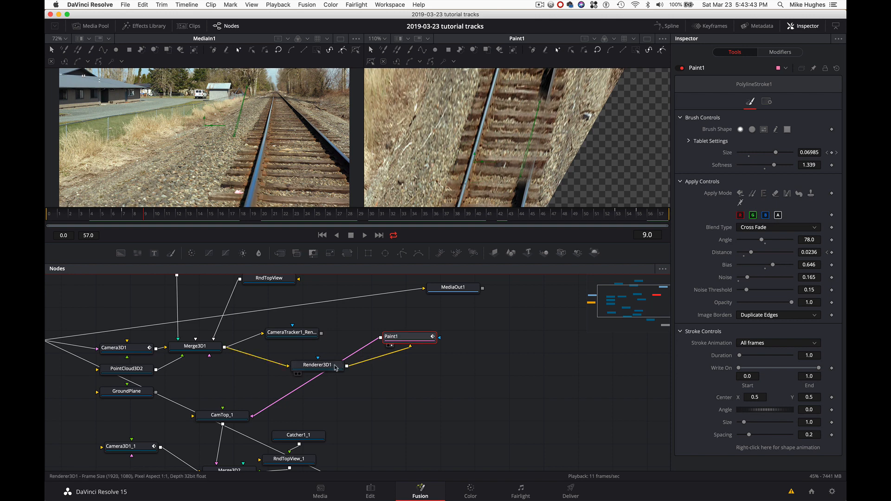
pyautogui.moveTo(336, 368); pyautogui.dragTo(341, 380)
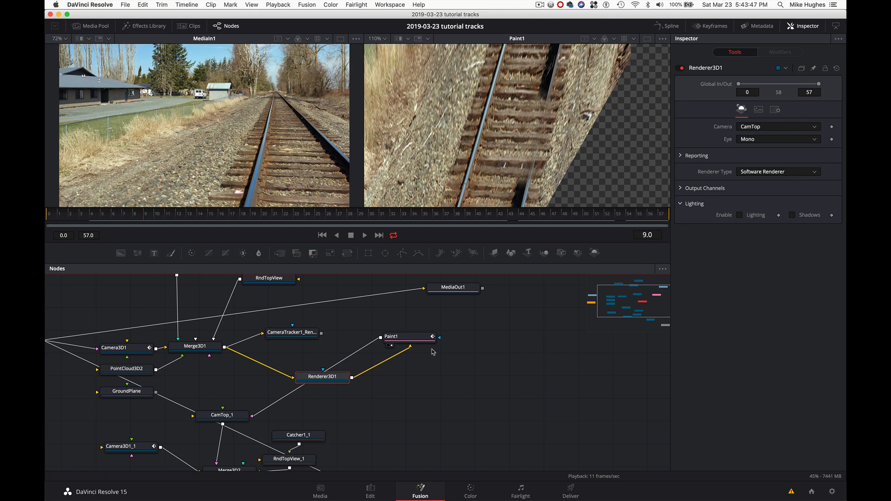
pyautogui.click(424, 341)
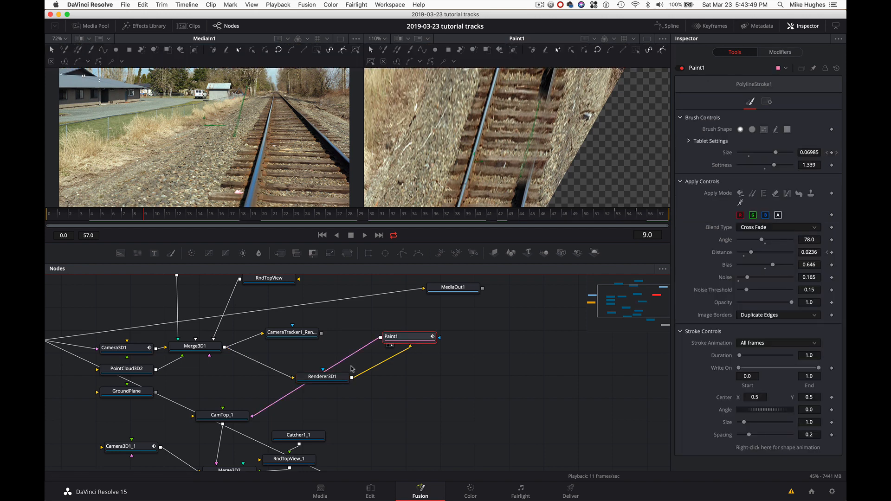
pyautogui.moveTo(335, 379); pyautogui.dragTo(311, 356)
# - Add a second Paint node after Paint1 and place it just below Paint1 in the node graph
pyautogui.click(421, 340)
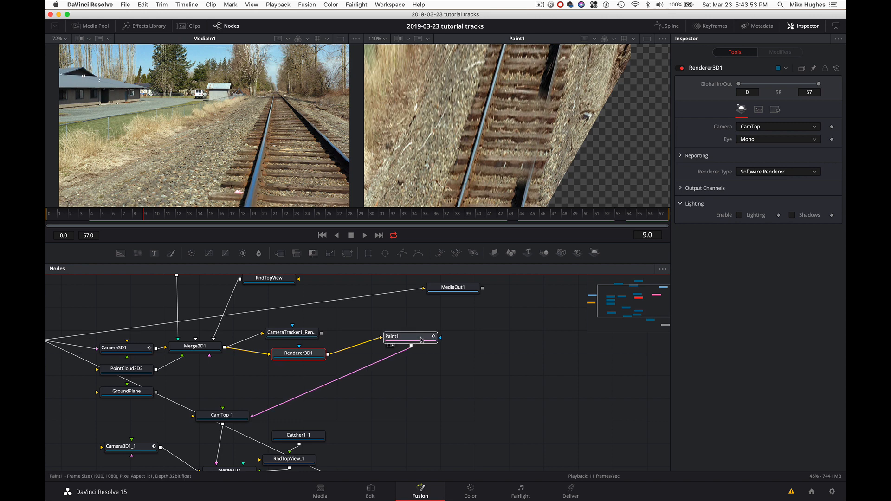
pyautogui.hotkey('shift', 'space')
pyautogui.write('pain')
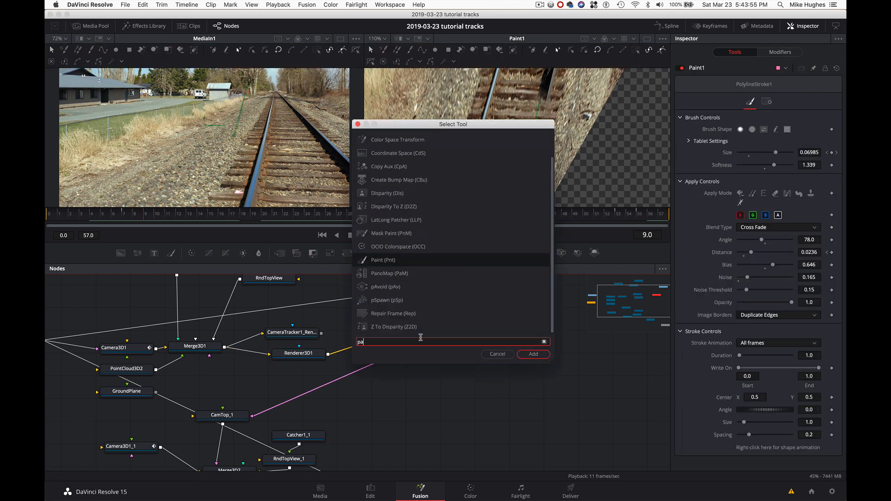
pyautogui.click(534, 354)
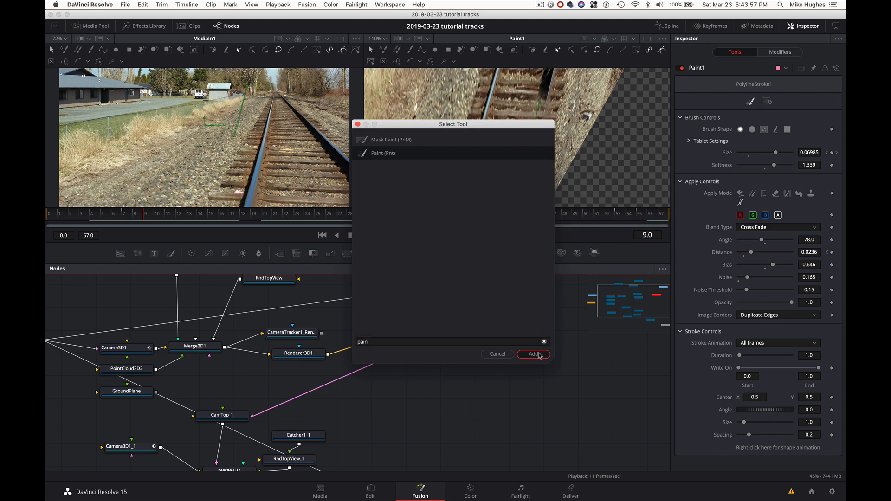
pyautogui.moveTo(345, 340); pyautogui.dragTo(436, 385)
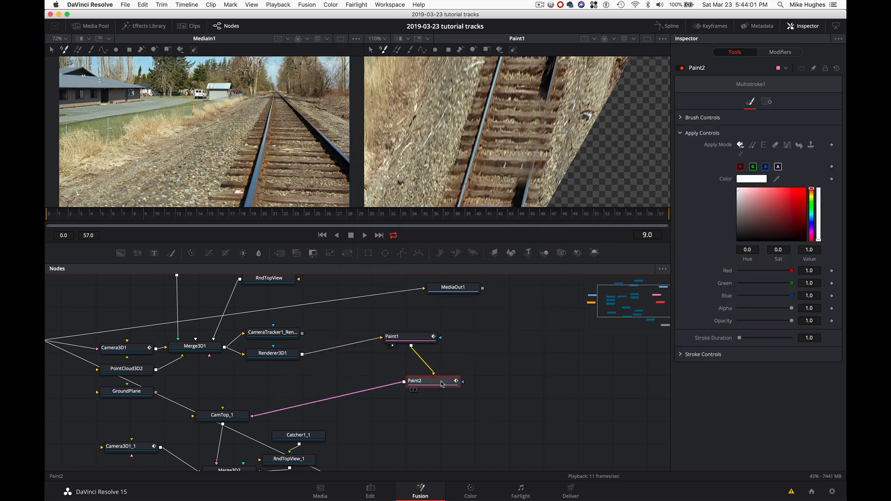
# - Choose the Polyline Stroke tool for Paint2 and scrub back to frame 2
pyautogui.click(421, 51)
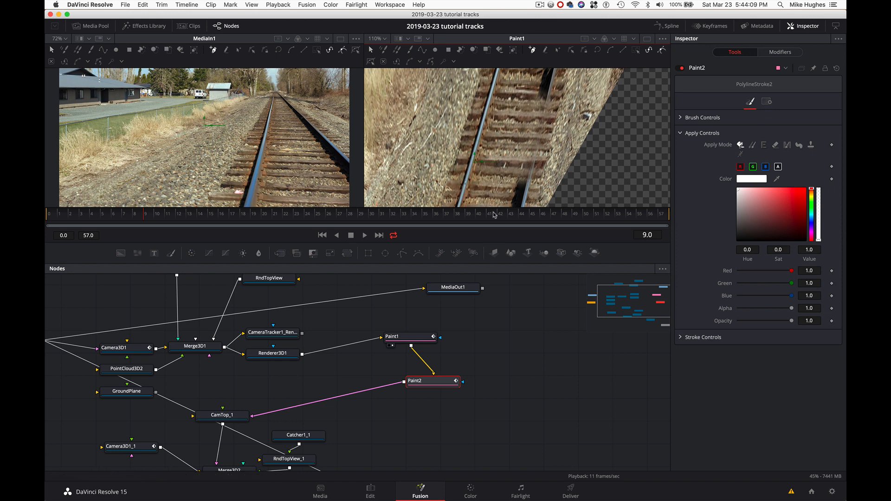
pyautogui.moveTo(495, 215); pyautogui.dragTo(236, 235)
pyautogui.moveTo(562, 246); pyautogui.dragTo(186, 240)
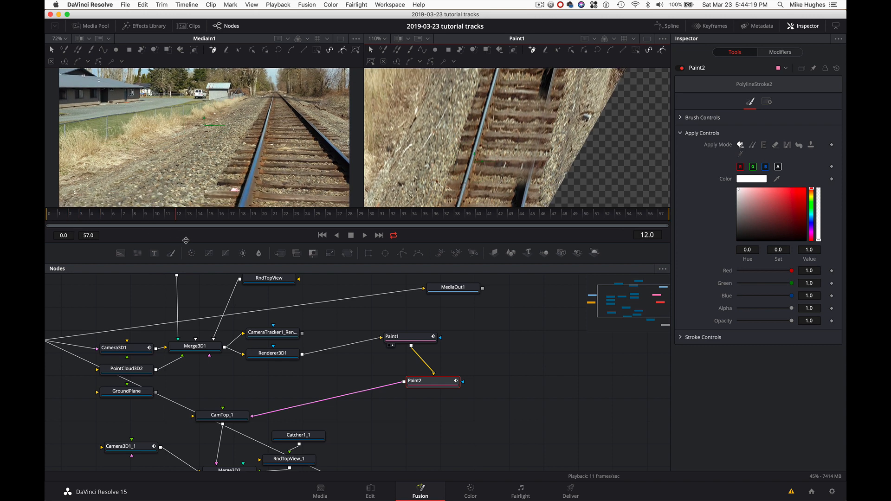
pyautogui.moveTo(127, 222); pyautogui.dragTo(80, 219)
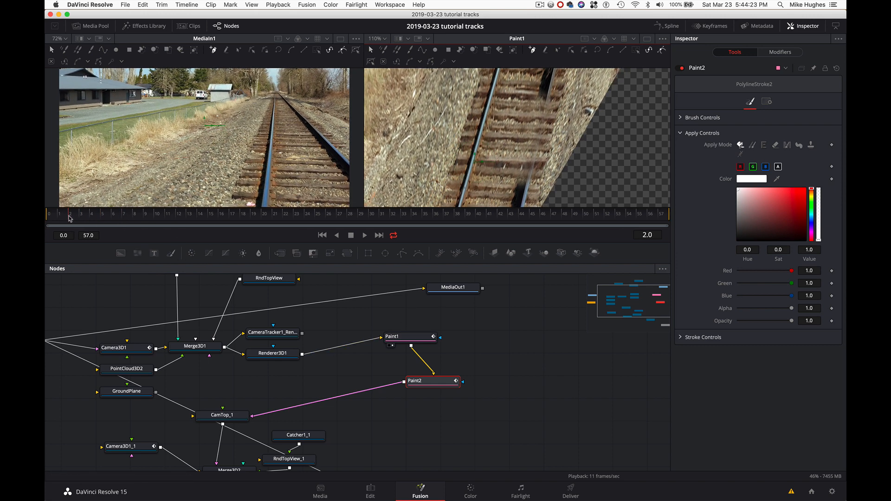
# - Nudge both end points of Paint1's polyline stroke toward the right-hand rail at frame 2, and scrub through the clip to check the patch
pyautogui.click(423, 338)
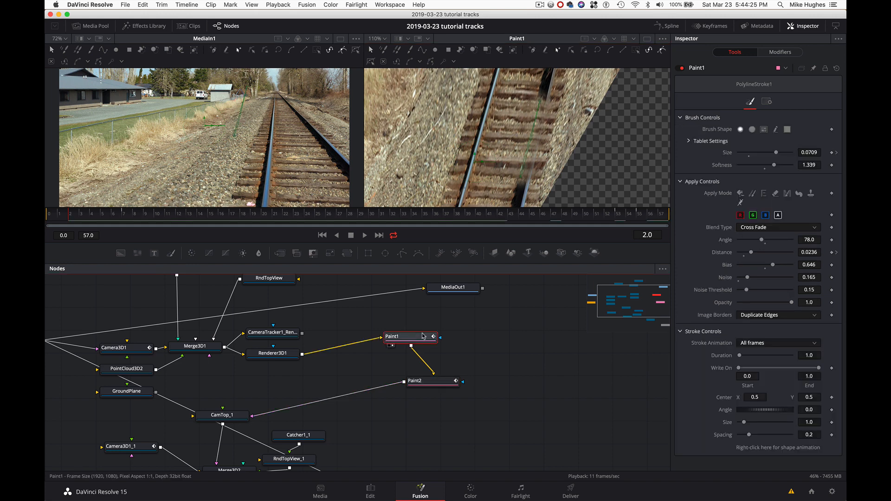
pyautogui.click(524, 179)
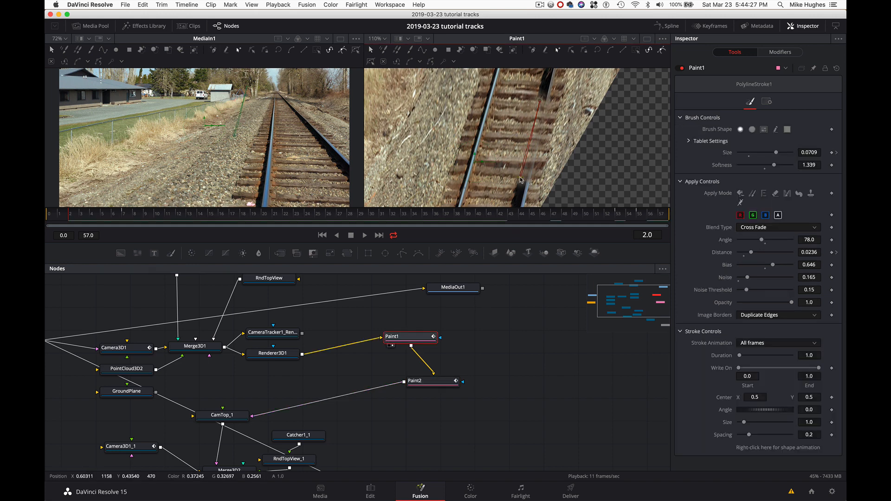
pyautogui.moveTo(525, 179); pyautogui.dragTo(528, 182)
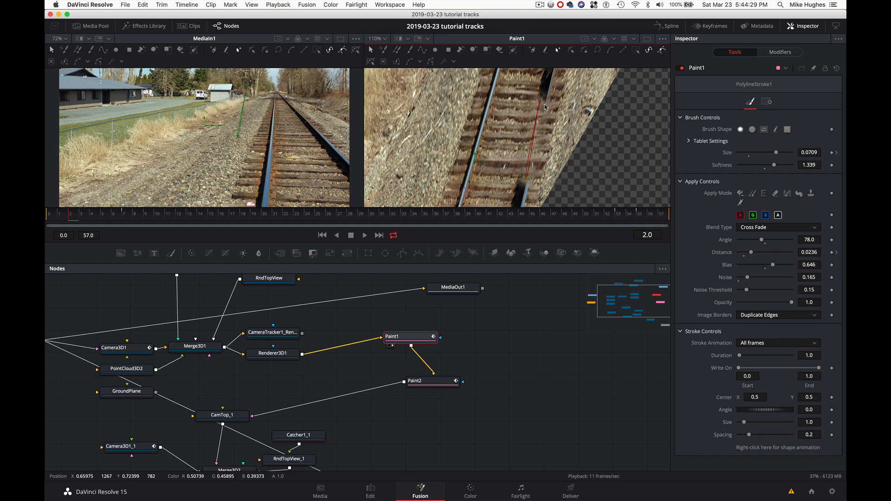
pyautogui.moveTo(542, 104); pyautogui.dragTo(544, 105)
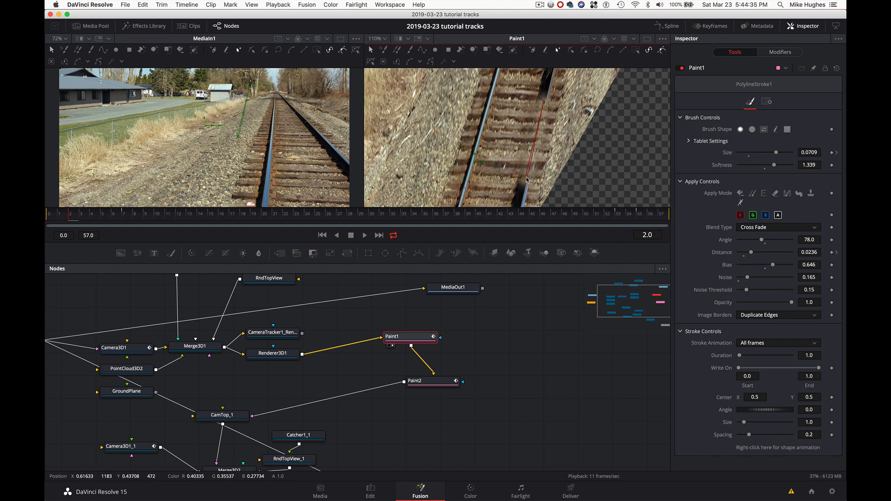
pyautogui.click(519, 213)
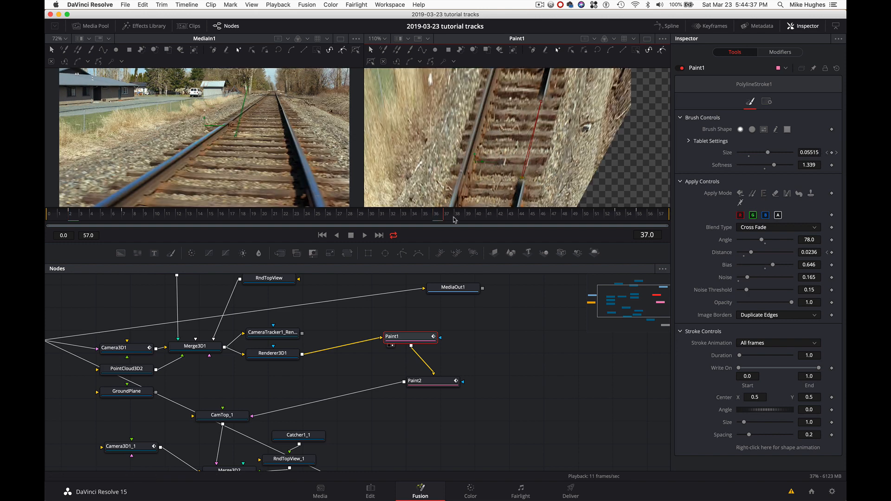
pyautogui.moveTo(546, 224); pyautogui.dragTo(381, 214)
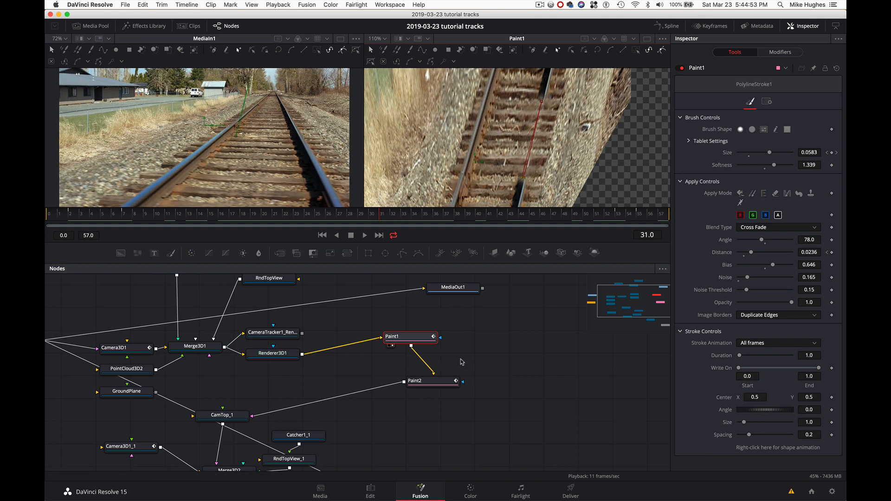
# - Disable Paint1 and line up Paint1 and Paint2 in a row after Renderer3D1
pyautogui.click(426, 337)
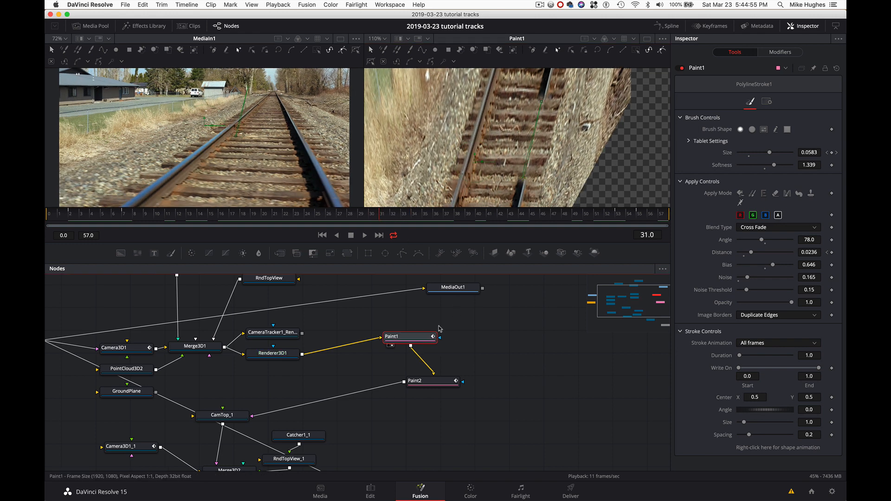
pyautogui.click(682, 69)
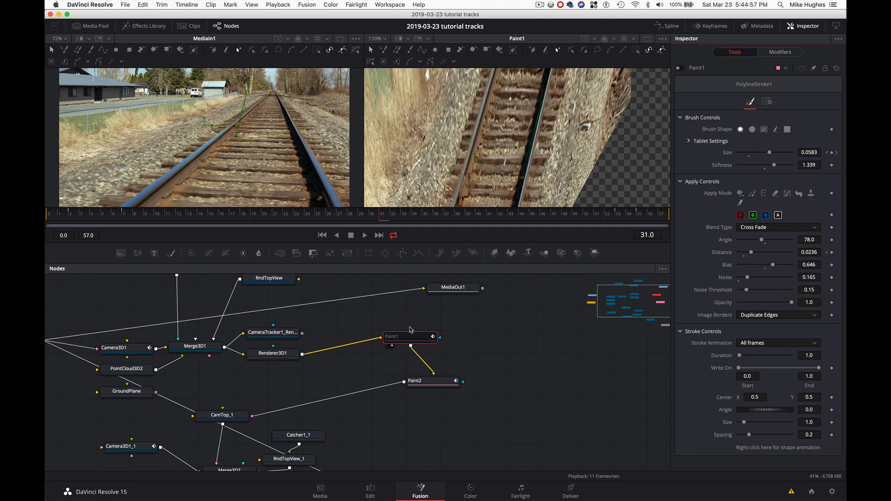
pyautogui.moveTo(409, 340); pyautogui.dragTo(374, 334)
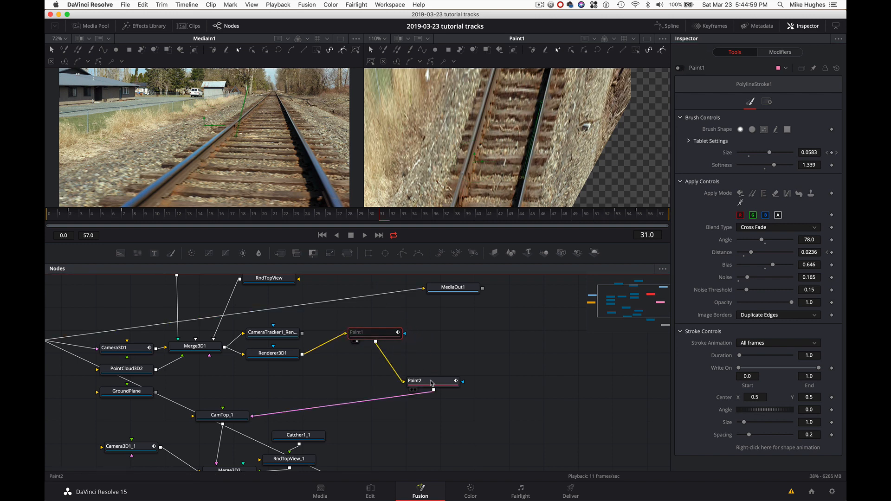
pyautogui.moveTo(431, 383); pyautogui.dragTo(455, 329)
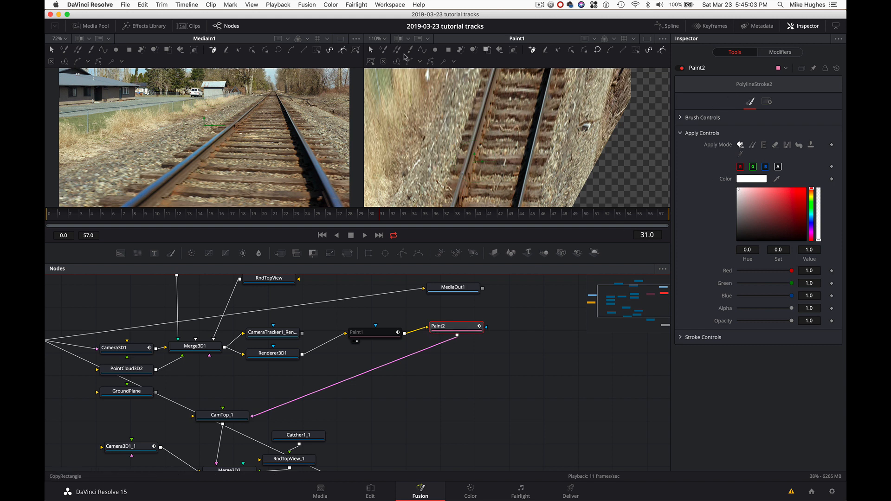
# - Draw a polyline stroke in Paint2 along the right-hand rail of the top view at frame 1
pyautogui.click(422, 50)
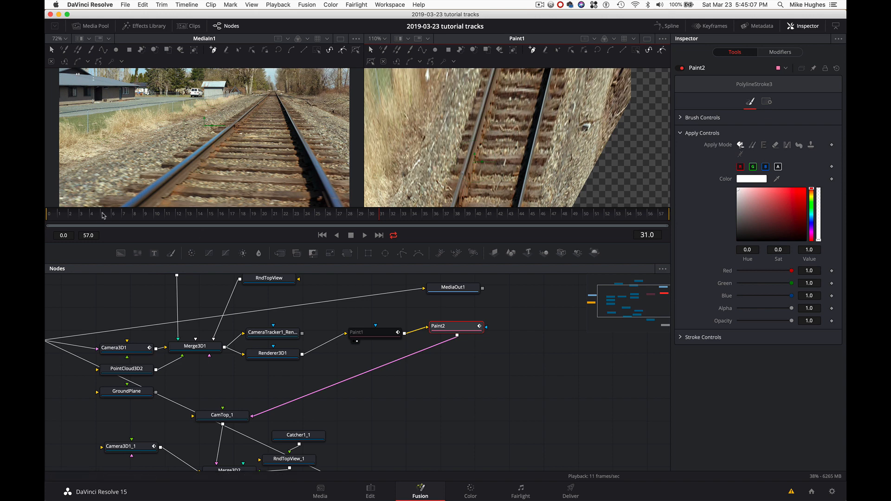
pyautogui.moveTo(103, 216); pyautogui.dragTo(72, 218)
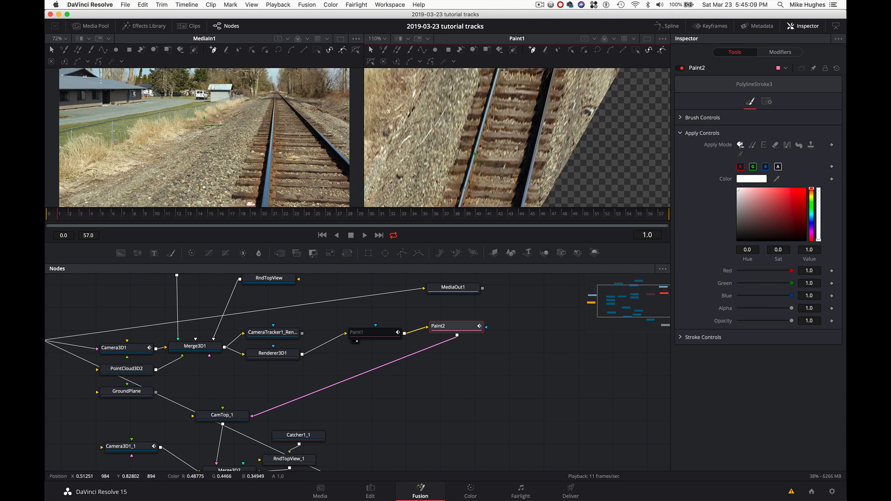
pyautogui.click(541, 108)
pyautogui.click(523, 192)
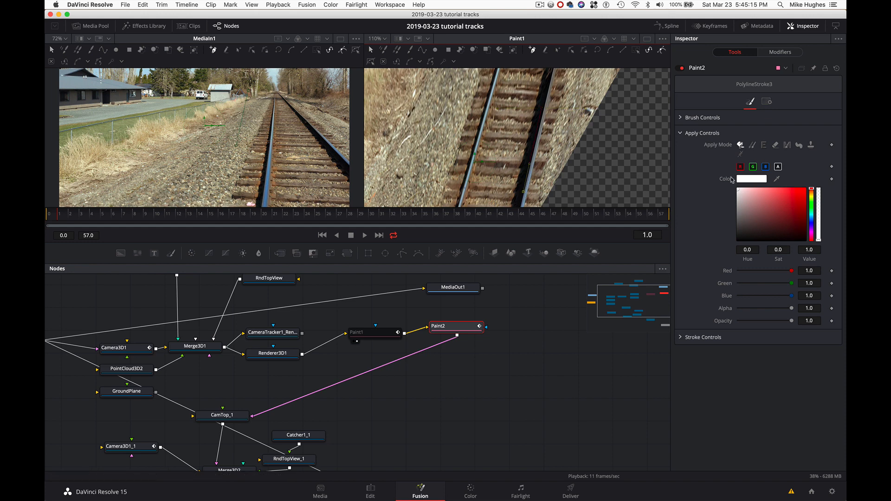
# - Set the Paint2 stroke's apply mode to Wire Removal and show Paint2 in the viewer displaying the top view
pyautogui.click(740, 155)
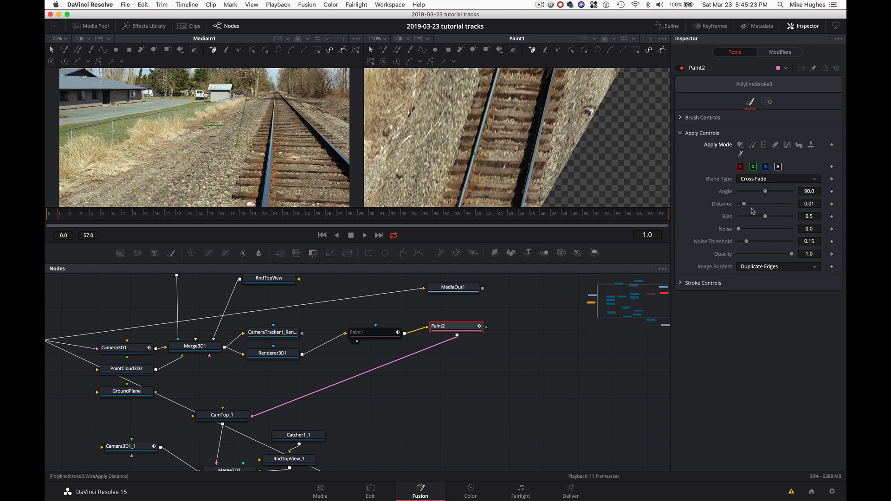
pyautogui.click(681, 118)
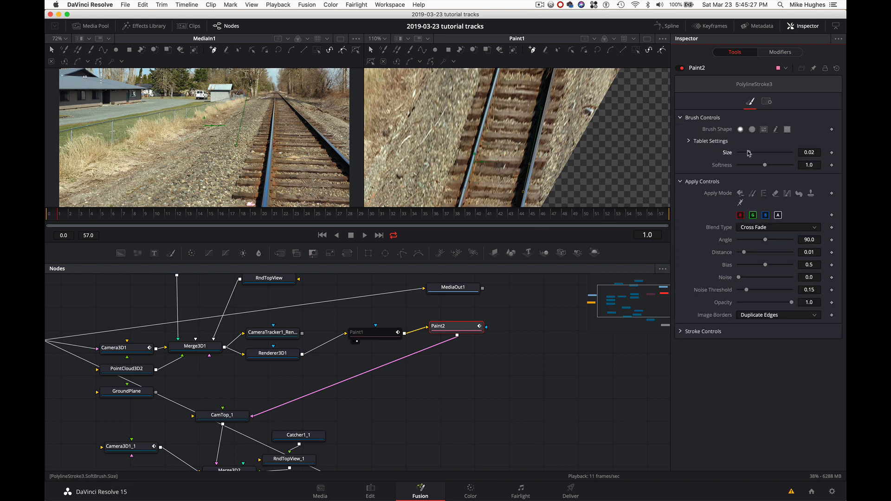
pyautogui.click(474, 326)
pyautogui.press('2')
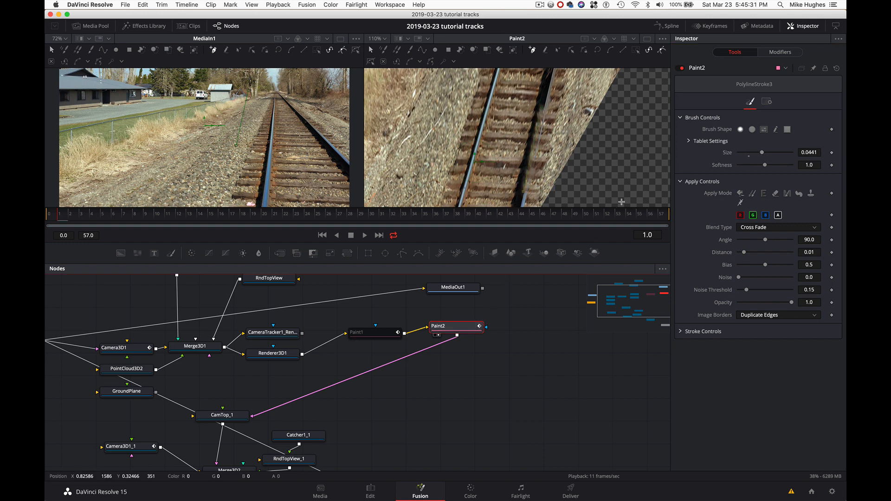
# - Set the Paint2 stroke's brush size to 0.1354, softness to 0.757 and wire removal distance to 0.0252
pyautogui.click(762, 154)
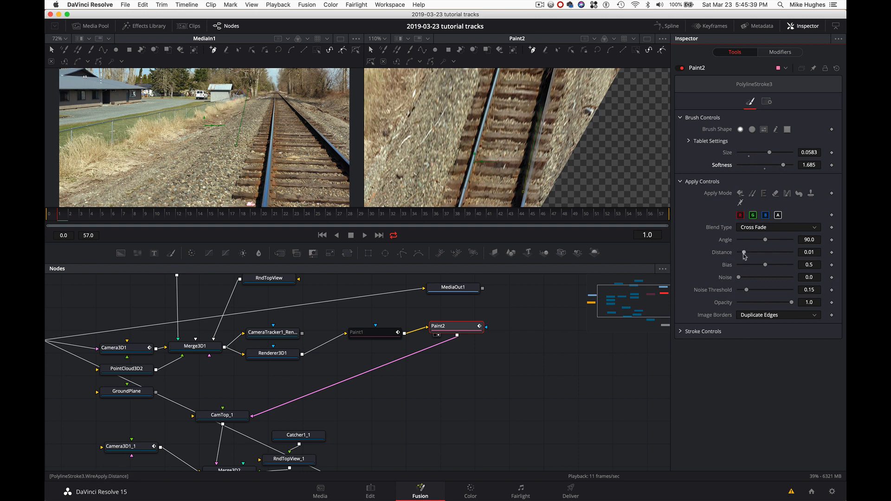
pyautogui.moveTo(744, 254); pyautogui.dragTo(753, 257)
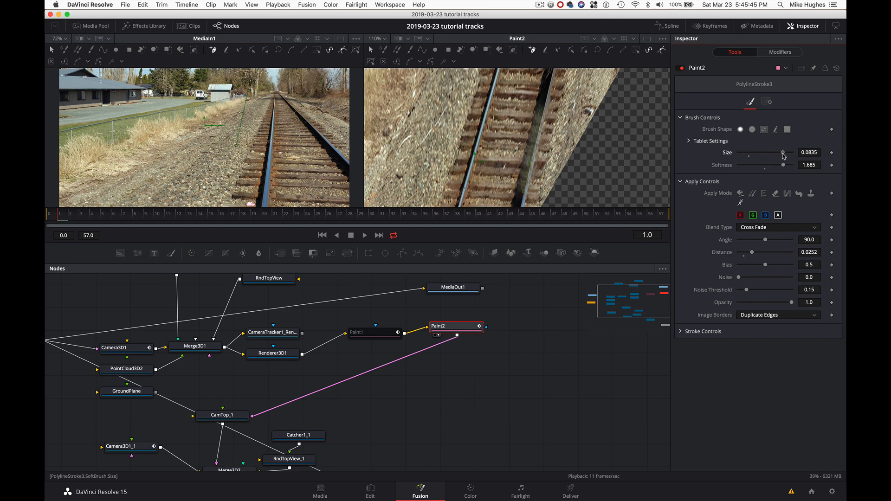
pyautogui.moveTo(783, 155); pyautogui.dragTo(739, 157)
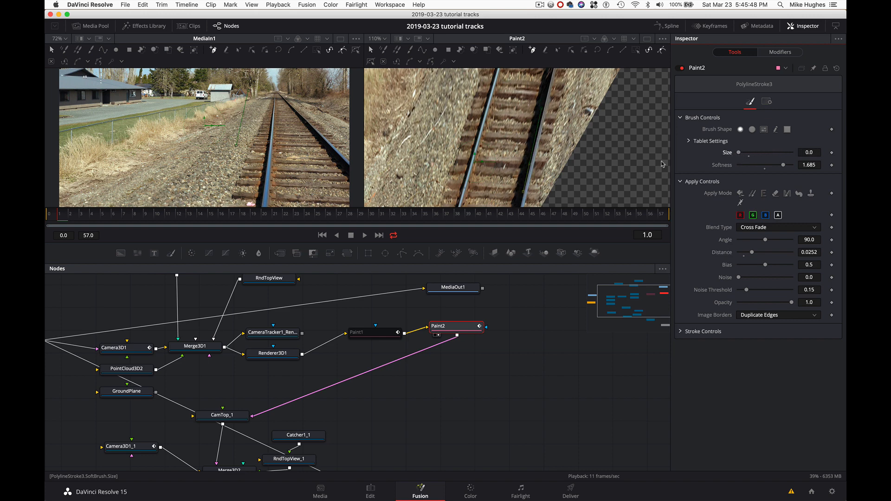
pyautogui.click(524, 194)
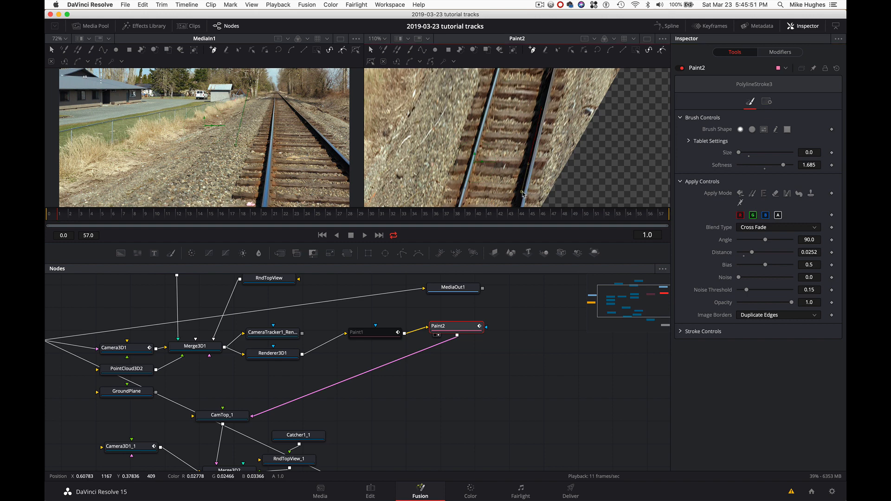
pyautogui.moveTo(738, 153); pyautogui.dragTo(781, 155)
pyautogui.click(810, 151)
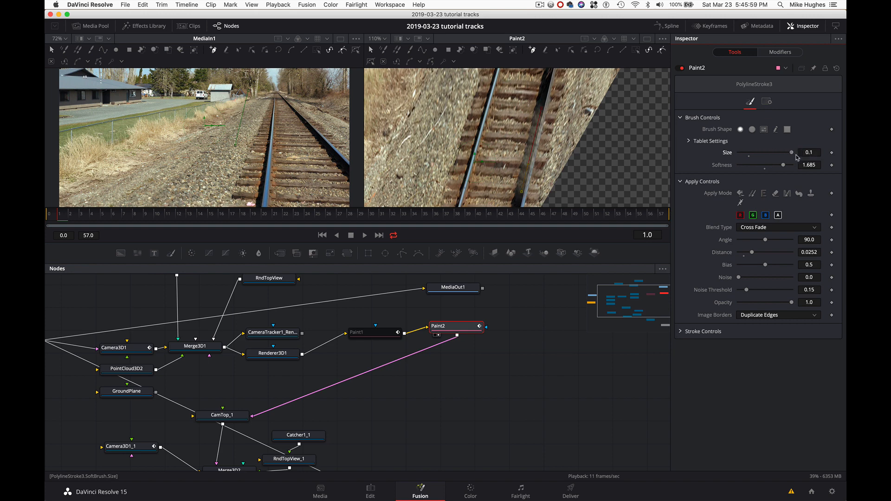
pyautogui.click(810, 153)
pyautogui.press('Tab')
pyautogui.moveTo(793, 153)
pyautogui.mouseDown()
pyautogui.moveTo(743, 154)
pyautogui.moveTo(771, 156)
pyautogui.moveTo(770, 169)
pyautogui.moveTo(786, 168)
pyautogui.moveTo(761, 169)
pyautogui.mouseUp()
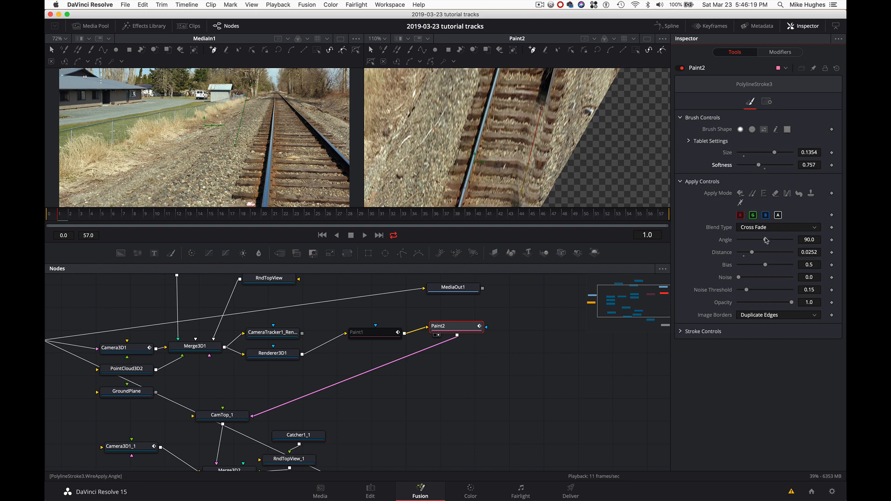
# - Tune the Paint2 wire removal to angle 82.2, distance 0.0173 and bias 0.614, and scrub to frame 48 to check the patch
pyautogui.moveTo(766, 240); pyautogui.dragTo(764, 240)
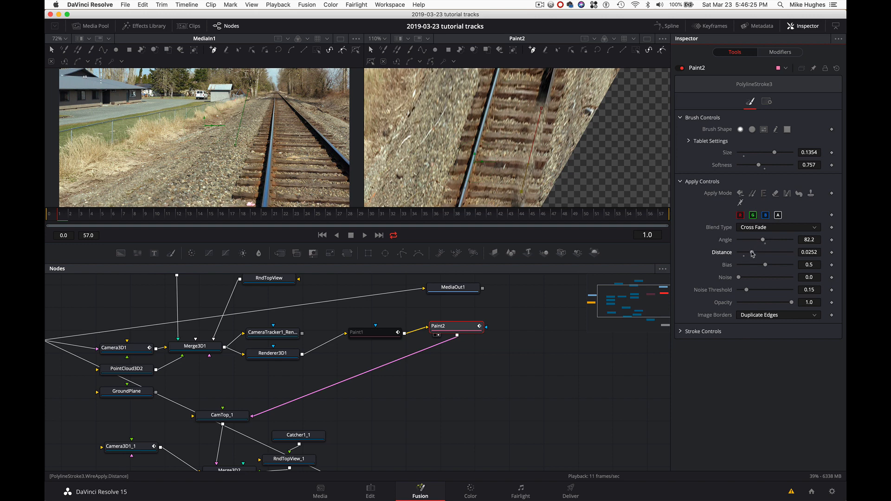
pyautogui.moveTo(752, 253); pyautogui.dragTo(748, 255)
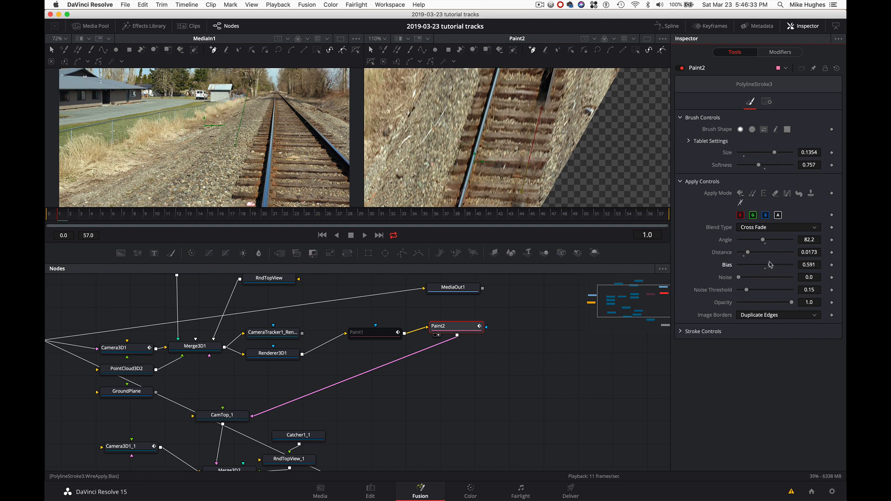
pyautogui.moveTo(770, 264); pyautogui.dragTo(771, 265)
pyautogui.moveTo(174, 219); pyautogui.dragTo(570, 221)
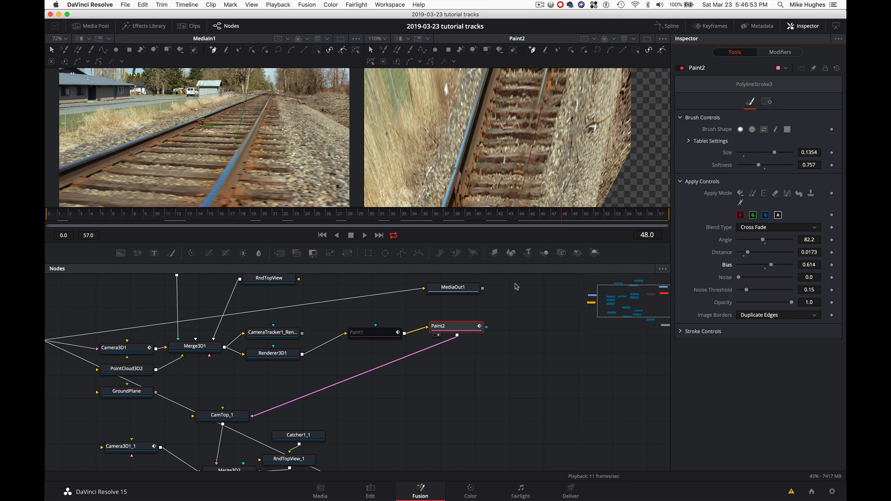
# - Add a third Paint node after Paint2 and place it just below Paint2 in the node graph
pyautogui.click(468, 328)
pyautogui.hotkey('shift', 'space')
pyautogui.write('pain')
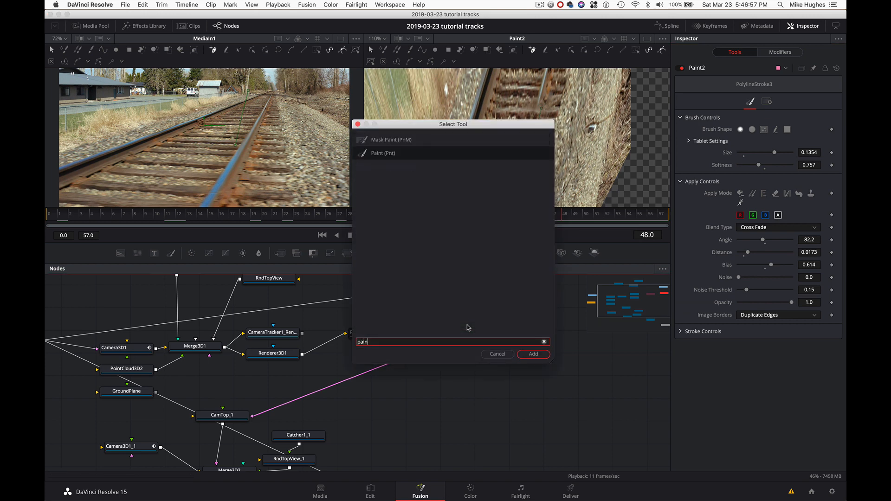
pyautogui.click(526, 355)
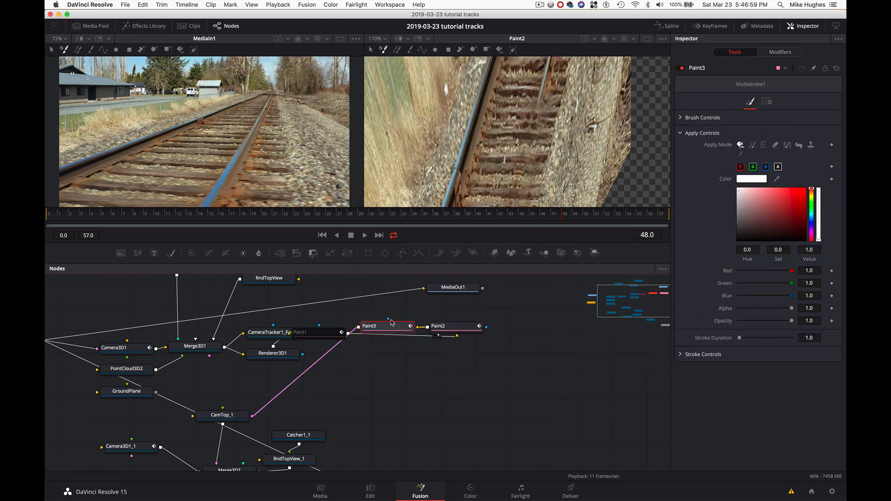
pyautogui.moveTo(393, 326)
pyautogui.mouseDown()
pyautogui.moveTo(408, 360)
pyautogui.moveTo(453, 384)
pyautogui.mouseUp()
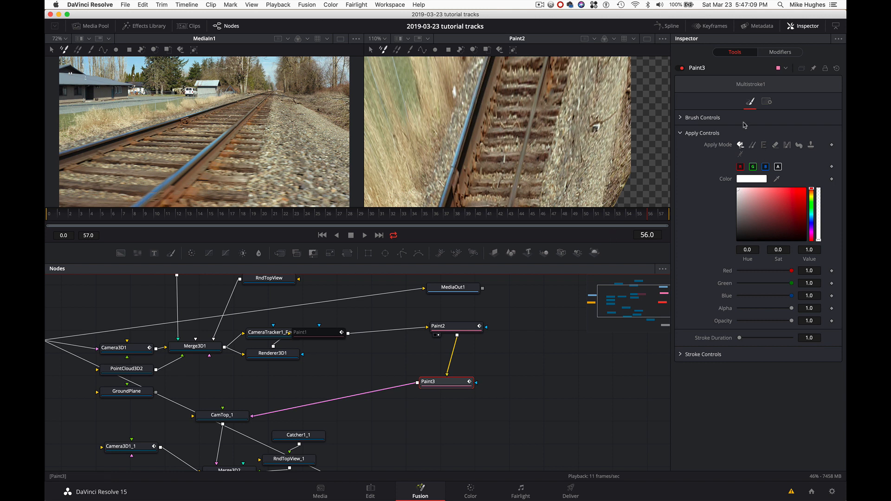
# - Draw a polyline stroke in Paint3 over the remaining right-hand rail of the top view at frame 54
pyautogui.click(422, 50)
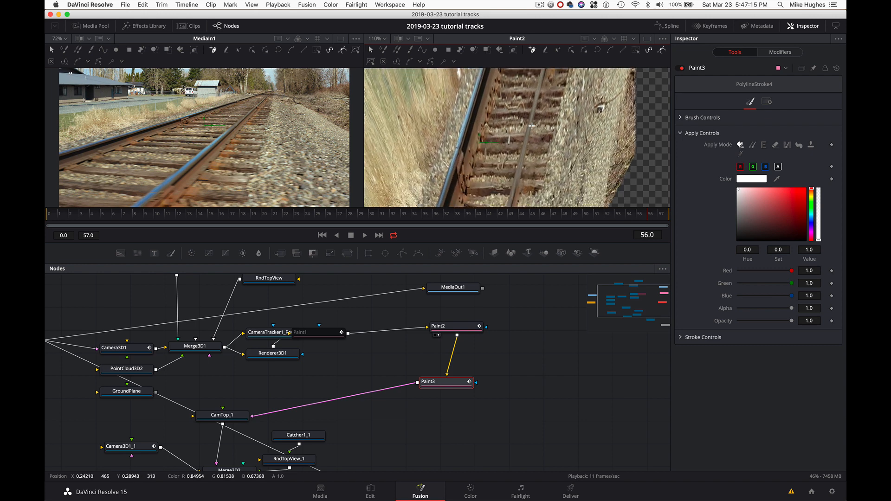
pyautogui.scroll(-5, 532, 126)
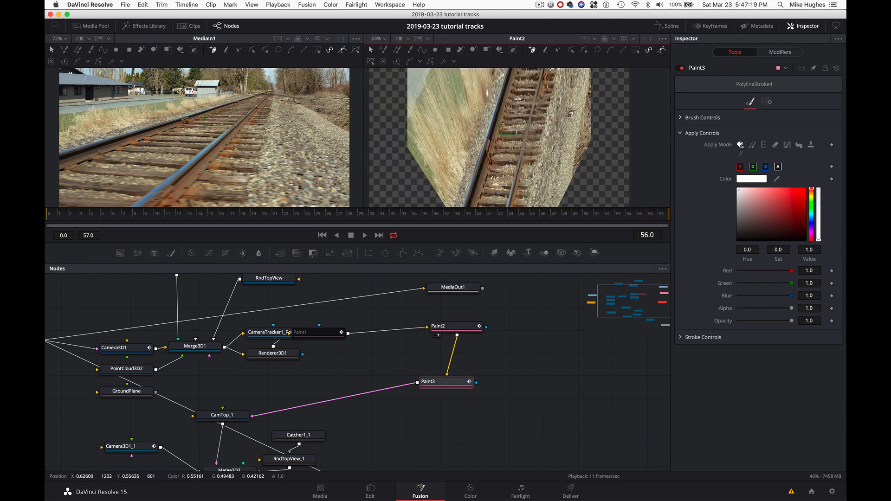
pyautogui.click(506, 218)
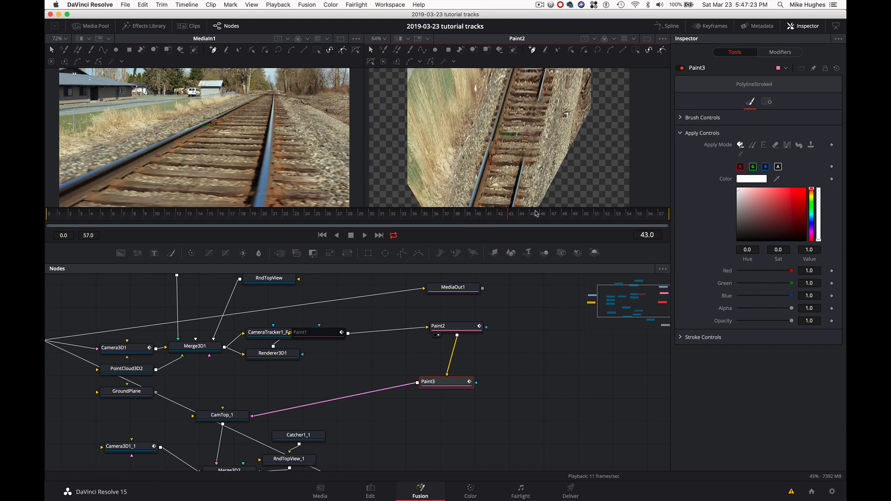
pyautogui.moveTo(536, 213); pyautogui.dragTo(611, 215)
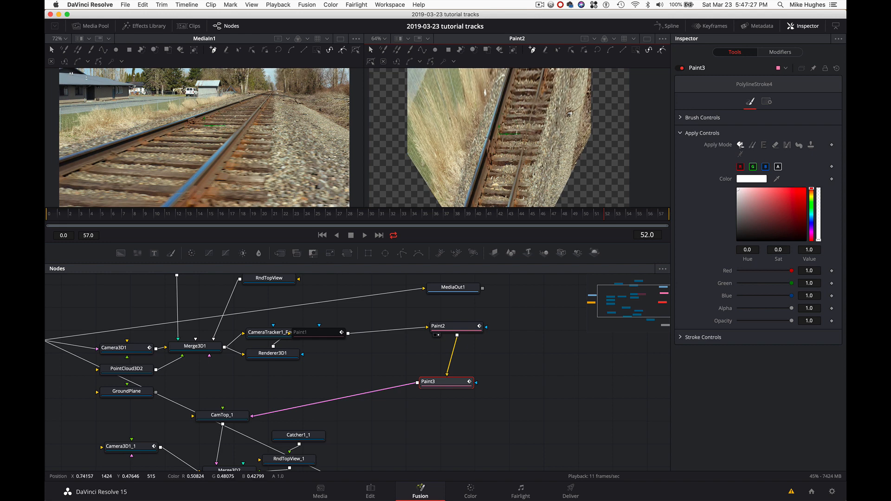
pyautogui.moveTo(598, 216)
pyautogui.mouseDown()
pyautogui.moveTo(546, 222)
pyautogui.moveTo(629, 215)
pyautogui.mouseUp()
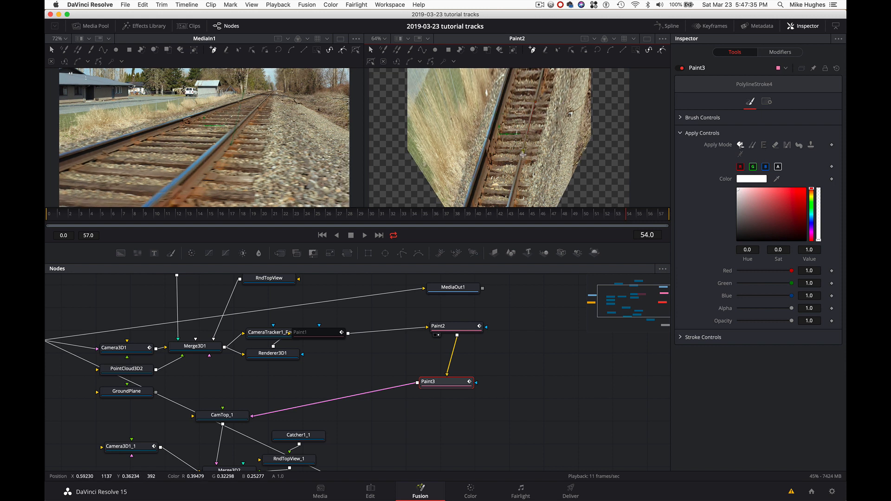
# - Set the Paint3 stroke to Wire Removal with size 0.0307, softness 1.103 and distance 0.0394, and show Paint3 in the top-view viewer
pyautogui.click(686, 118)
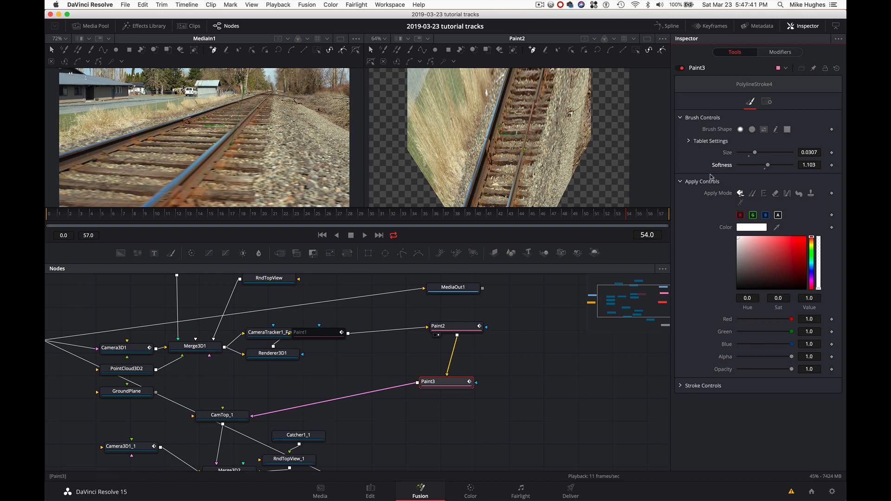
pyautogui.click(740, 203)
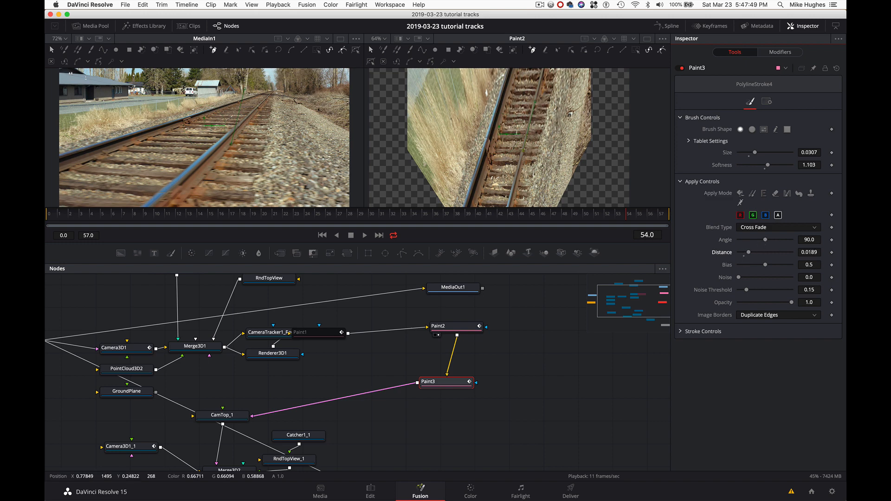
pyautogui.scroll(5, 540, 148)
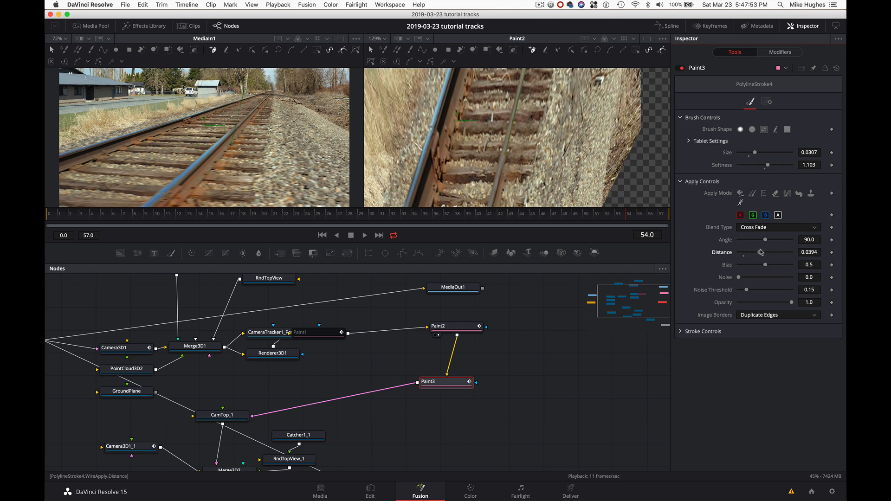
pyautogui.click(429, 391)
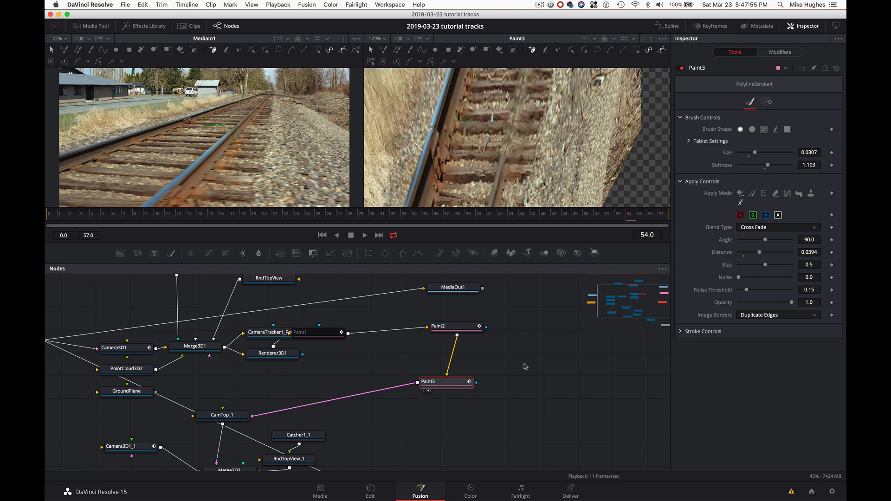
pyautogui.scroll(4, 560, 118)
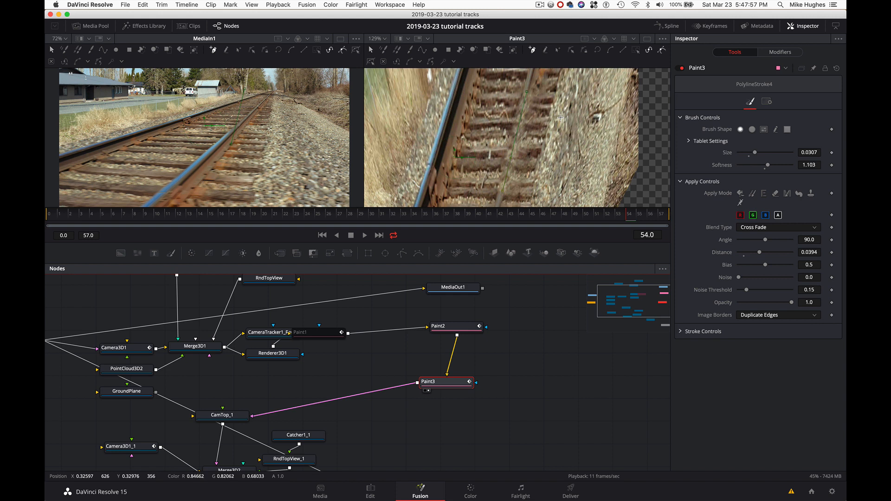
# - Refine the Paint3 wire removal to distance 0.0346, bias 0.756 and angle 73.7, and scrub back to frame 23 to check the patch
pyautogui.moveTo(764, 252); pyautogui.dragTo(761, 253)
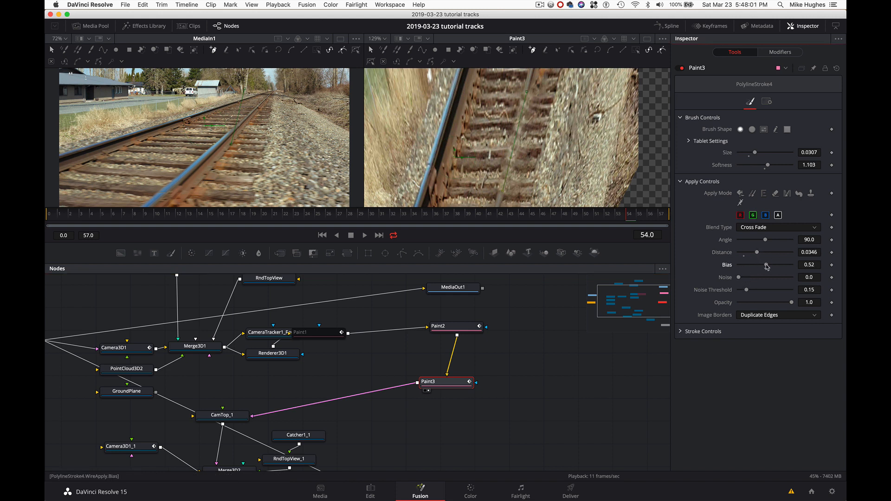
pyautogui.moveTo(769, 266)
pyautogui.mouseDown()
pyautogui.moveTo(771, 241)
pyautogui.moveTo(763, 244)
pyautogui.mouseUp()
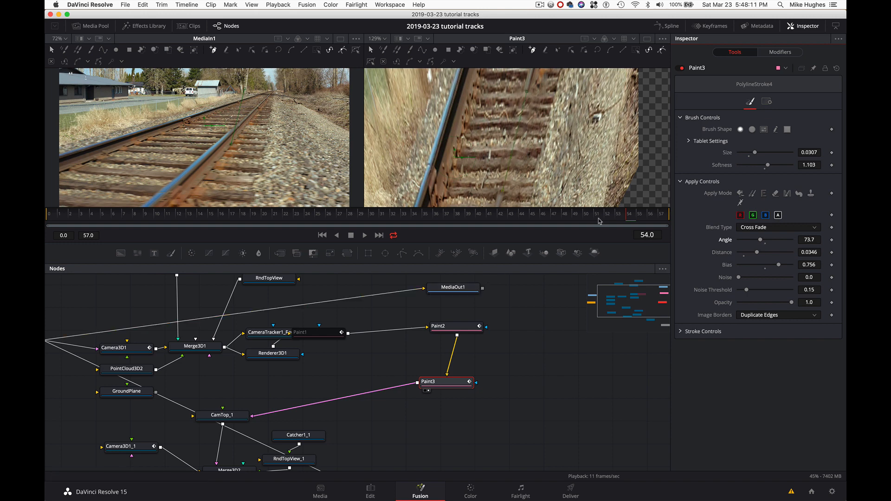
pyautogui.moveTo(599, 221); pyautogui.dragTo(297, 233)
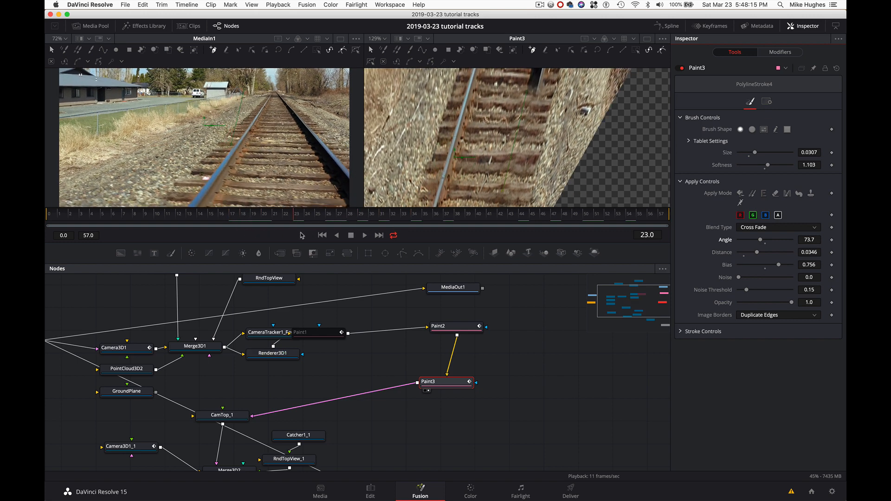
# - Toggle Paint3 off and on at frame 23 to compare the patch with and without it
pyautogui.click(682, 68)
pyautogui.click(682, 68)
pyautogui.click(682, 68)
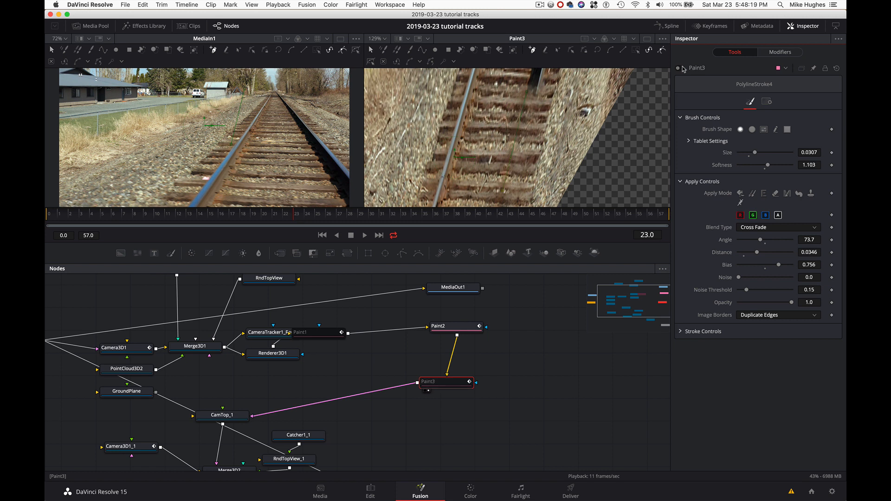
pyautogui.click(682, 68)
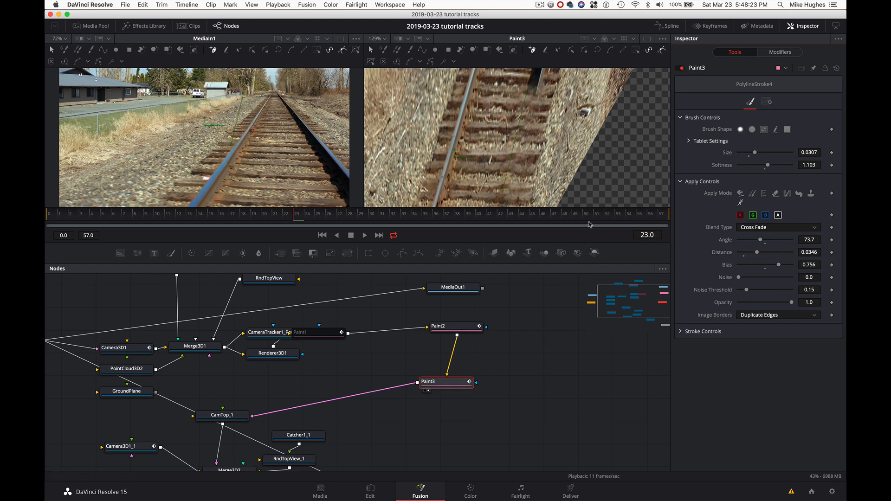
# - Lower the Paint3 stroke's blend to 0.016 and restore it to 1.0 to compare the patch at frame 23
pyautogui.click(768, 102)
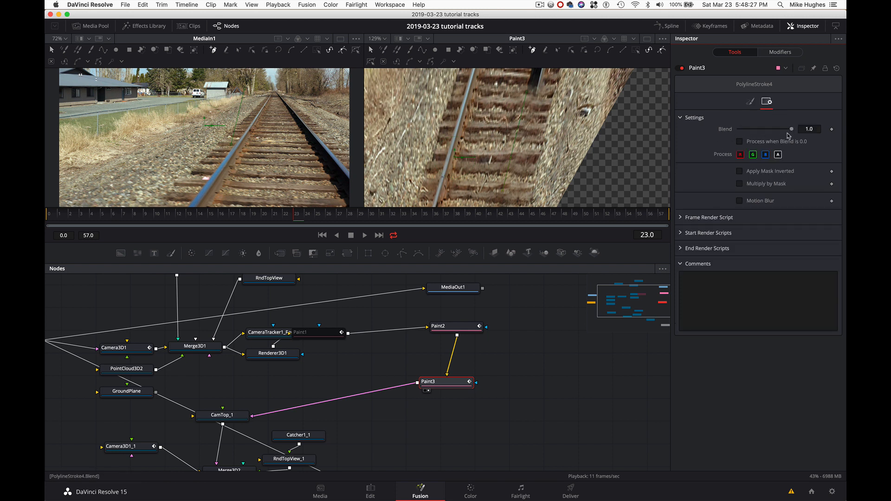
pyautogui.moveTo(744, 132); pyautogui.dragTo(688, 138)
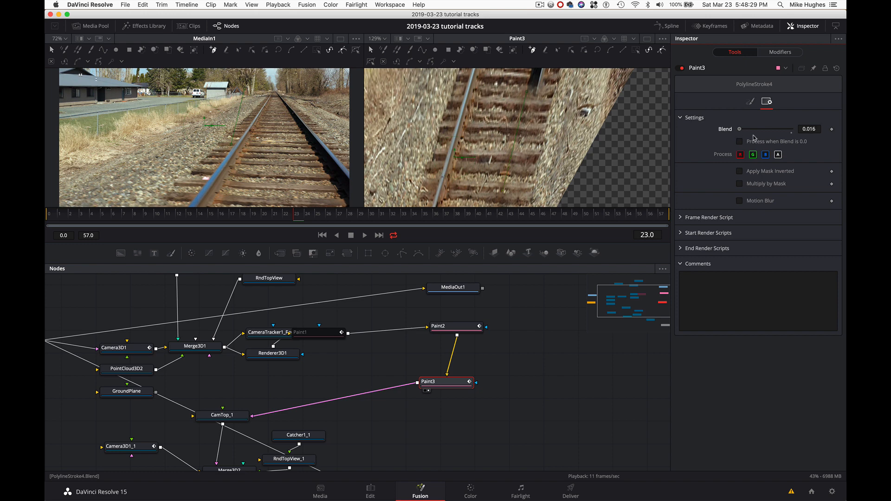
pyautogui.moveTo(754, 138); pyautogui.dragTo(807, 138)
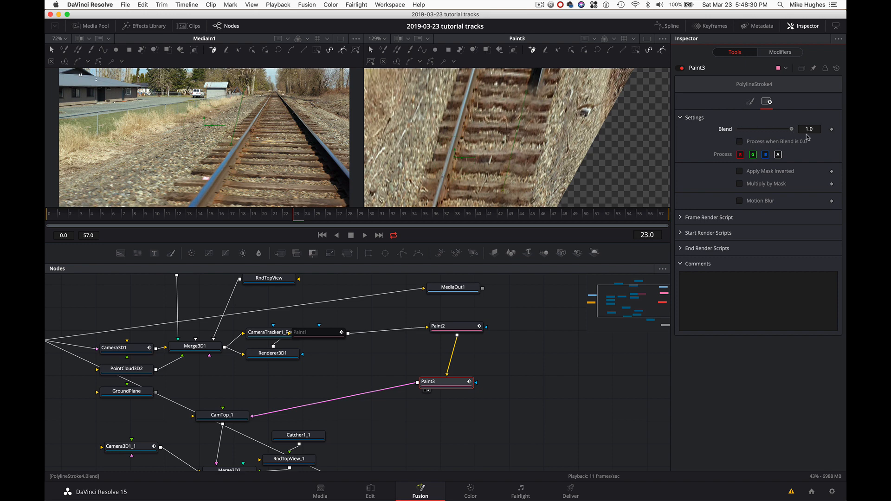
# - Check the Paint3 stroke at frame 57, then keyframe its blend at 0.0 on frame 48
pyautogui.click(562, 222)
pyautogui.moveTo(578, 221); pyautogui.dragTo(669, 220)
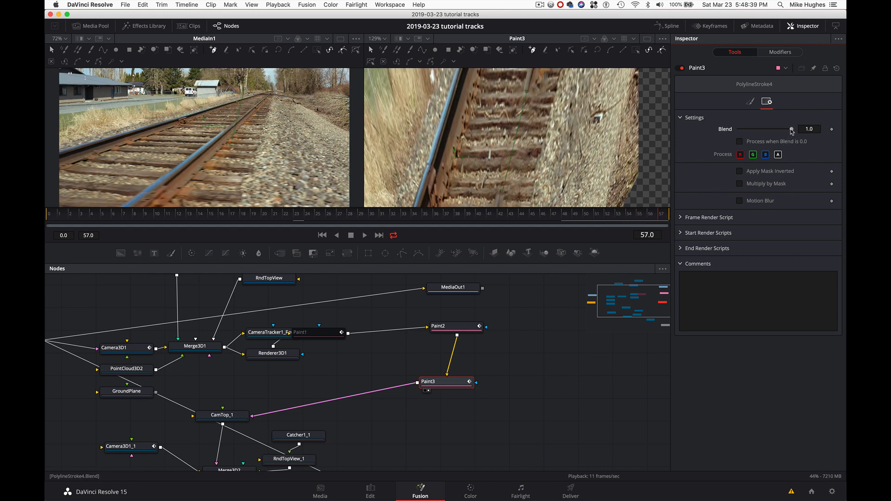
pyautogui.moveTo(773, 127); pyautogui.dragTo(657, 128)
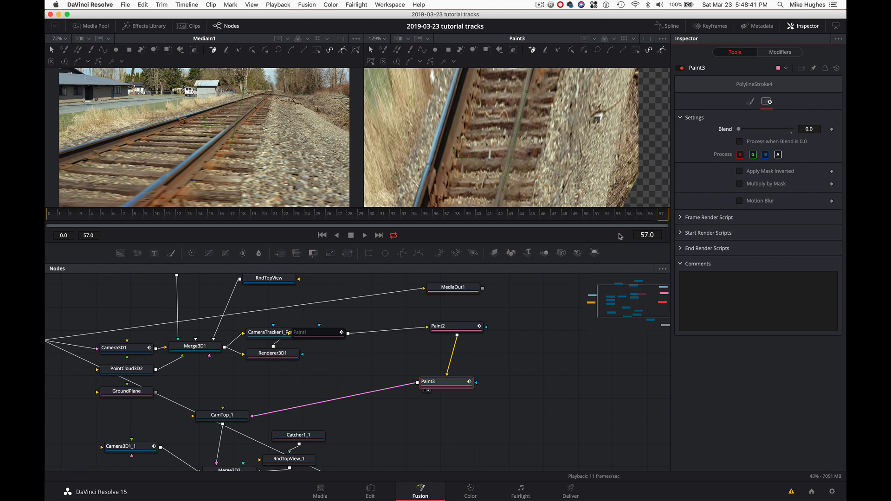
pyautogui.moveTo(640, 222); pyautogui.dragTo(569, 225)
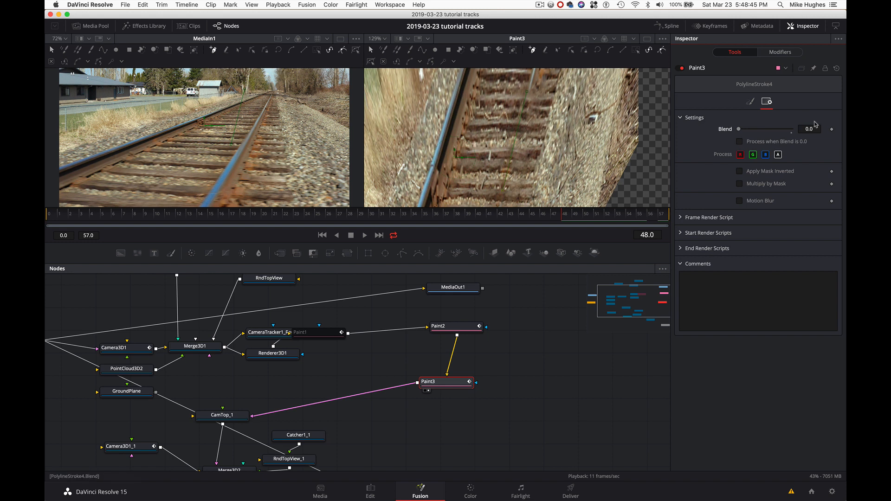
pyautogui.click(831, 130)
pyautogui.moveTo(786, 135); pyautogui.dragTo(721, 135)
# - Keyframe the Paint3 stroke's blend at 0.764 on frame 52 and 1.0 on frame 56, and scrub through the fade
pyautogui.moveTo(594, 220); pyautogui.dragTo(610, 220)
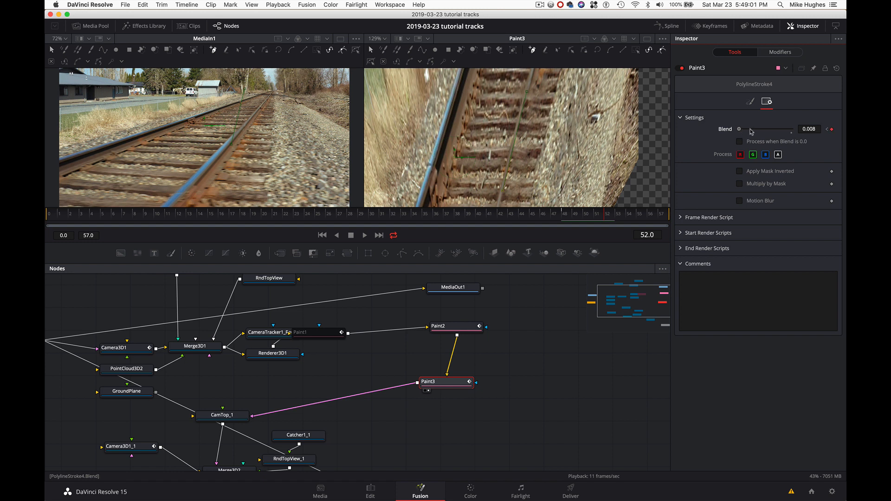
pyautogui.moveTo(751, 131); pyautogui.dragTo(790, 132)
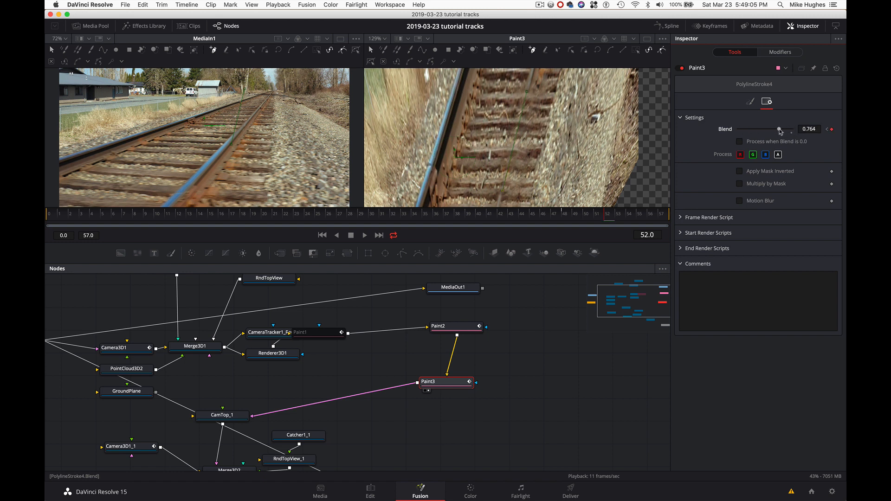
pyautogui.moveTo(622, 218); pyautogui.dragTo(647, 216)
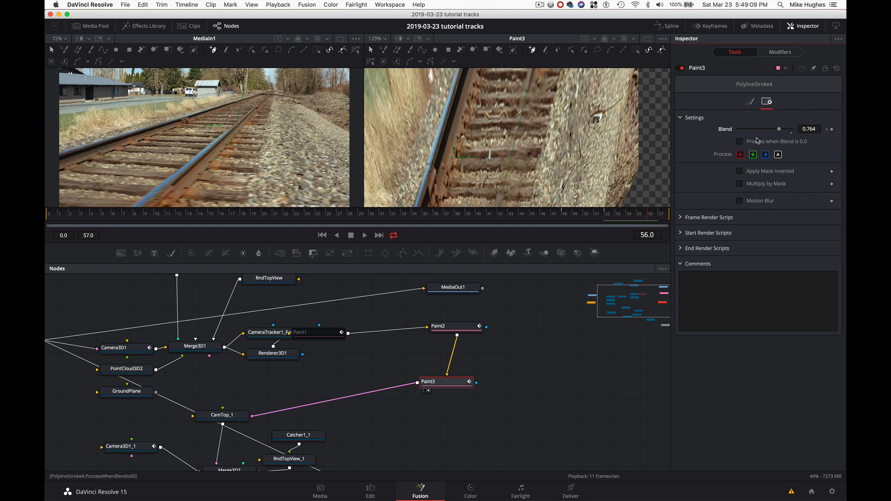
pyautogui.moveTo(783, 131); pyautogui.dragTo(781, 131)
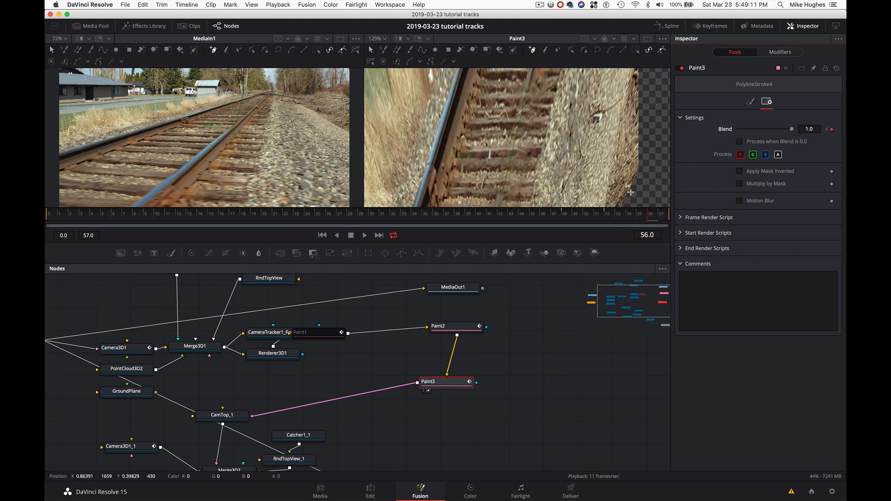
pyautogui.click(599, 217)
pyautogui.moveTo(600, 218); pyautogui.dragTo(664, 215)
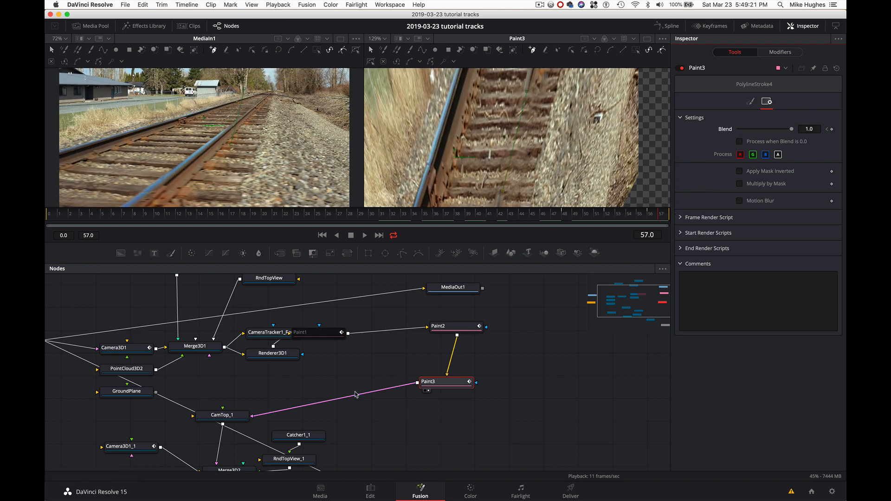
# - Show Merge1 in the MediaIn1 viewer and play the composite from frame 11 to check the rail removal
pyautogui.scroll(-5, 355, 394)
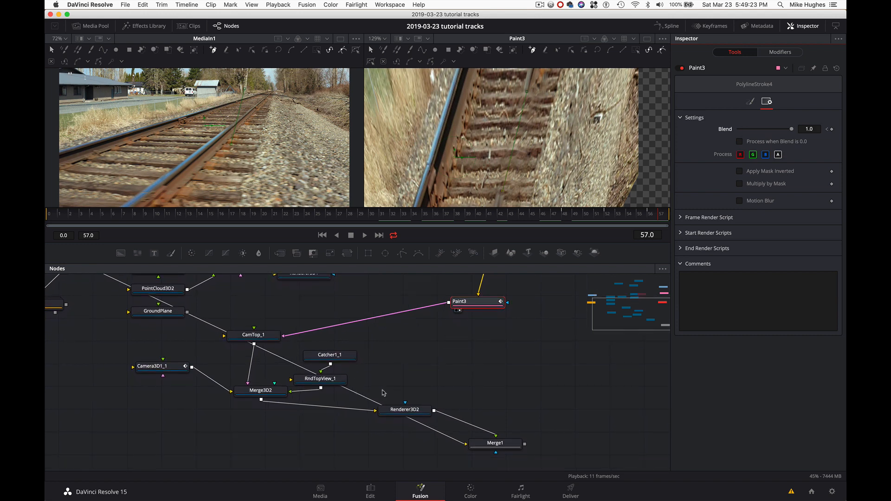
pyautogui.scroll(-2, 413, 407)
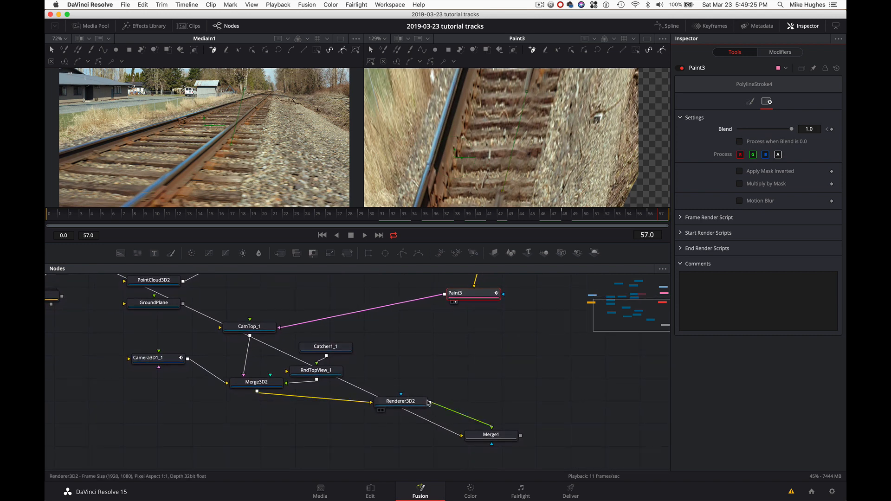
pyautogui.click(487, 435)
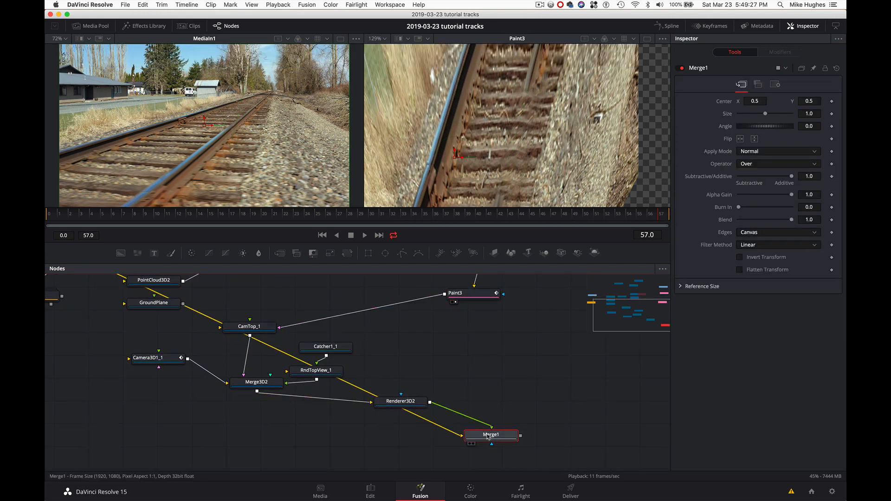
pyautogui.press('1')
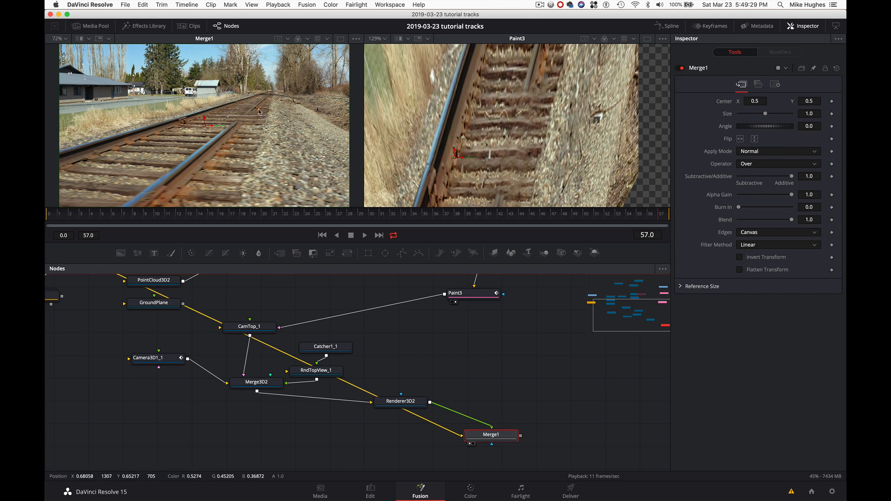
pyautogui.moveTo(126, 217); pyautogui.dragTo(177, 217)
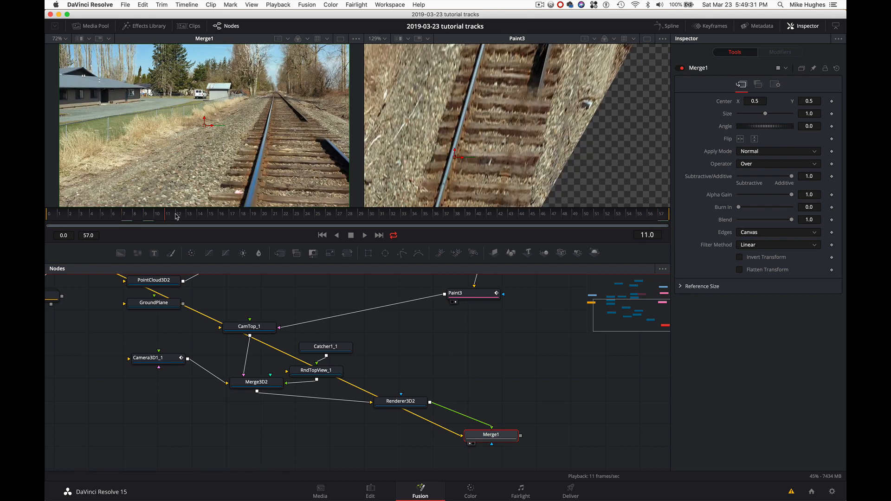
pyautogui.press('space')
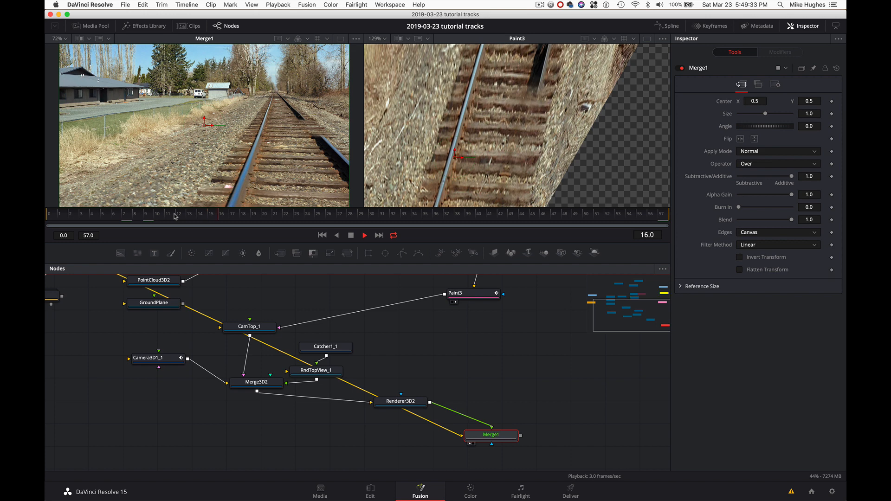
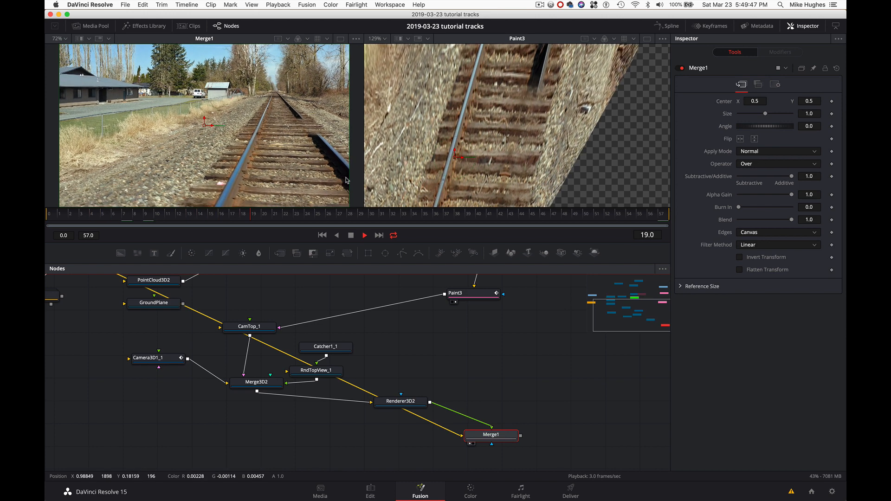
pyautogui.press('space')
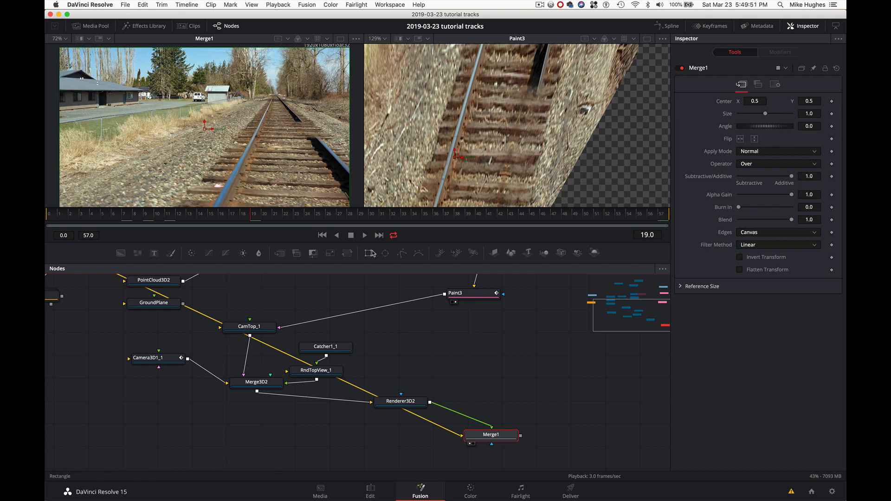
# - Insert a Paint node between Paint3 and CamTop_1 and place it below Paint3
pyautogui.click(482, 294)
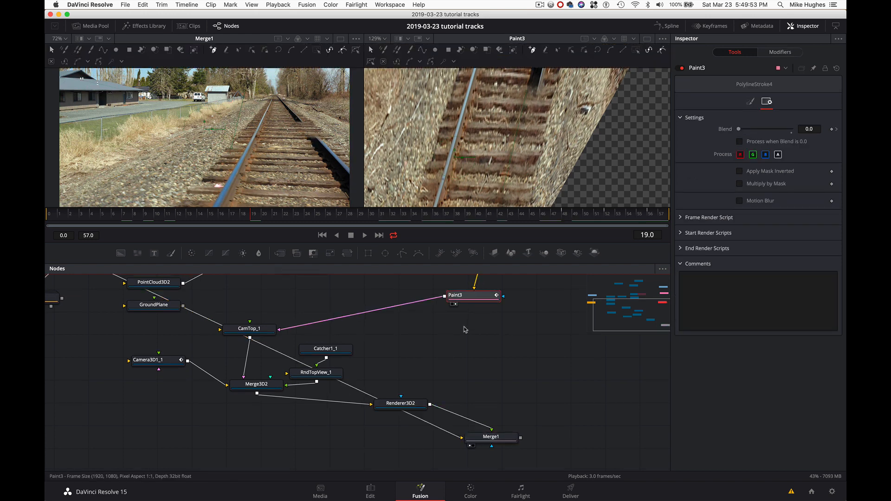
pyautogui.moveTo(466, 330); pyautogui.dragTo(461, 344)
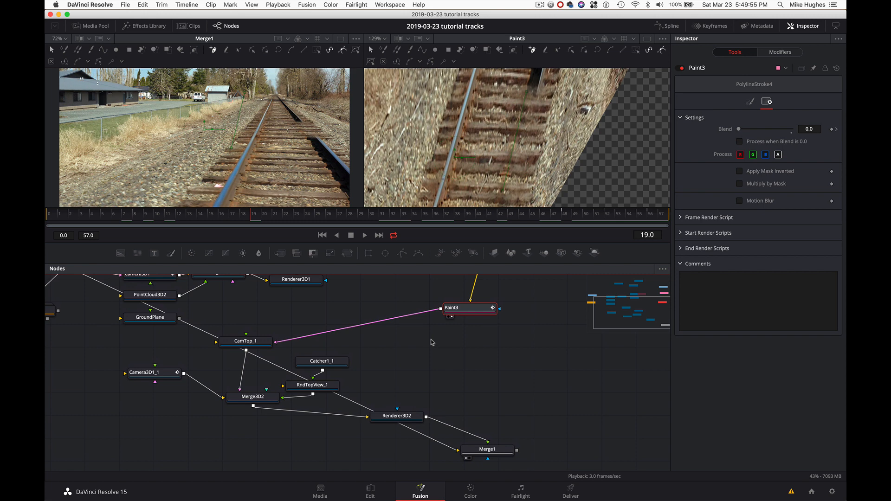
pyautogui.hotkey('shift', 'space')
pyautogui.write('pain')
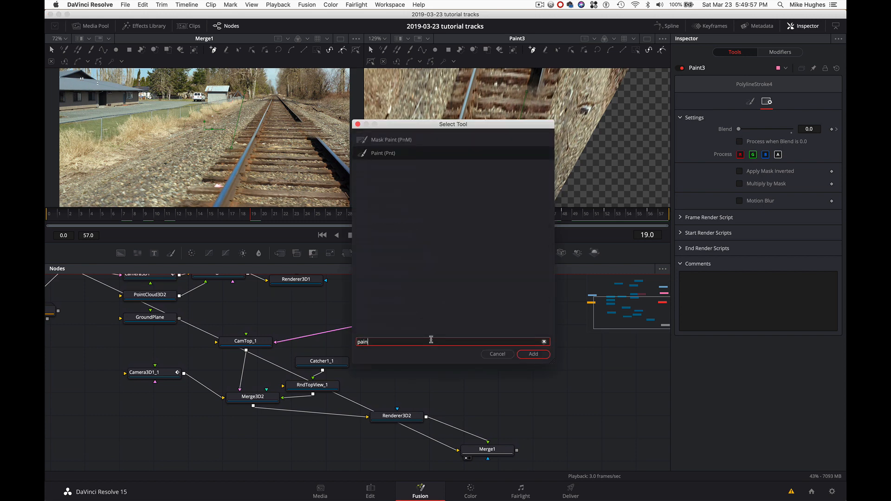
pyautogui.press('Return')
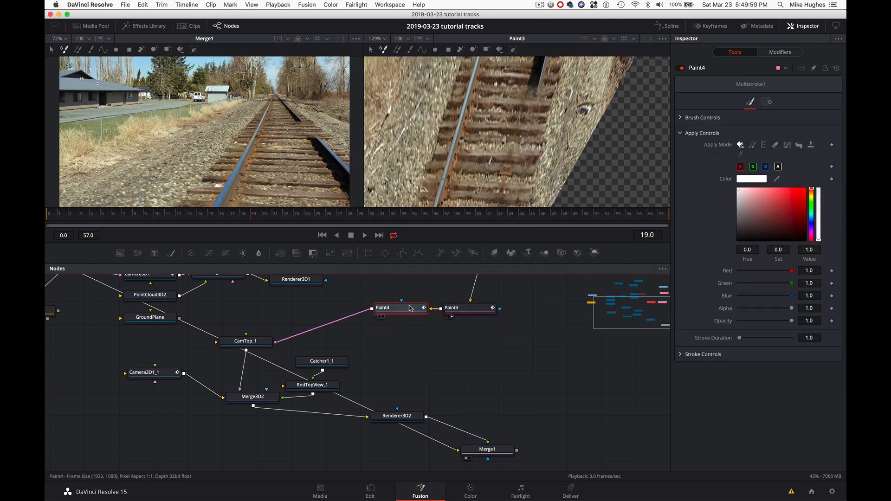
pyautogui.moveTo(410, 307); pyautogui.dragTo(445, 348)
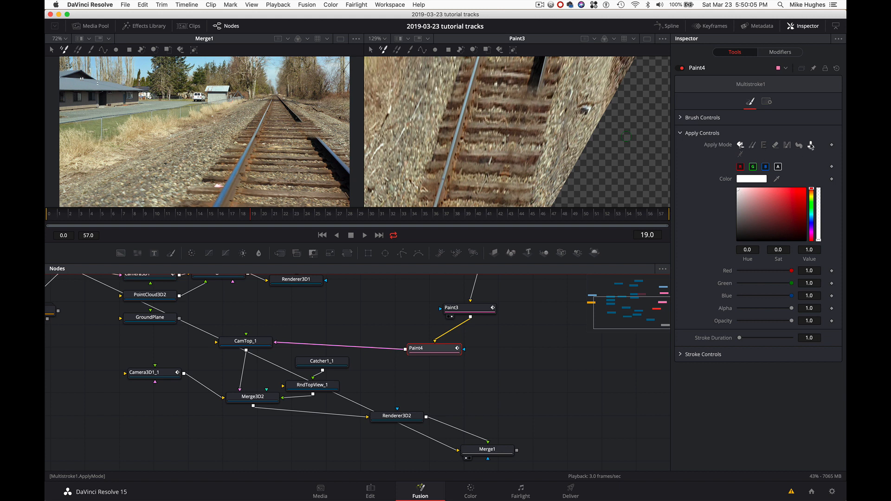
# - Show Paint4 in the top-view viewer and try its multistroke in Stamp mode beside the remaining rail
pyautogui.click(811, 145)
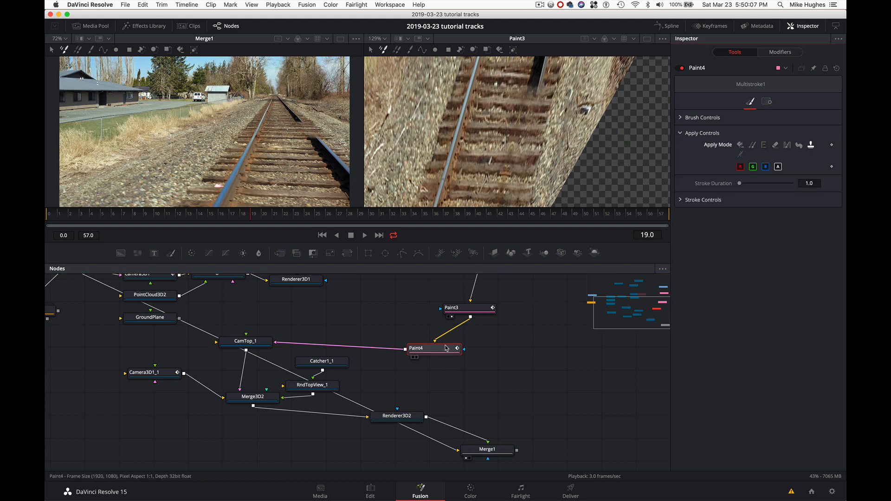
pyautogui.moveTo(430, 350); pyautogui.dragTo(431, 350)
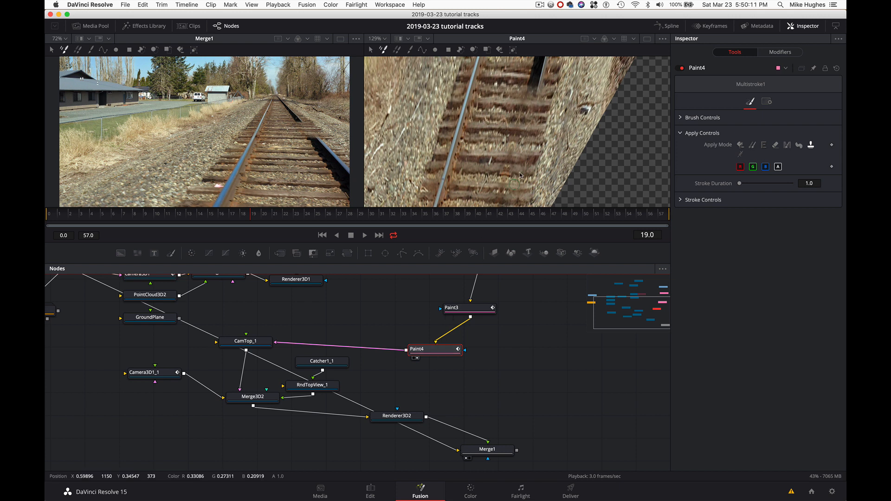
pyautogui.press('2')
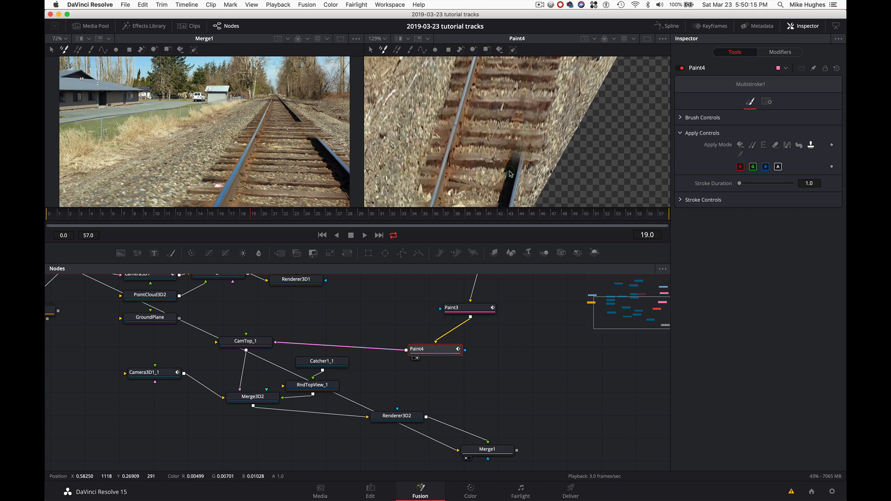
pyautogui.click(486, 158)
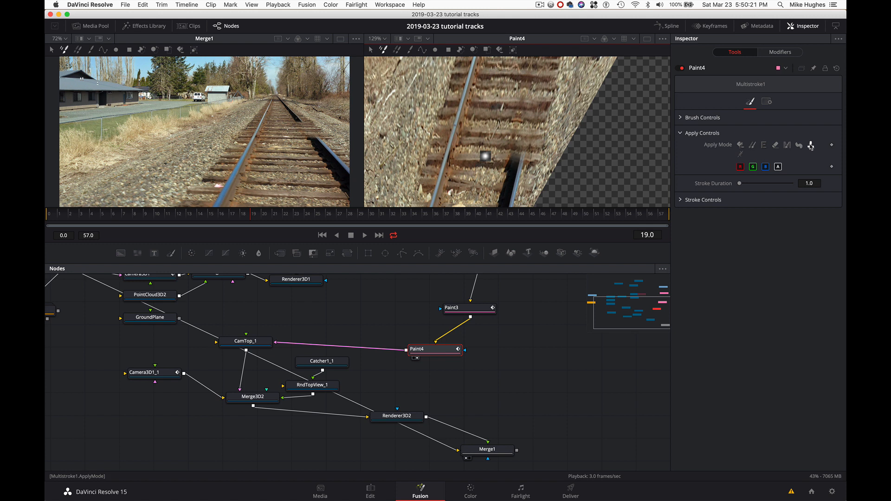
# - Switch Paint4 to Clone mode with size 0.0346 and softness 0.505, and clone ties over the dark rail end at frame 19
pyautogui.click(681, 118)
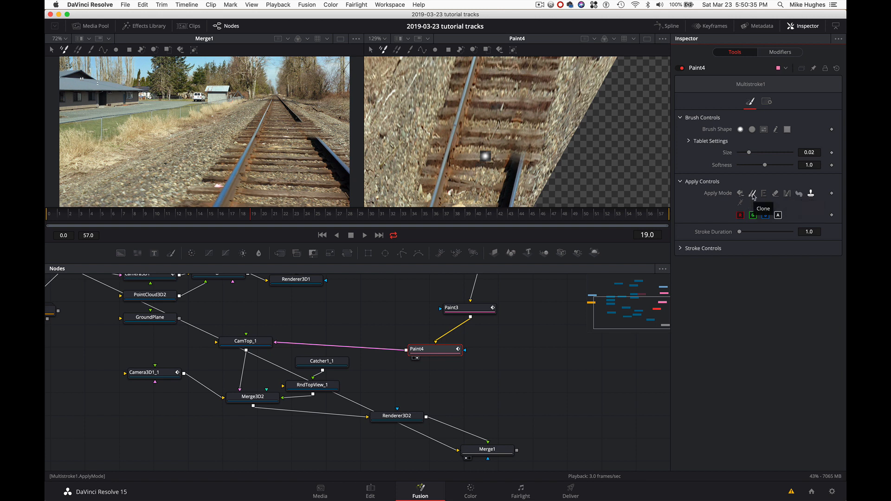
pyautogui.click(753, 194)
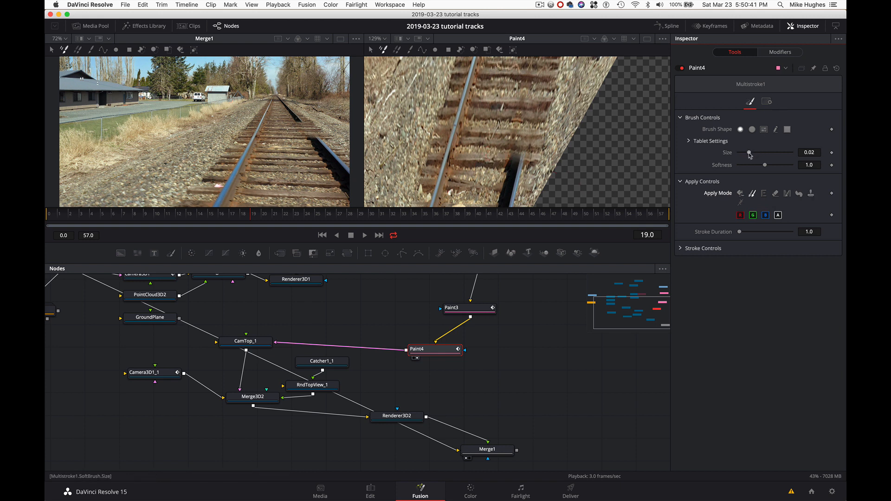
pyautogui.moveTo(749, 153); pyautogui.dragTo(757, 153)
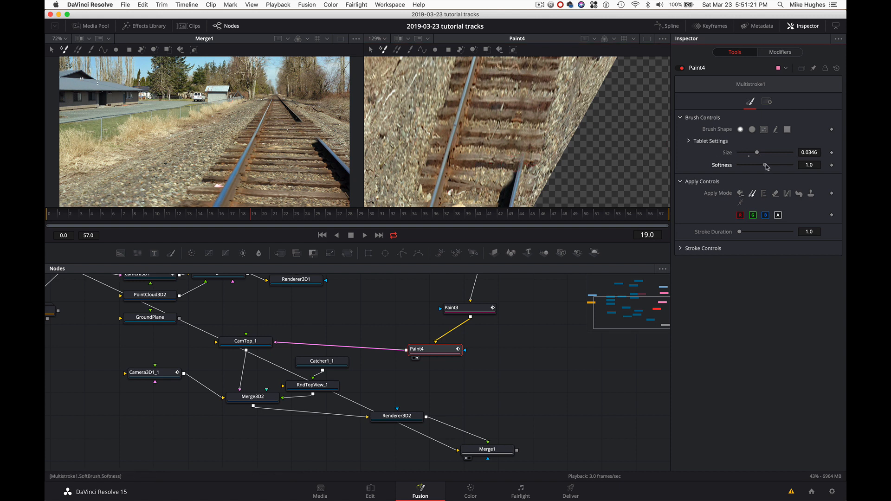
pyautogui.moveTo(766, 166); pyautogui.dragTo(754, 167)
# - Toggle Paint4 off and on at frame 19 to compare the cloned patch with and without it
pyautogui.click(435, 348)
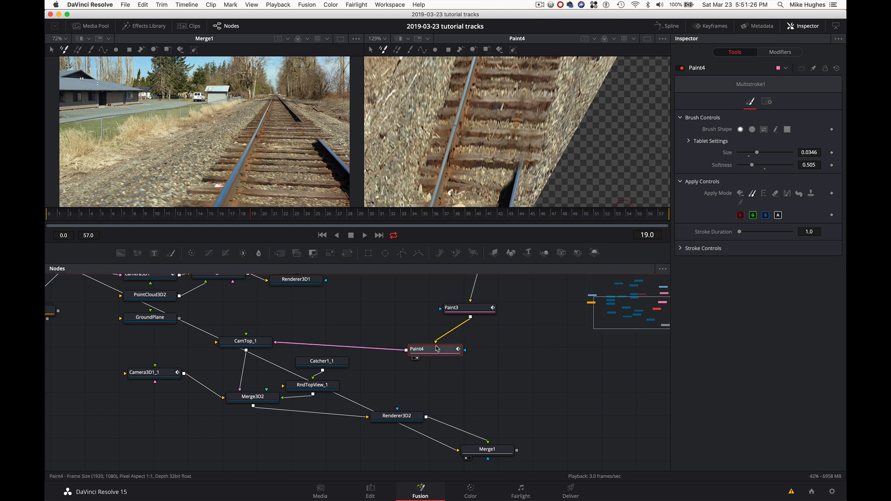
pyautogui.click(680, 68)
pyautogui.click(681, 68)
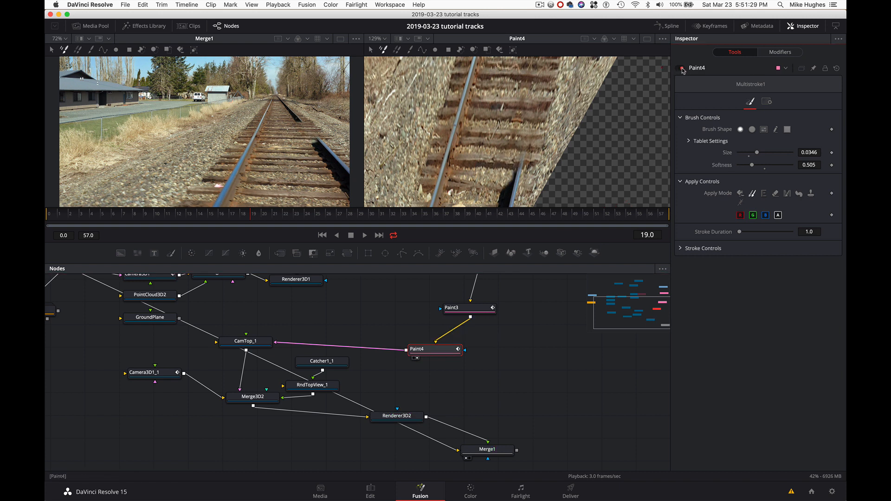
pyautogui.click(682, 69)
pyautogui.click(681, 69)
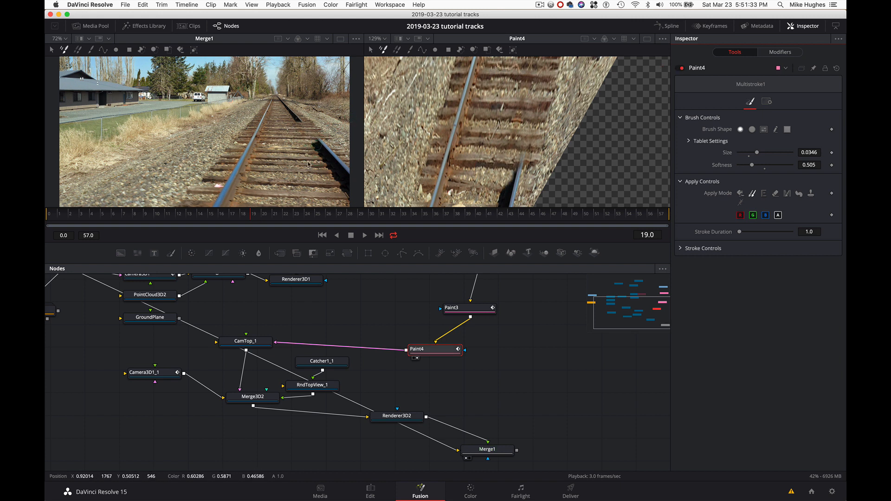
pyautogui.scroll(-3, 481, 409)
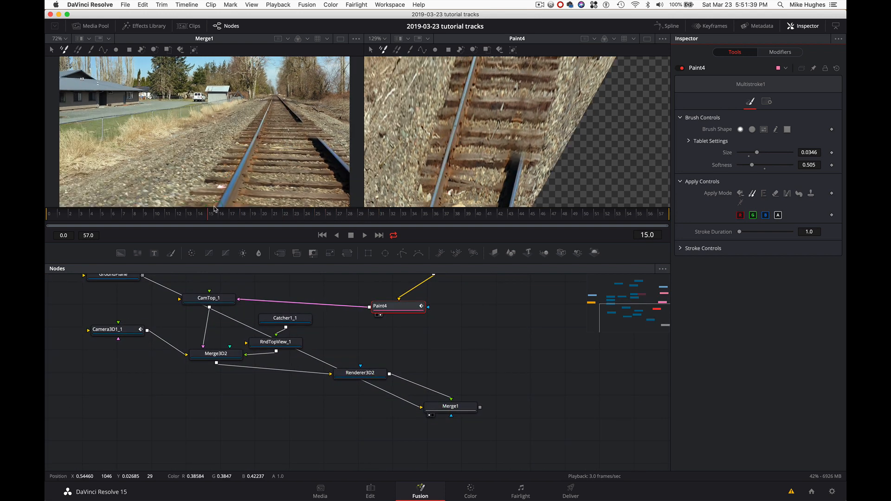
# - Switch Paint4 off and back on at frame 17 to compare the patched rail end
pyautogui.scroll(3, 396, 318)
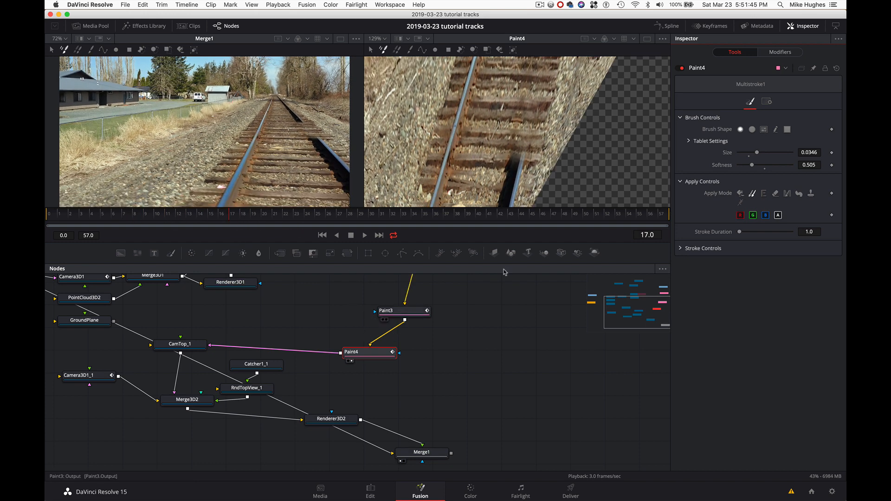
pyautogui.click(681, 69)
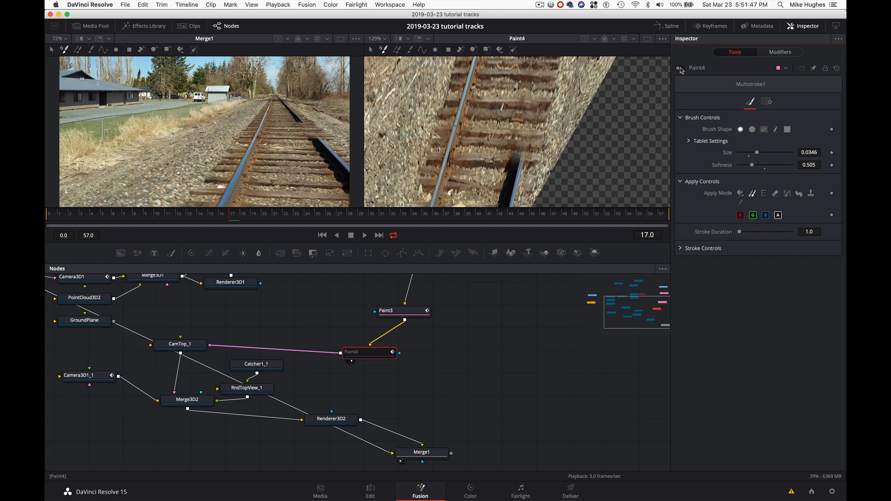
pyautogui.click(682, 69)
# - Move MediaOut1 to the open area beside the paint nodes and connect Merge1's output to it
pyautogui.scroll(-3, 466, 377)
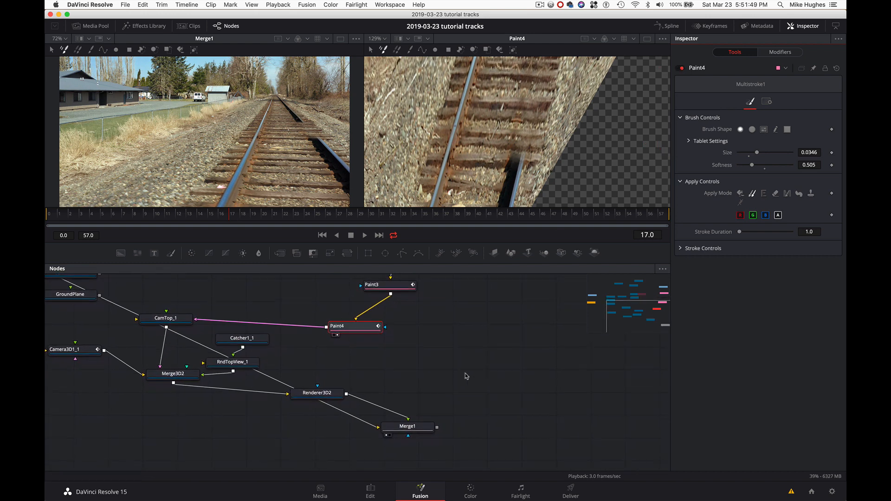
pyautogui.hscroll(2, 445, 455)
pyautogui.scroll(5, 445, 456)
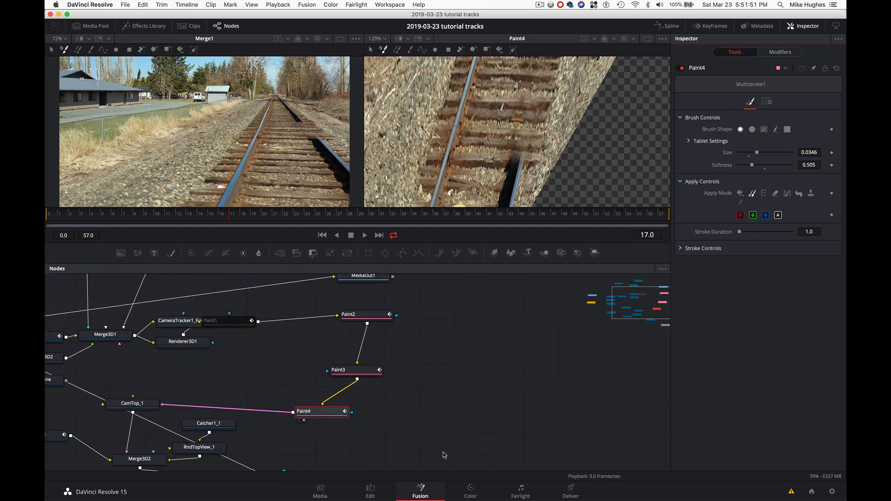
pyautogui.moveTo(369, 337); pyautogui.dragTo(580, 429)
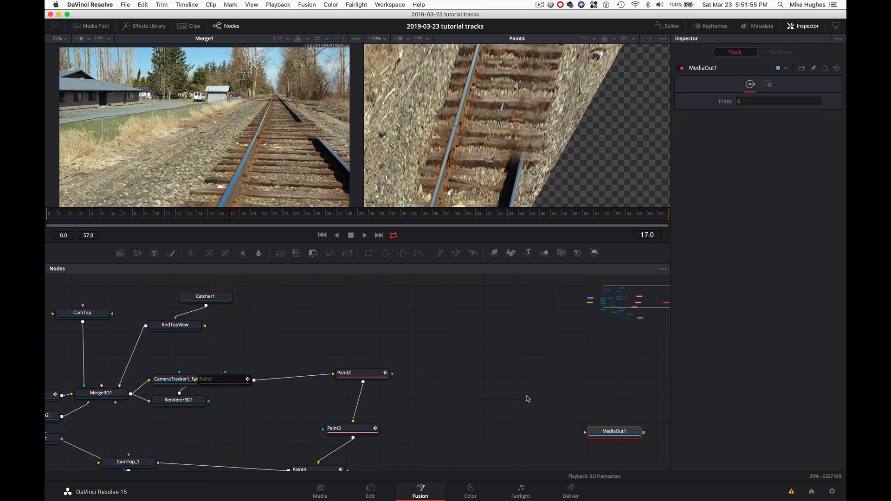
pyautogui.scroll(-5, 528, 399)
pyautogui.hscroll(5, 528, 399)
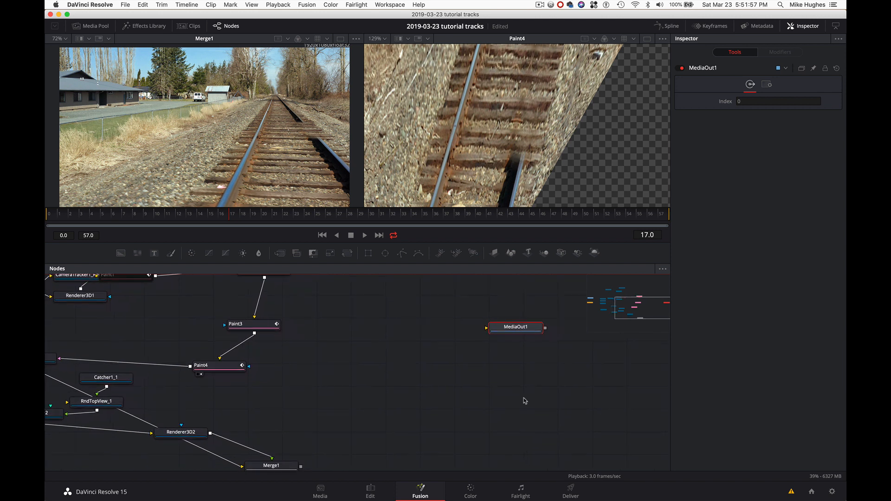
pyautogui.scroll(-3, 525, 402)
pyautogui.hscroll(1, 525, 401)
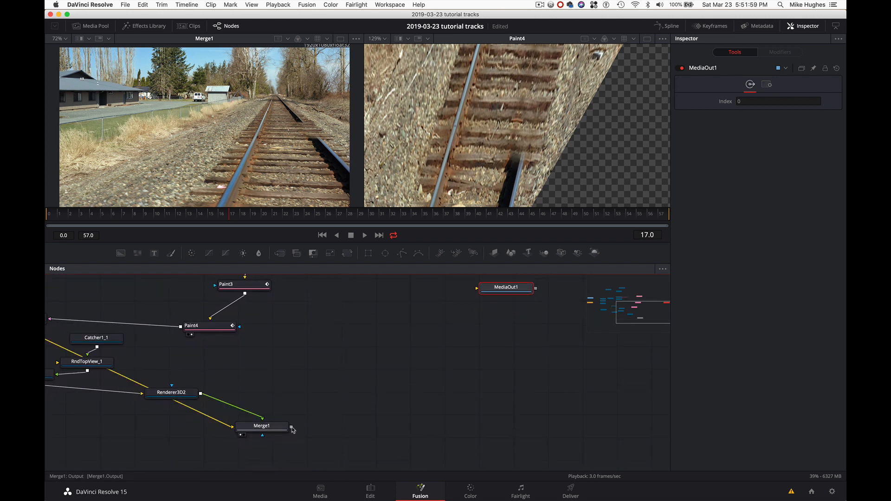
pyautogui.moveTo(291, 428); pyautogui.dragTo(476, 289)
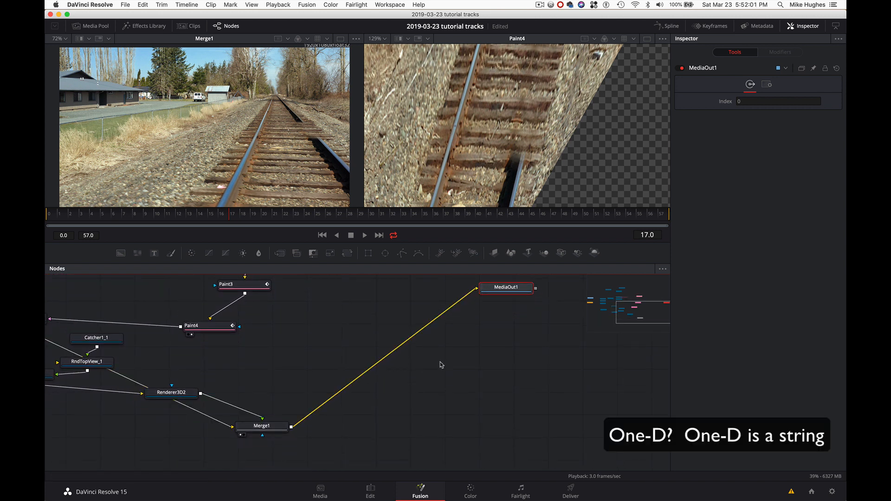
# - Save the project and scrub through the composited clip on the Edit page's timeline
pyautogui.scroll(3, 442, 365)
pyautogui.hscroll(-2, 442, 365)
pyautogui.scroll(1, 441, 365)
pyautogui.hscroll(-1, 442, 365)
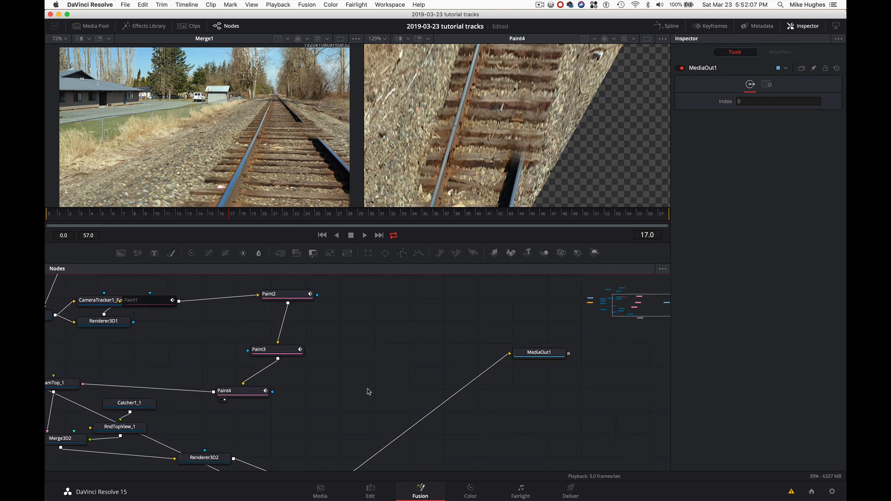
pyautogui.press('super+s')
pyautogui.click(371, 491)
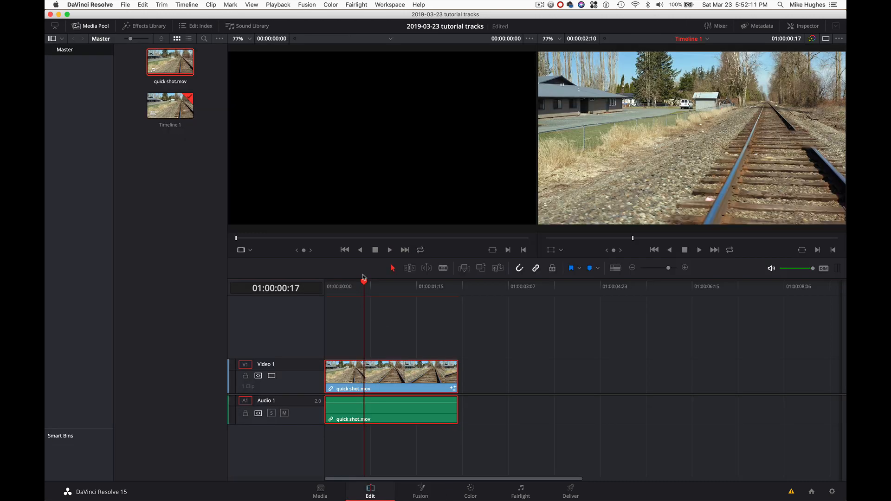
pyautogui.moveTo(362, 291); pyautogui.dragTo(420, 290)
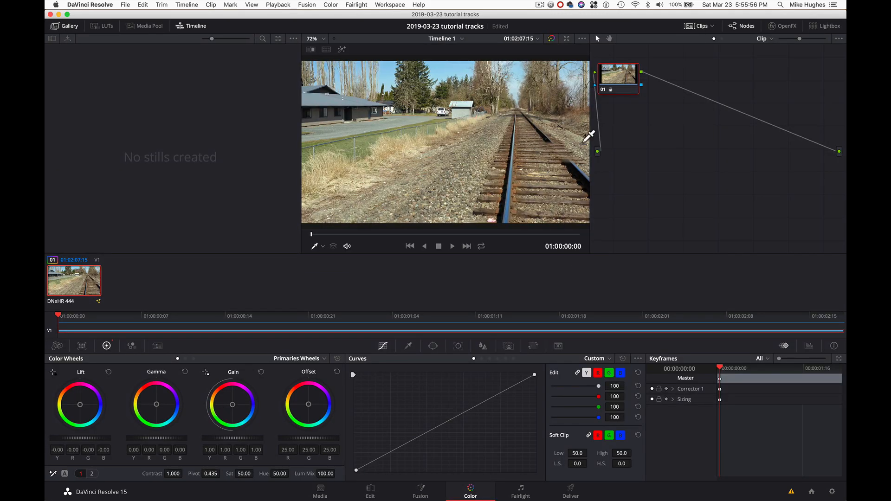
# - Examine the shot's levels in the video scopes on the Color page, moving the scopes clear of the controls, and close them
pyautogui.press('super+shift+w')
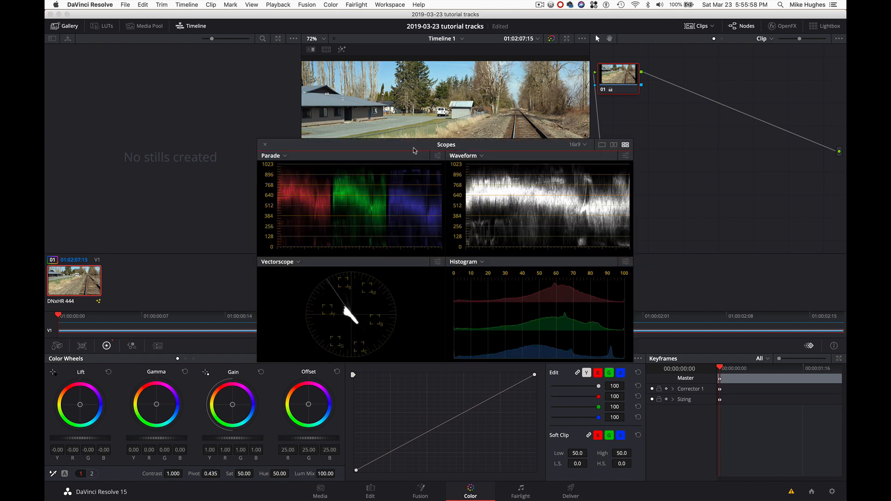
pyautogui.moveTo(413, 147); pyautogui.dragTo(331, 133)
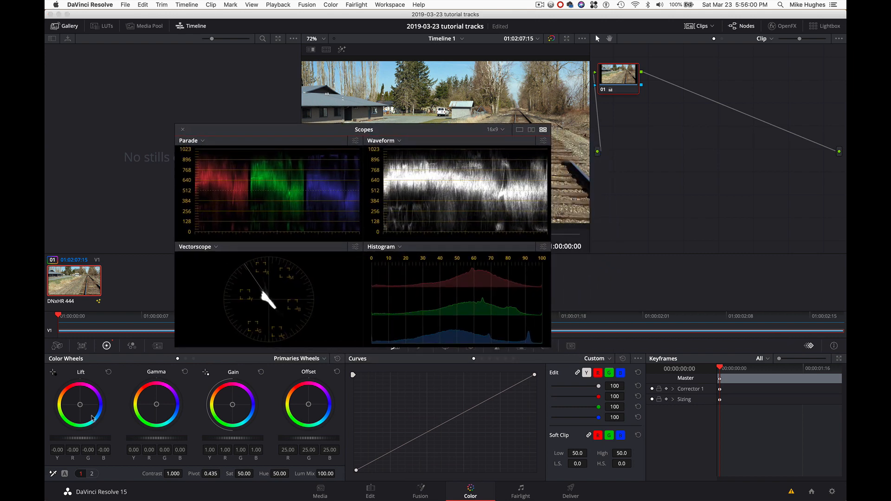
pyautogui.moveTo(93, 438); pyautogui.dragTo(111, 443)
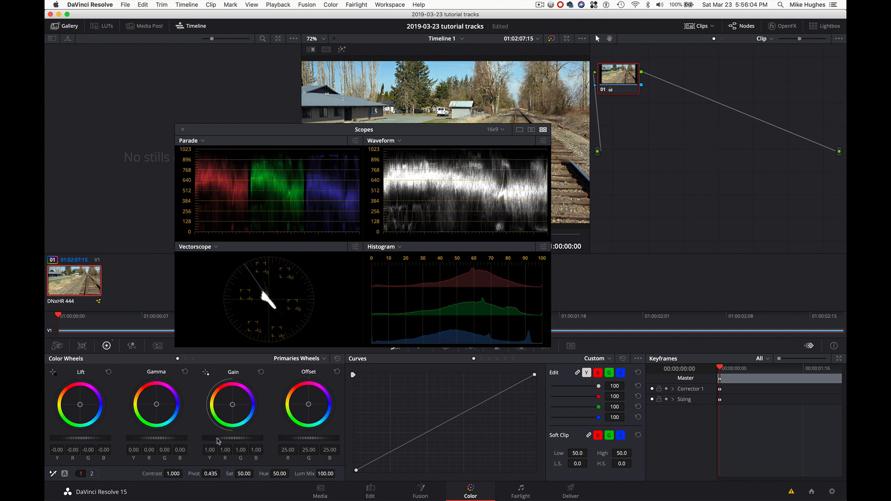
pyautogui.moveTo(389, 129); pyautogui.dragTo(354, 184)
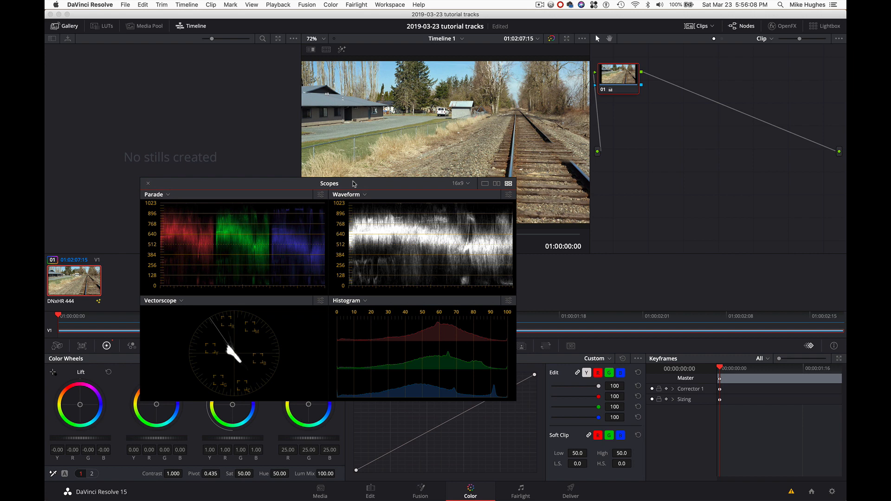
pyautogui.click(629, 72)
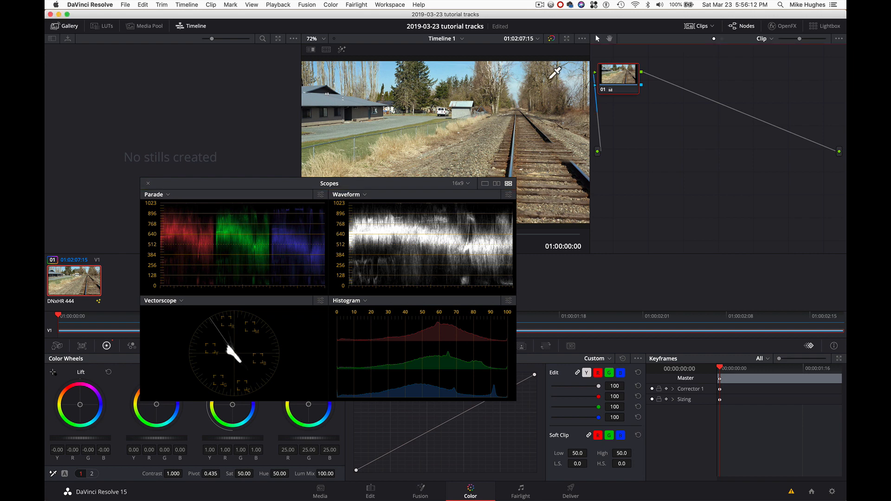
pyautogui.press('super+shift+w')
# - Add a serial node after node 01 with an enlarged circular window and set its softness to about 22
pyautogui.hotkey('alt', 's')
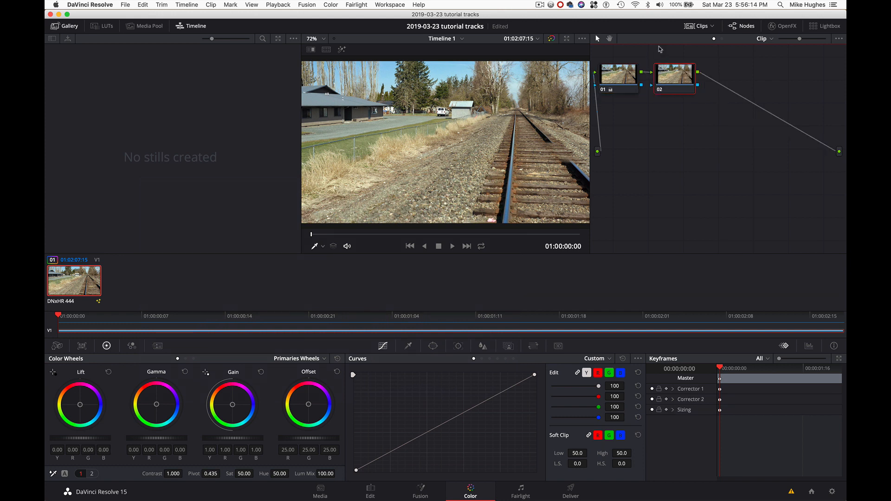
pyautogui.click(436, 346)
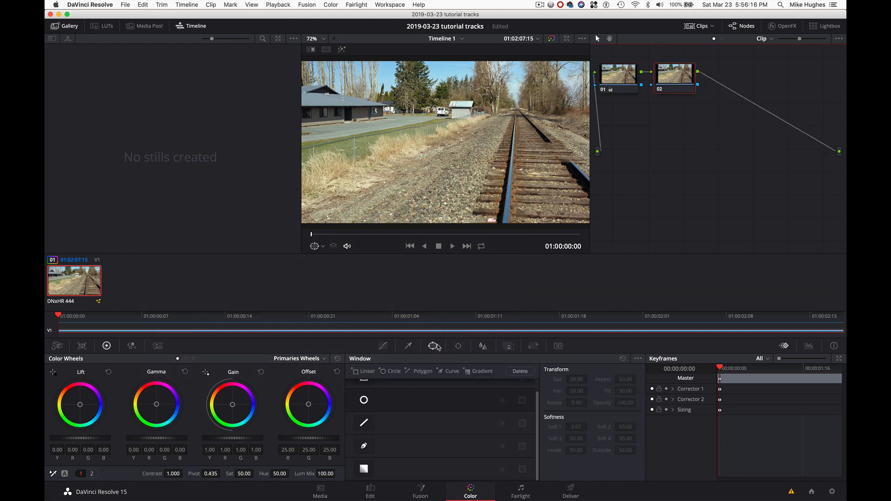
pyautogui.click(364, 400)
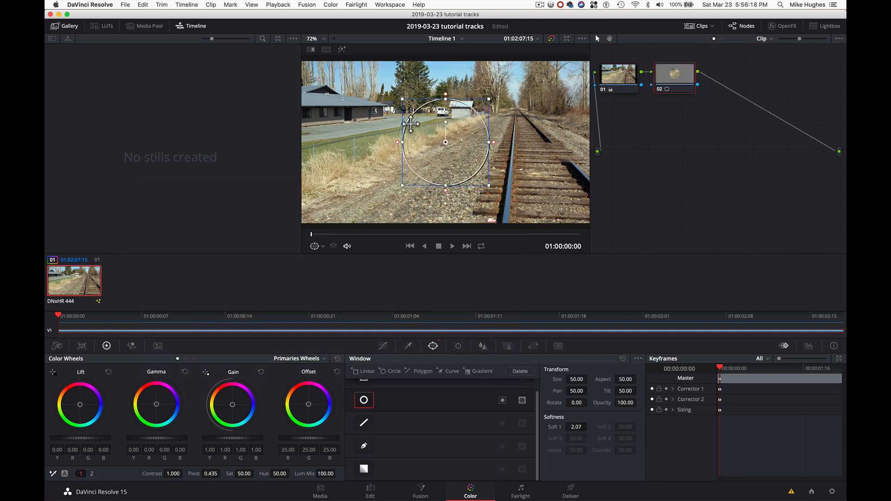
pyautogui.moveTo(404, 101); pyautogui.dragTo(388, 84)
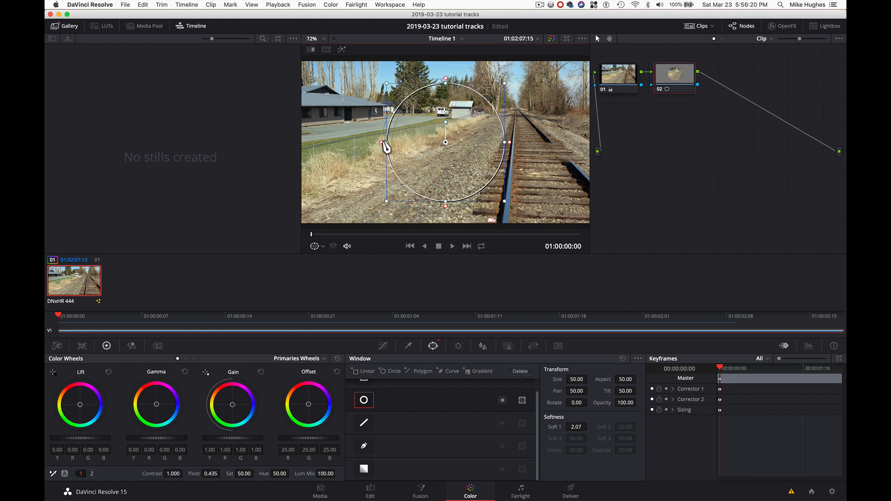
pyautogui.moveTo(381, 142); pyautogui.dragTo(335, 142)
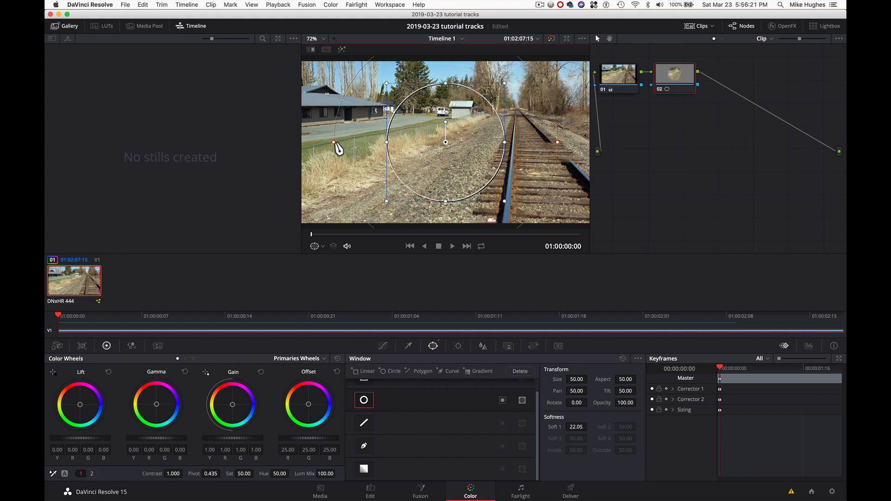
# - Turn on the highlight view and invert node 02's circular window, keeping the linear window off
pyautogui.click(342, 50)
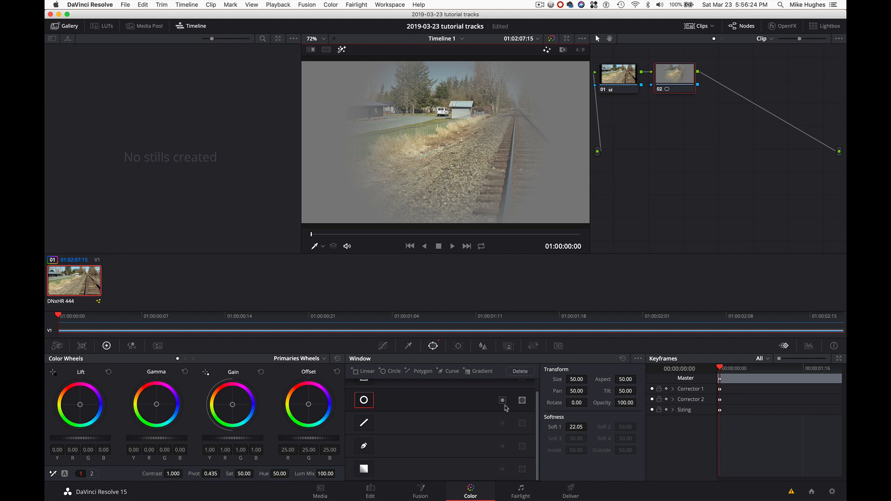
pyautogui.click(503, 400)
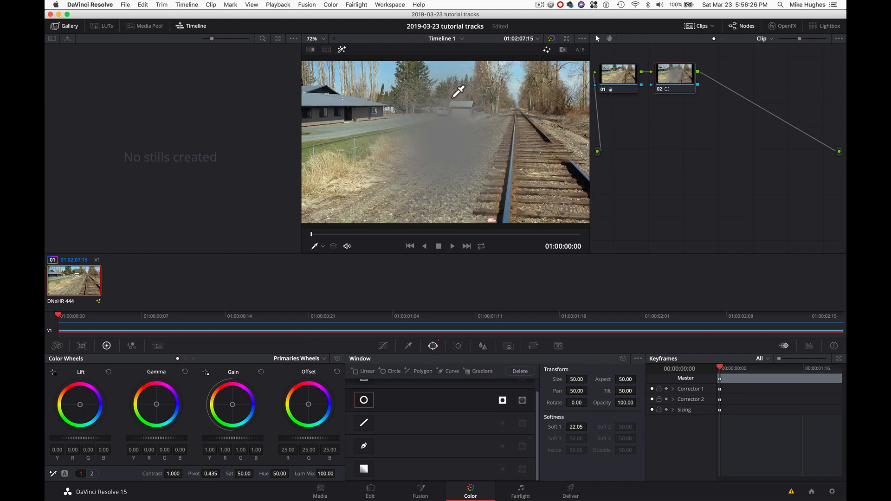
pyautogui.click(365, 424)
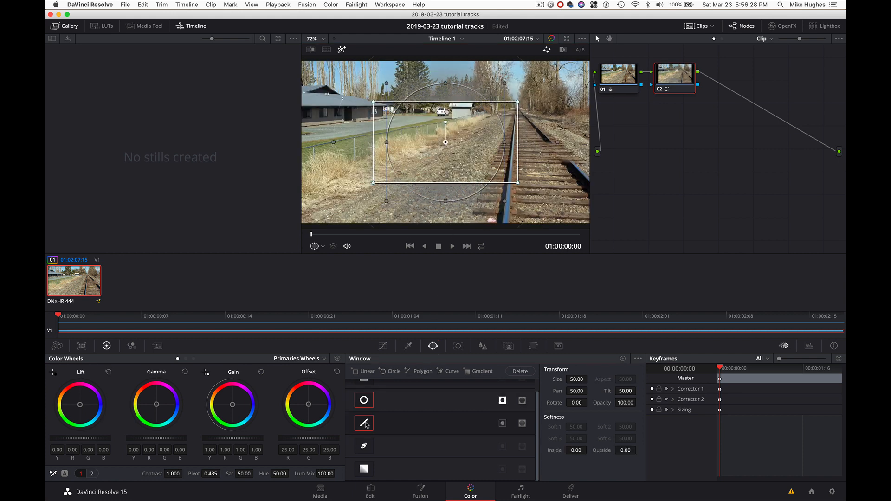
pyautogui.click(365, 424)
# - Stretch the circular window into a wide ellipse nearly filling the frame, size 53.04 and aspect 67.41, and turn off the highlight view
pyautogui.moveTo(388, 142); pyautogui.dragTo(333, 142)
pyautogui.moveTo(447, 85); pyautogui.dragTo(453, 77)
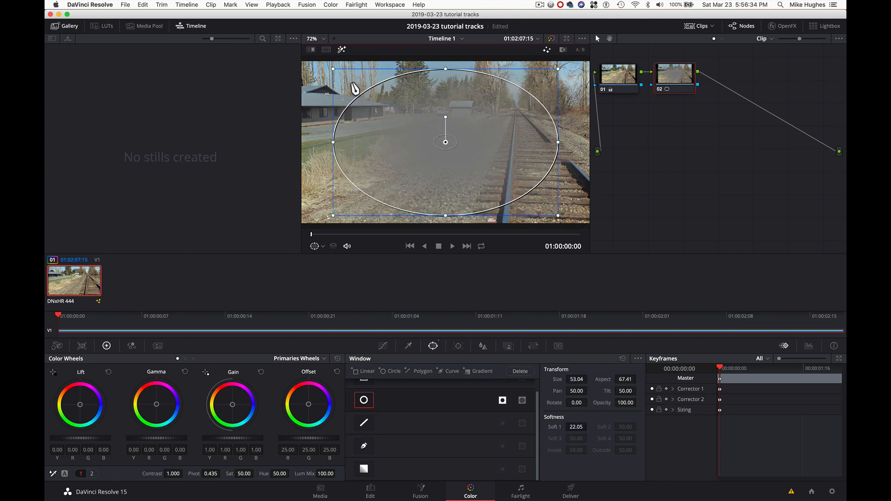
pyautogui.moveTo(334, 69); pyautogui.dragTo(319, 60)
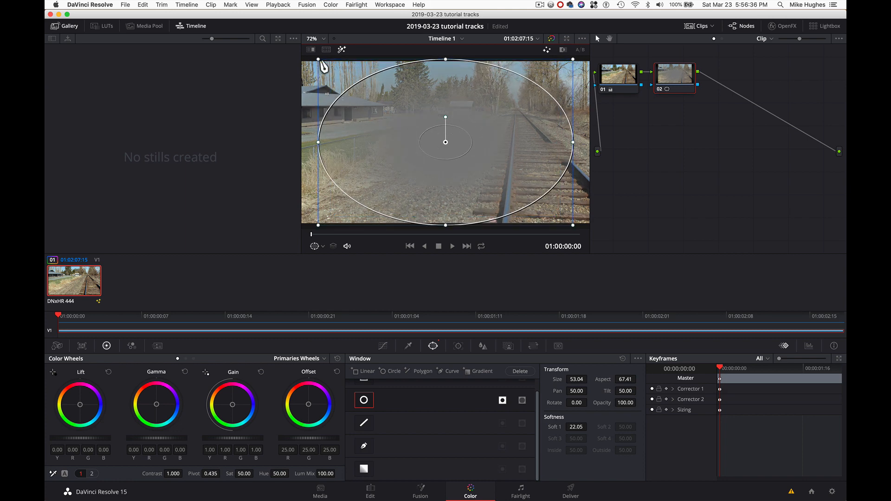
pyautogui.click(342, 49)
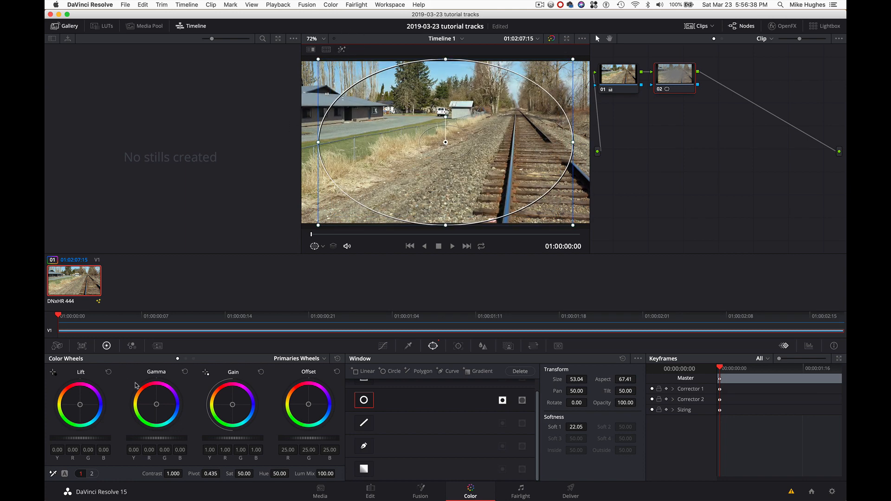
# - Darken the area outside the ellipse in node 02 with gamma -0.05, gain 0.74 and lift -0.03
pyautogui.moveTo(158, 438); pyautogui.dragTo(149, 438)
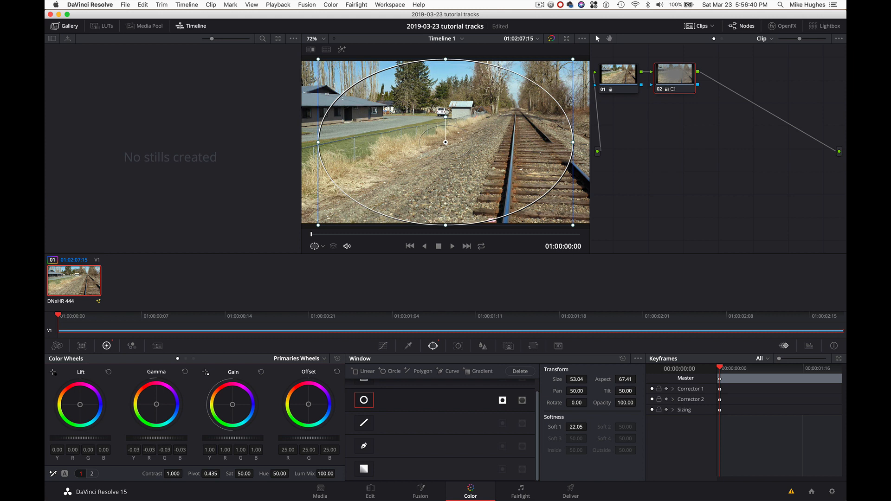
pyautogui.moveTo(247, 441); pyautogui.dragTo(237, 441)
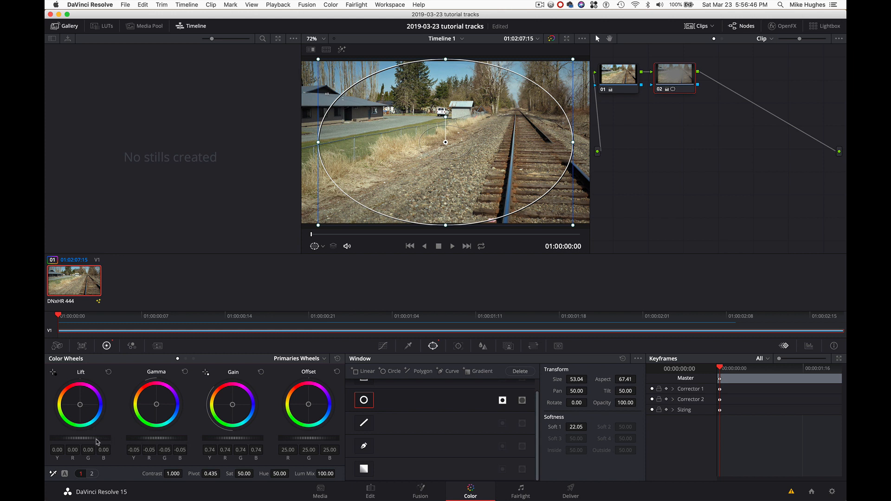
pyautogui.moveTo(82, 438); pyautogui.dragTo(78, 439)
# - Disable and re-enable node 02 repeatedly to compare the shot with and without the vignette
pyautogui.click(676, 184)
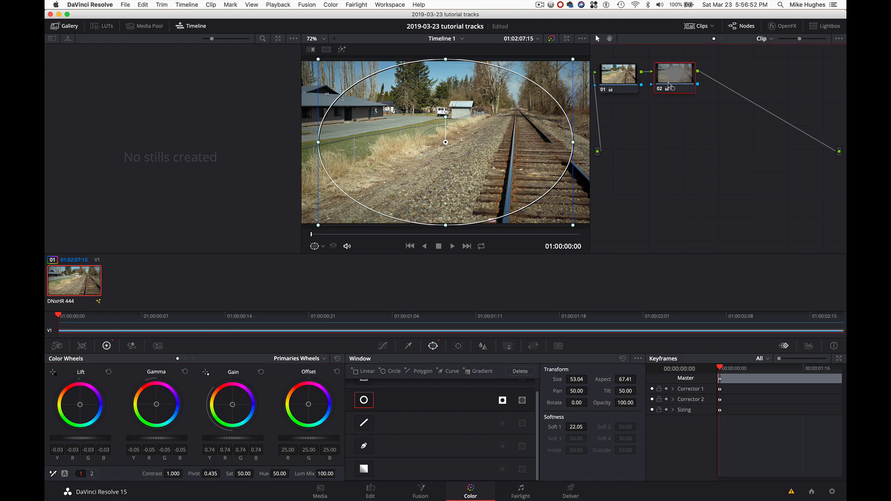
pyautogui.hotkey('ctrl', 'd')
pyautogui.hotkey('ctrl', 'd')
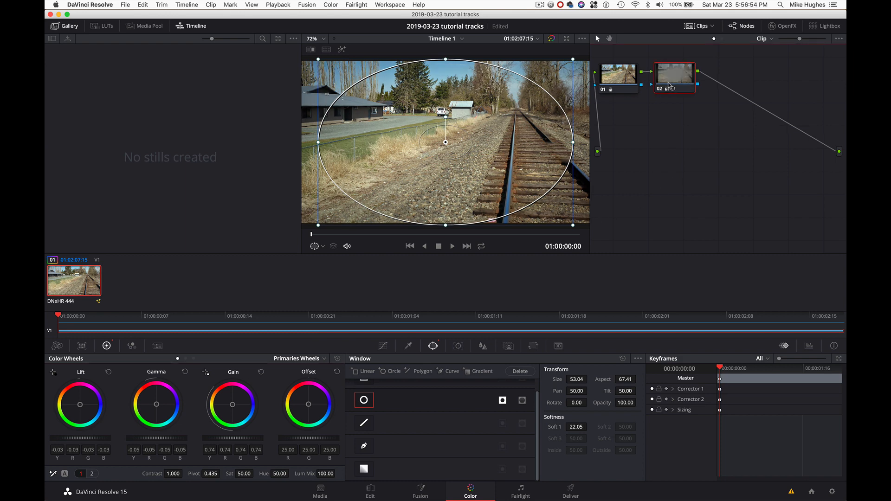
pyautogui.hotkey('ctrl', 'd')
pyautogui.hotkey('ctrl', 'd')
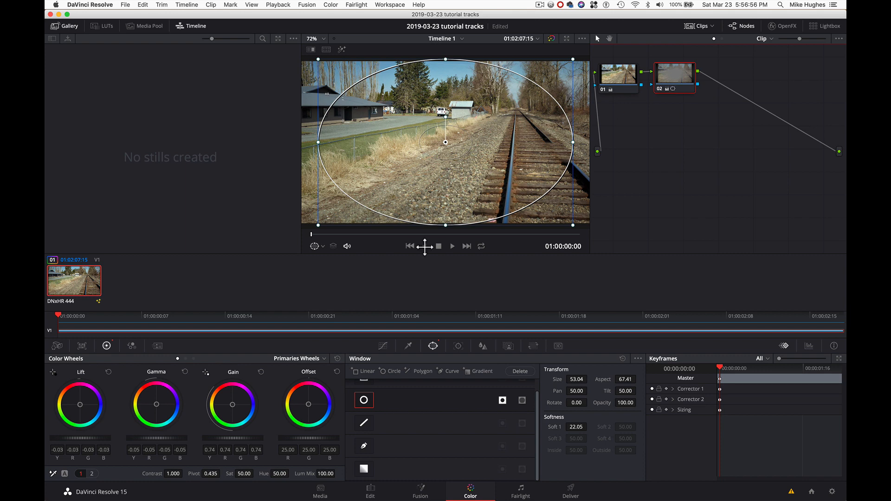
# - Hide the window outline by switching to the Qualifier and play the graded shot through to 01:00:02:01
pyautogui.click(408, 345)
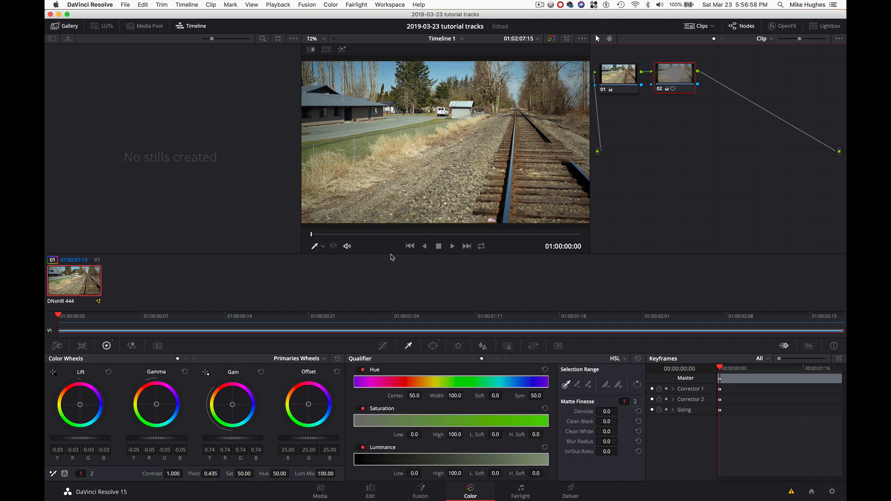
pyautogui.click(368, 235)
pyautogui.press('space')
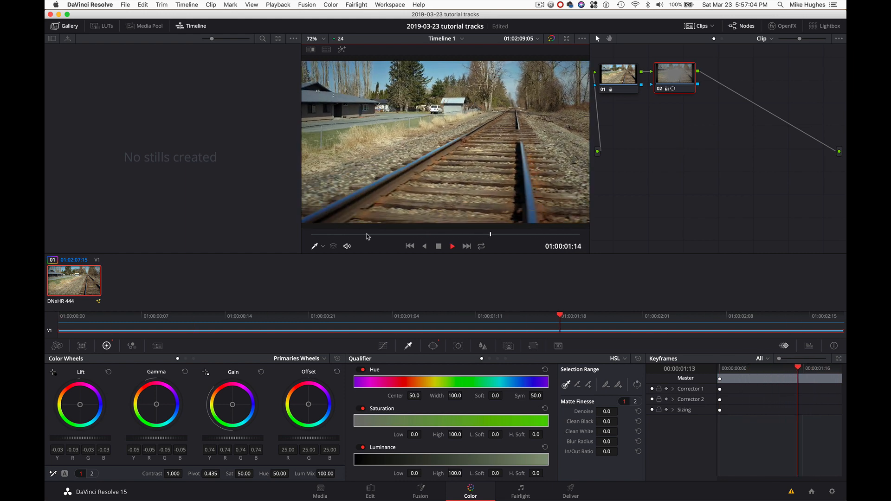
pyautogui.press('space')
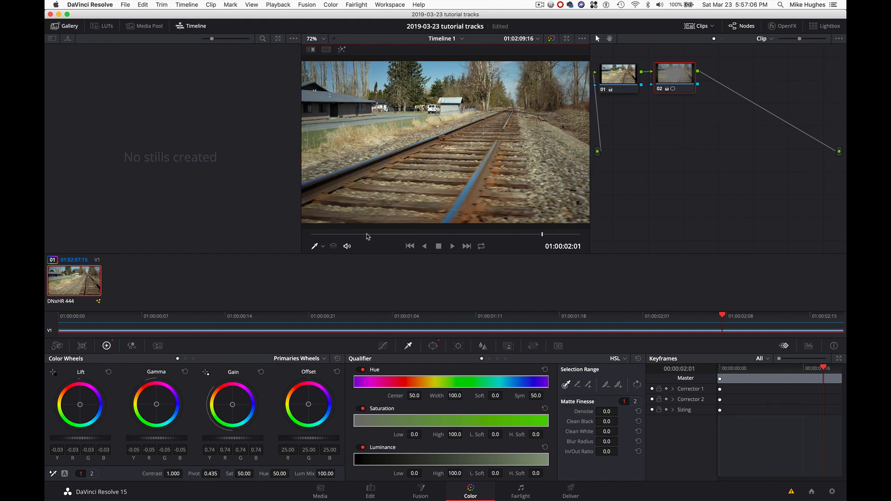
# - Step back and forth through the frames around 01:00:02:01 and scrub the graded shot to 01:00:02:00
pyautogui.press('Right')
pyautogui.press('Right')
pyautogui.press('Right')
pyautogui.press('Right')
pyautogui.press('Left')
pyautogui.press('Left')
pyautogui.press('Left')
pyautogui.press('Left')
pyautogui.moveTo(396, 234); pyautogui.dragTo(538, 235)
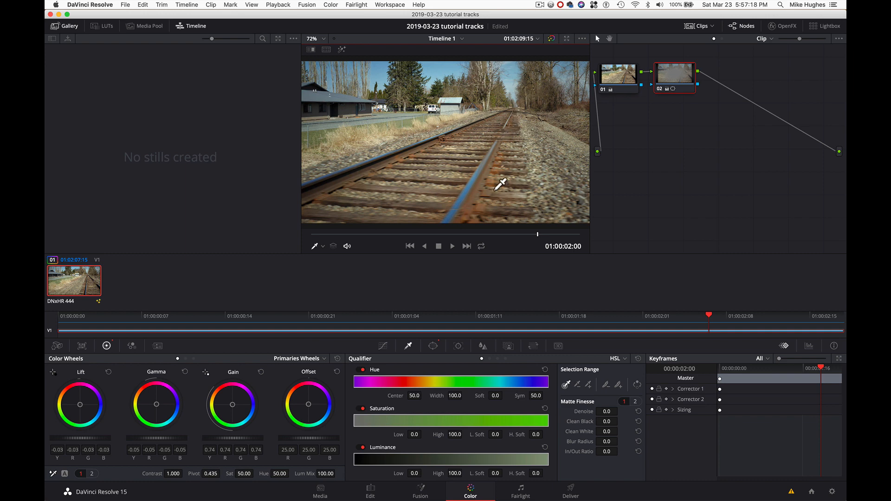
# - Add a serial node 03 after node 02 and apply the ResolveFX Film Grain effect to it
pyautogui.hotkey('alt', 's')
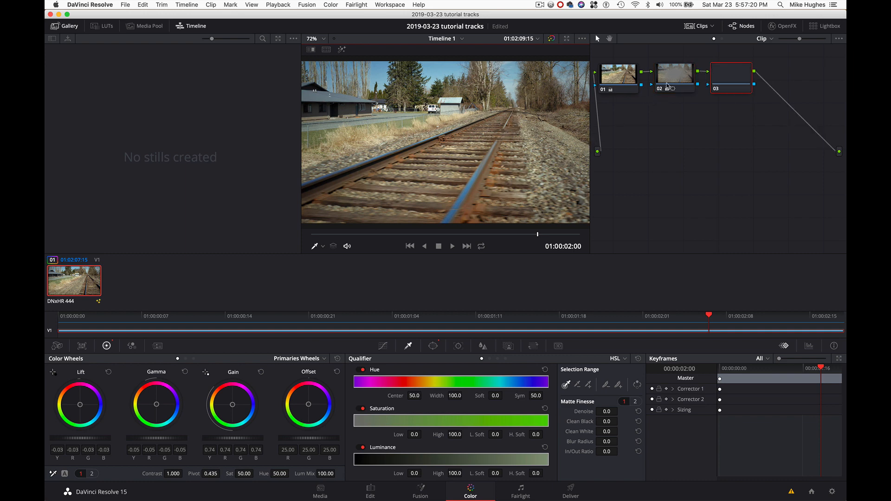
pyautogui.click(780, 28)
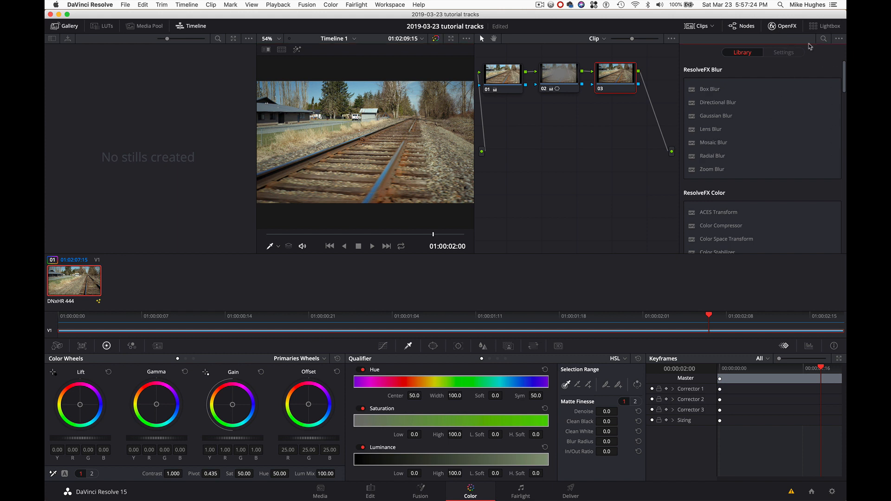
pyautogui.click(824, 40)
pyautogui.write('gra')
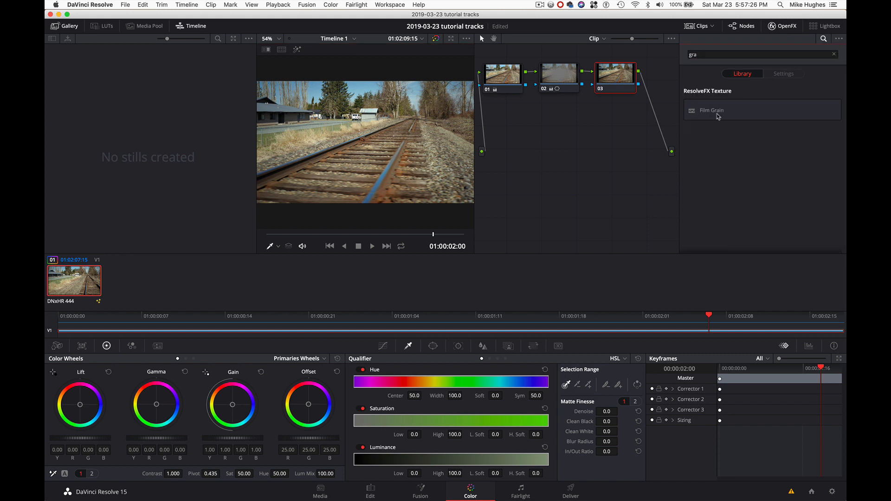
pyautogui.moveTo(717, 113); pyautogui.dragTo(613, 74)
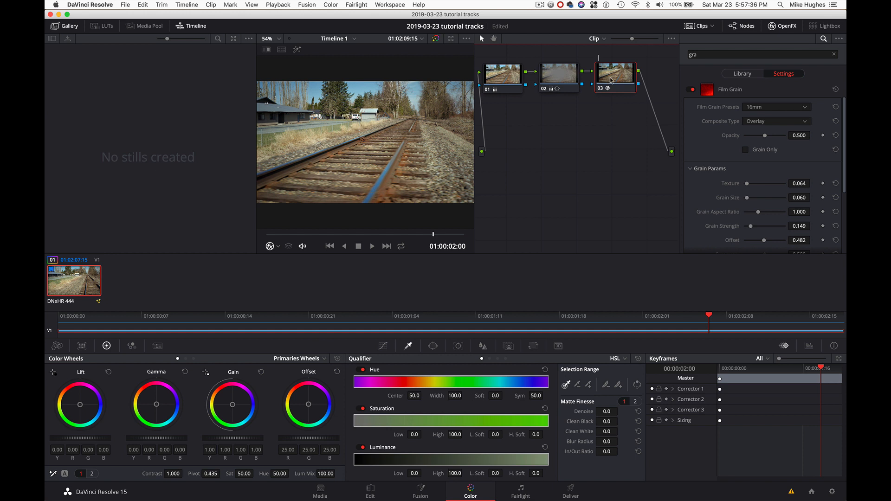
# - Label node 03 "grain" and node 02 "vinette"
pyautogui.write('grain')
pyautogui.click(568, 73)
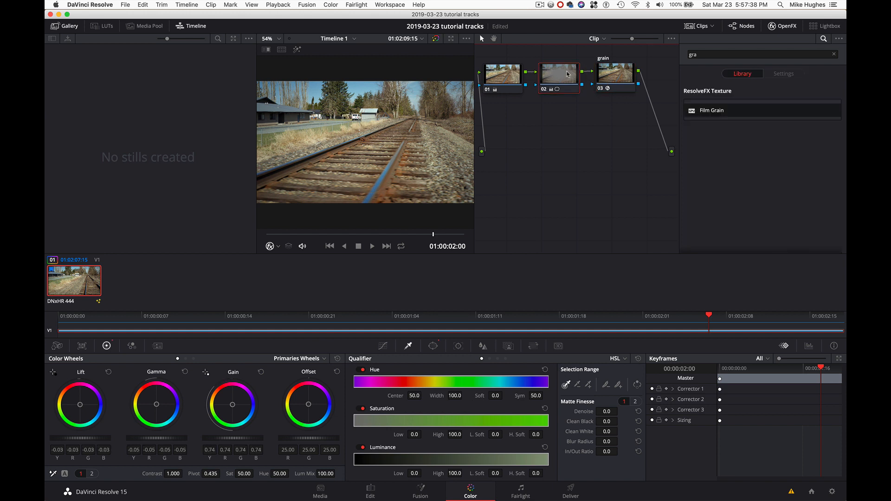
pyautogui.write('vinette')
pyautogui.press('Return')
# - Set the Film Grain preset on the grain node to 8mm
pyautogui.click(618, 74)
pyautogui.scroll(-2, 717, 160)
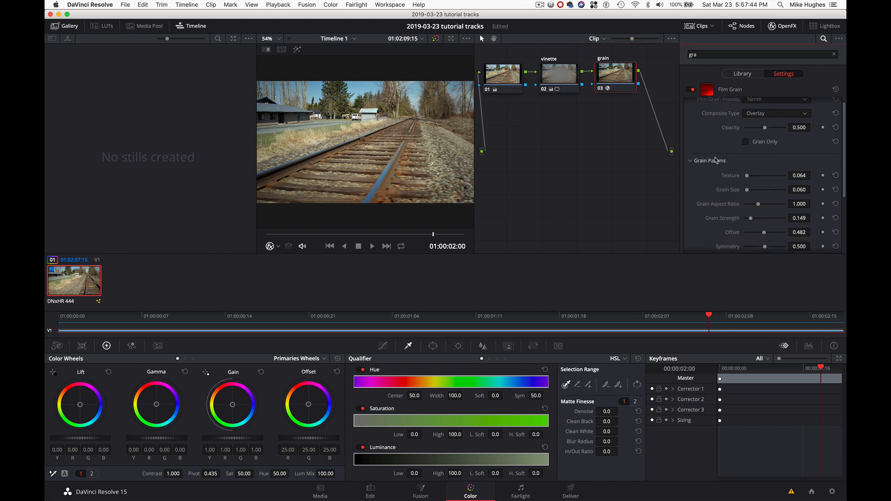
pyautogui.scroll(1, 759, 131)
pyautogui.click(788, 108)
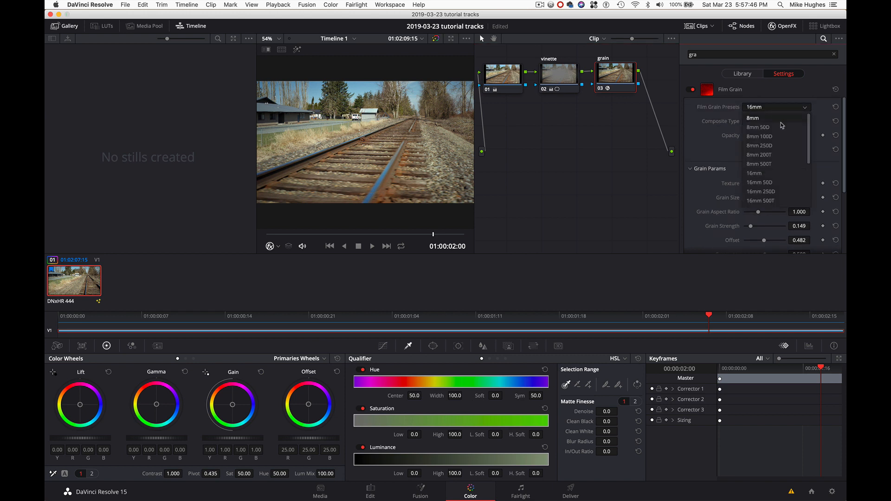
pyautogui.click(785, 118)
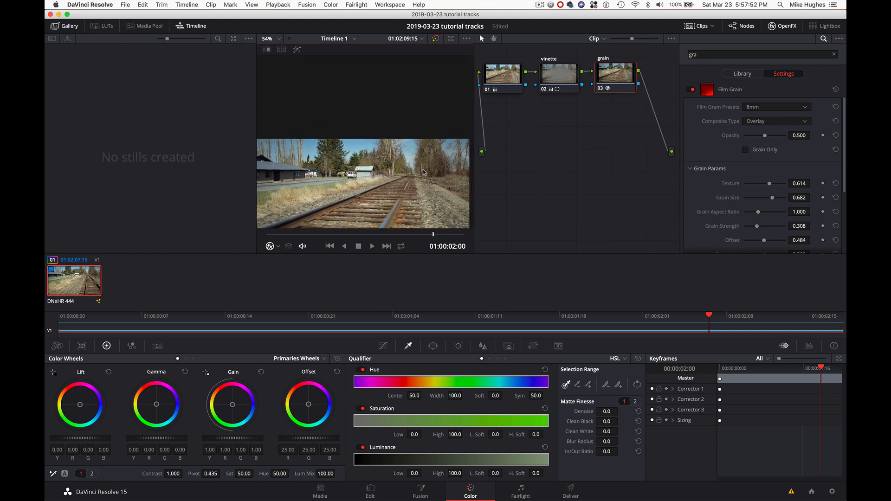
# - Play the shot with Grain Only enabled, disable it, and scrub the composited picture to 01:00:01:22 to examine the grain
pyautogui.click(746, 150)
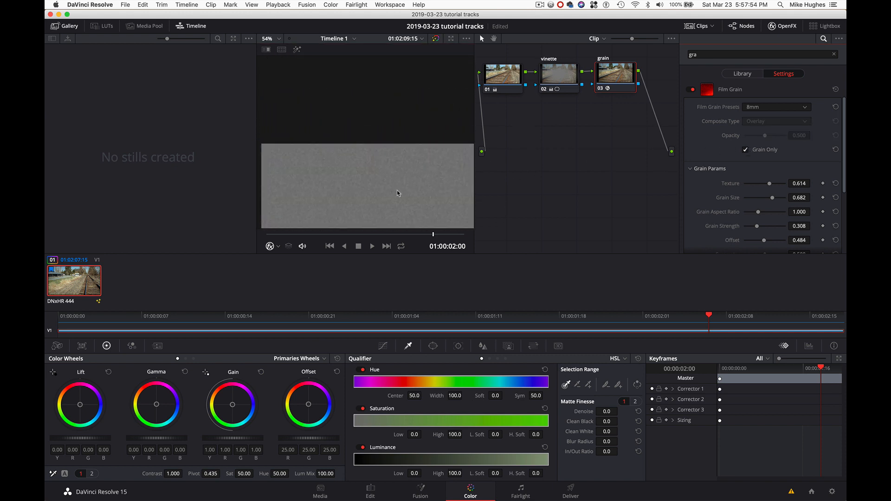
pyautogui.click(346, 233)
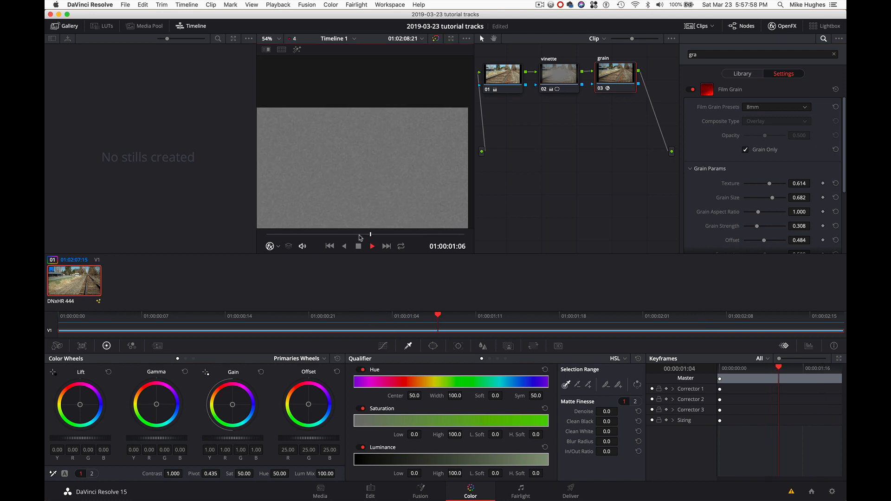
pyautogui.press('space')
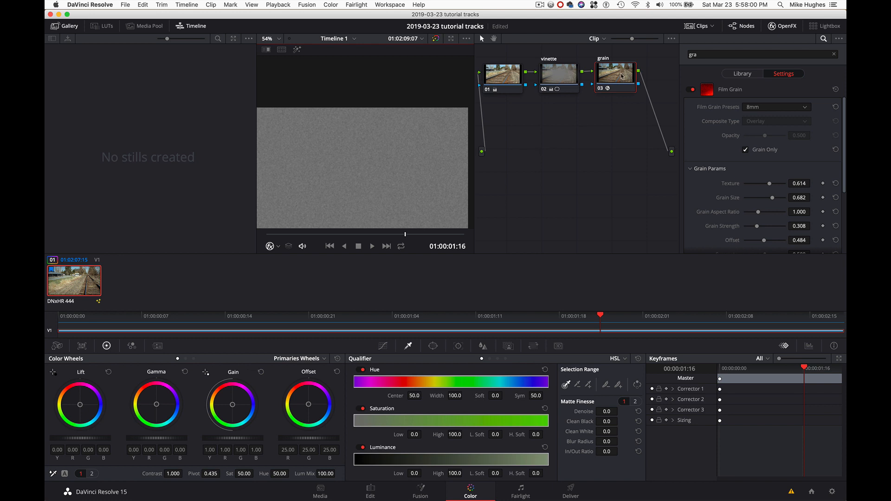
pyautogui.click(746, 149)
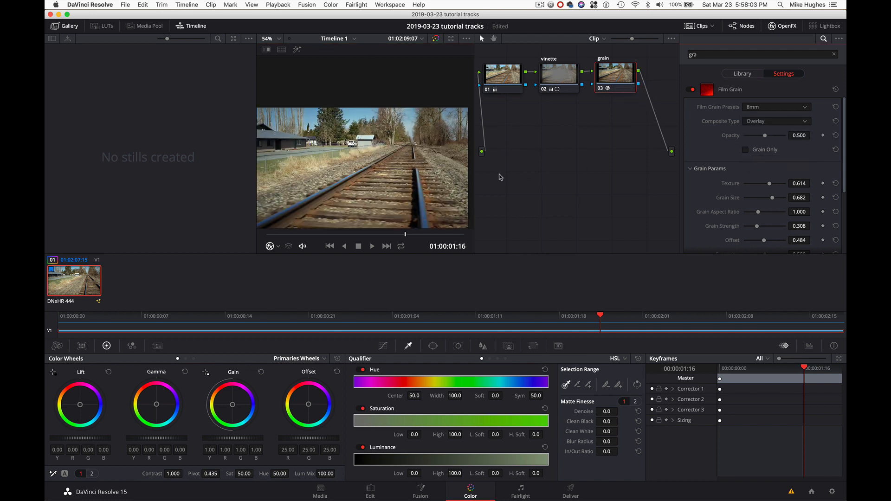
pyautogui.click(336, 235)
pyautogui.moveTo(342, 234); pyautogui.dragTo(426, 239)
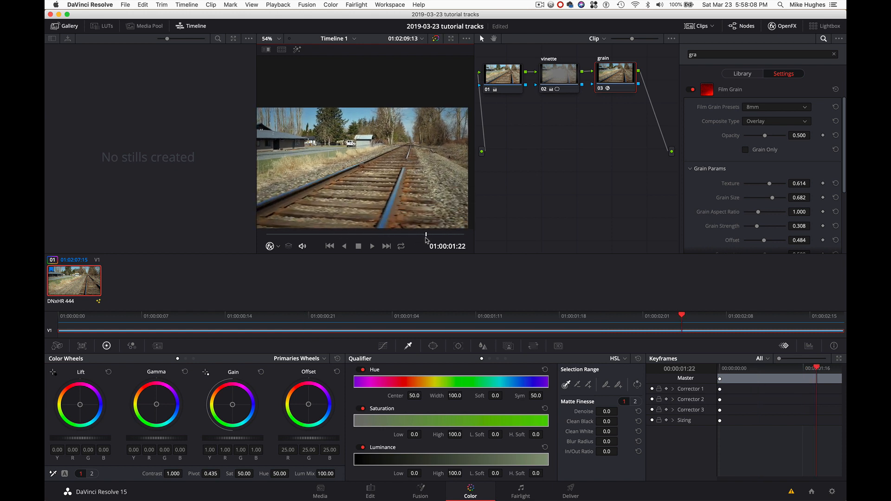